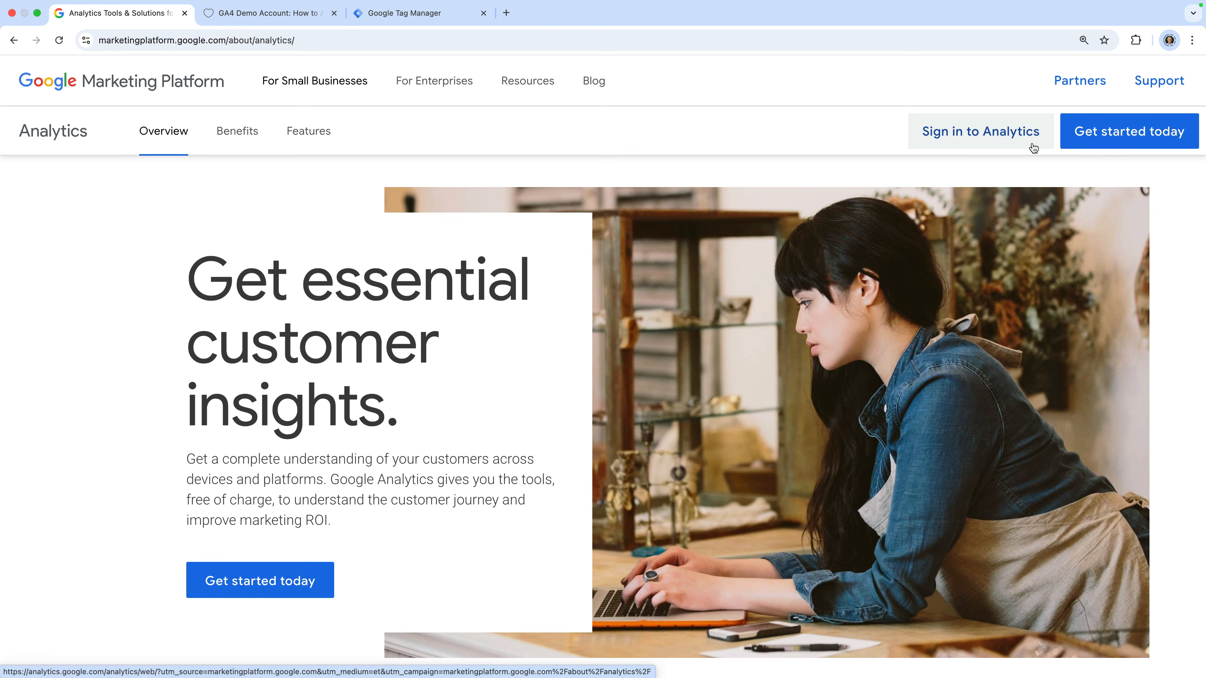
Step: Sign in to Google Analytics with the listed signed-out Google account, entering the account password
left_click(1001, 144)
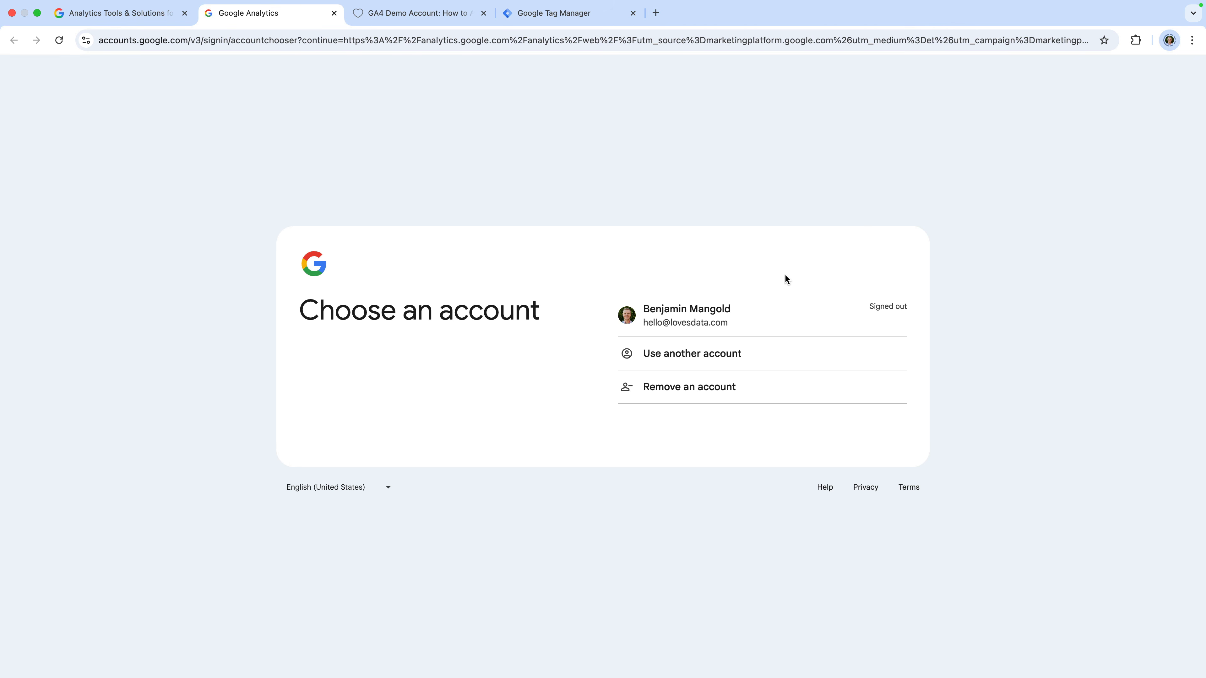
left_click(743, 318)
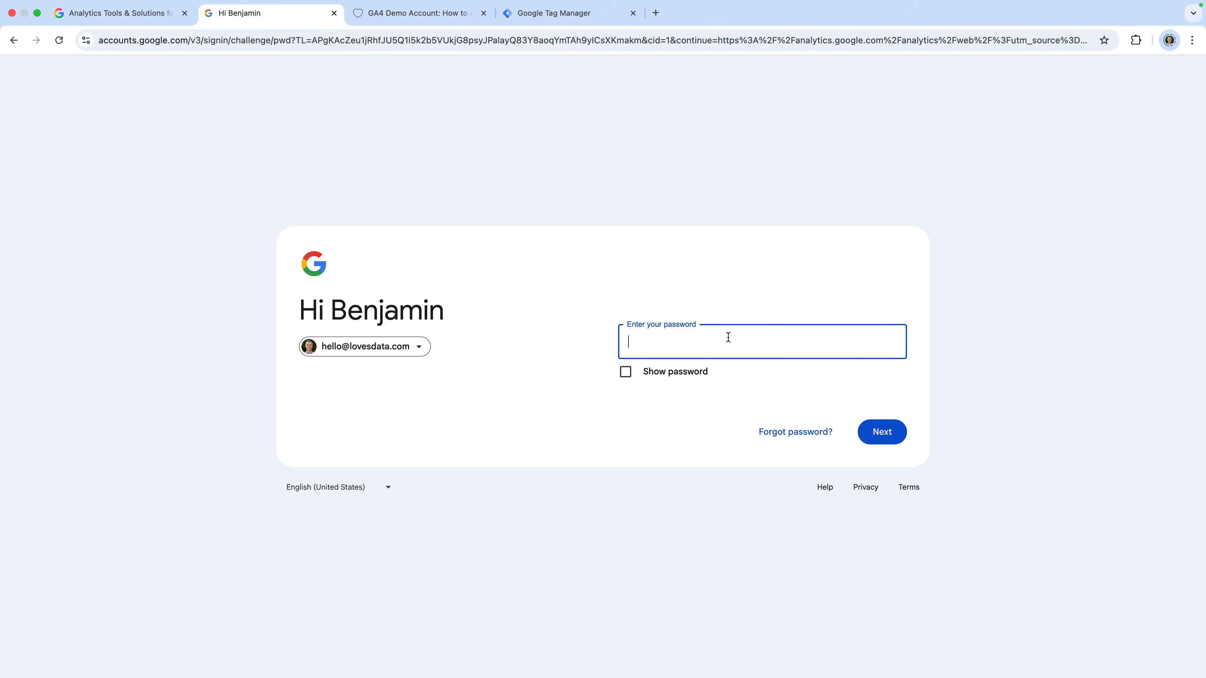
key("super+v")
left_click(894, 431)
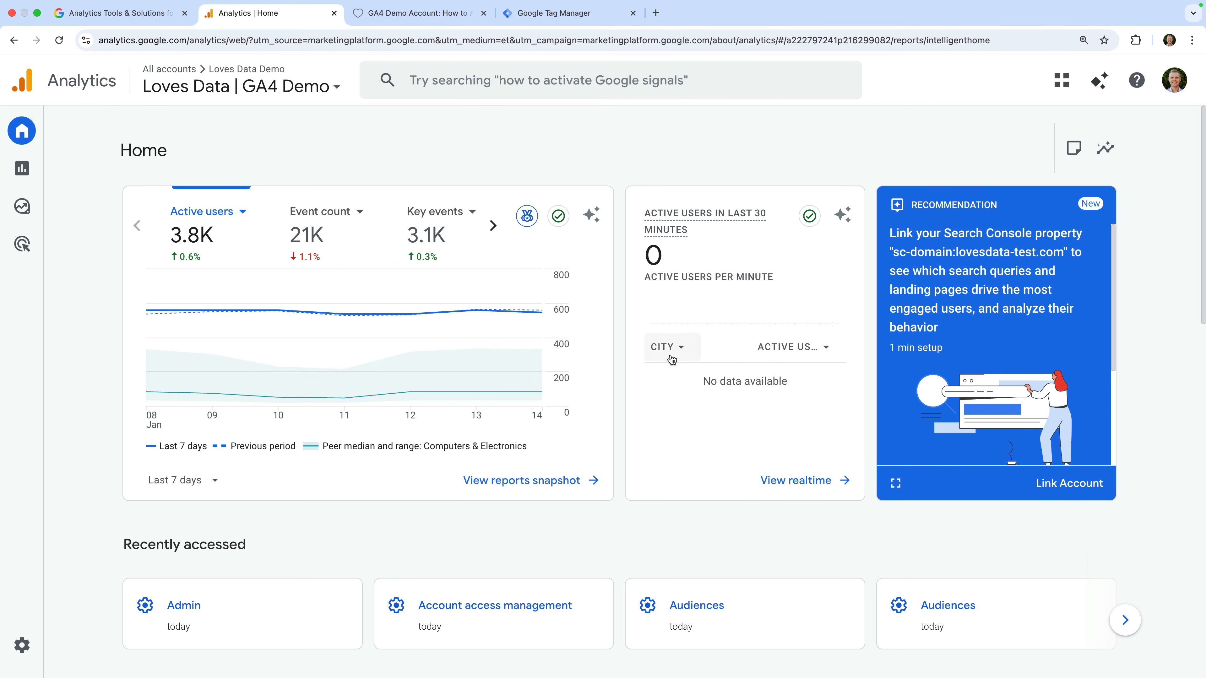
Step: Open the Analytics admin settings and start creating a new account
mouse_move(484, 304)
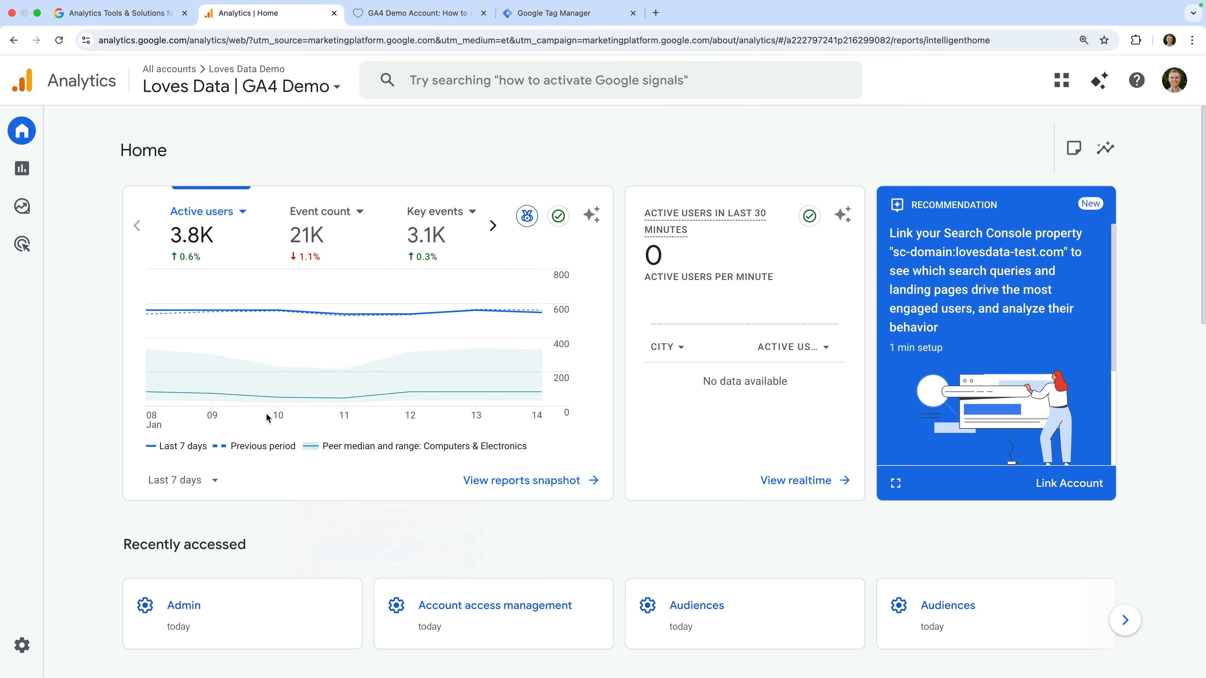
mouse_move(45, 561)
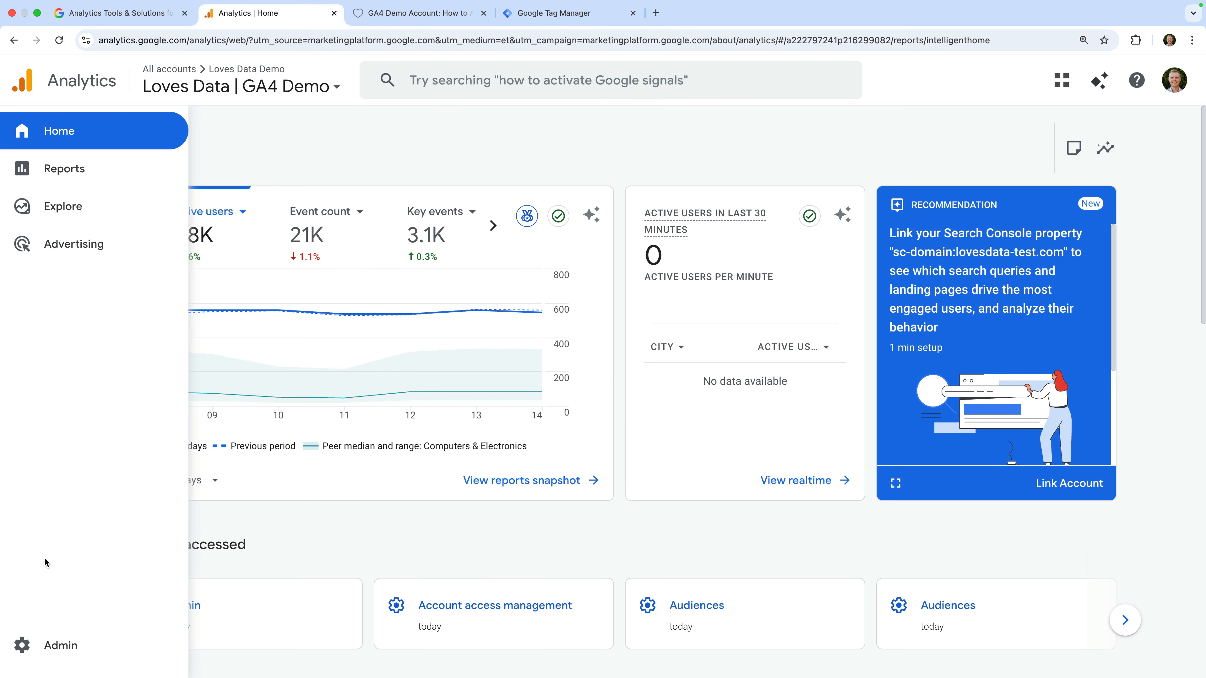
left_click(98, 638)
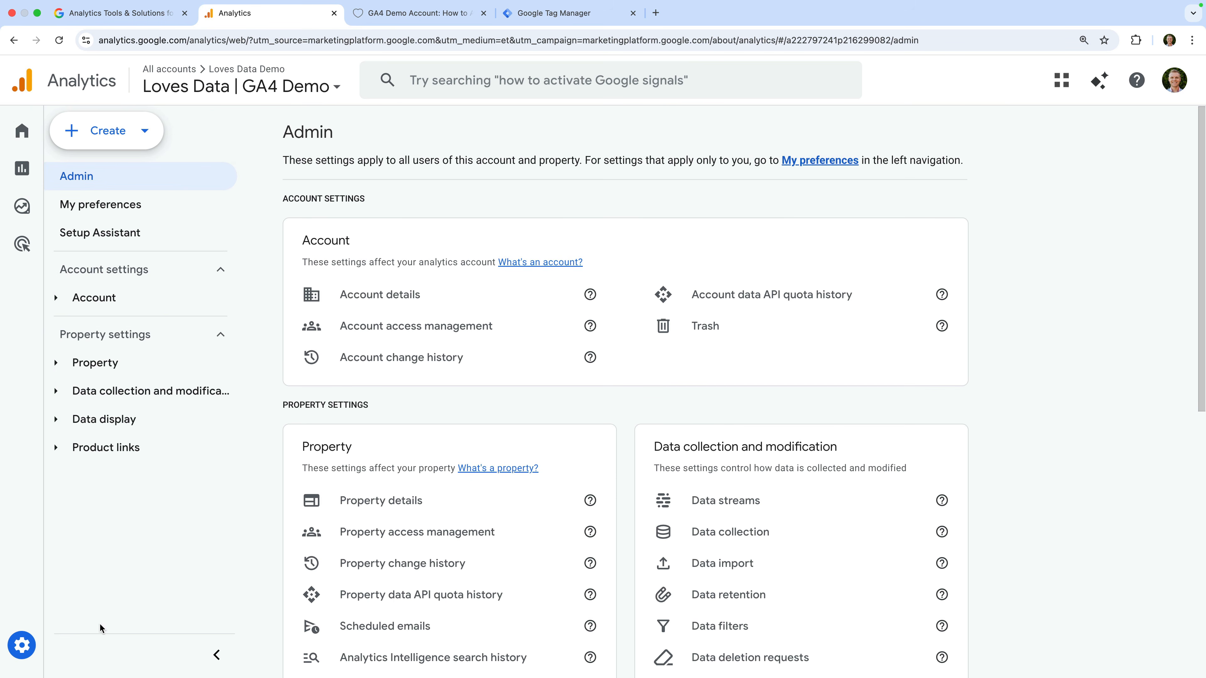
left_click(129, 142)
left_click(128, 175)
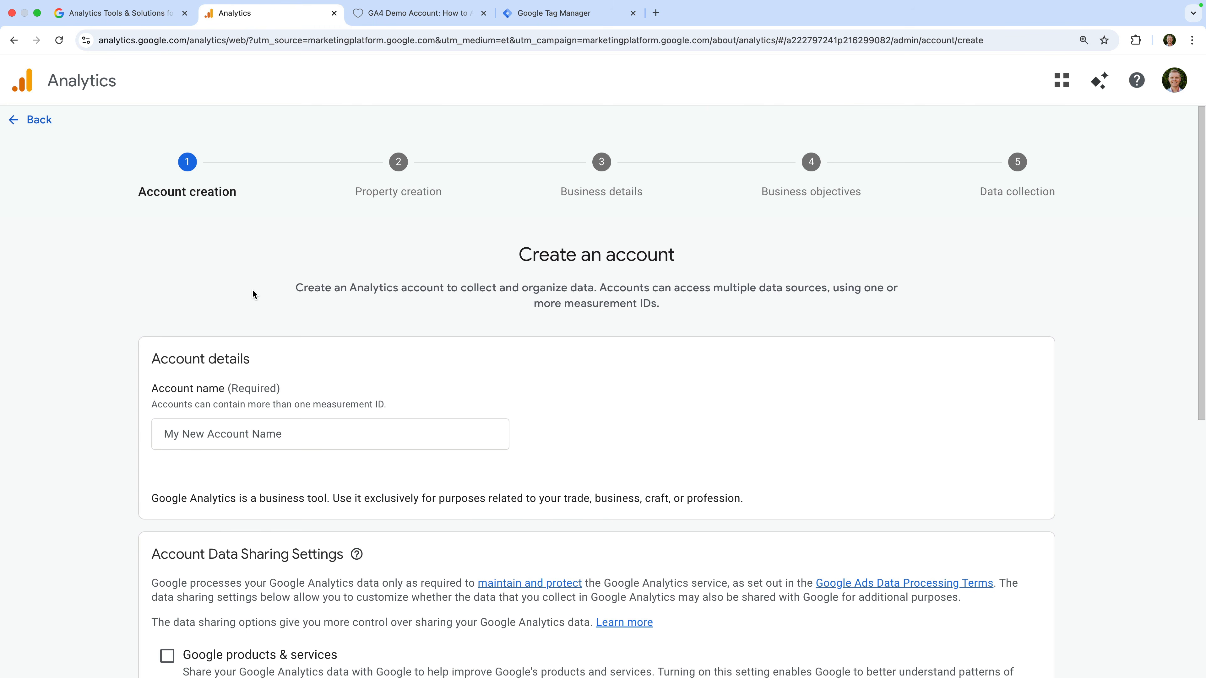
Step: Name the new Analytics account Loves Data
scroll(252, 290, "down", 3)
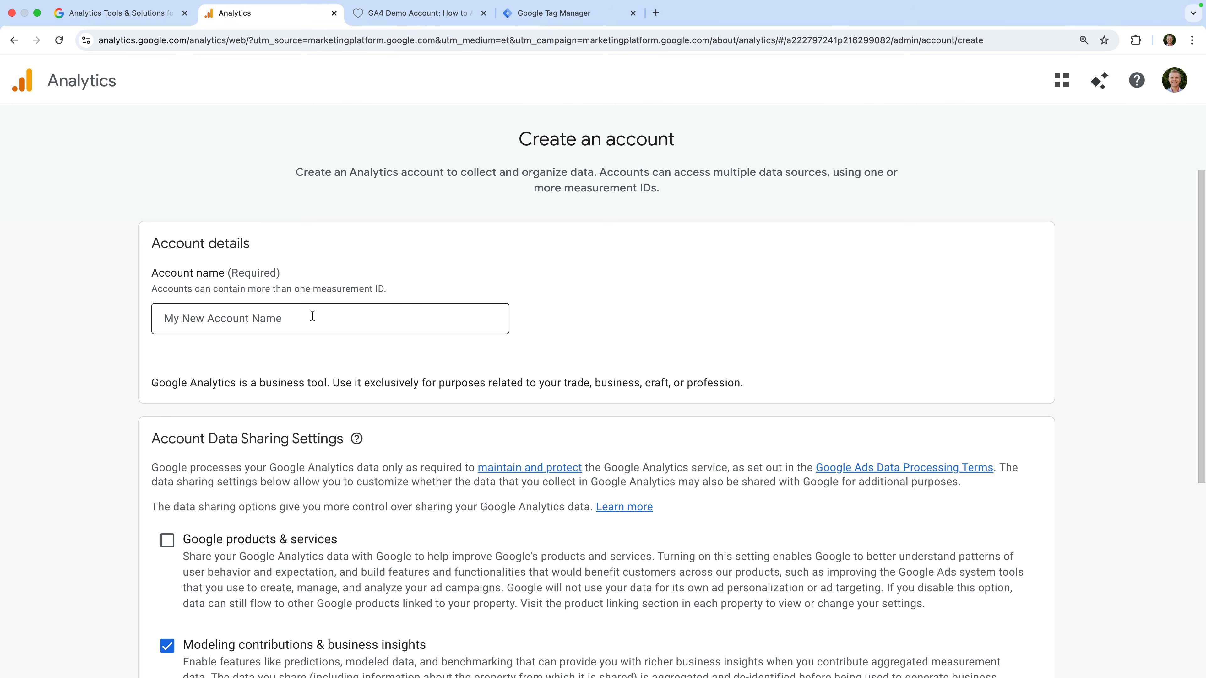
left_click(313, 316)
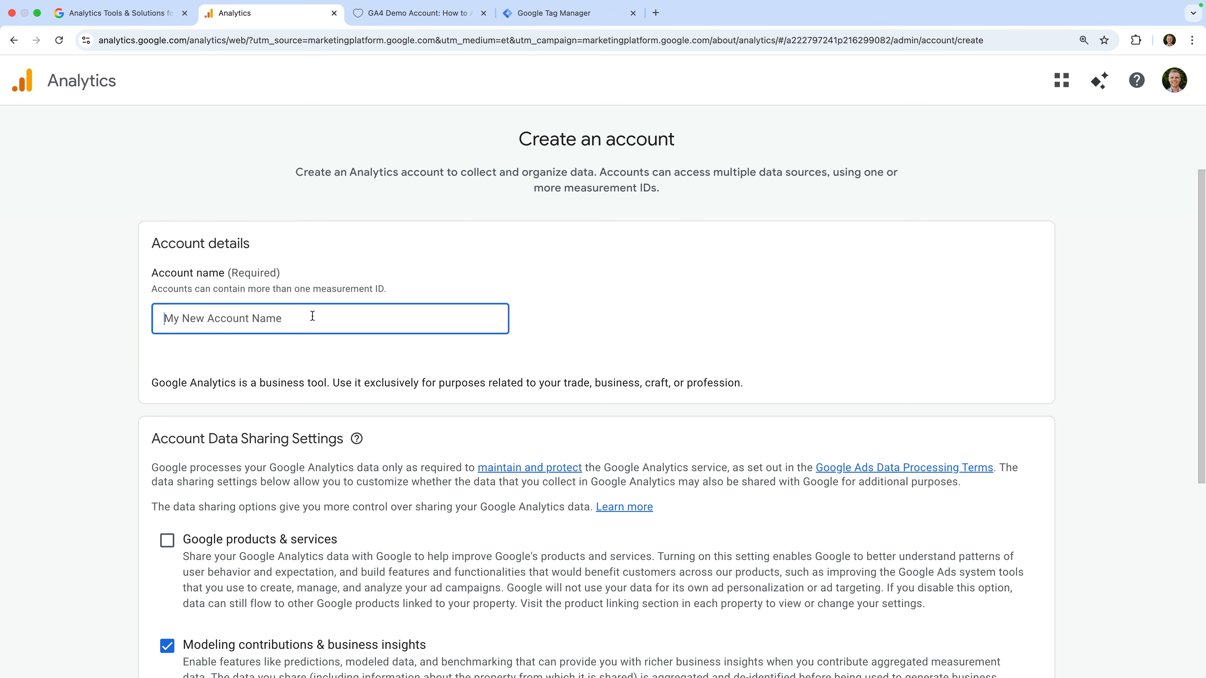
type("Loves Data")
left_click(339, 349)
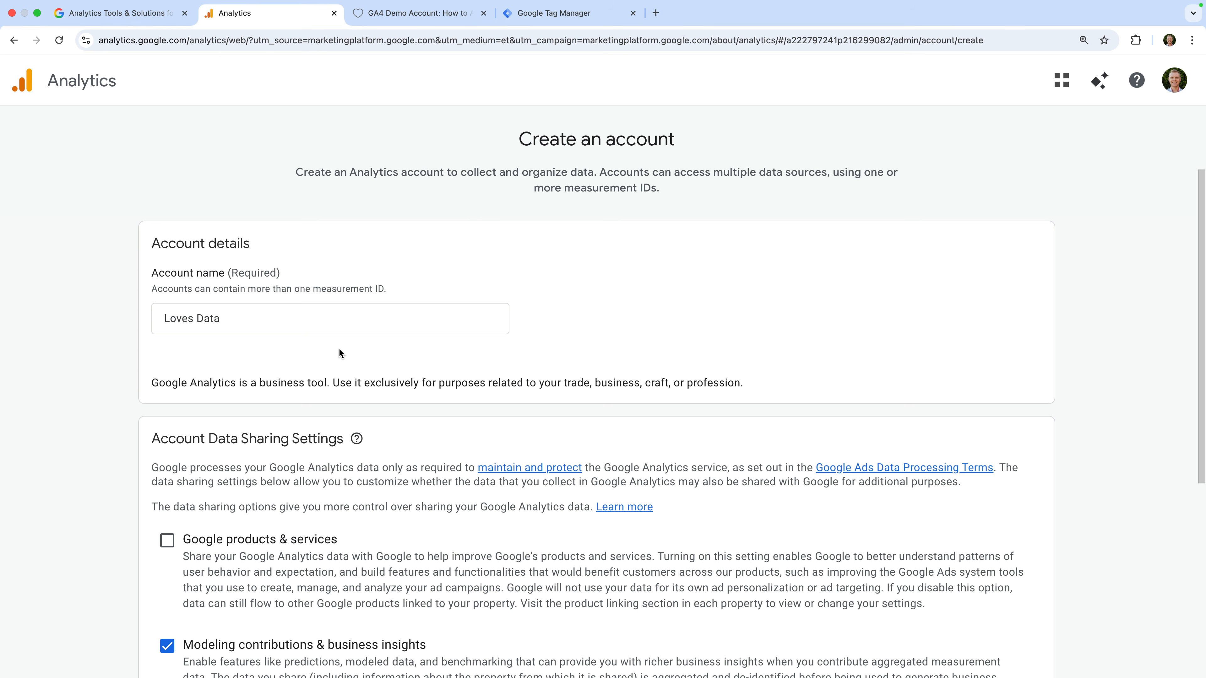
Step: Review the account data sharing settings, keep the default selections and continue to property creation
scroll(338, 350, "down", 5)
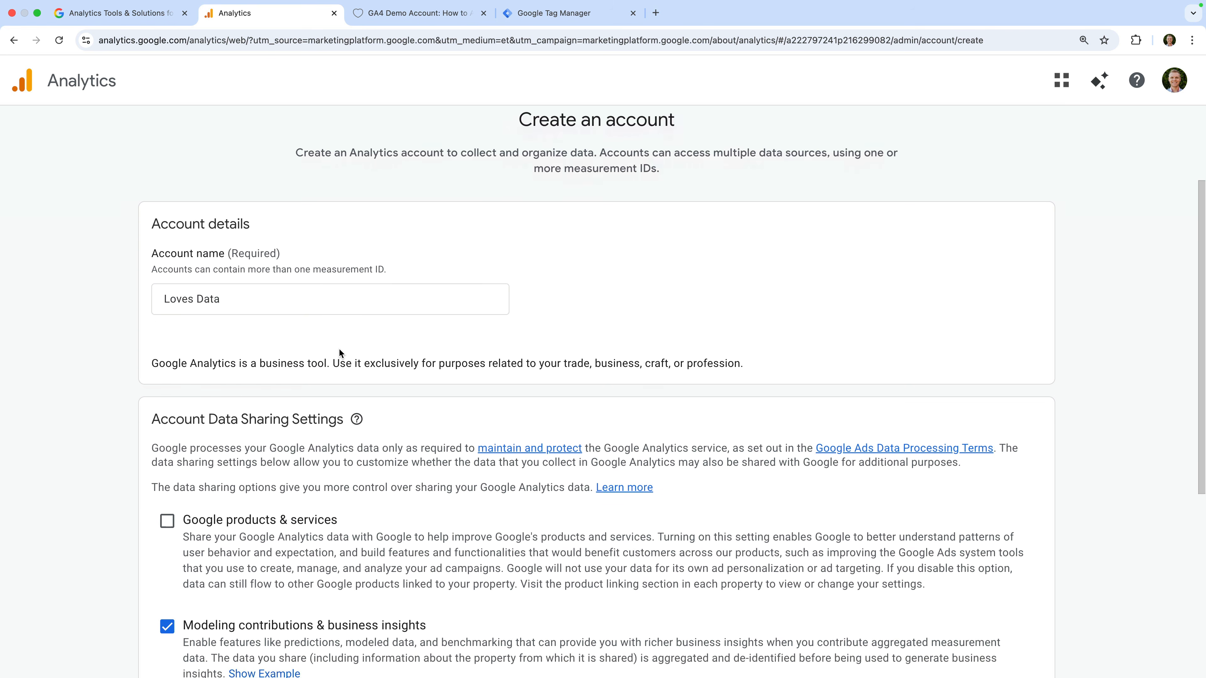
scroll(339, 350, "down", 1)
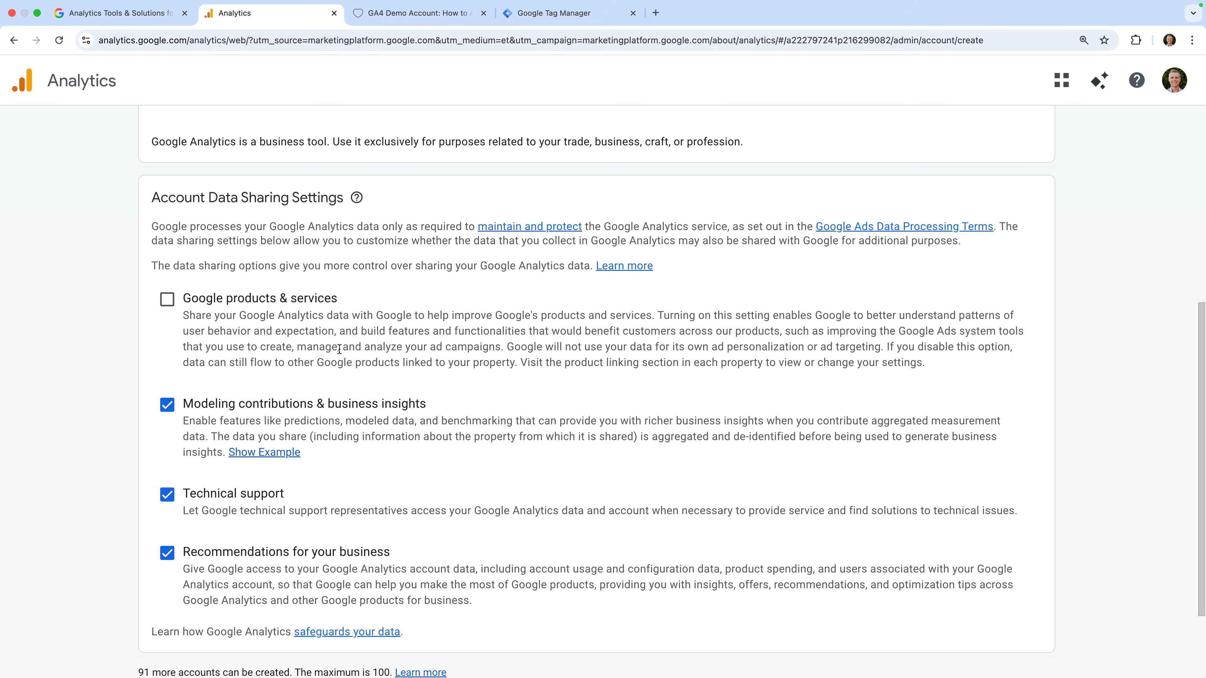
scroll(338, 349, "down", 3)
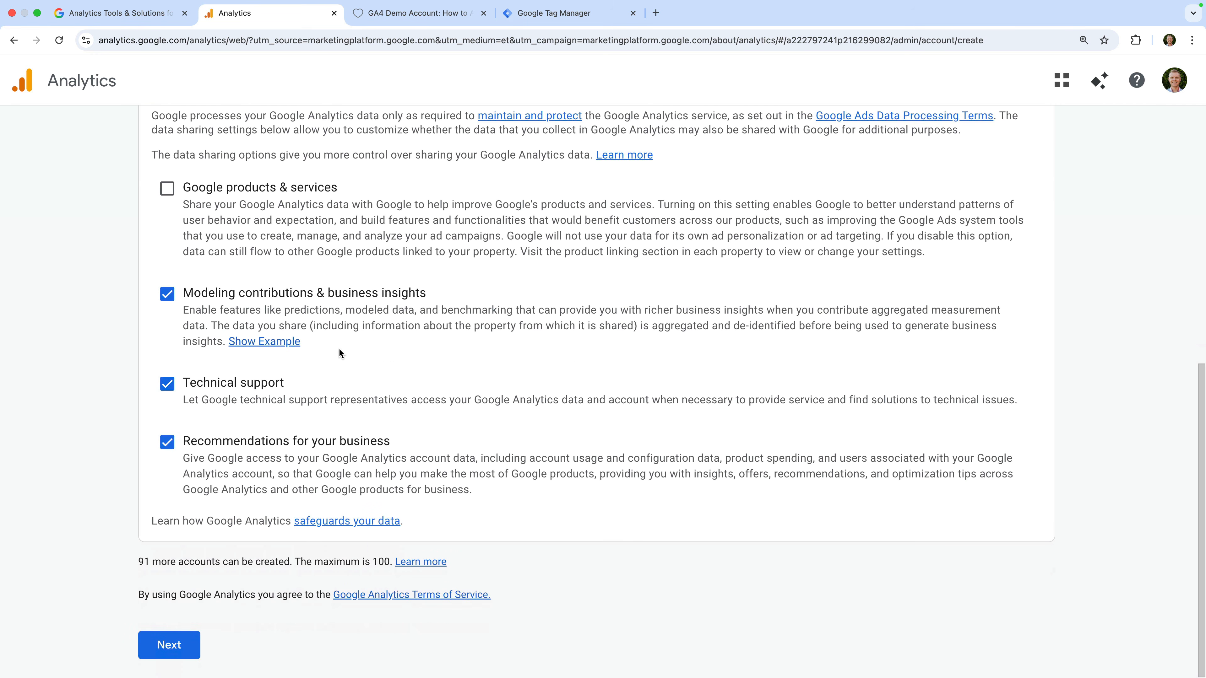
left_click(157, 645)
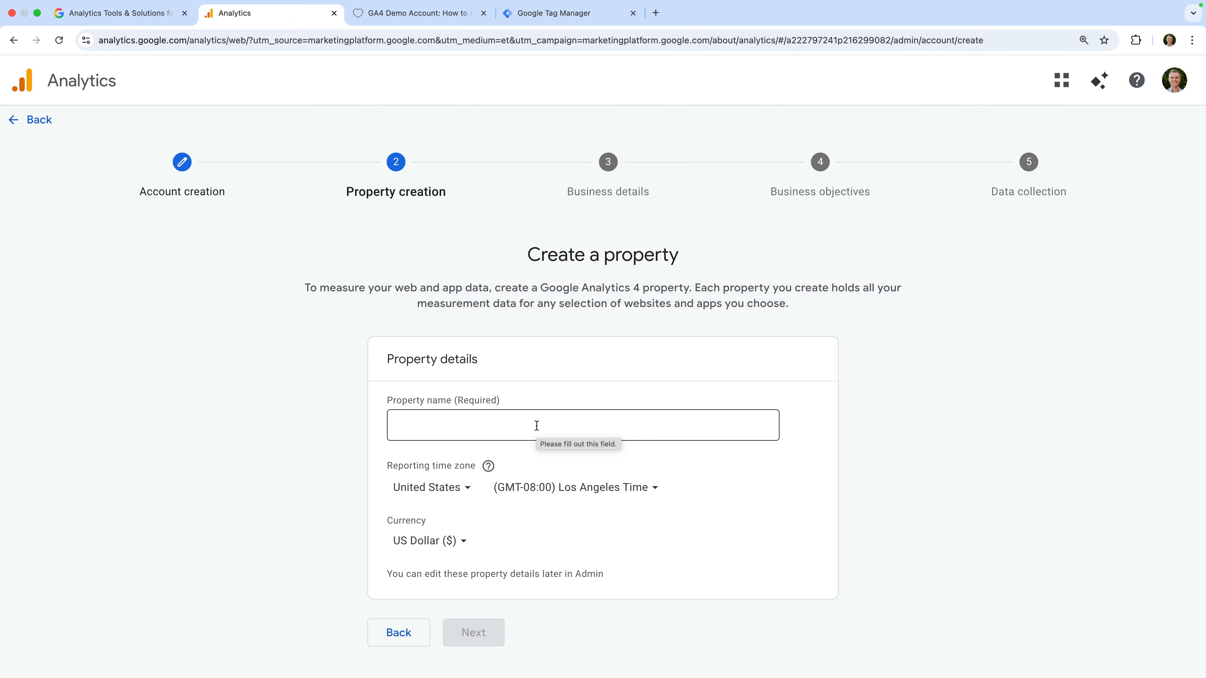
Step: Name the new property Loves Data
left_click(537, 425)
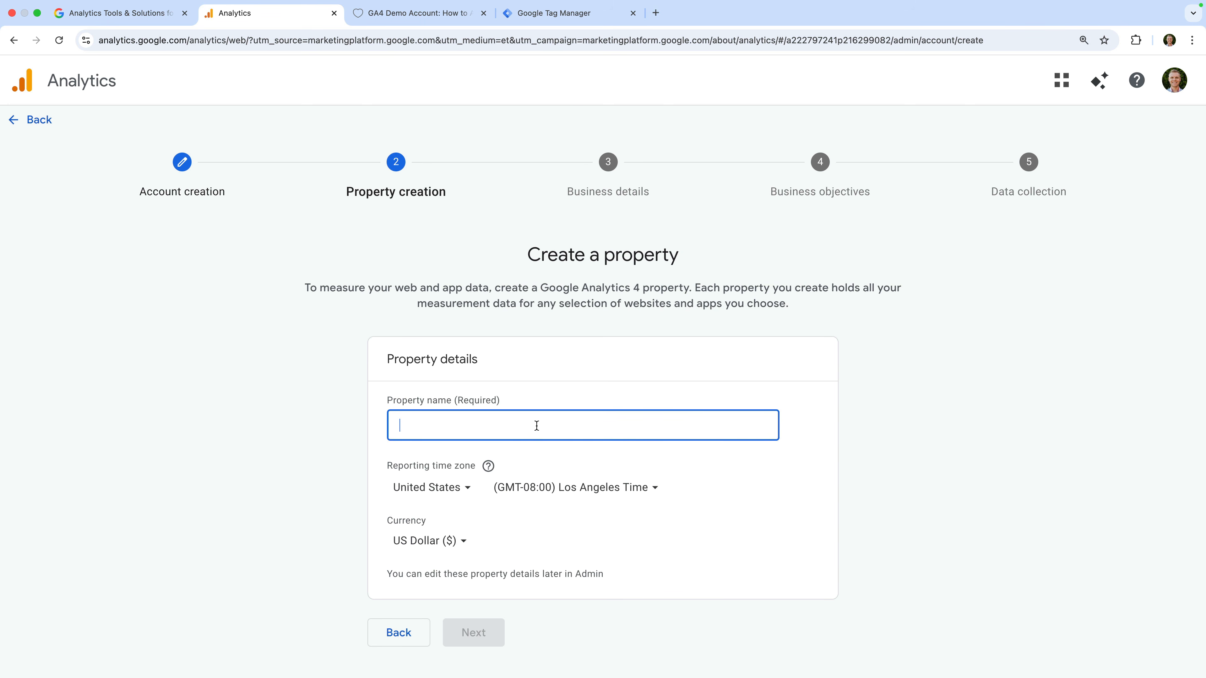
type("Loves ")
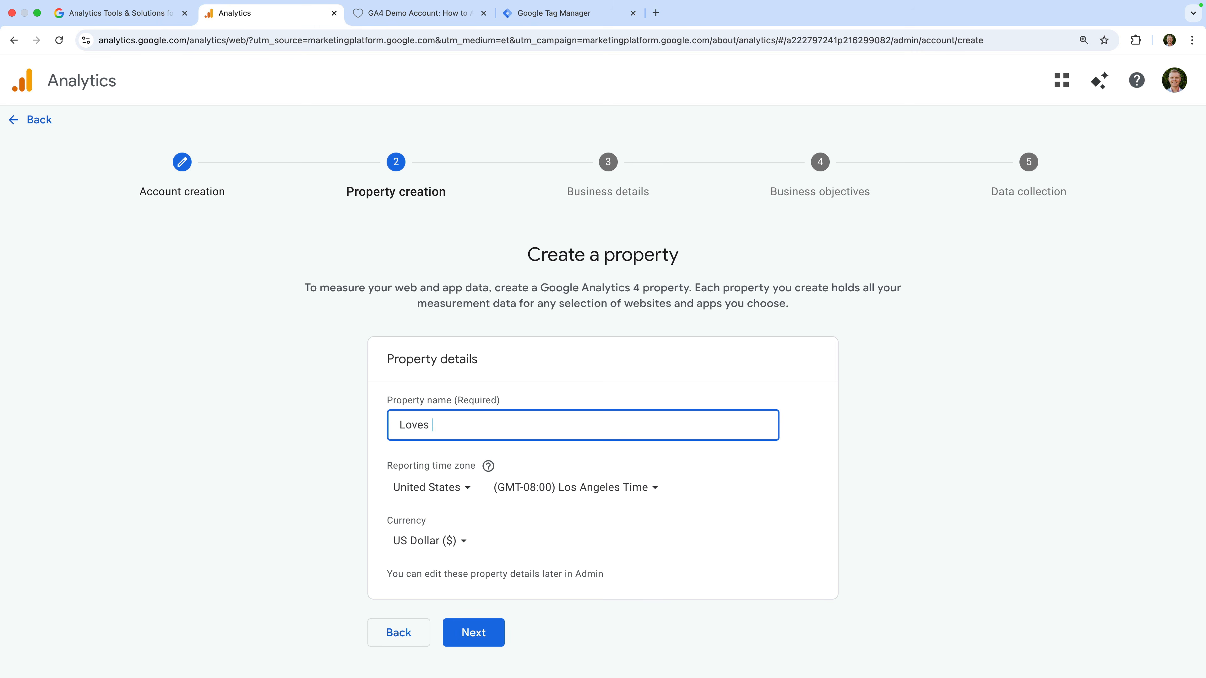
type("Data")
left_click(576, 453)
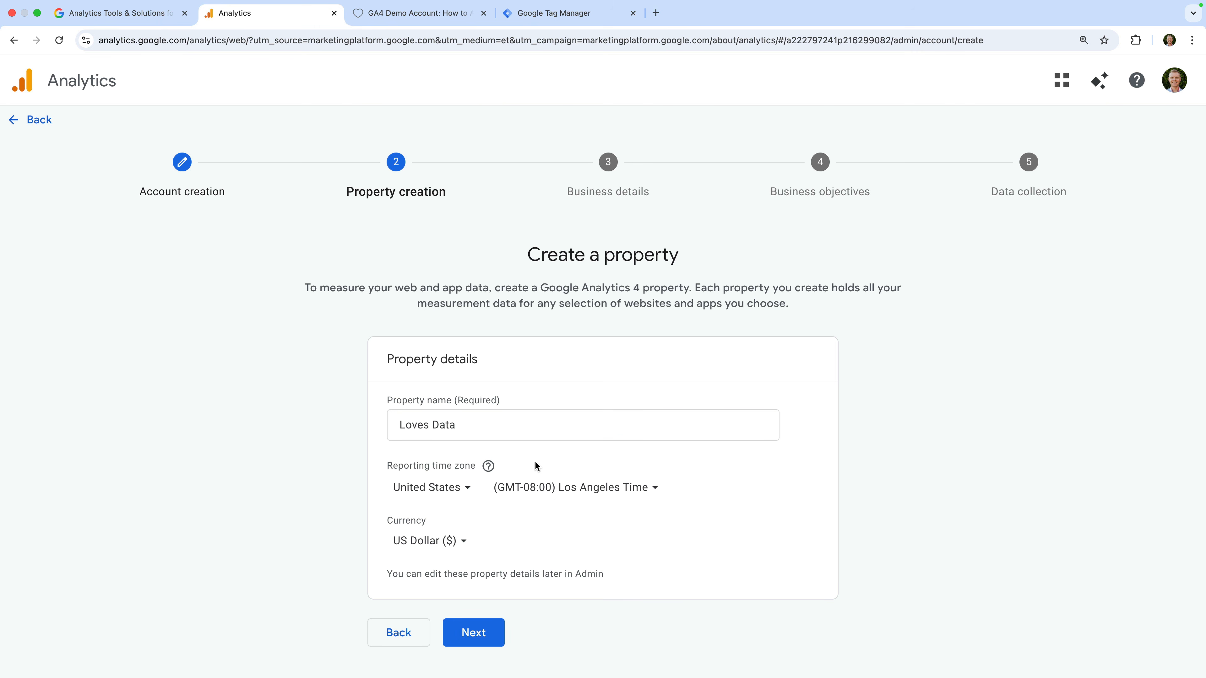
Step: Set the property's reporting time zone to Australia, (GMT+11:00) Sydney Time
left_click(474, 492)
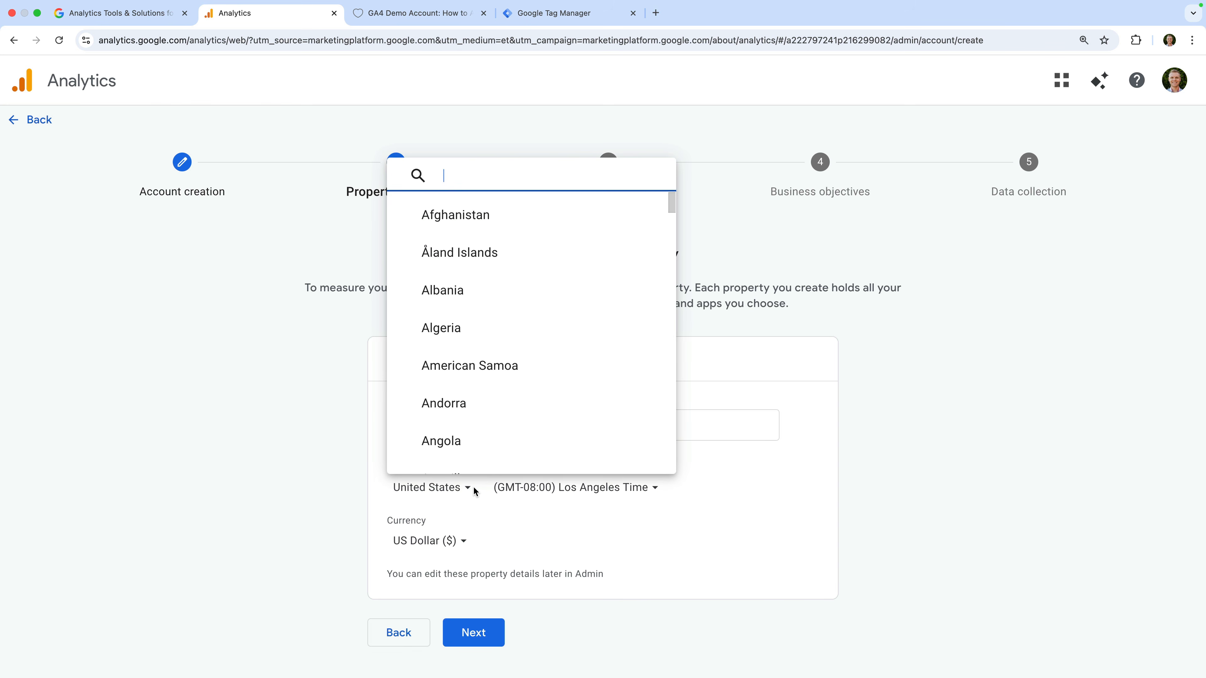
type("Australia")
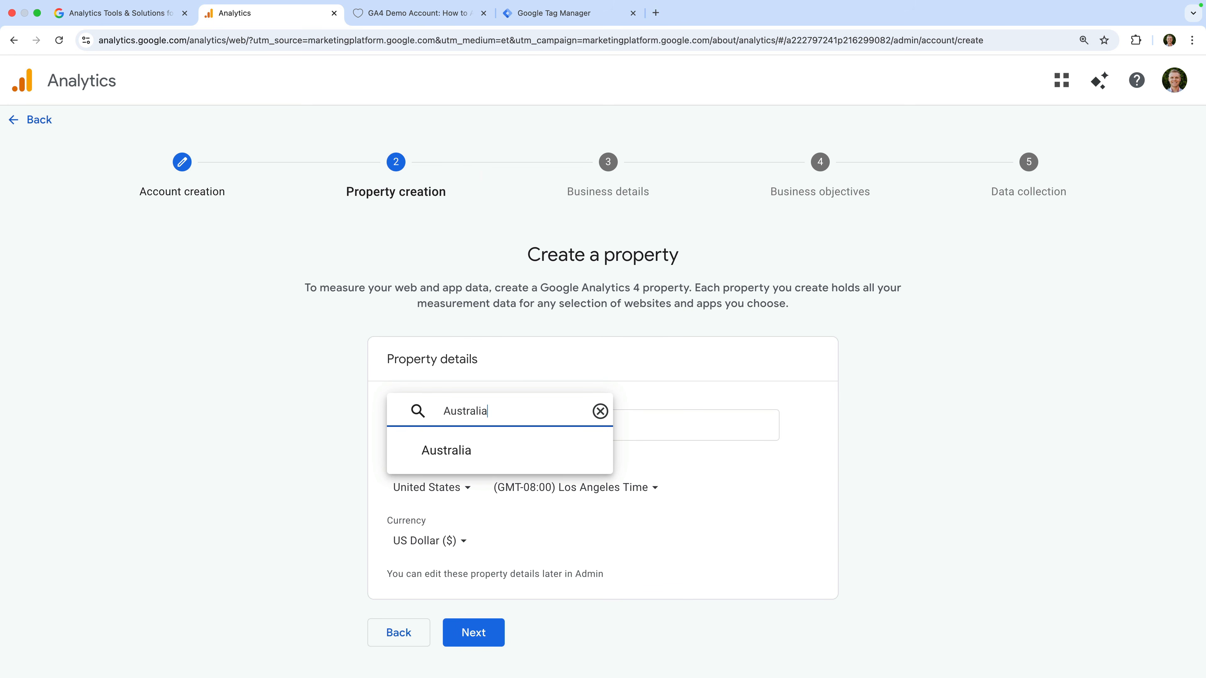
left_click(470, 460)
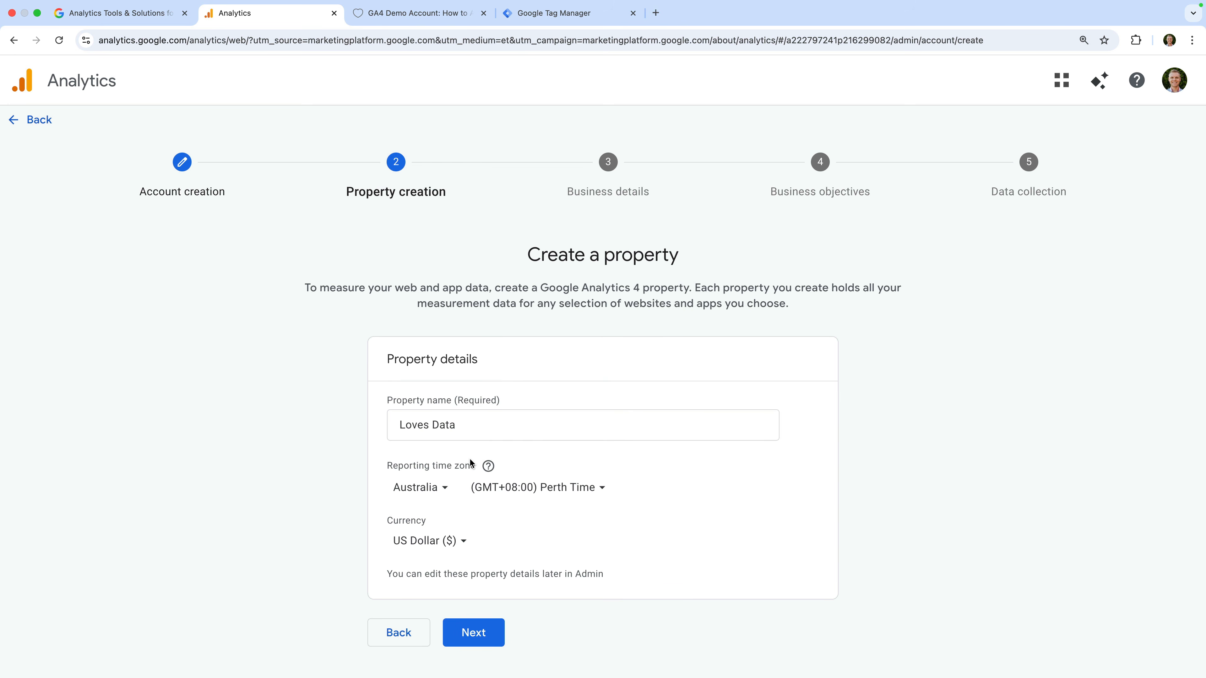
left_click(585, 486)
scroll(633, 399, "down", 5)
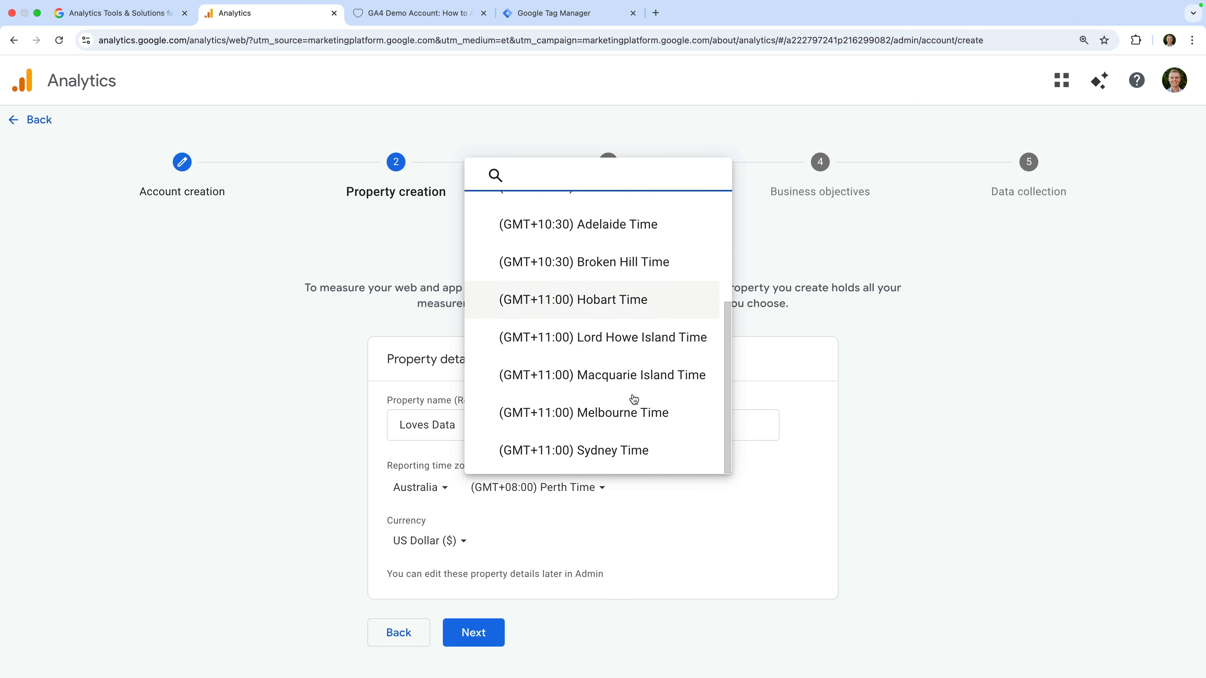
left_click(627, 450)
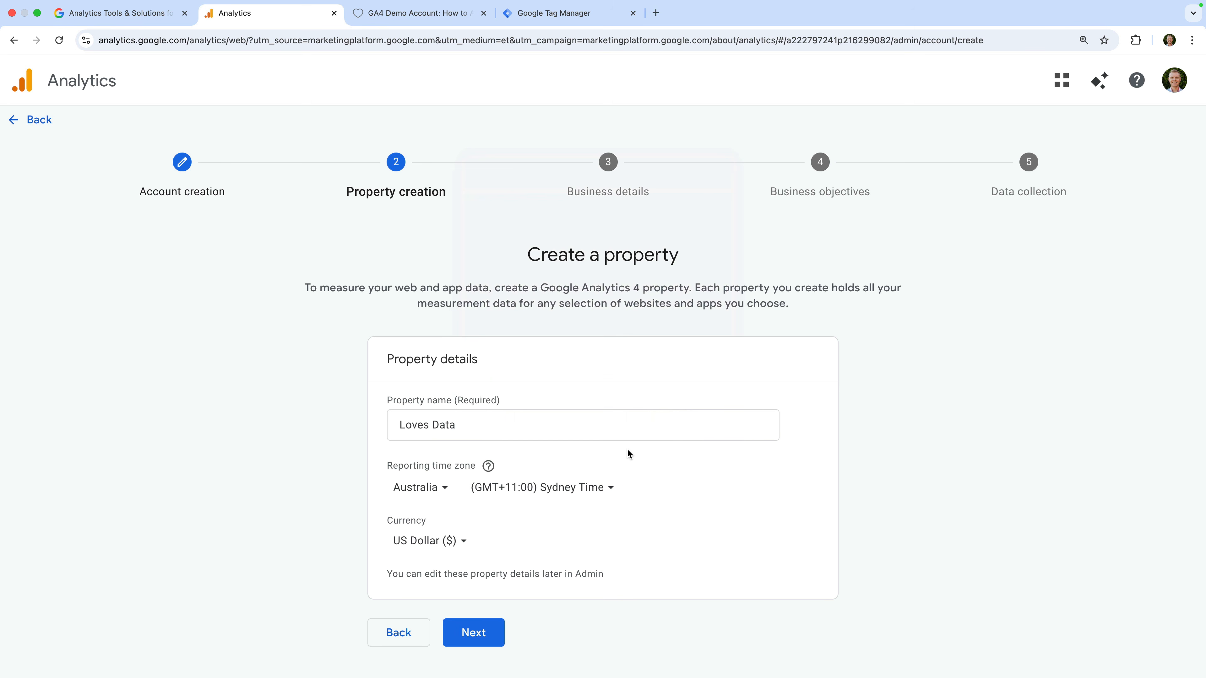
Step: Check the available currencies, keep US Dollar ($) for the property and continue to the business details
left_click(463, 551)
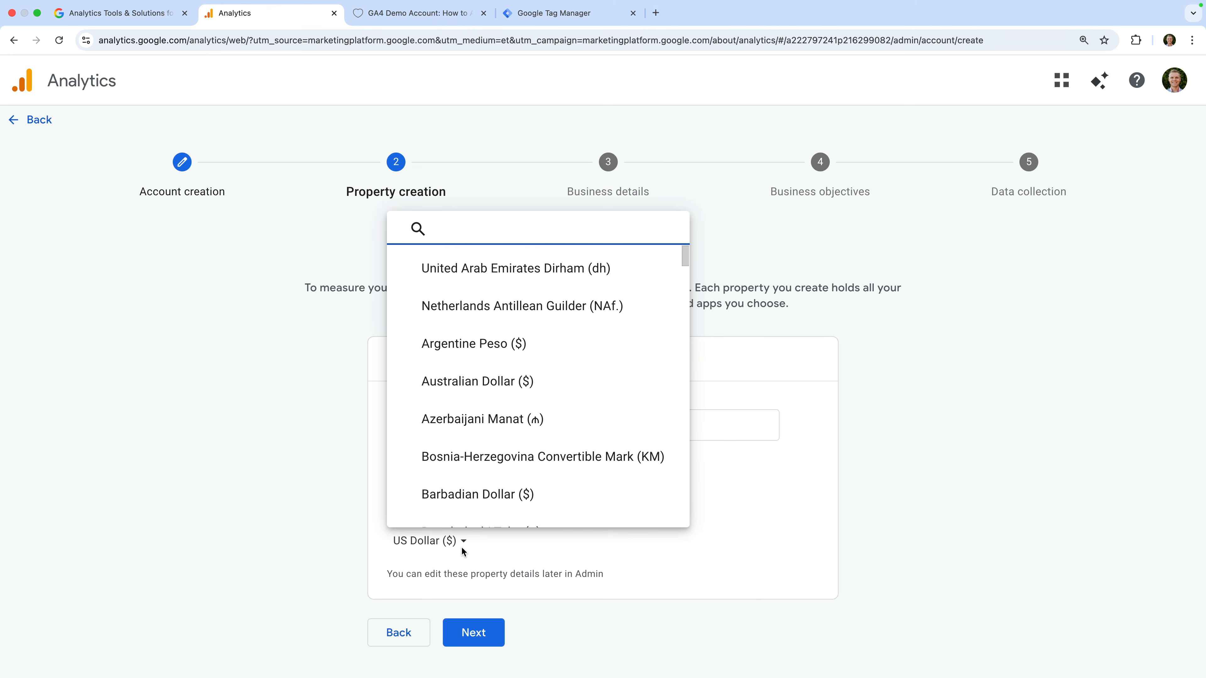
left_click(512, 544)
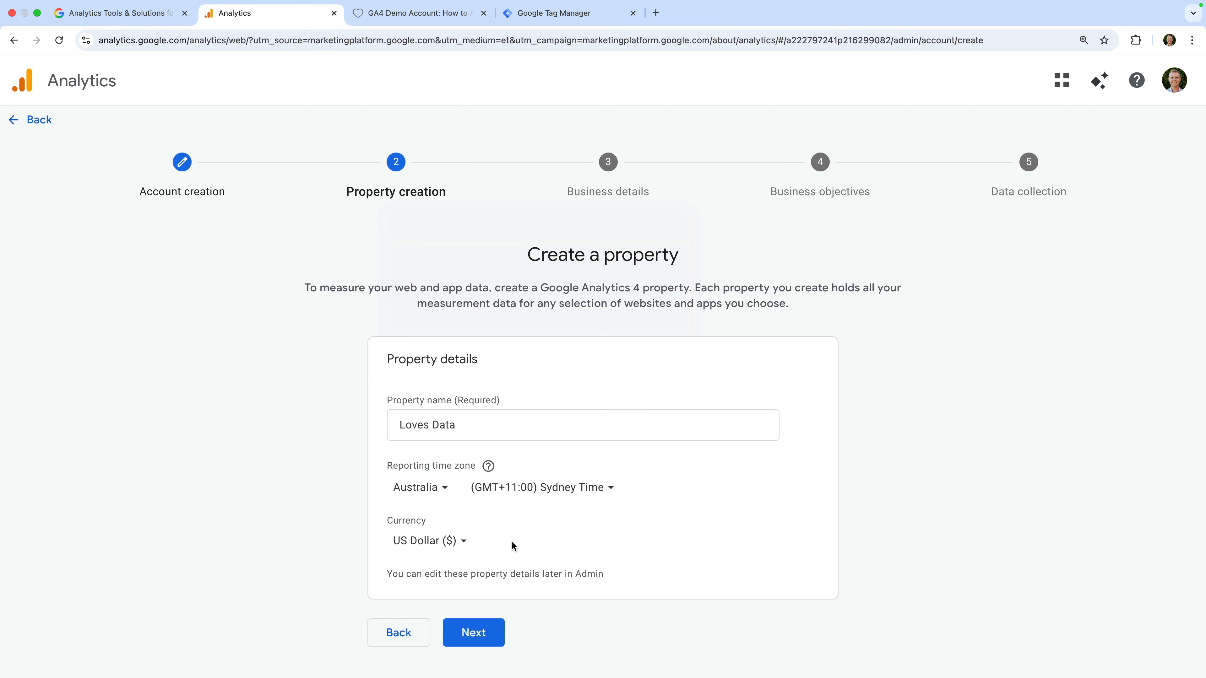
left_click(474, 633)
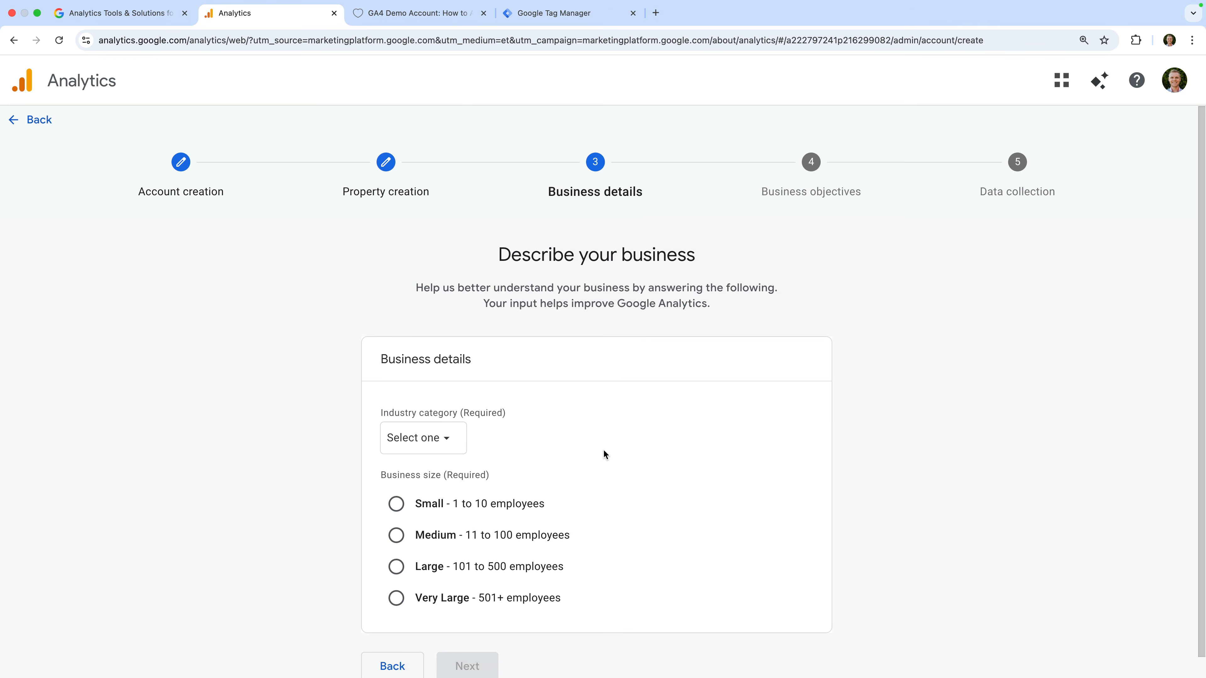
Step: Describe the business as Business & Industrial with size Small - 1 to 10 employees, and continue to the business objectives
scroll(603, 450, "down", 1)
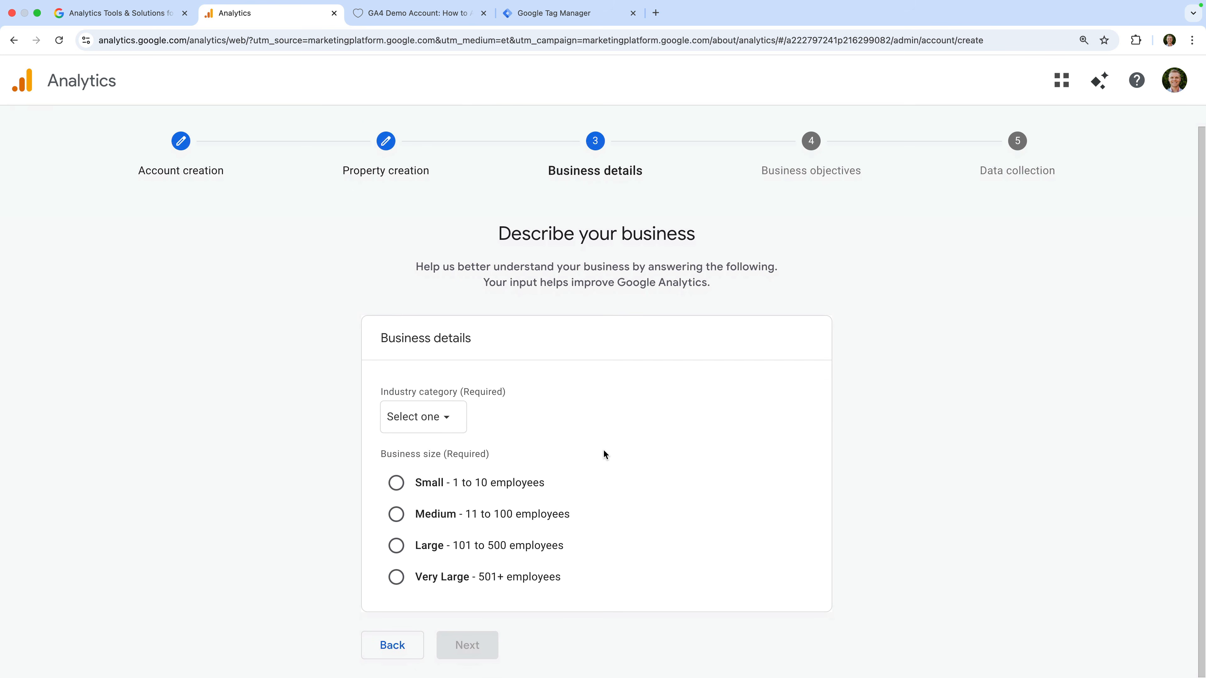
left_click(457, 420)
scroll(546, 565, "down", 1)
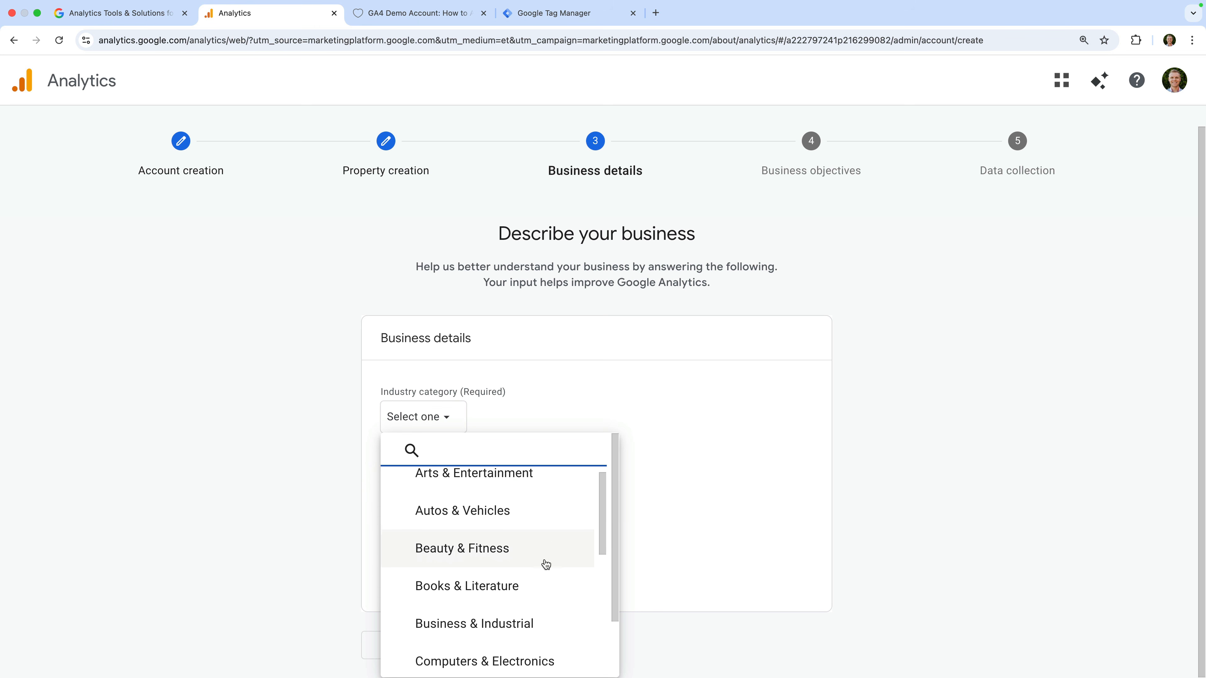
left_click(544, 579)
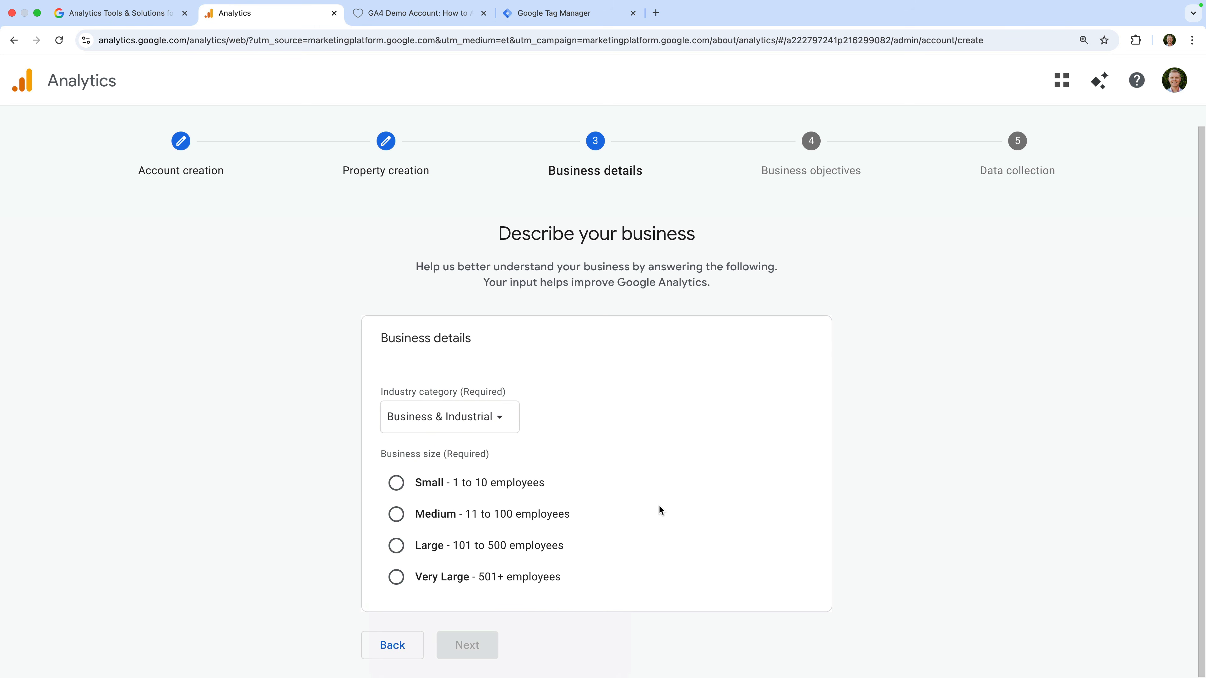
left_click(523, 489)
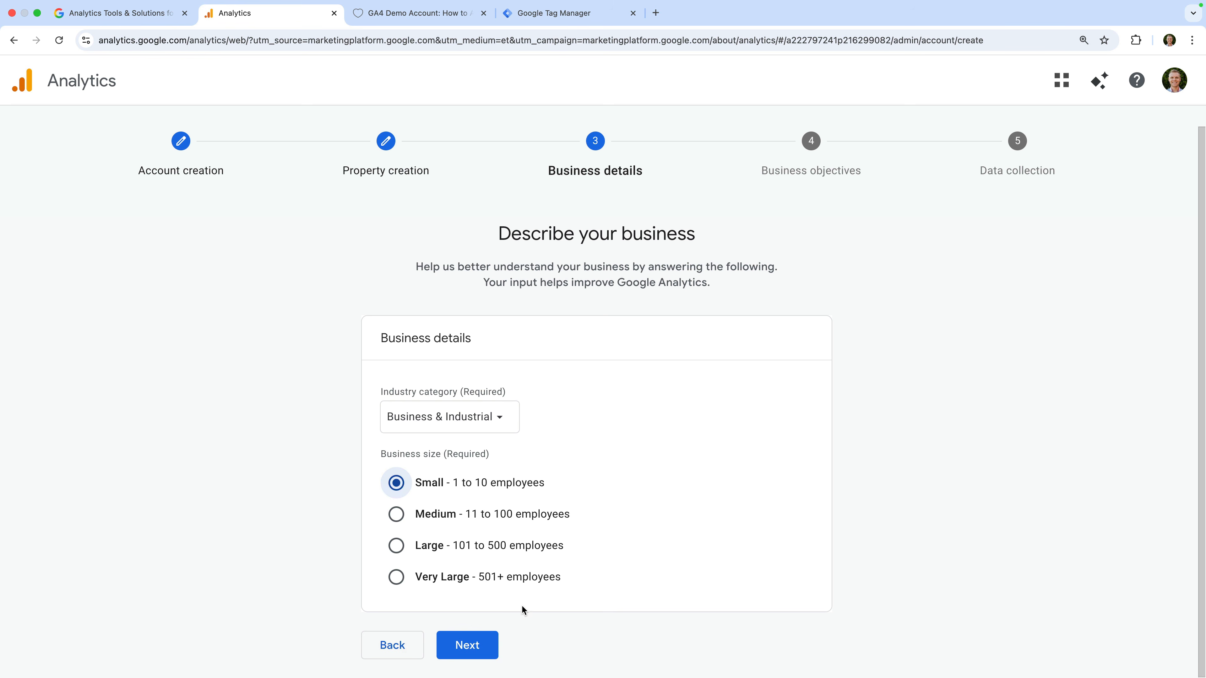
left_click(487, 638)
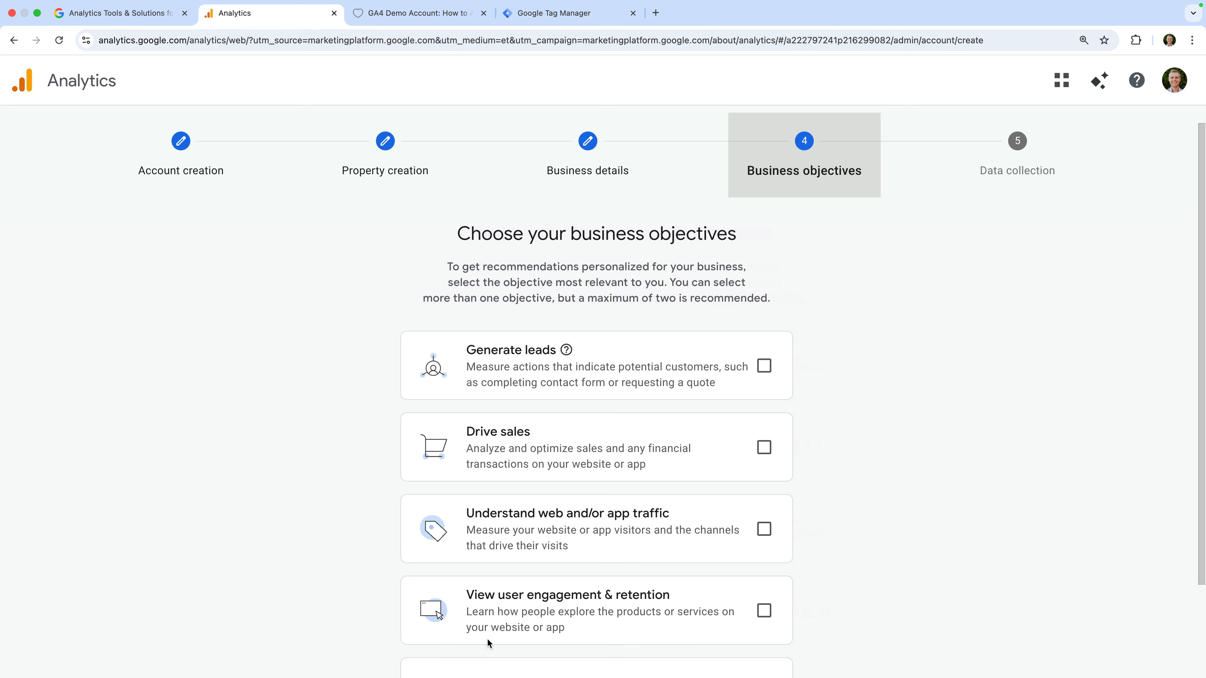
Step: Choose Other business objectives as the only objective and submit the account for creation
scroll(847, 427, "down", 3)
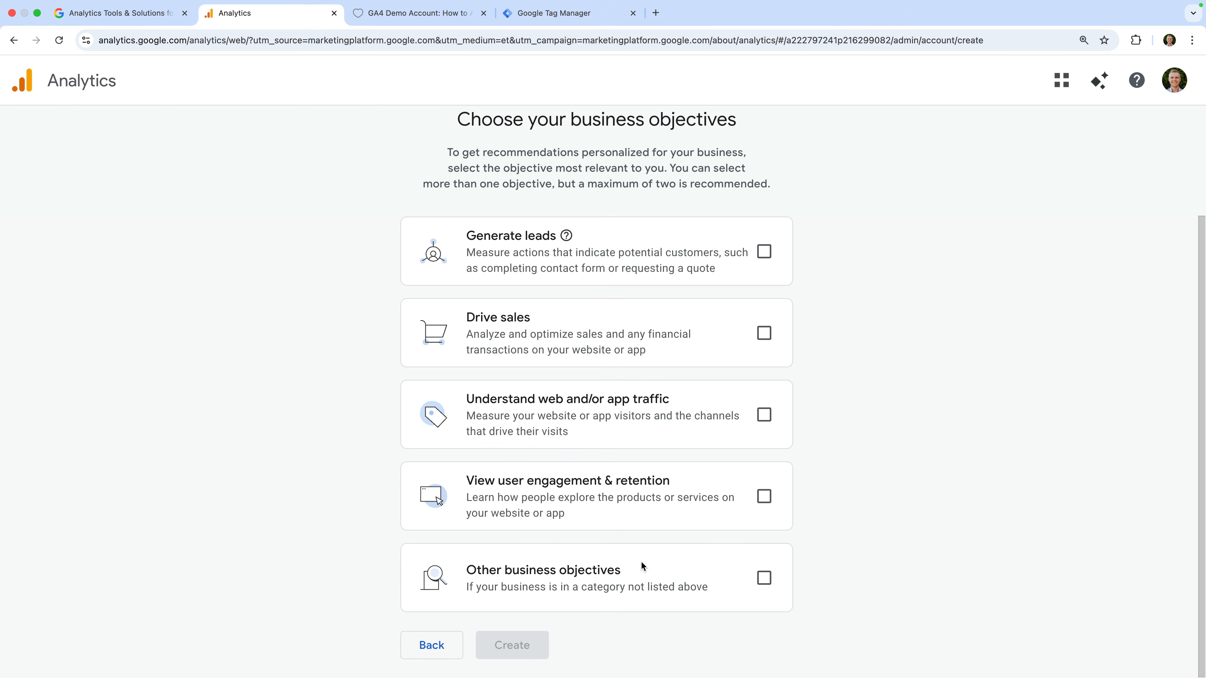
left_click(764, 578)
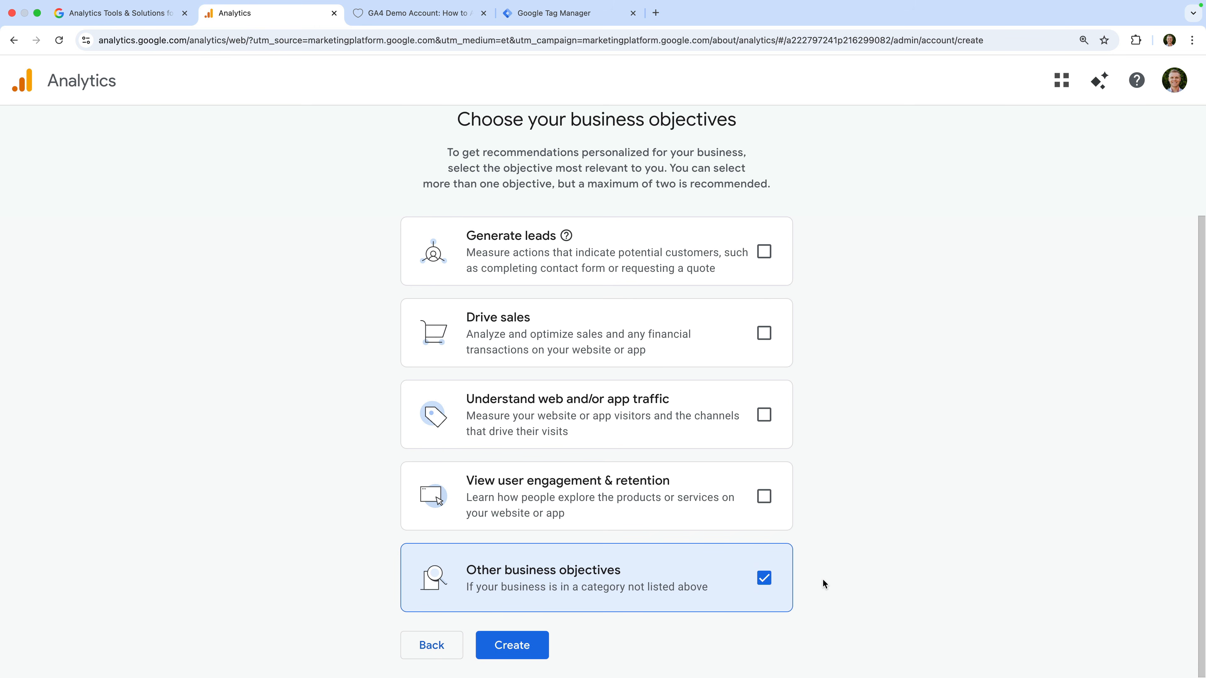
left_click(537, 646)
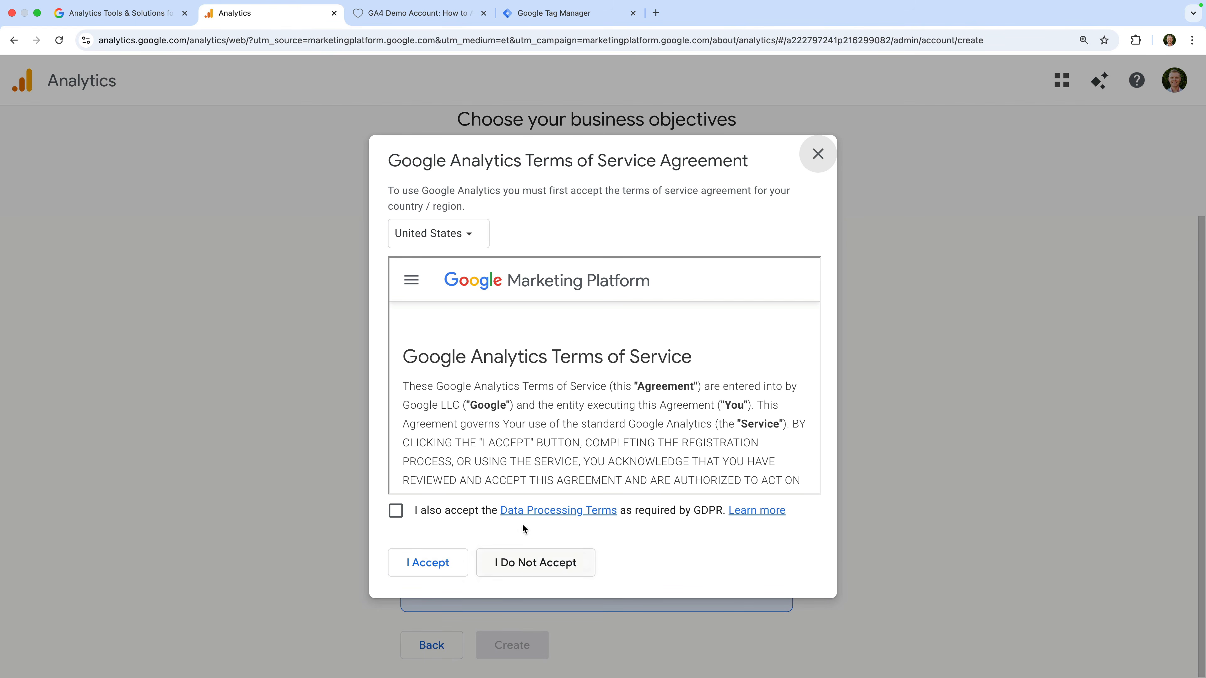
Step: Set the terms of service country to Australia, agree to the GDPR Data Processing Terms and accept the agreement
left_click(460, 240)
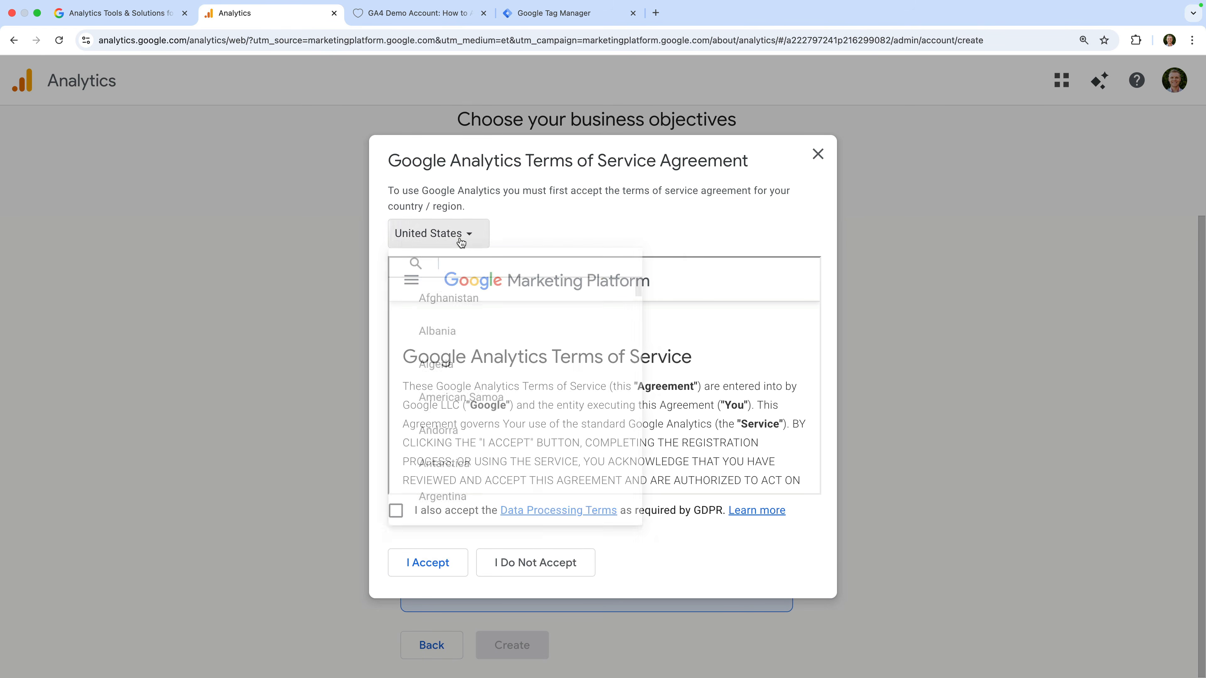
type("Australia")
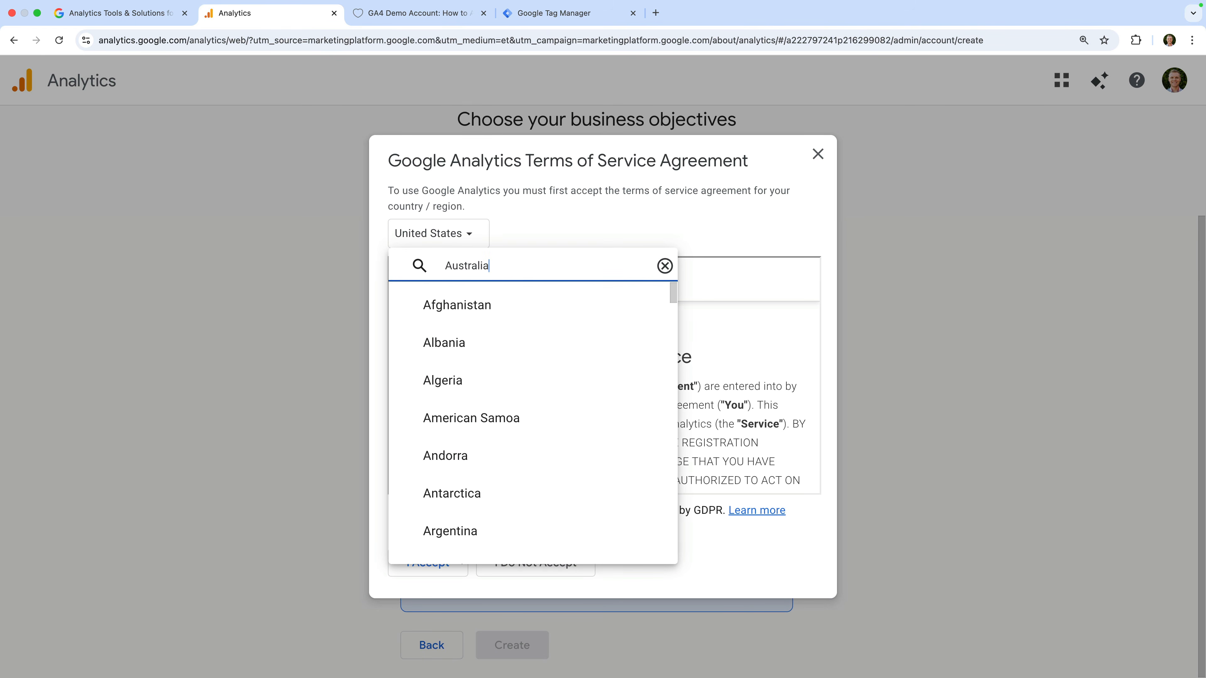
left_click(444, 304)
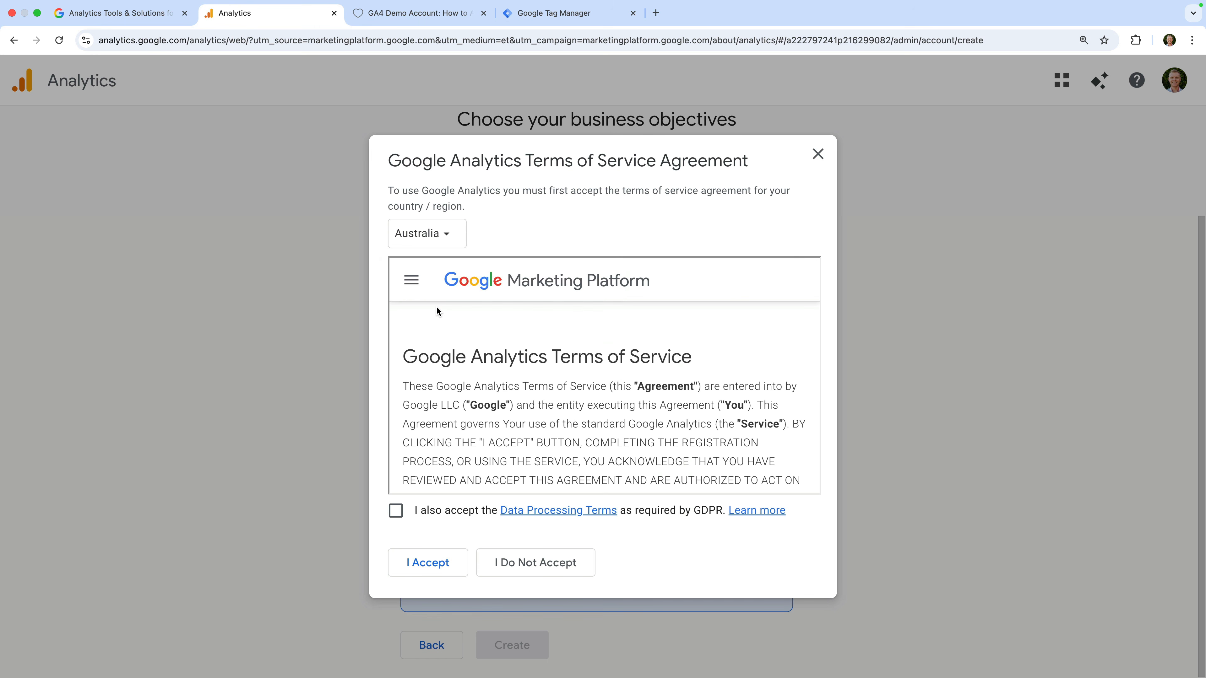
left_click(404, 516)
left_click(427, 563)
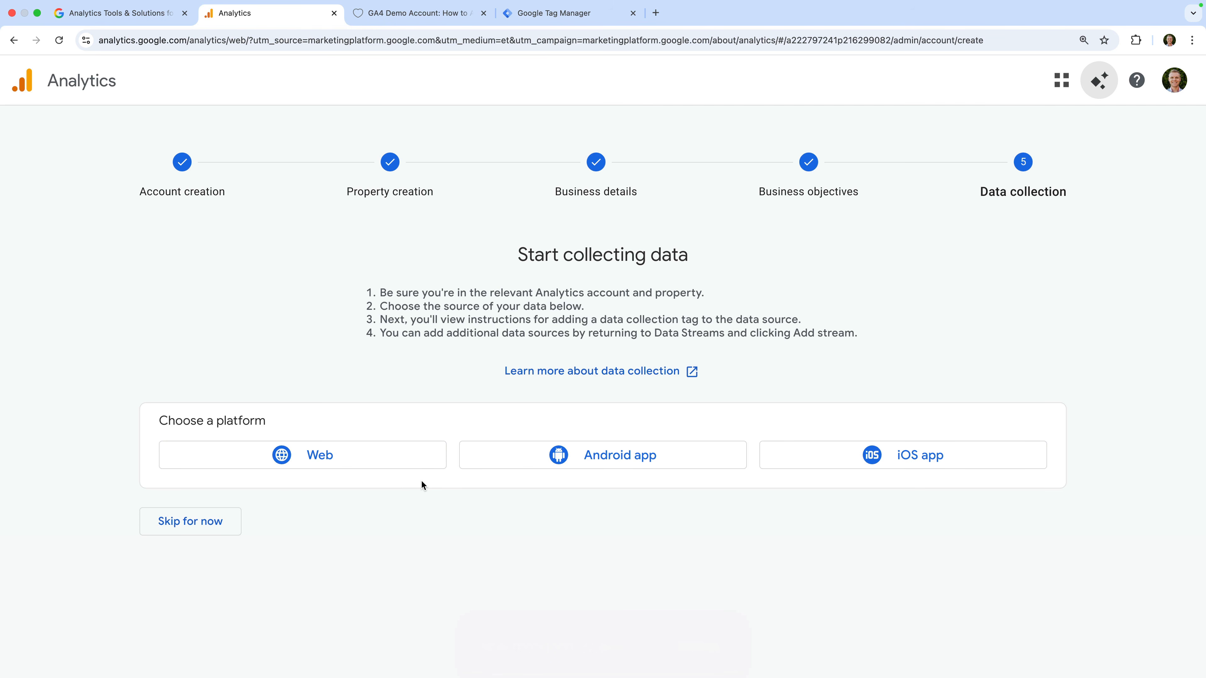
left_click(372, 460)
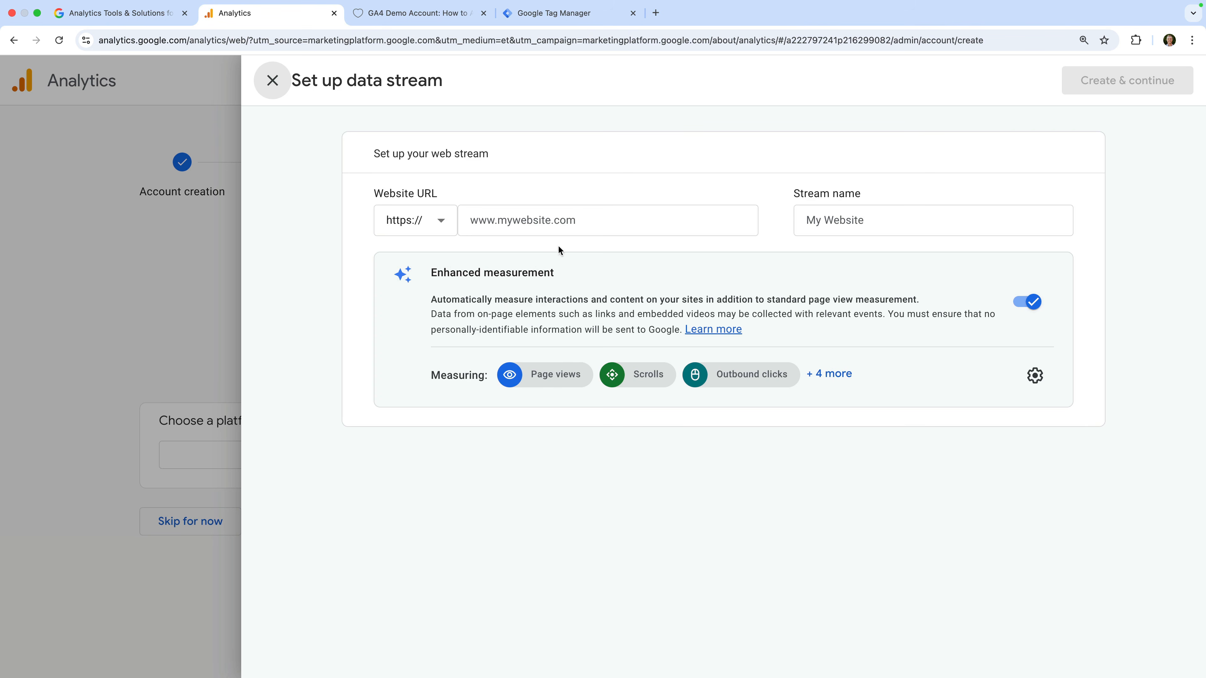
left_click(596, 216)
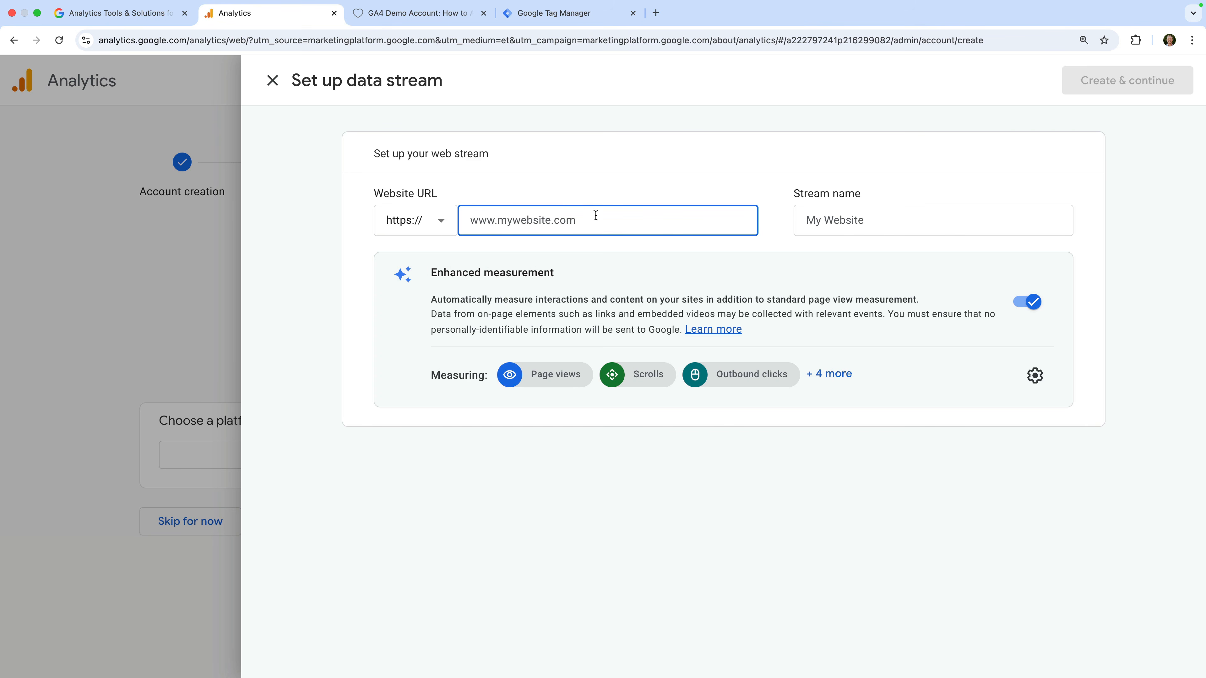
type("www.lovesdata-test.com")
left_click(770, 231)
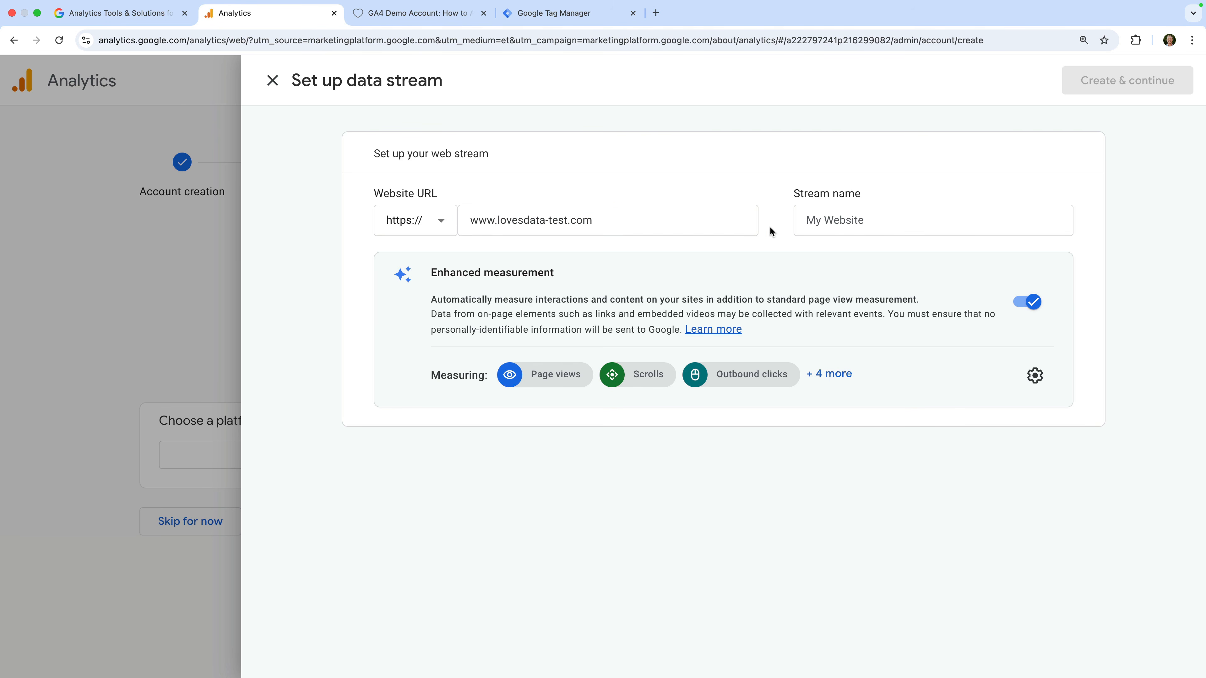
left_click(805, 228)
type("L")
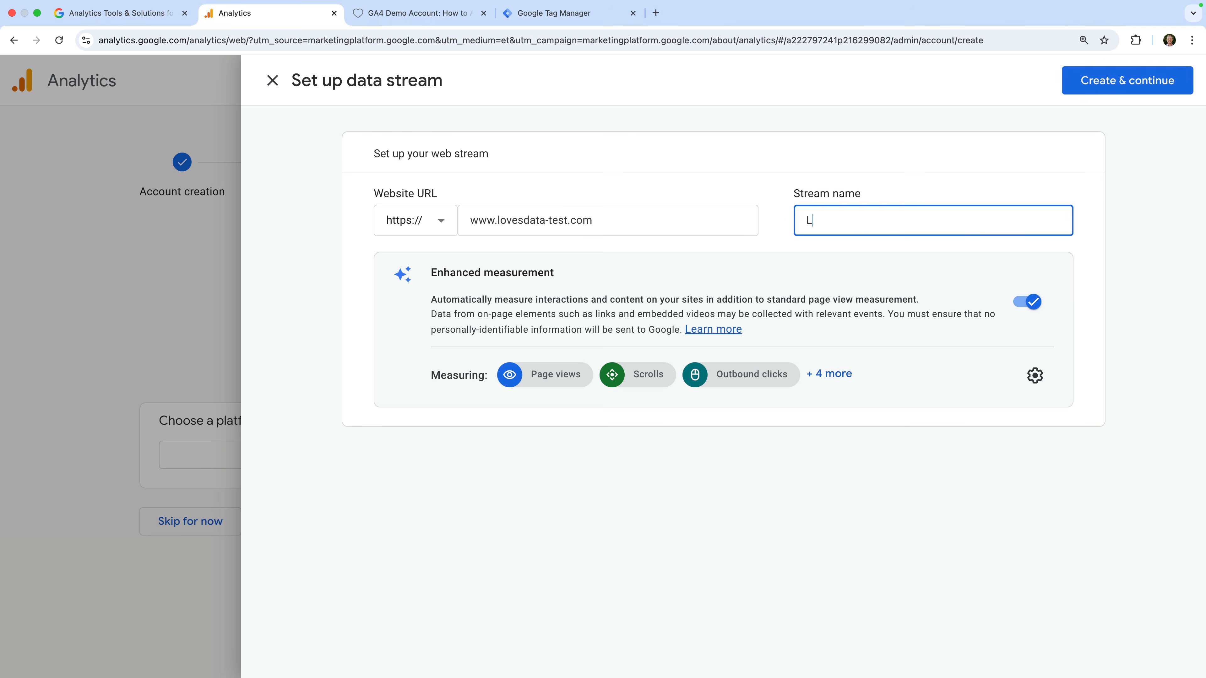
type("oves Data Websi")
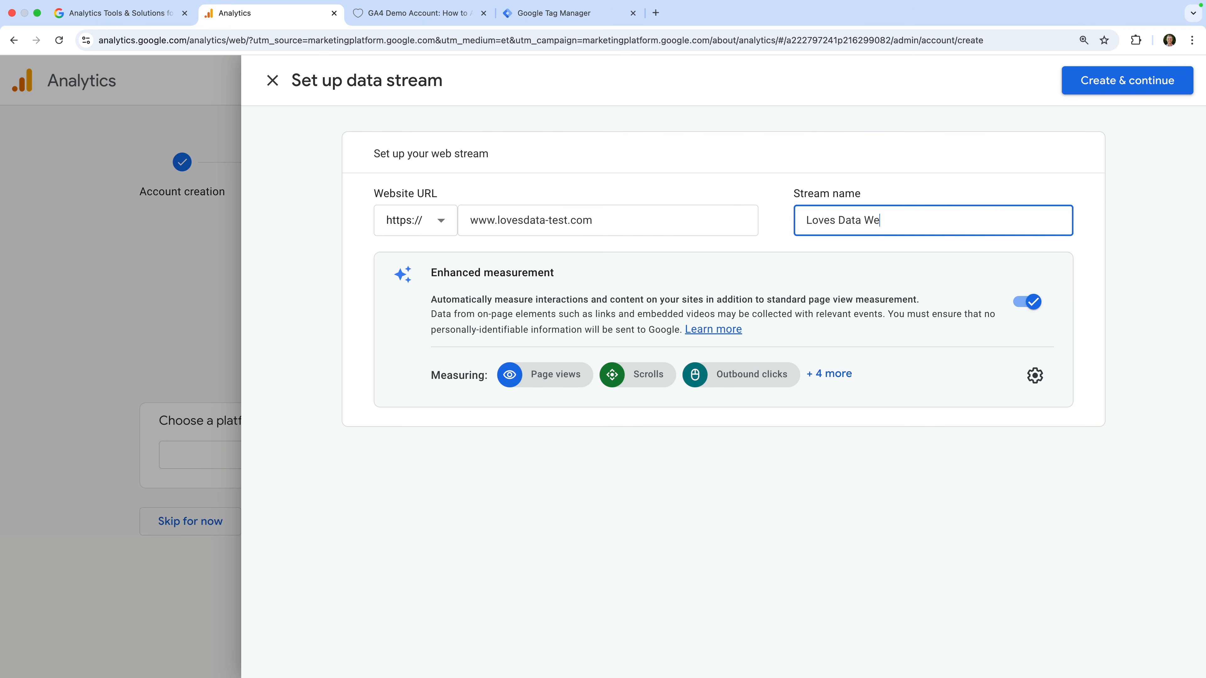
type("te")
left_click(787, 245)
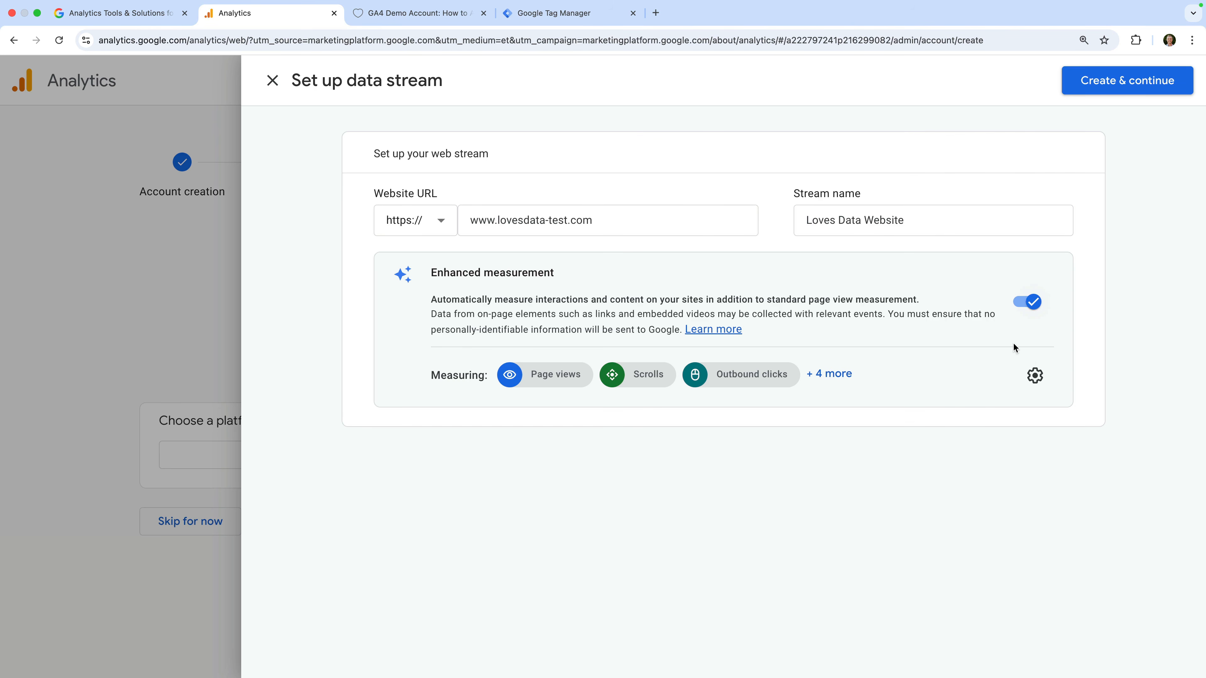
Step: Turn off Form interactions in the stream's enhanced measurement, save the settings and create the stream
left_click(1035, 376)
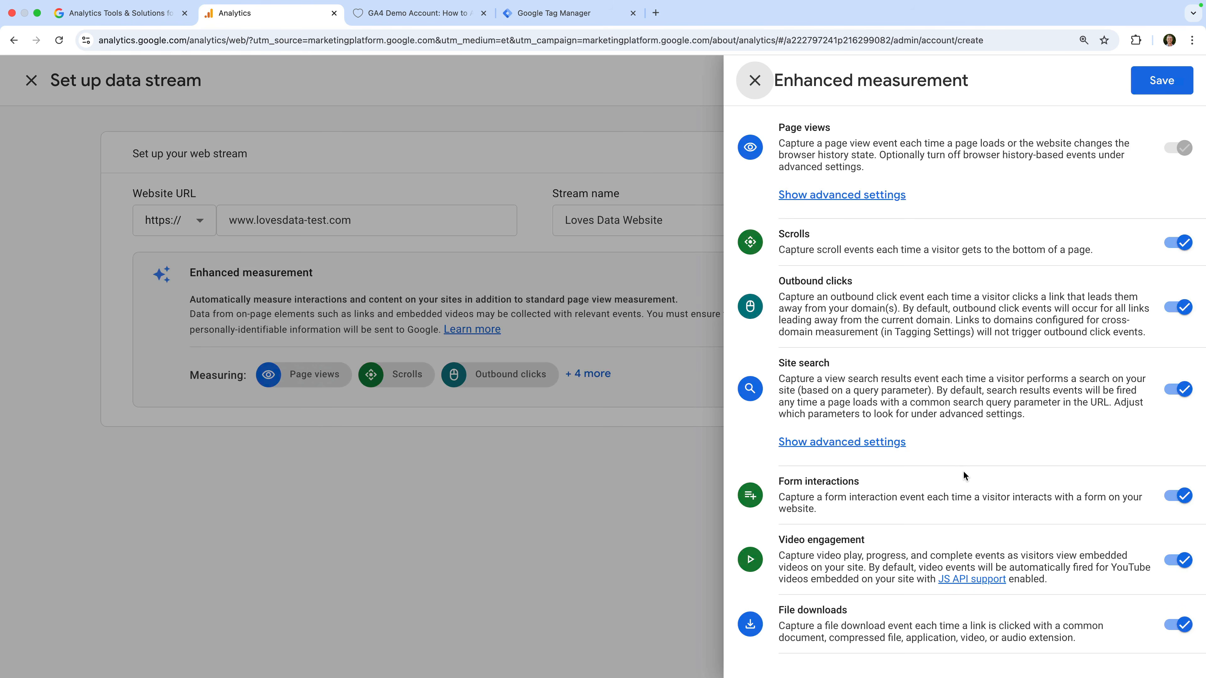
left_click(1179, 500)
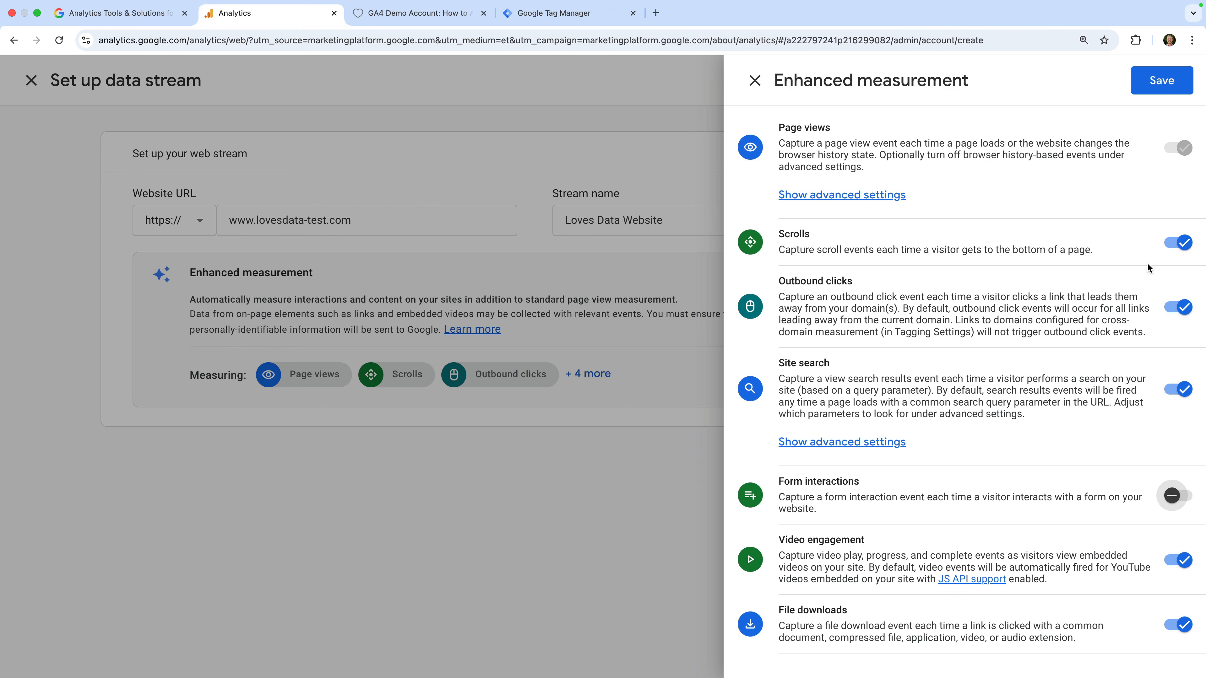
left_click(1145, 91)
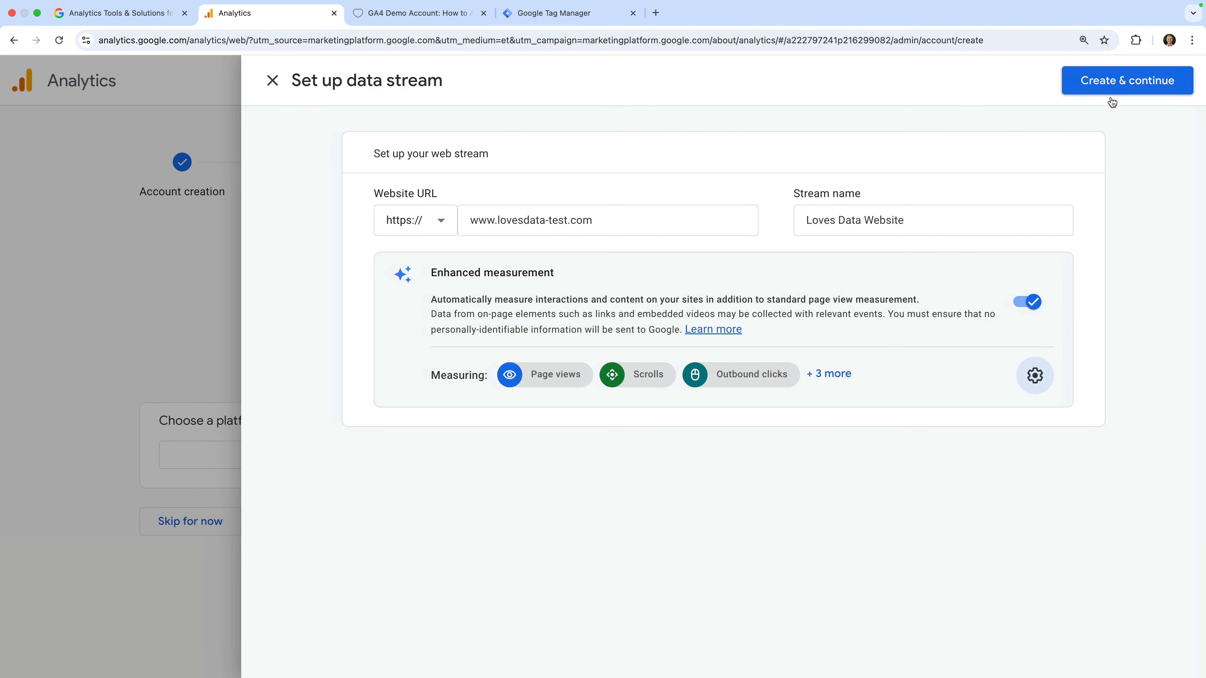
left_click(1135, 86)
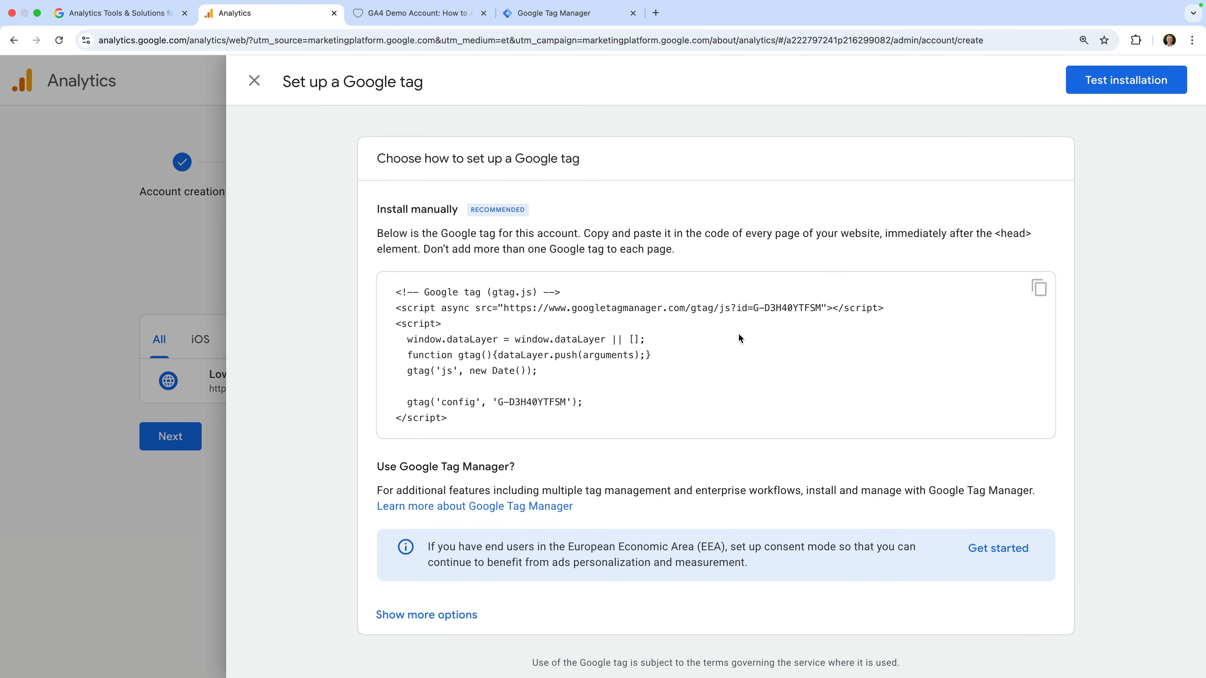
Step: Check the Google tag setup options, including installation with a CMS or website builder, and copy the stream's measurement ID
left_click(450, 613)
scroll(446, 613, "down", 2)
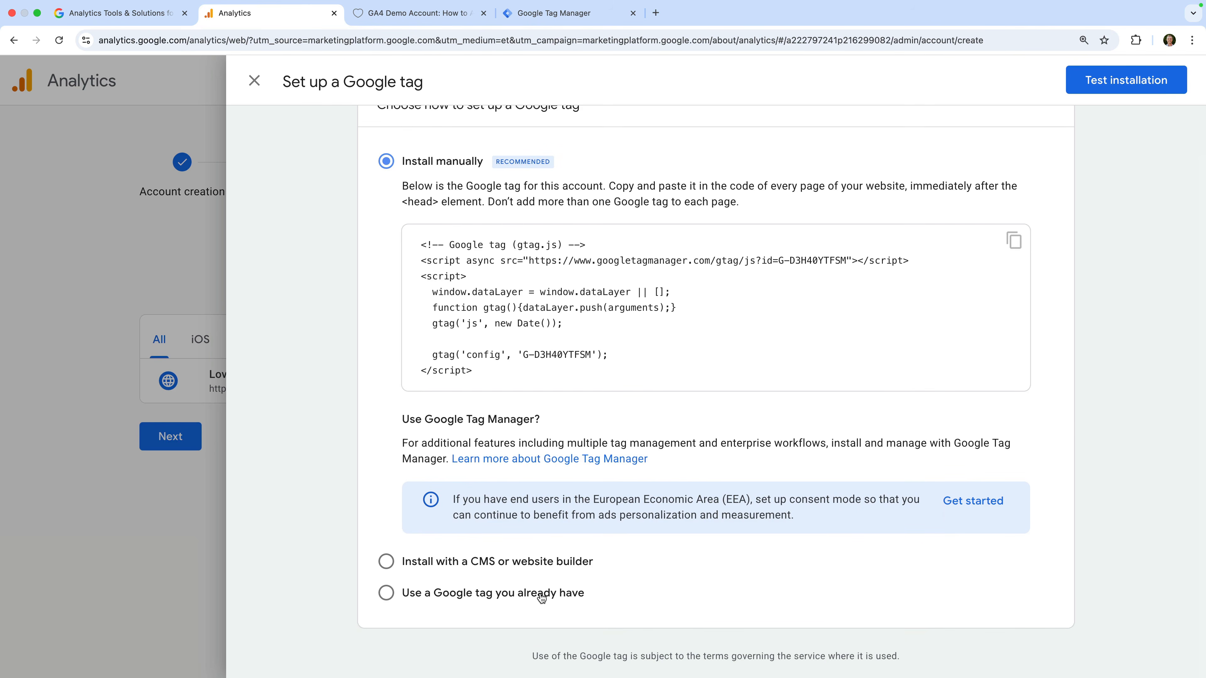
left_click(573, 561)
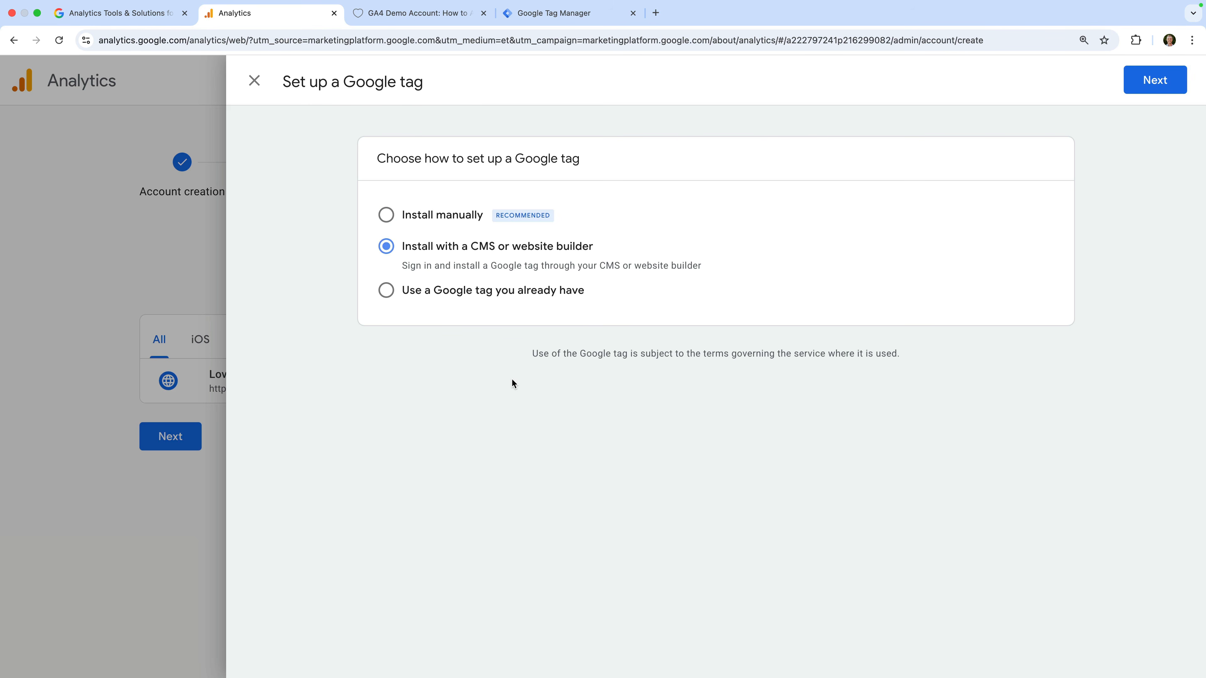
left_click(263, 84)
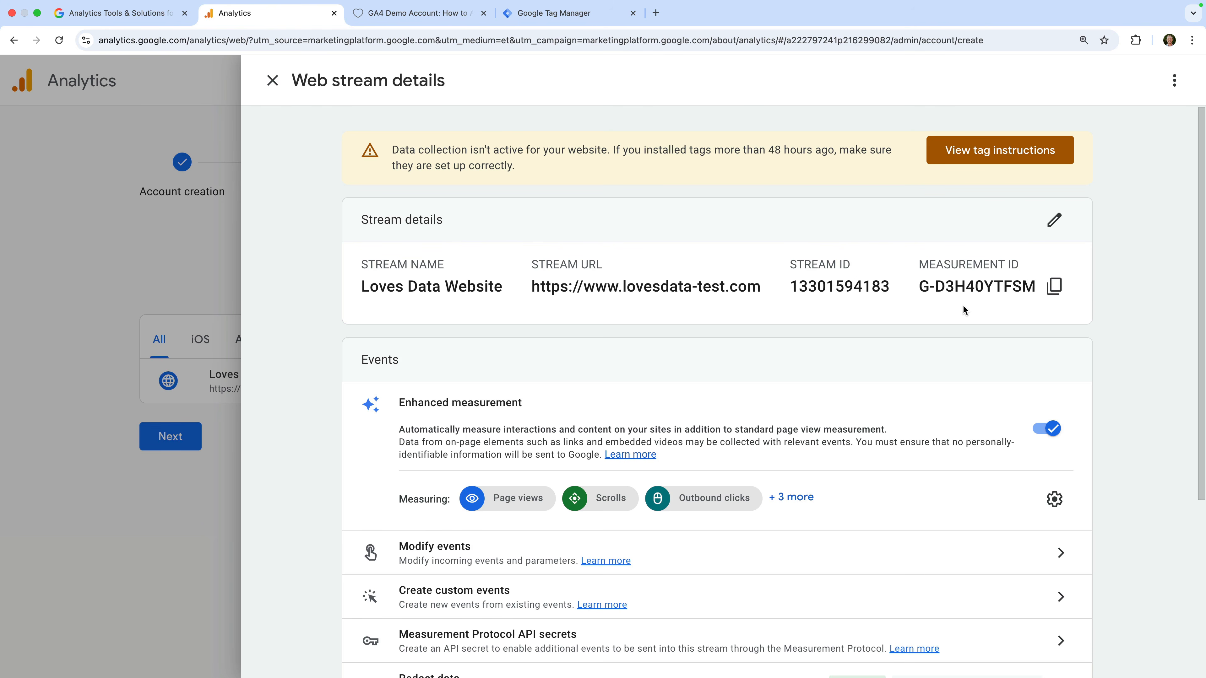
left_click(1057, 295)
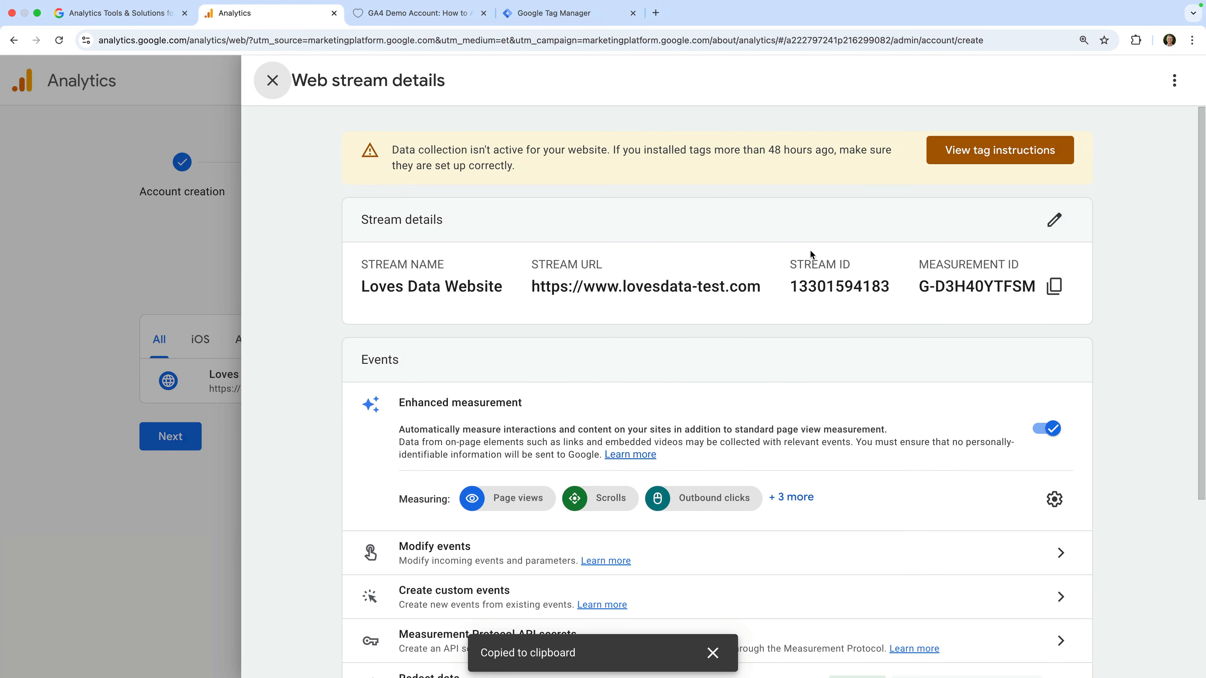
Step: Switch to the Loves Data article on the GA4 demo account and open the Google Analytics Demo Website Reports from it
left_click(440, 16)
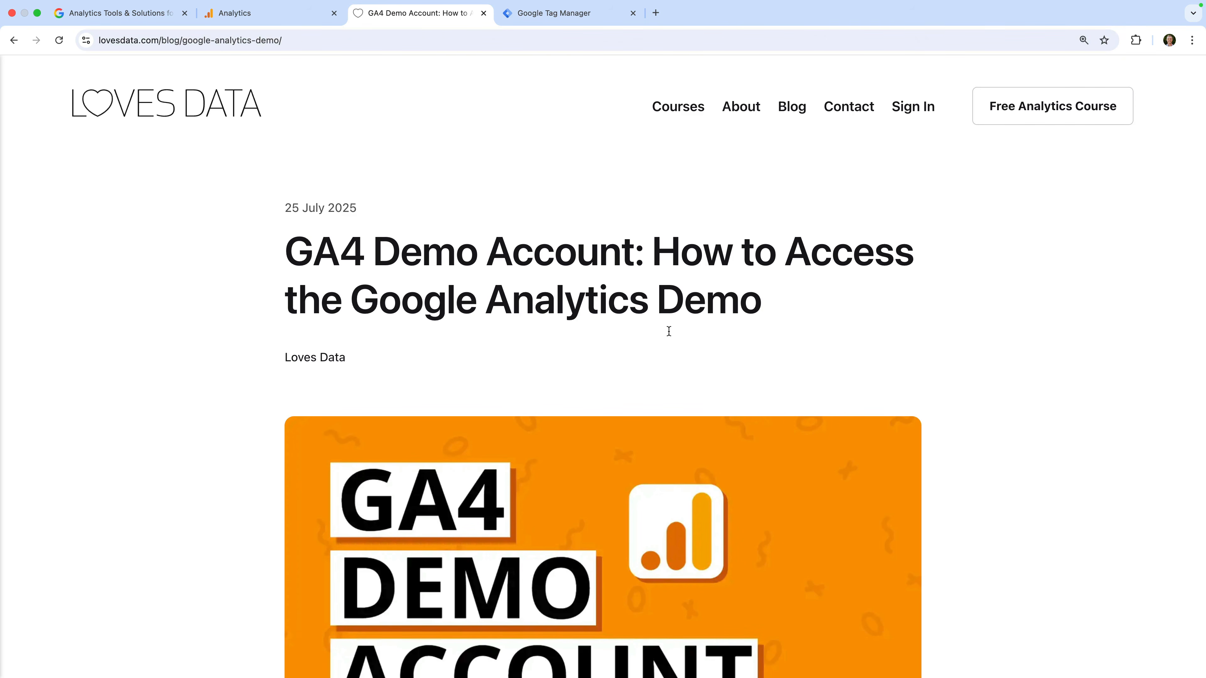
scroll(678, 353, "down", 2)
scroll(678, 354, "down", 15)
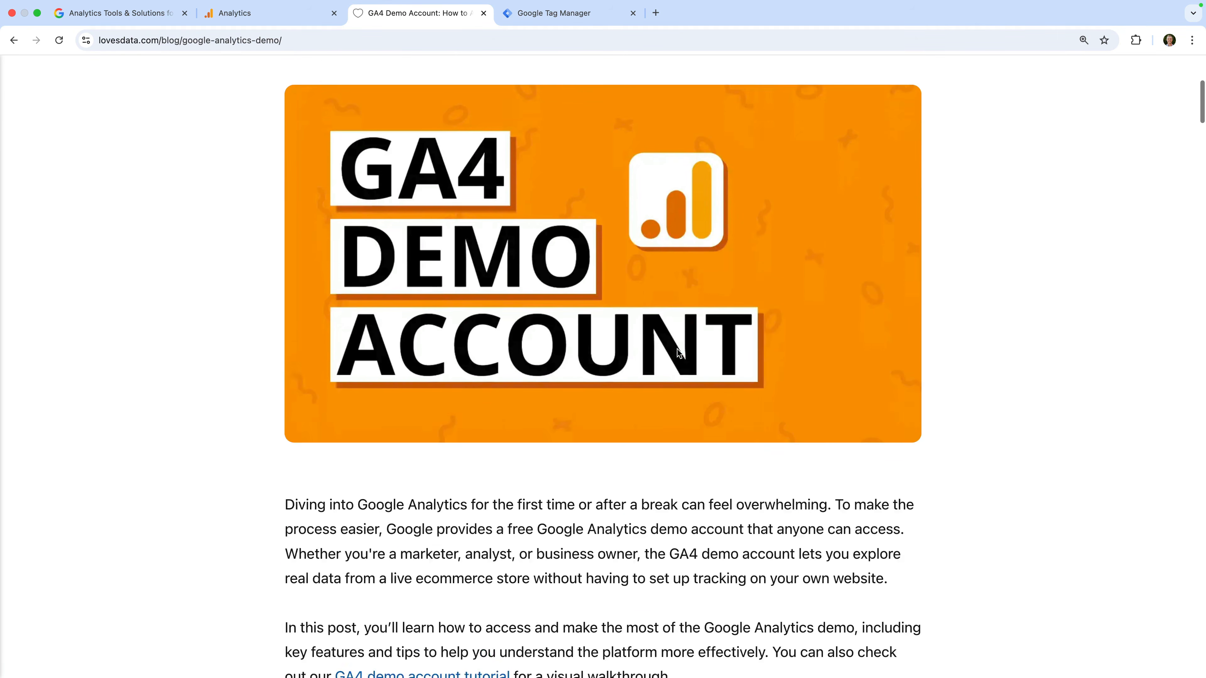
scroll(676, 353, "down", 5)
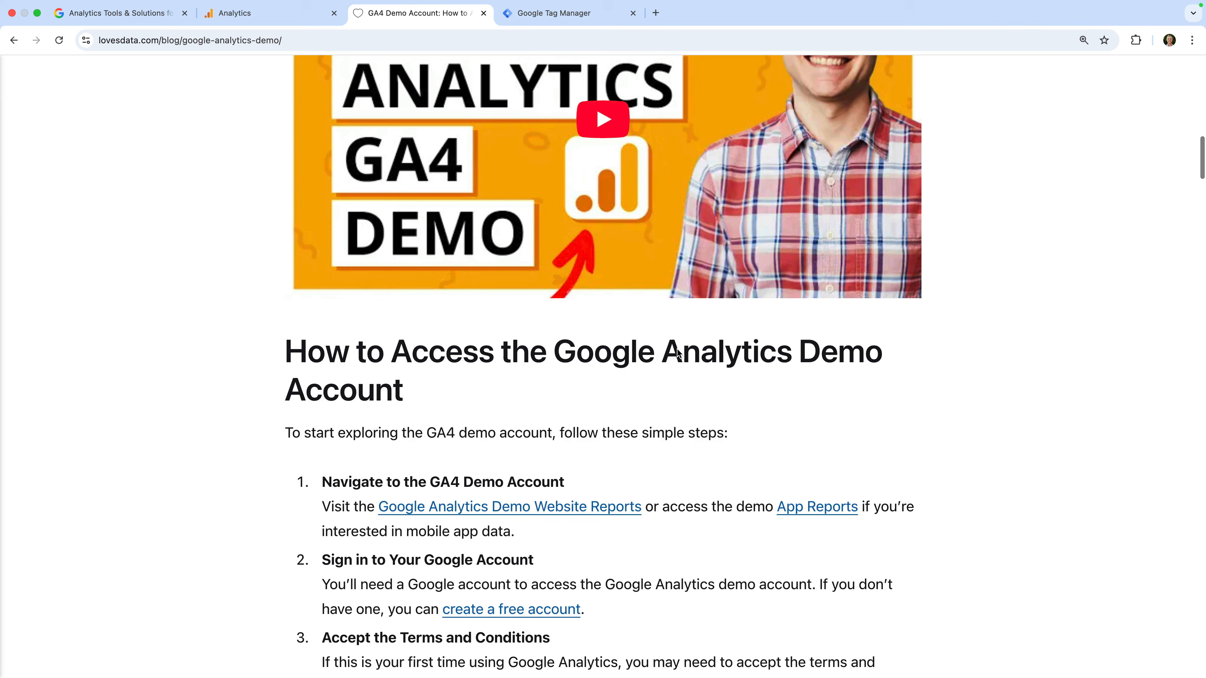
left_click(558, 506)
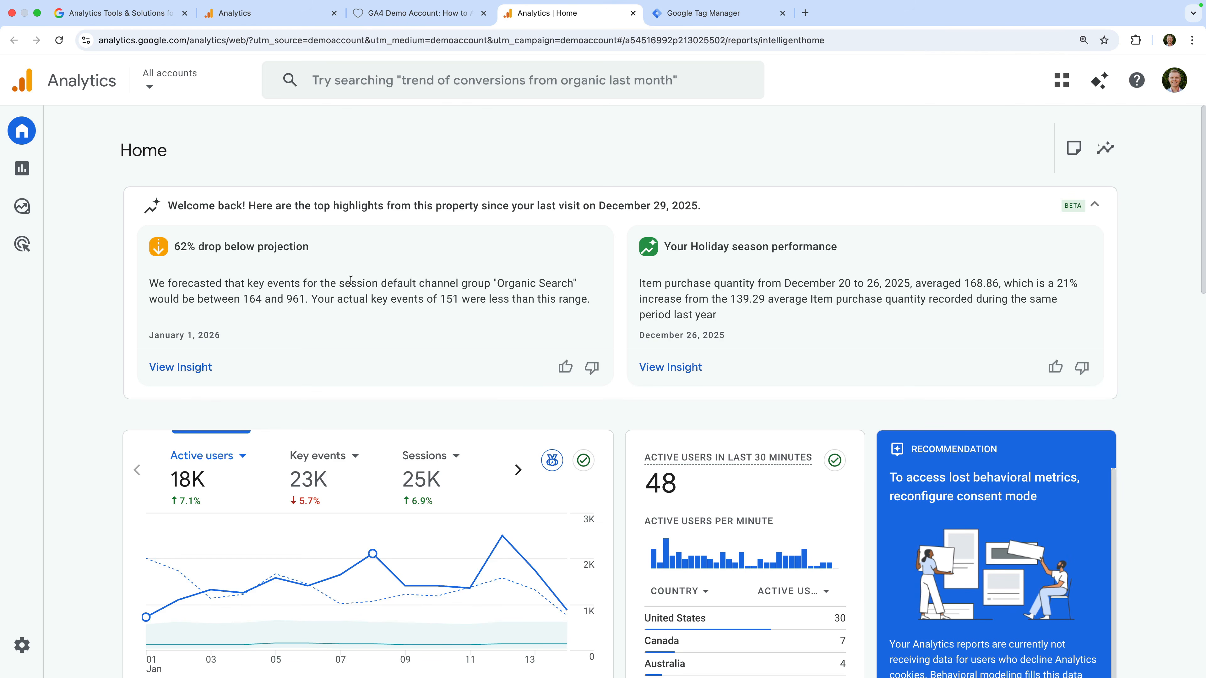
Step: Look through the available Analytics accounts and the properties of the Loves Data Demo account, then close the list
left_click(212, 88)
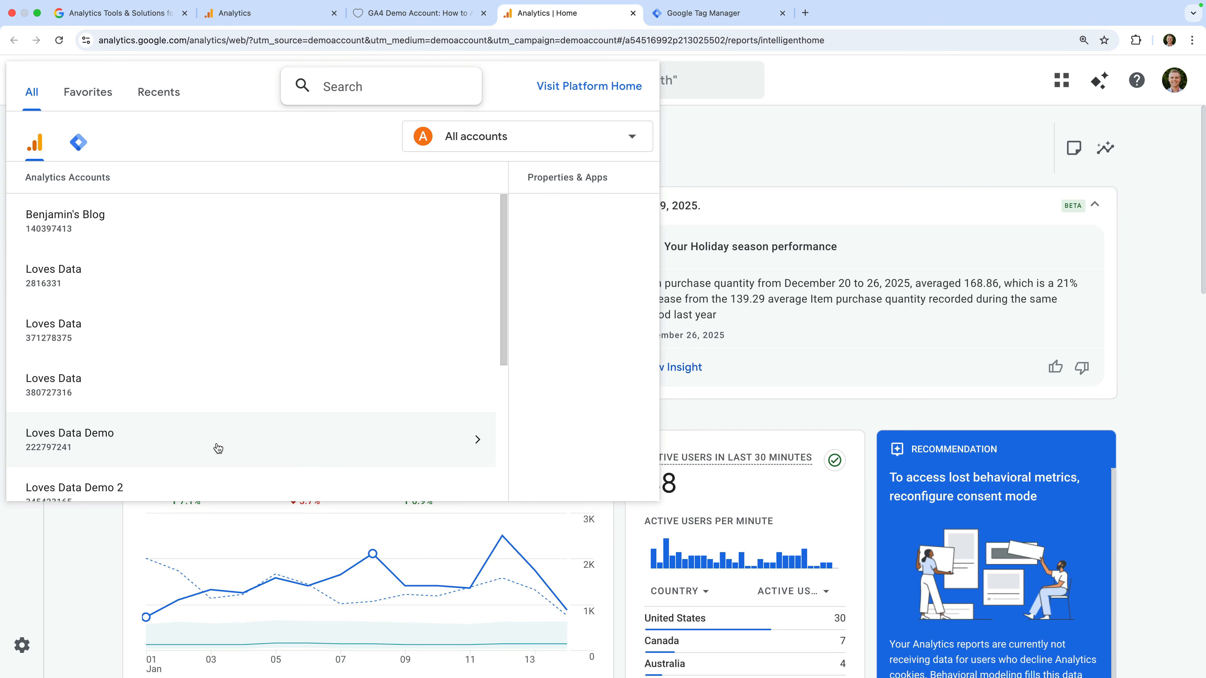
left_click(218, 448)
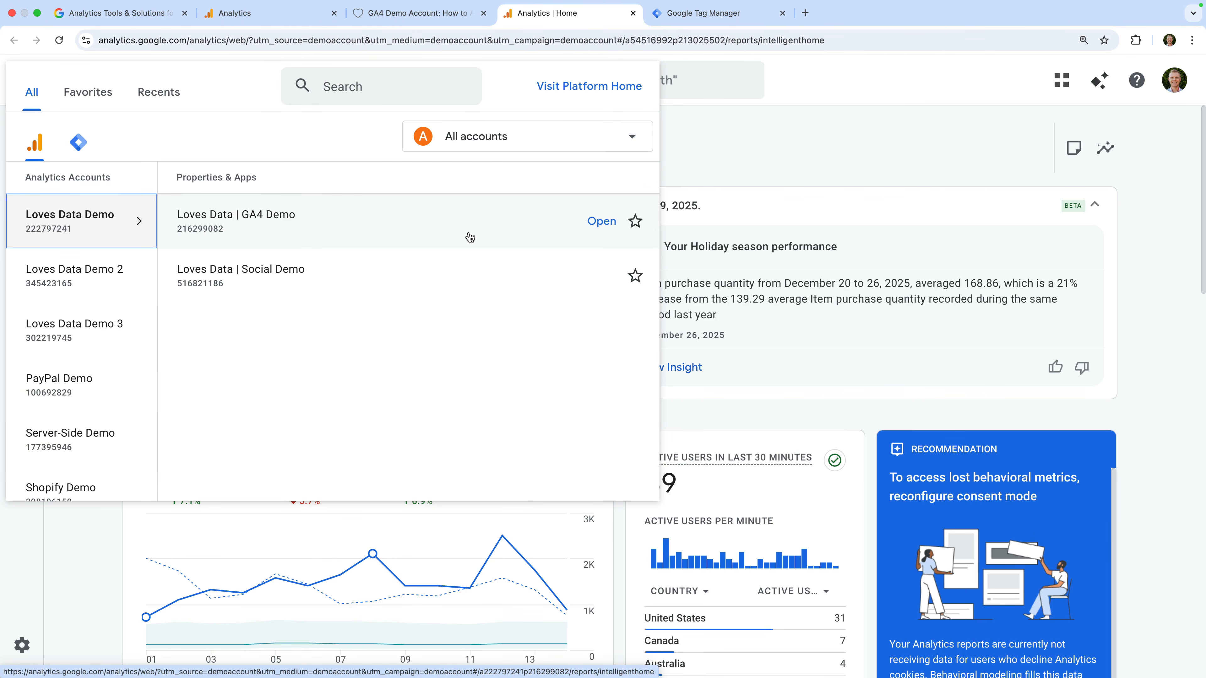
left_click(696, 172)
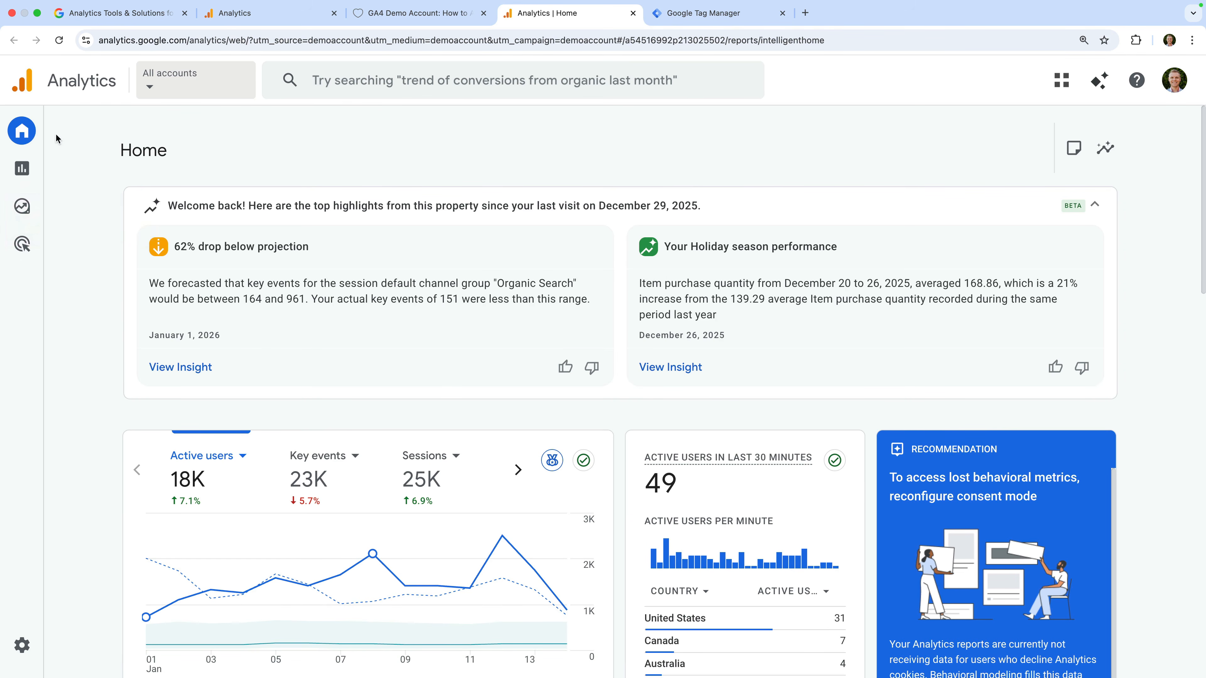
Step: Review all metrics on the Home overview card and set its date range to Last 28 days
mouse_move(33, 138)
scroll(697, 264, "down", 5)
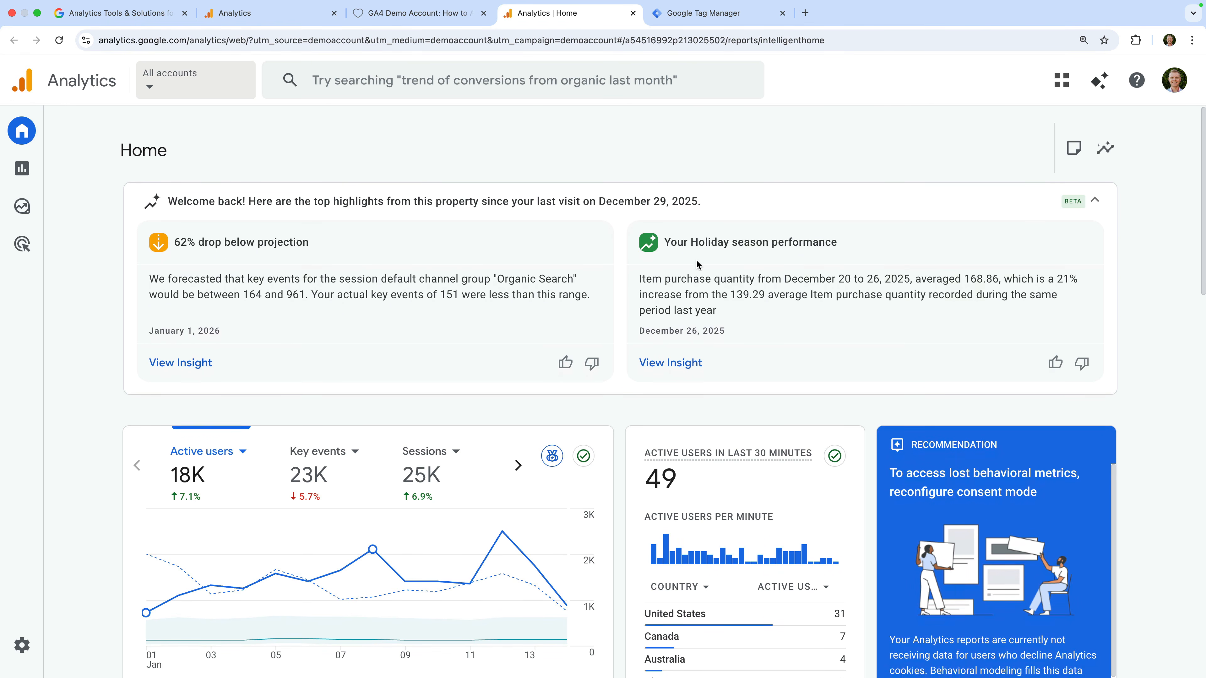
scroll(696, 264, "down", 3)
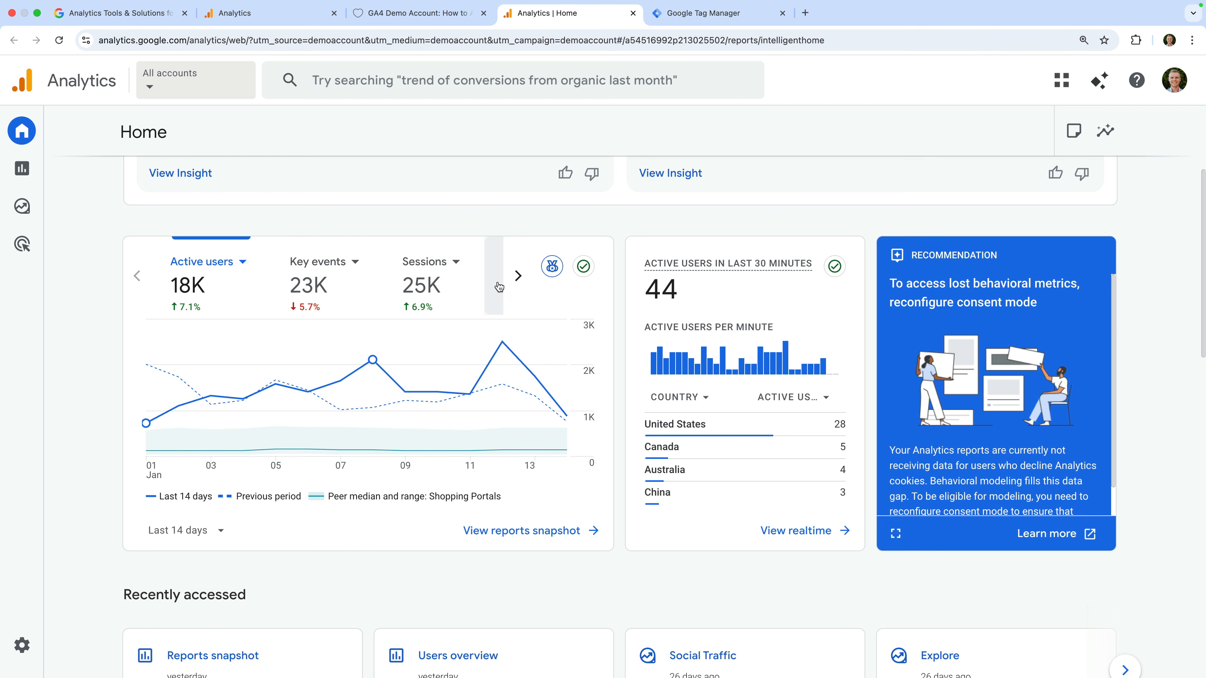
left_click(518, 276)
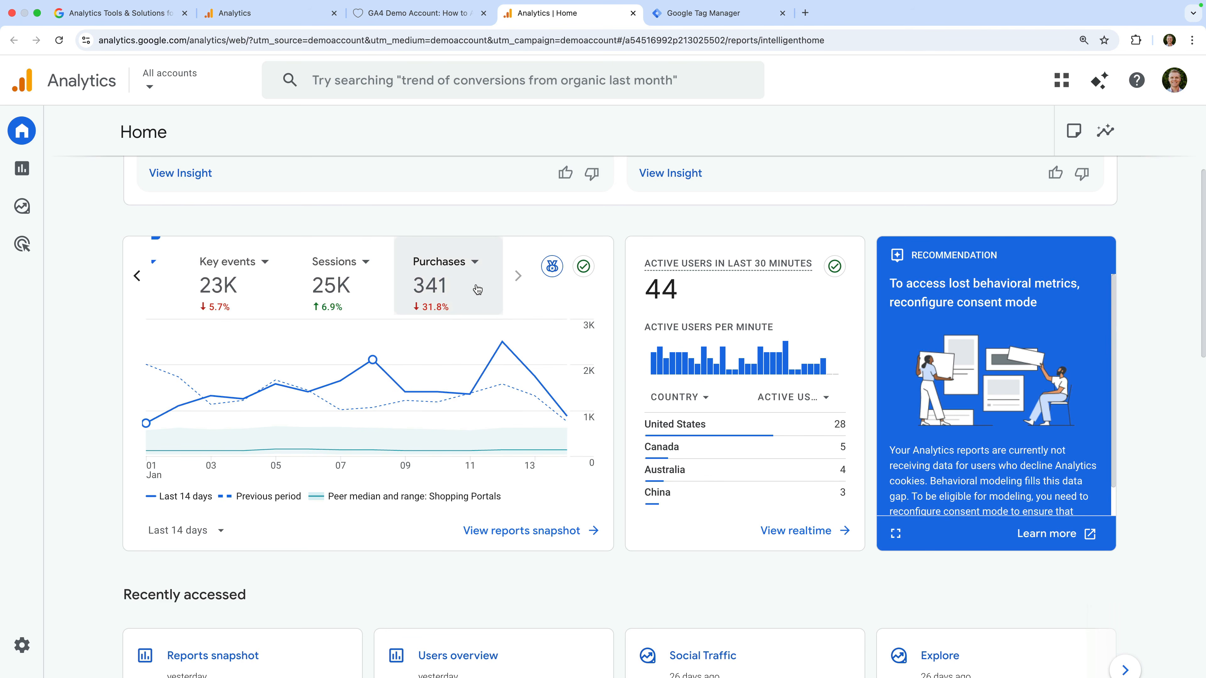
left_click(216, 531)
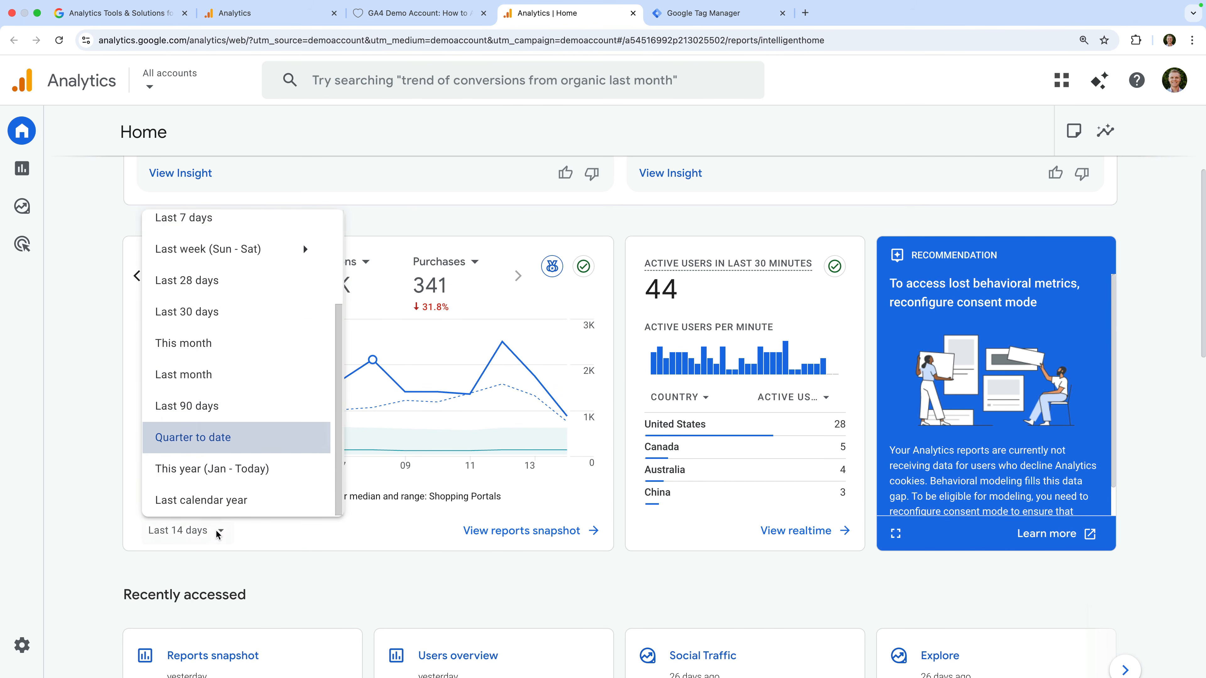
left_click(281, 289)
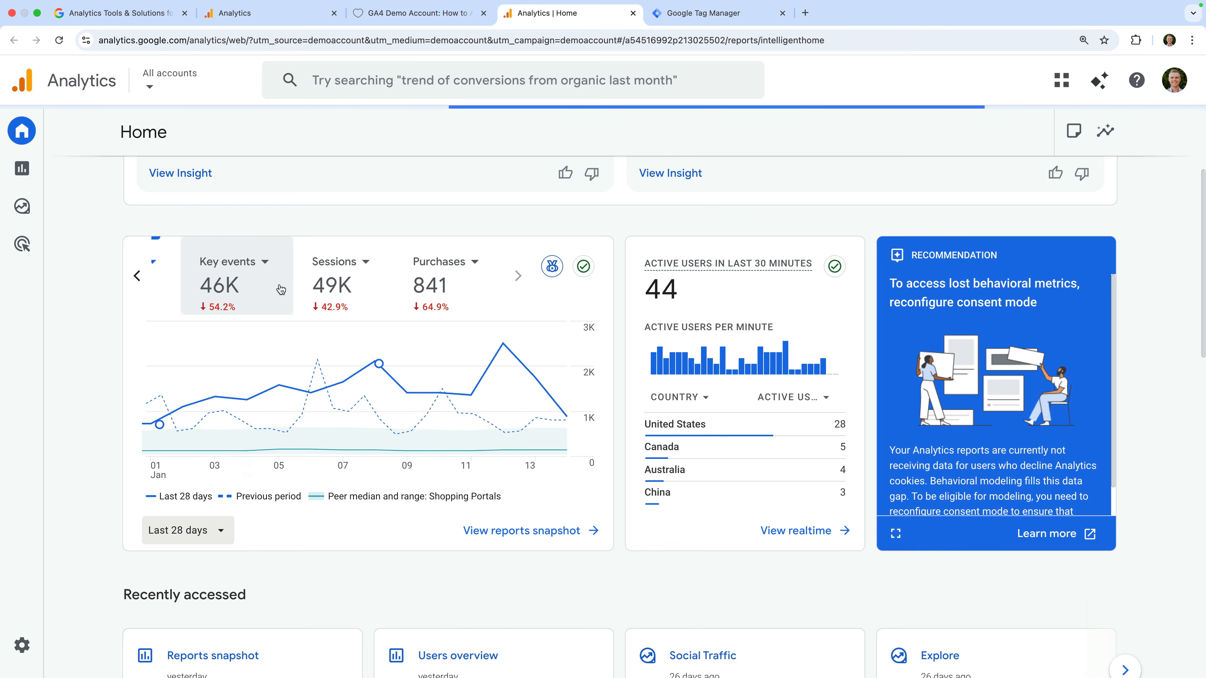
left_click(137, 276)
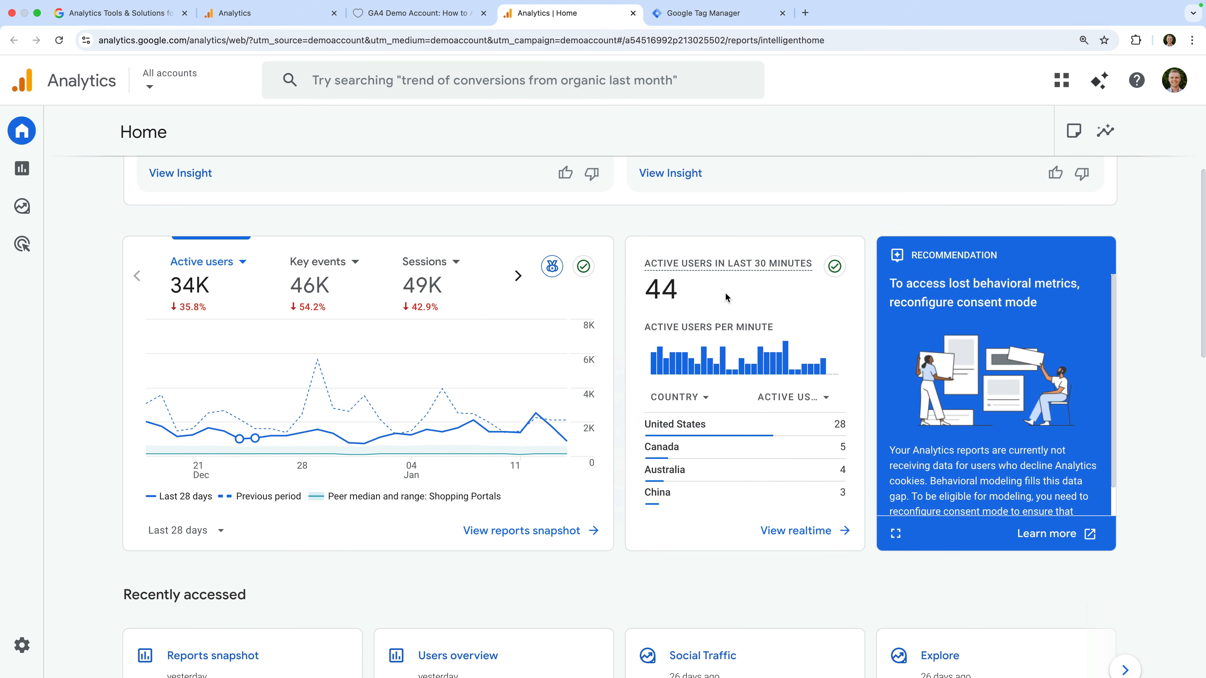
Step: Examine the rest of the Home page, including the recently accessed reports, suggested cards, and insights and recommendations
scroll(725, 294, "down", 5)
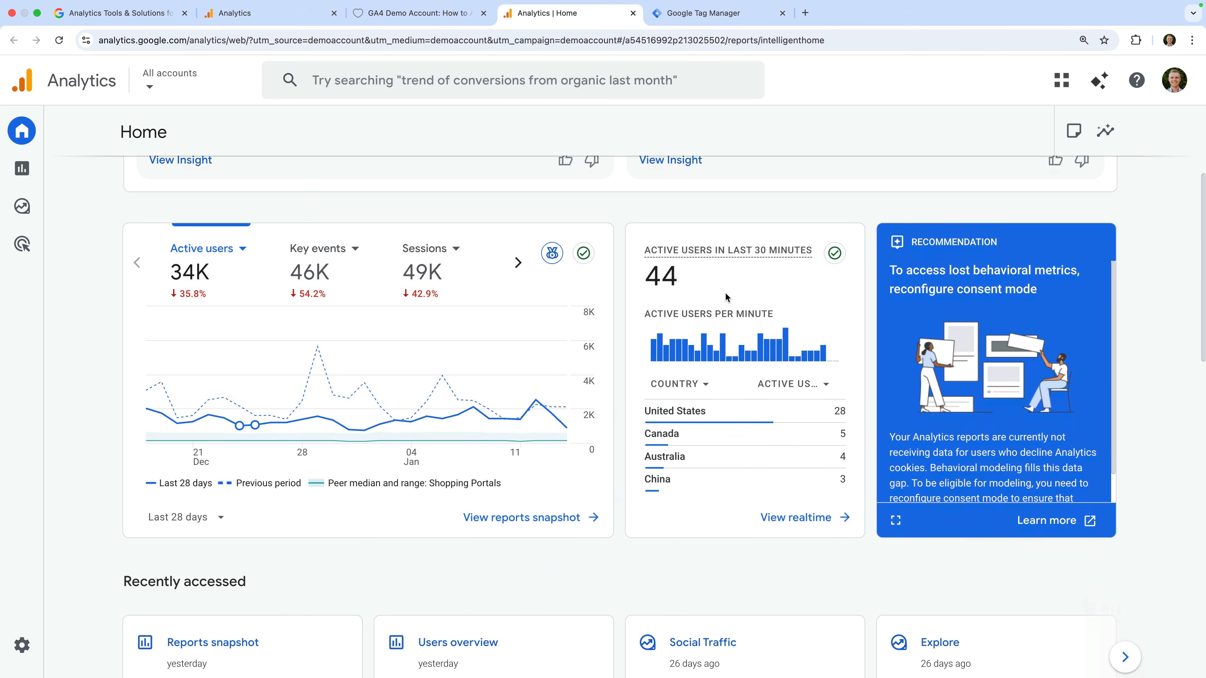
scroll(726, 298, "down", 1)
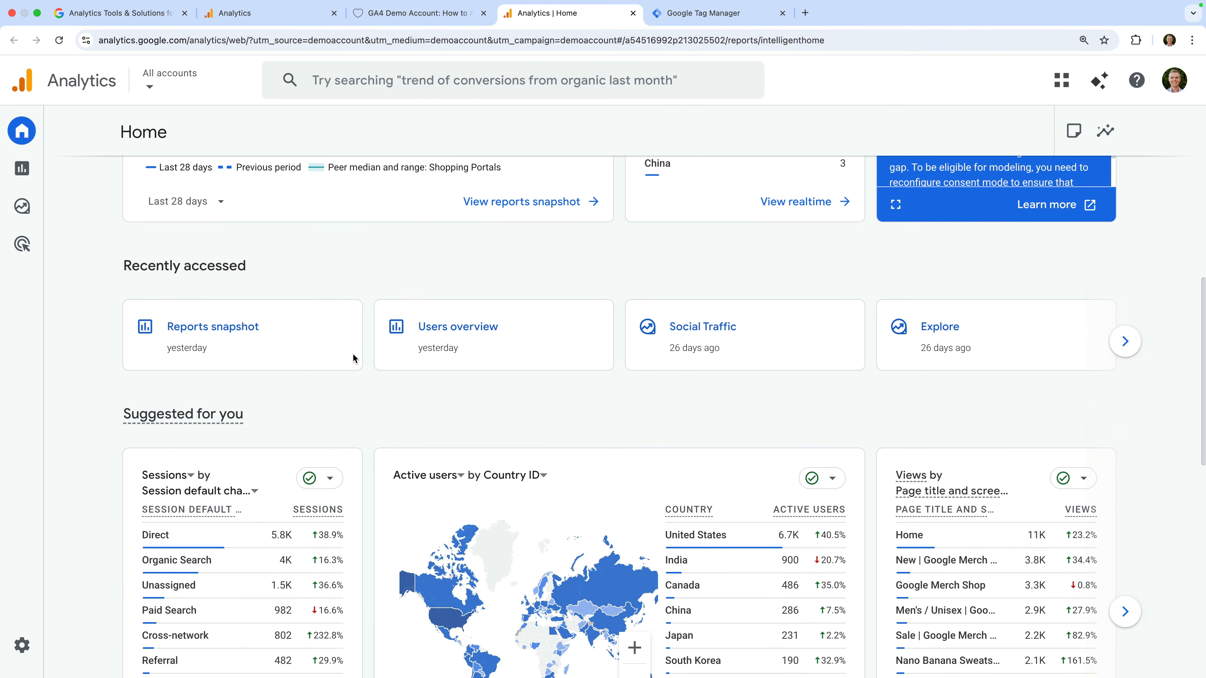
scroll(352, 409, "down", 5)
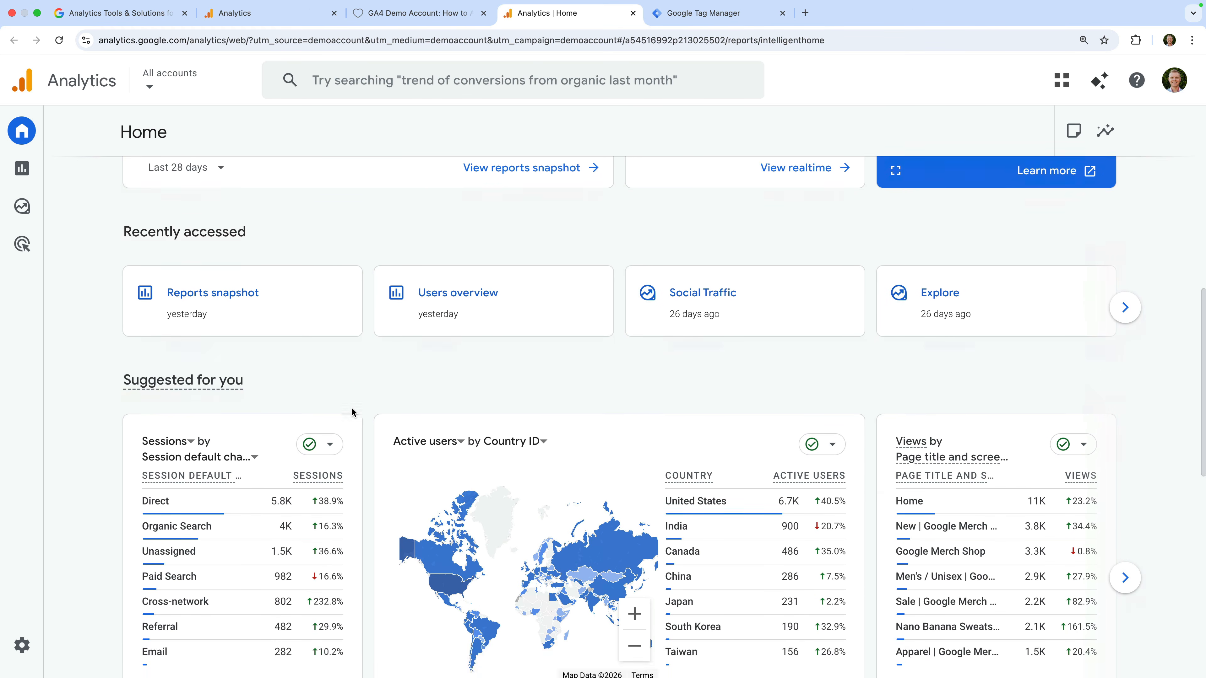
scroll(351, 412, "down", 5)
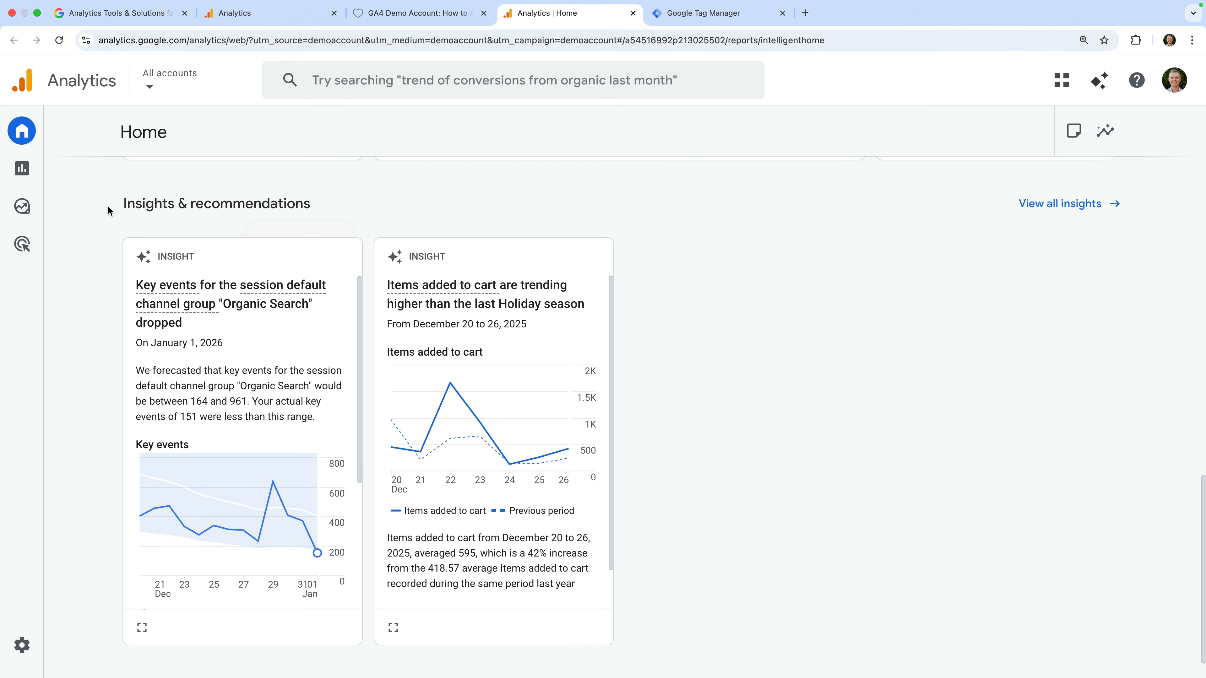
Step: Open the Reports snapshot and examine its cards on top pages, traffic sources, new vs returning users, key events and cities
left_click(28, 166)
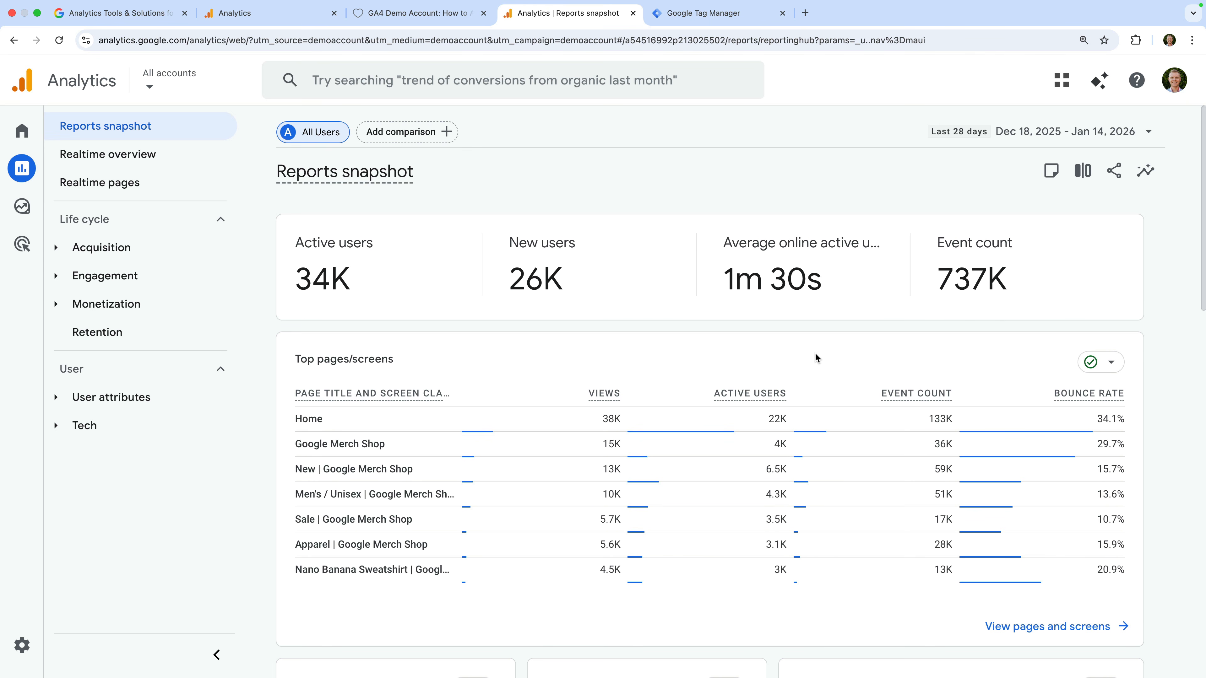
scroll(815, 352, "down", 3)
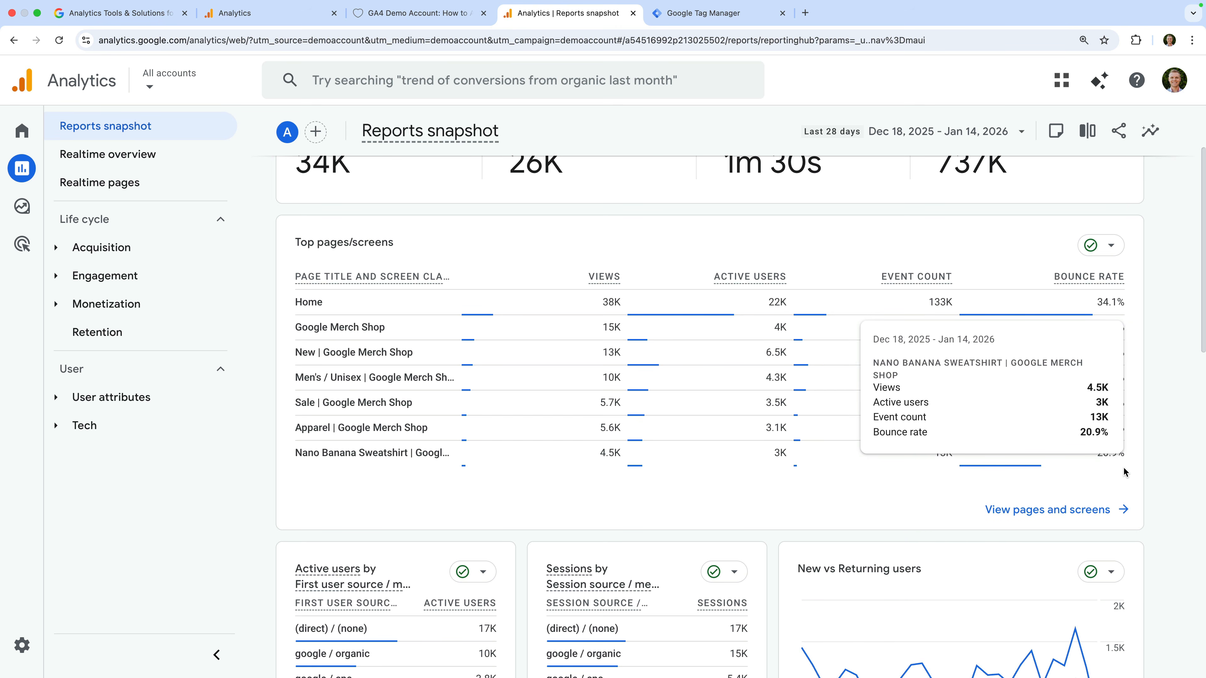
scroll(1111, 481, "down", 5)
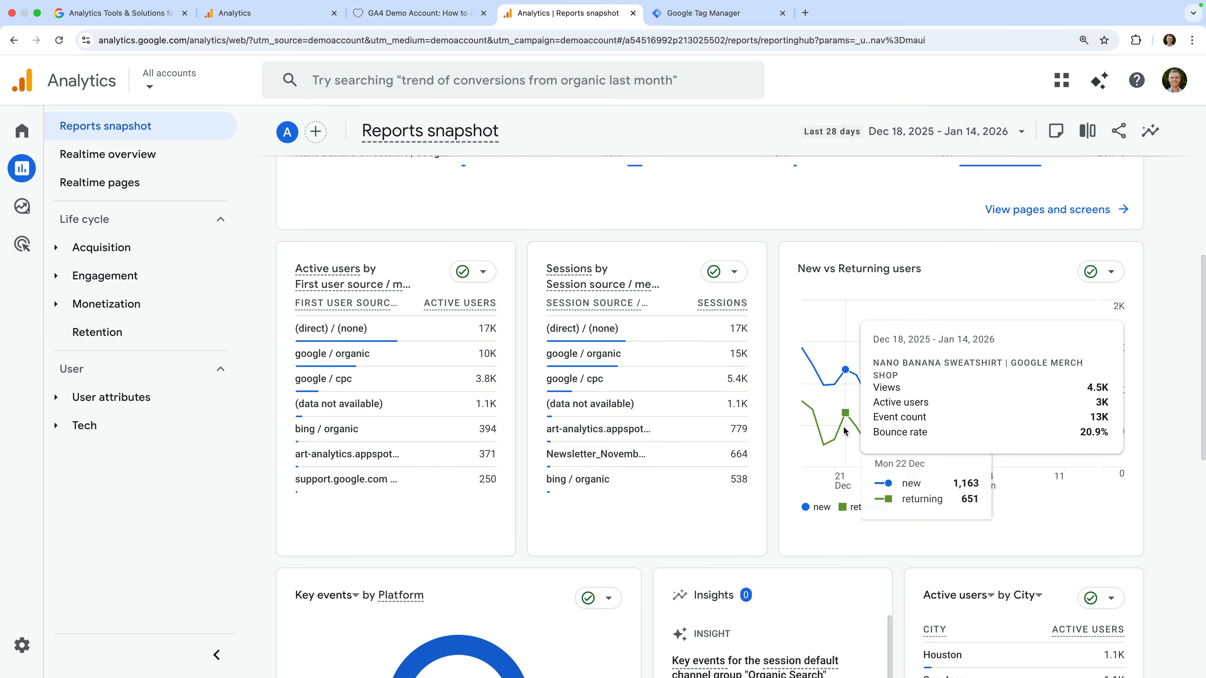
scroll(844, 431, "down", 2)
scroll(844, 431, "down", 2)
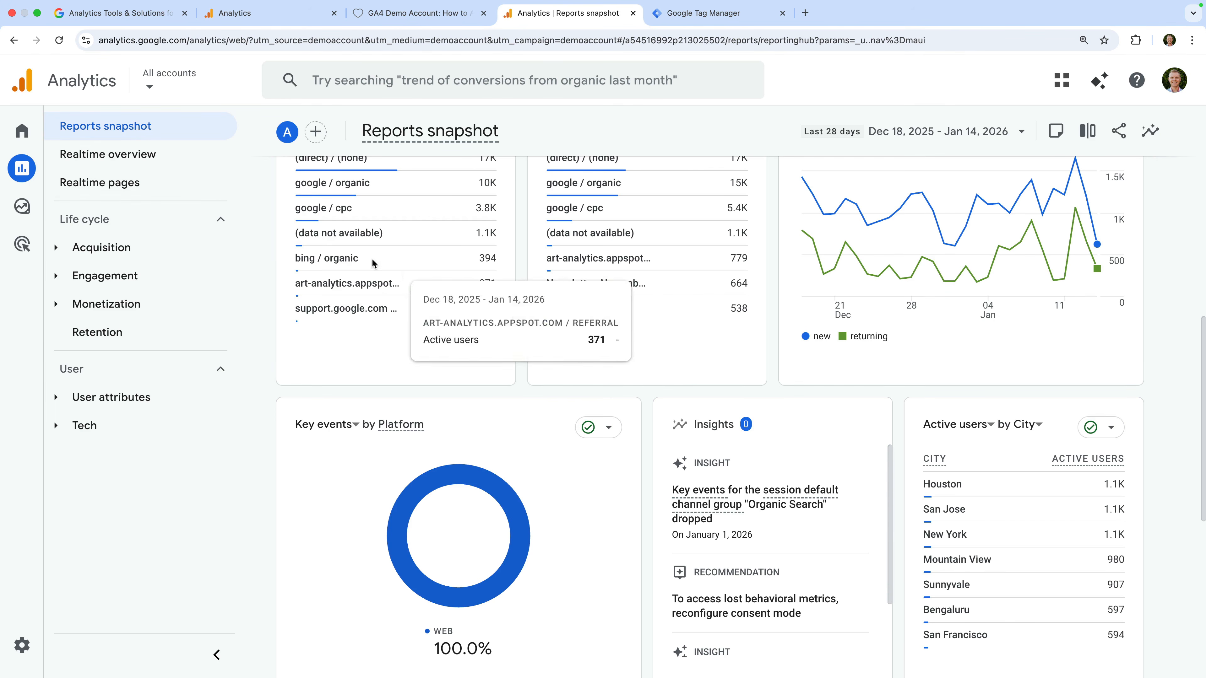
Step: Open the Realtime overview report and check the active users chart and a city marker in the United States on the map
left_click(202, 162)
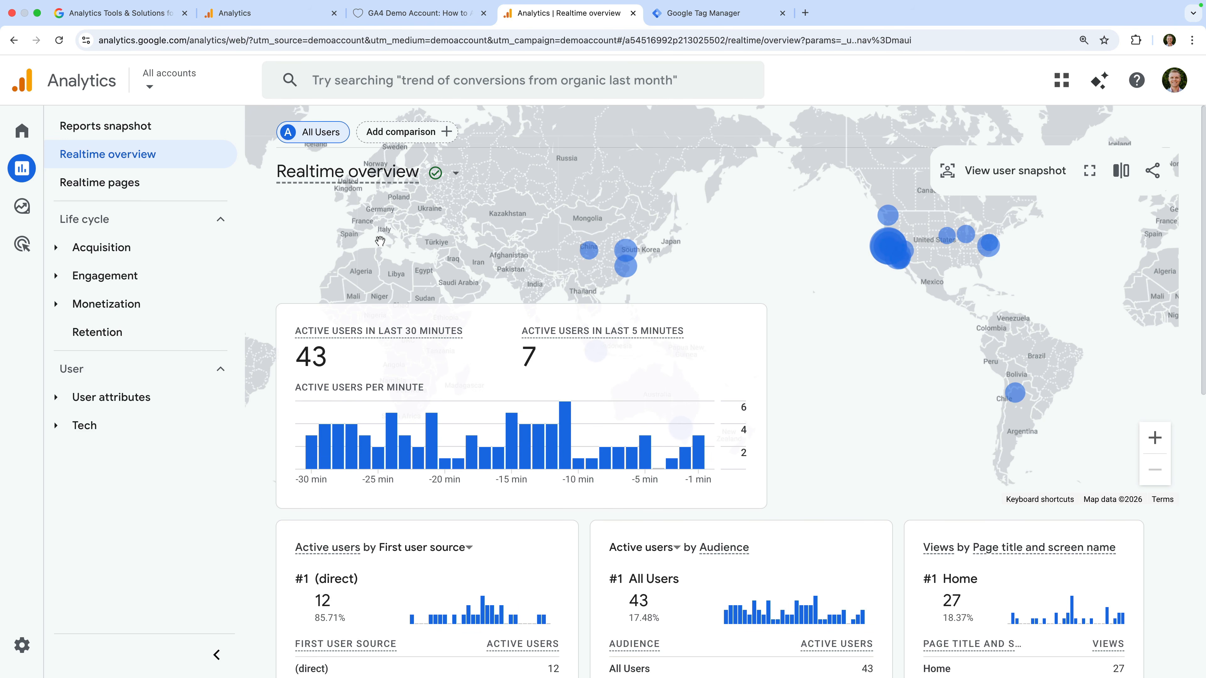
scroll(474, 377, "down", 2)
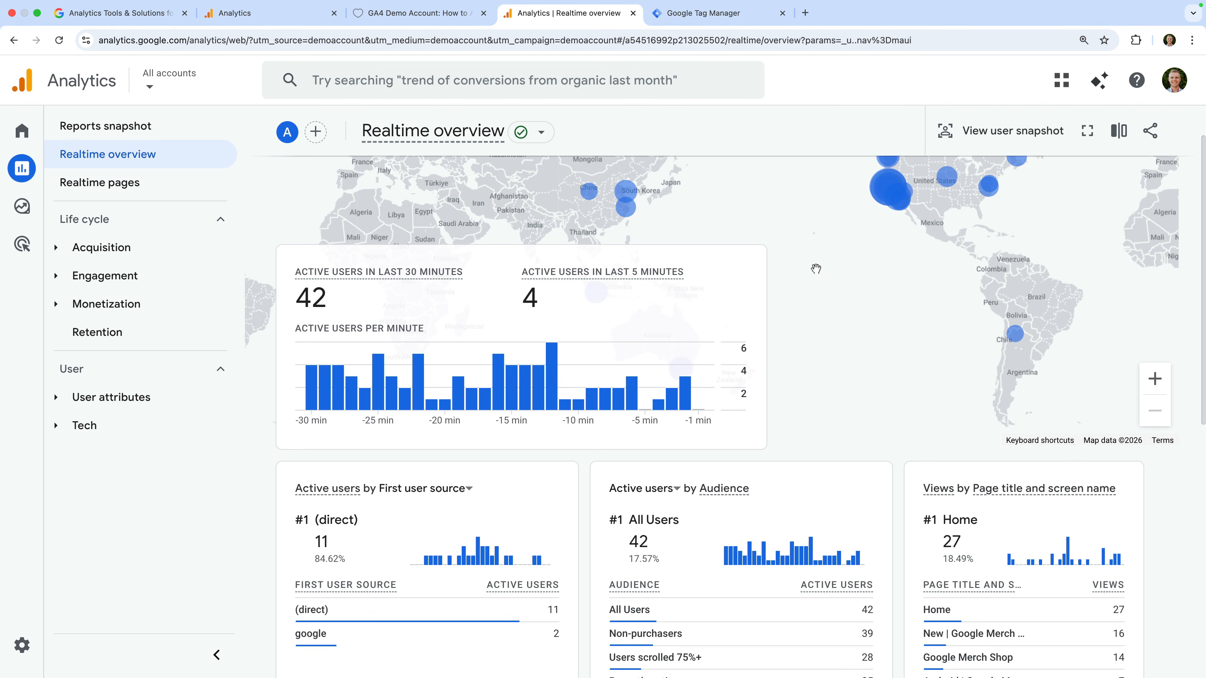
mouse_move(955, 183)
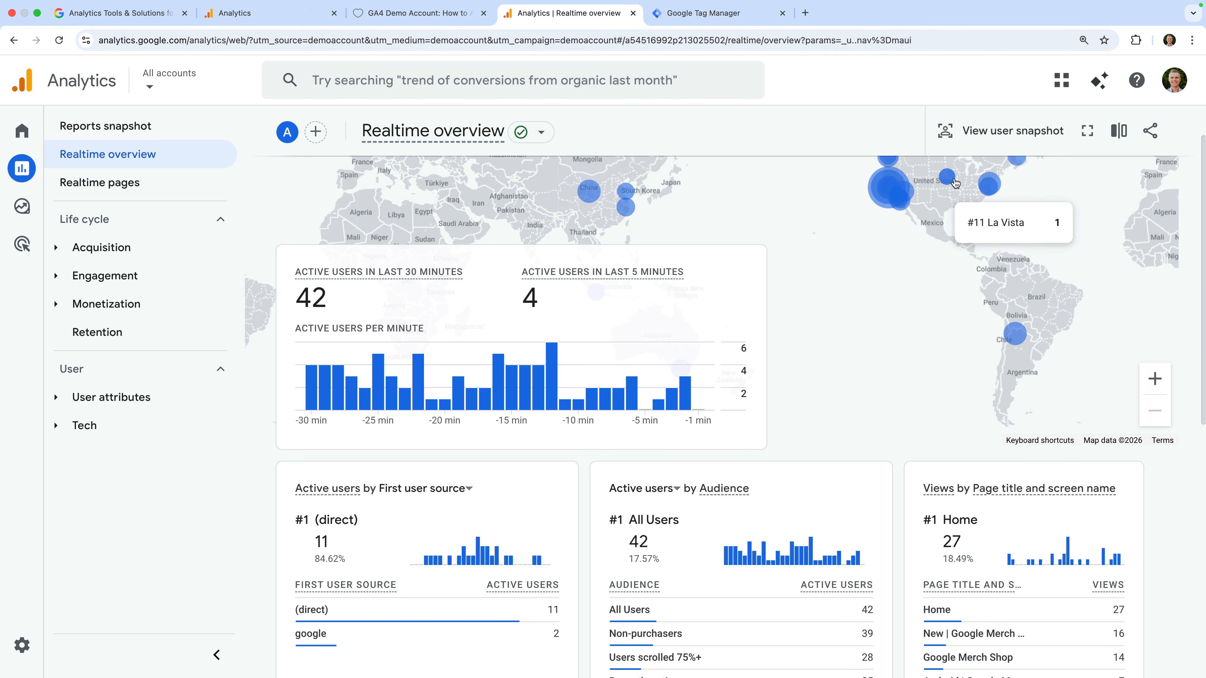
scroll(850, 402, "down", 2)
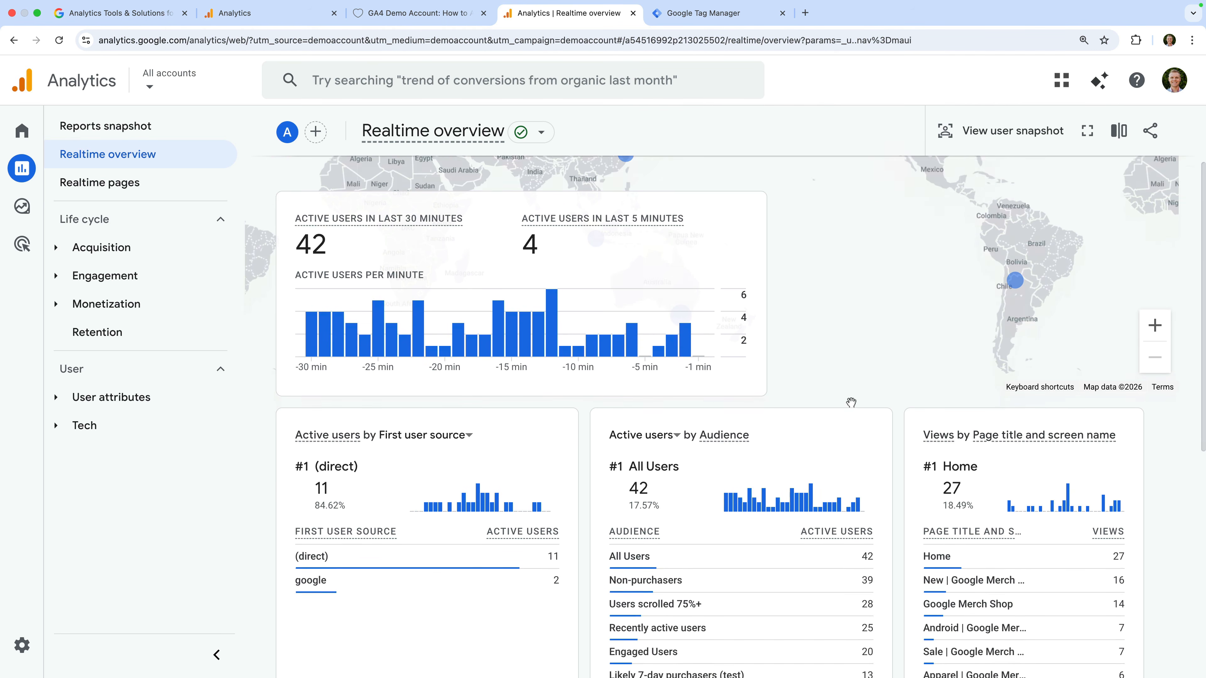
Step: Examine the realtime cards for first user source, audience, page title views, event count and key events
scroll(850, 402, "down", 4)
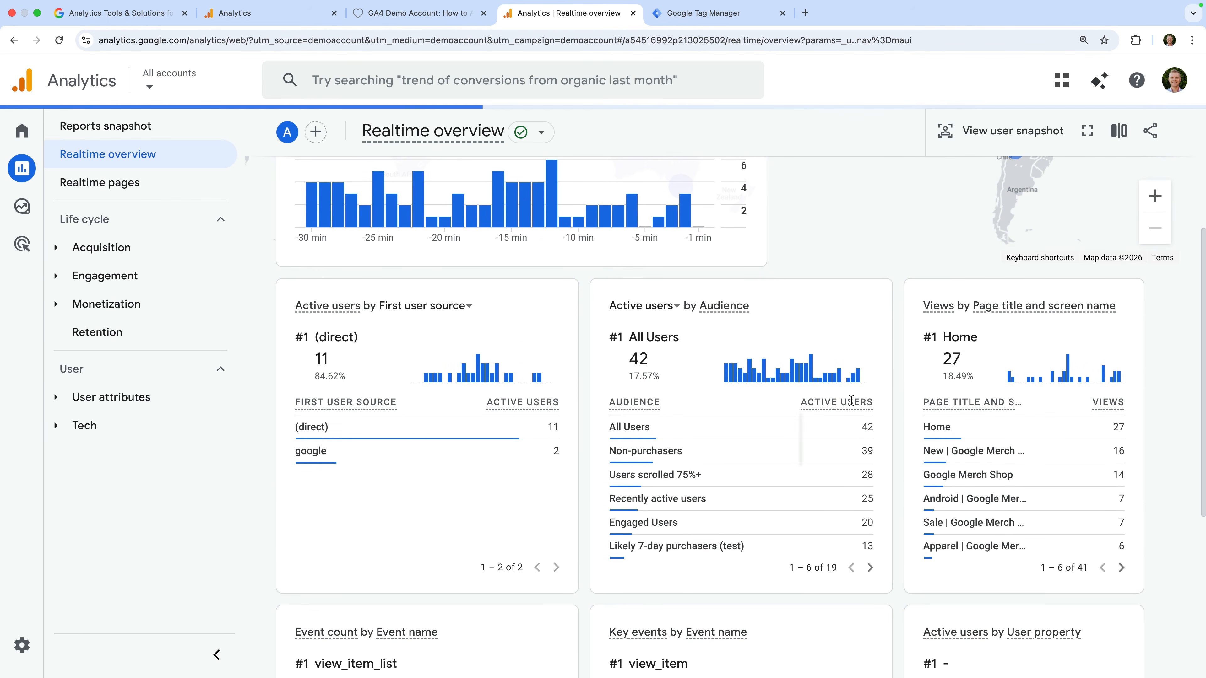
scroll(850, 400, "down", 1)
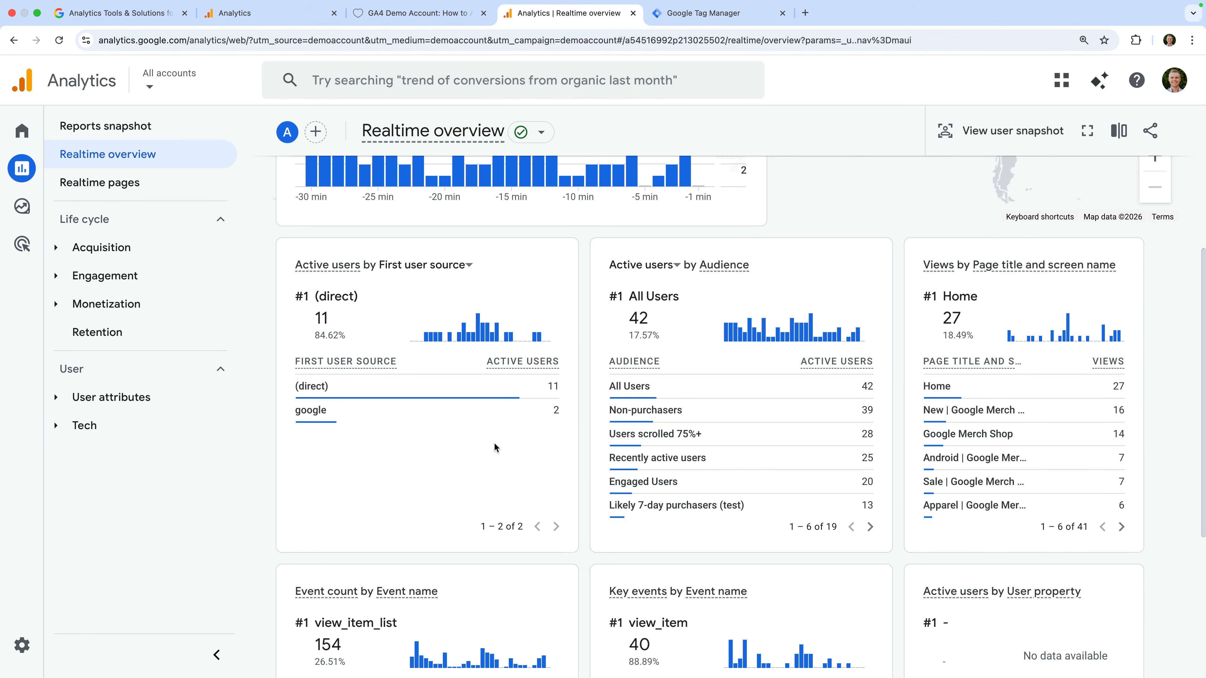
mouse_move(389, 411)
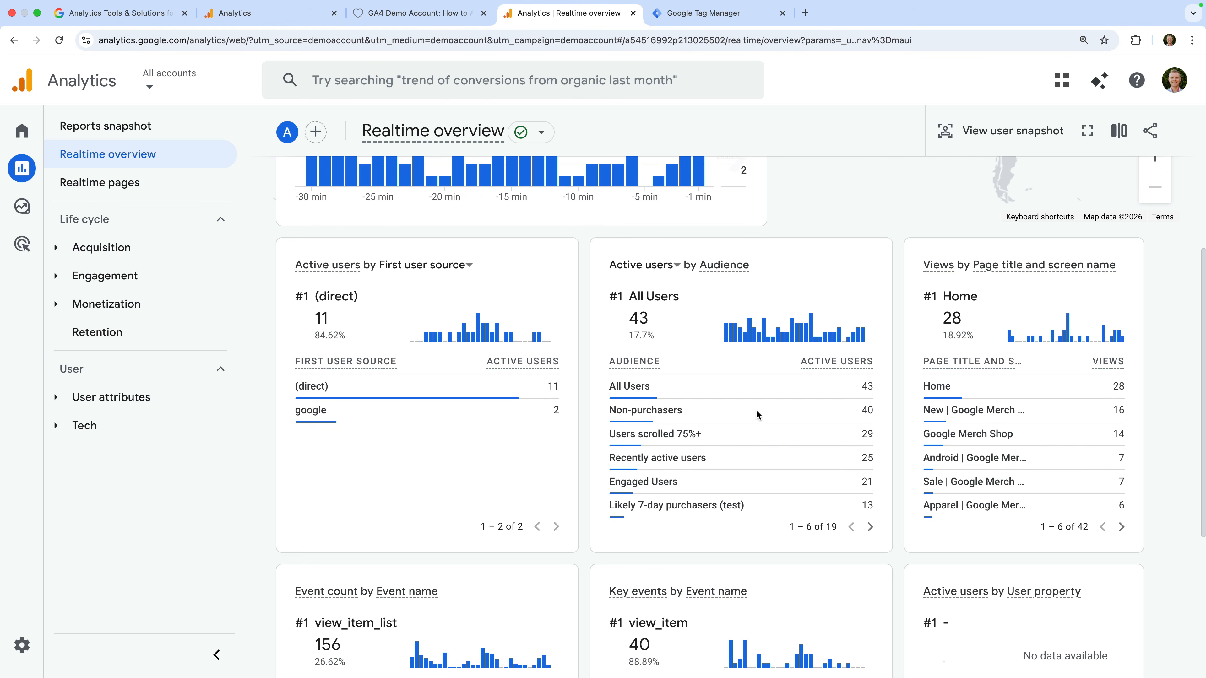
mouse_move(789, 467)
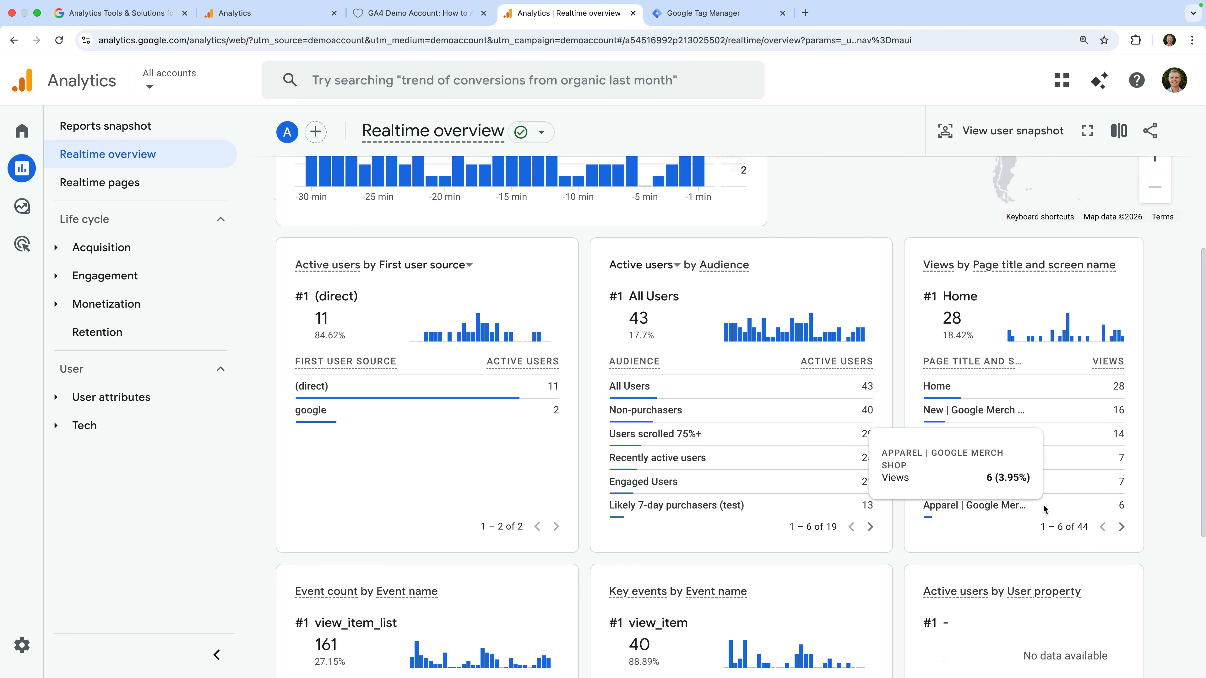
scroll(1042, 509, "down", 6)
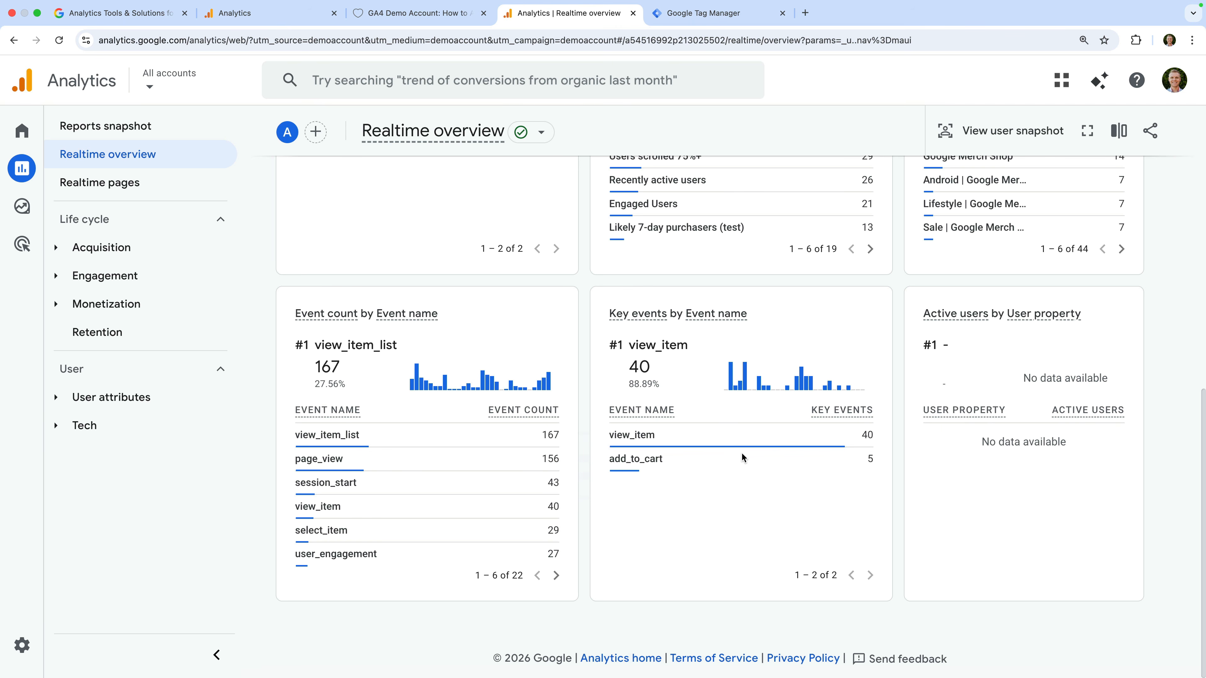
mouse_move(742, 454)
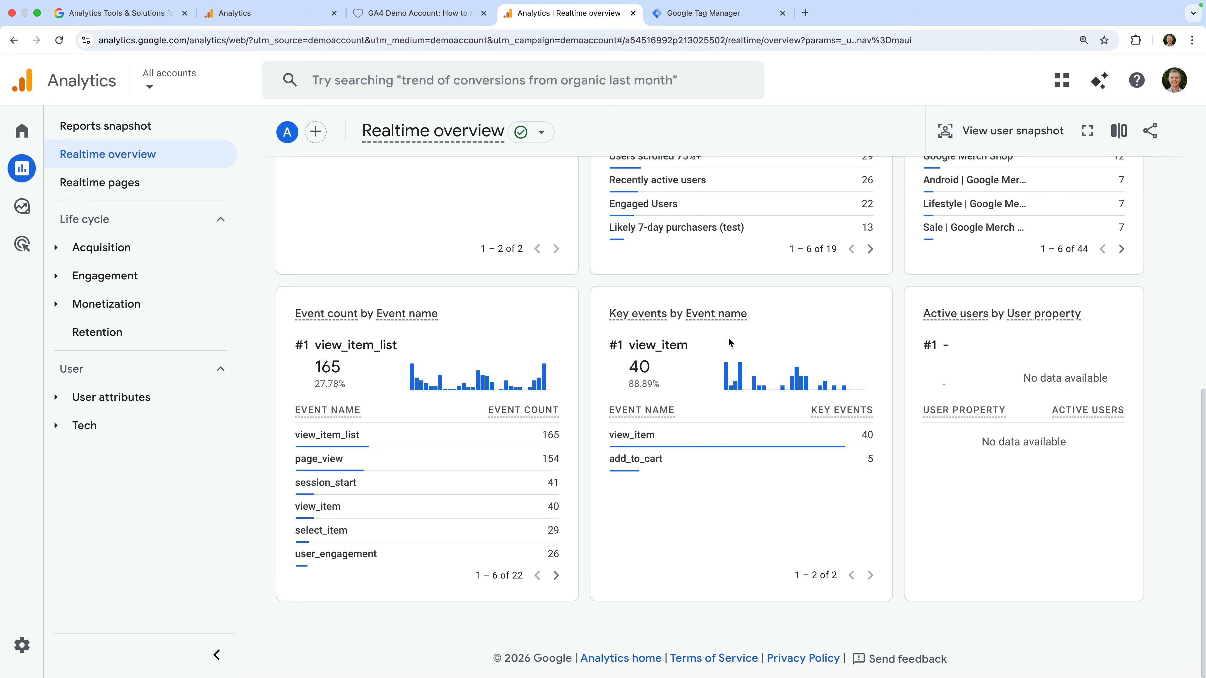
Step: Open the Realtime pages report, browse the page path table to the second set of rows and back, and activate its search field
left_click(185, 188)
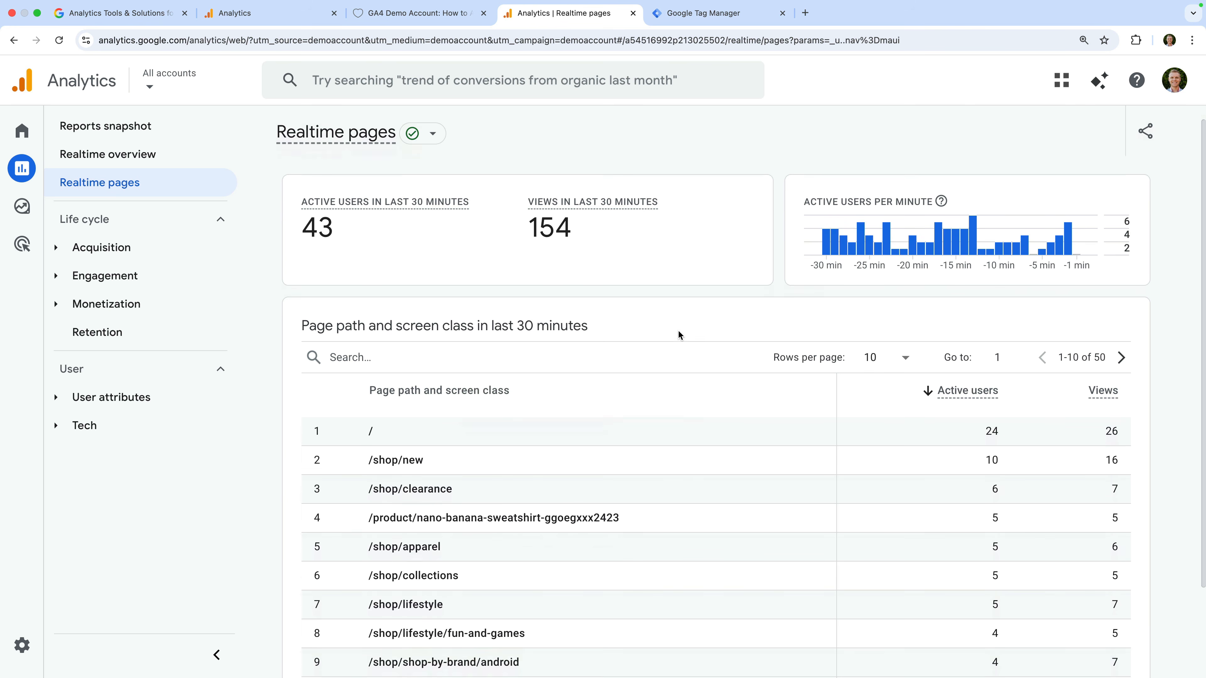
scroll(677, 332, "down", 3)
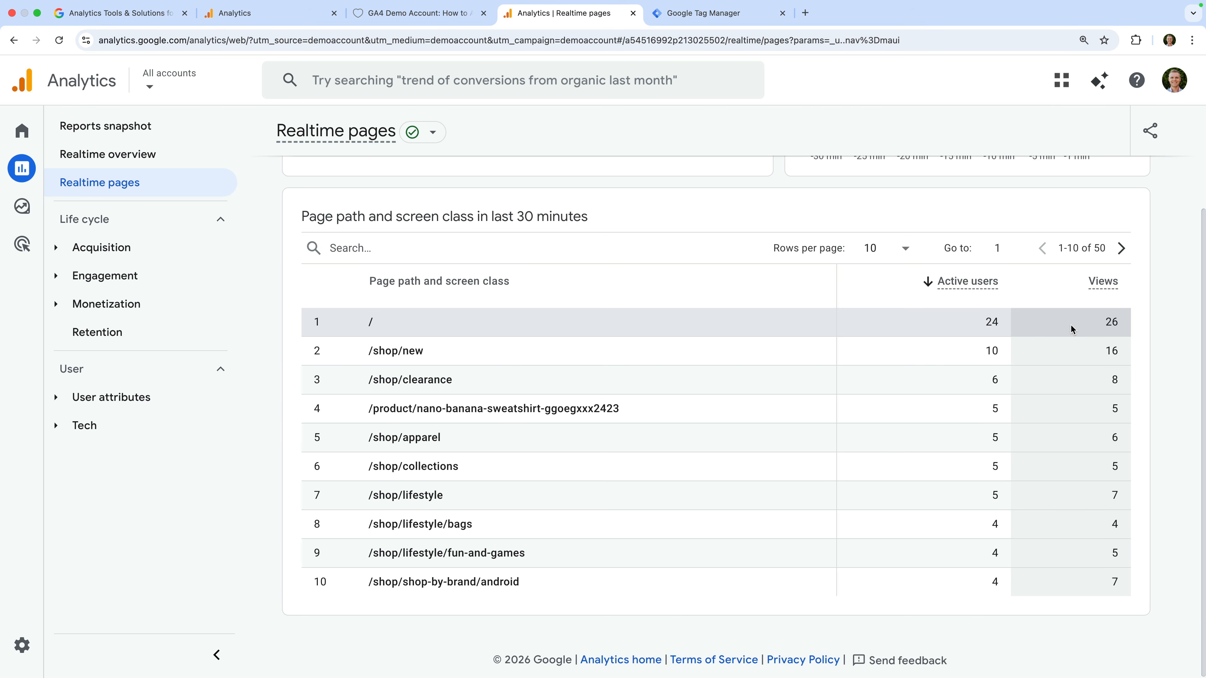
left_click(1121, 251)
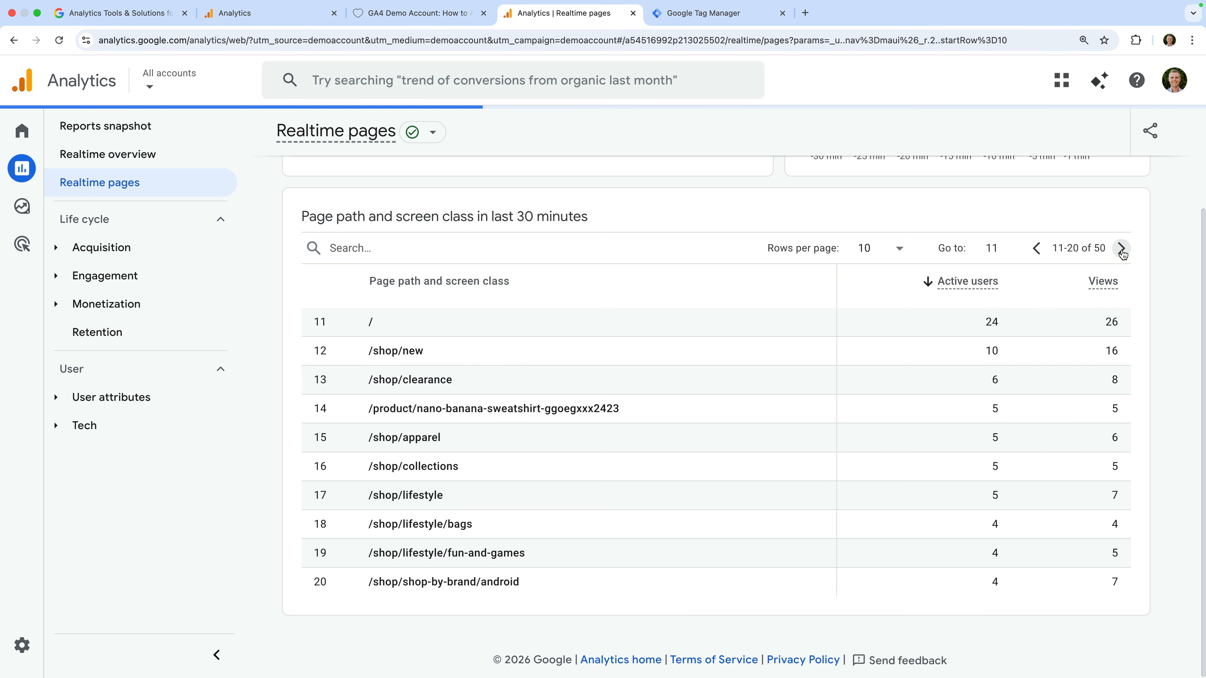
left_click(1032, 250)
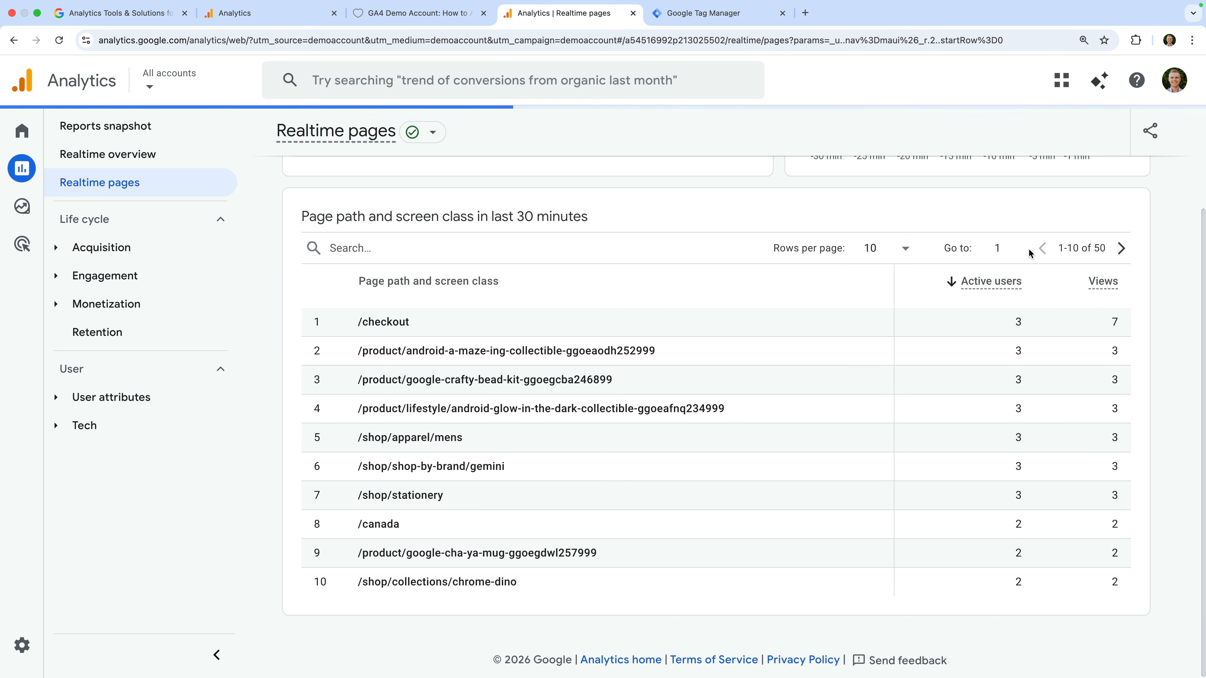
left_click(632, 249)
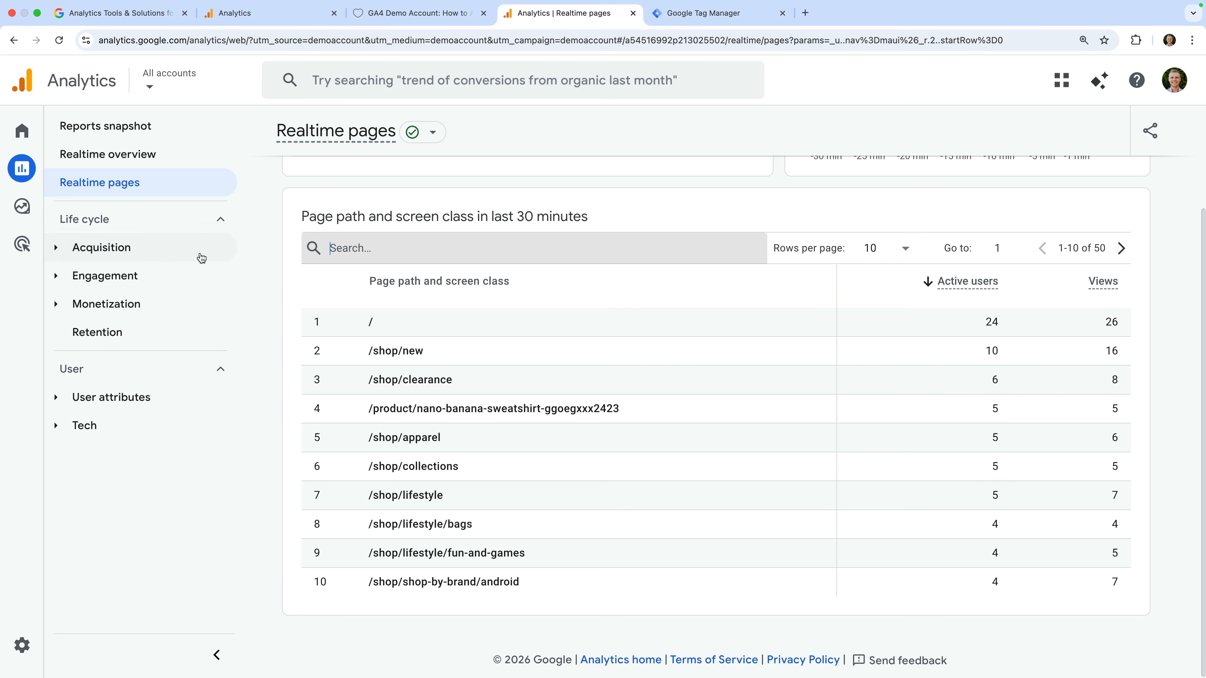
Step: Open the Acquisition overview report and break down its New users card by First user medium
left_click(201, 258)
left_click(198, 283)
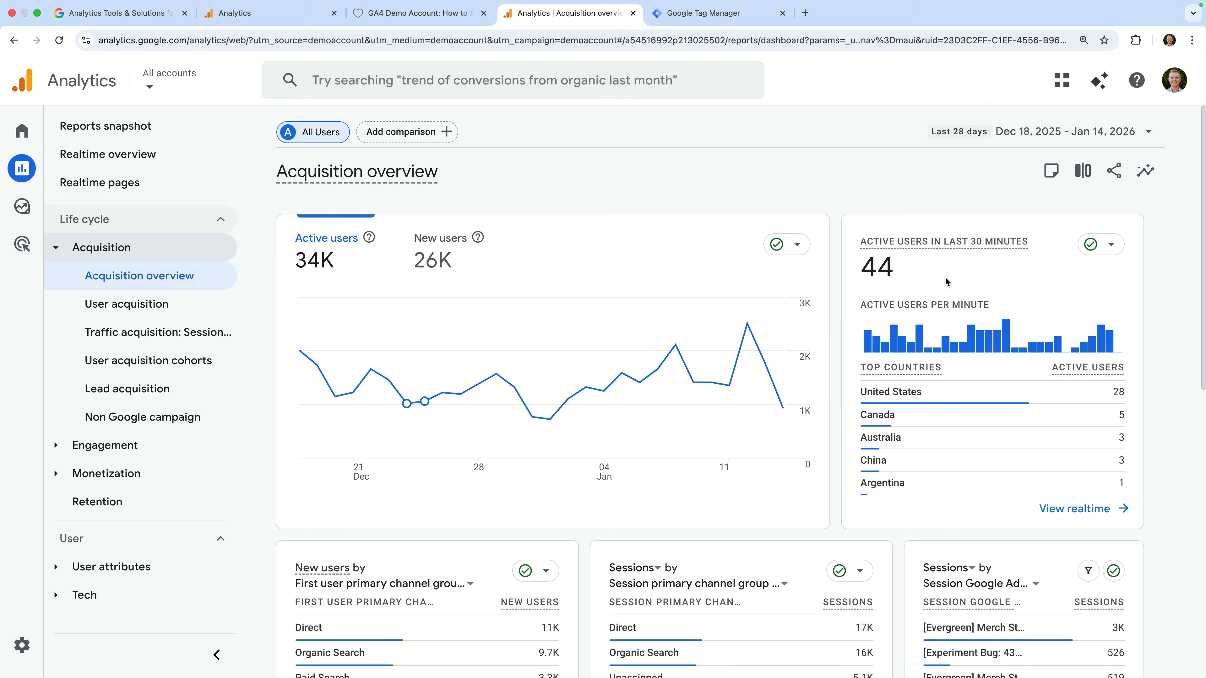
scroll(944, 278, "down", 6)
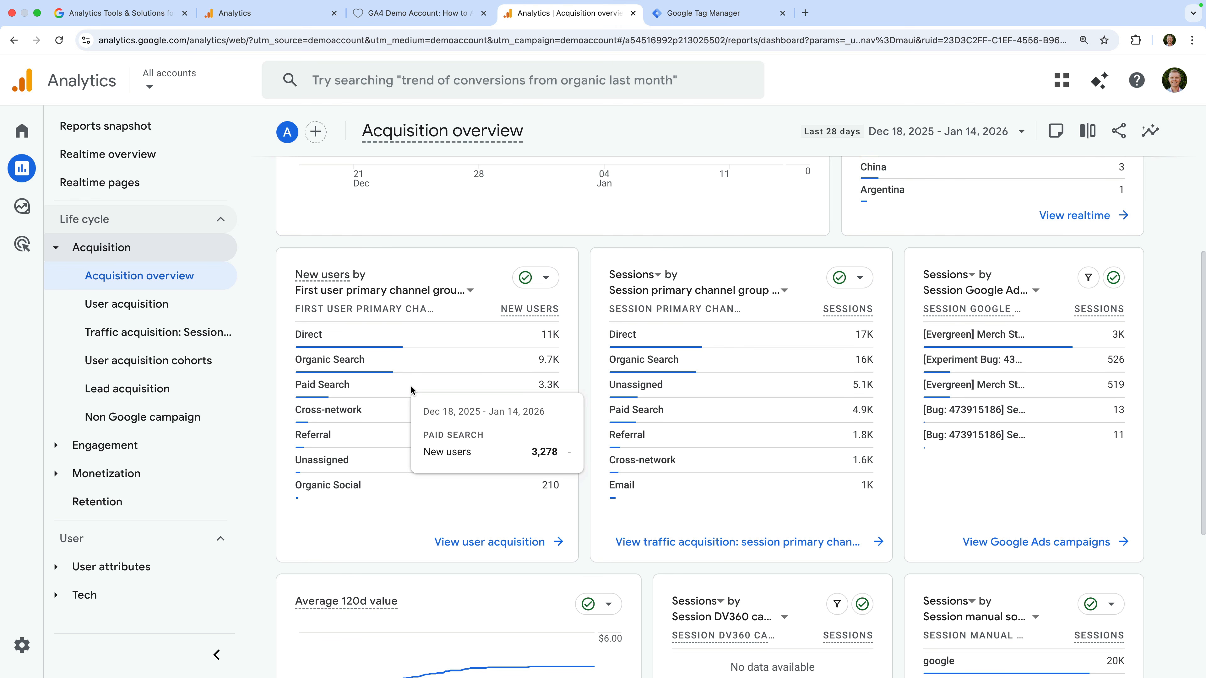
left_click(433, 294)
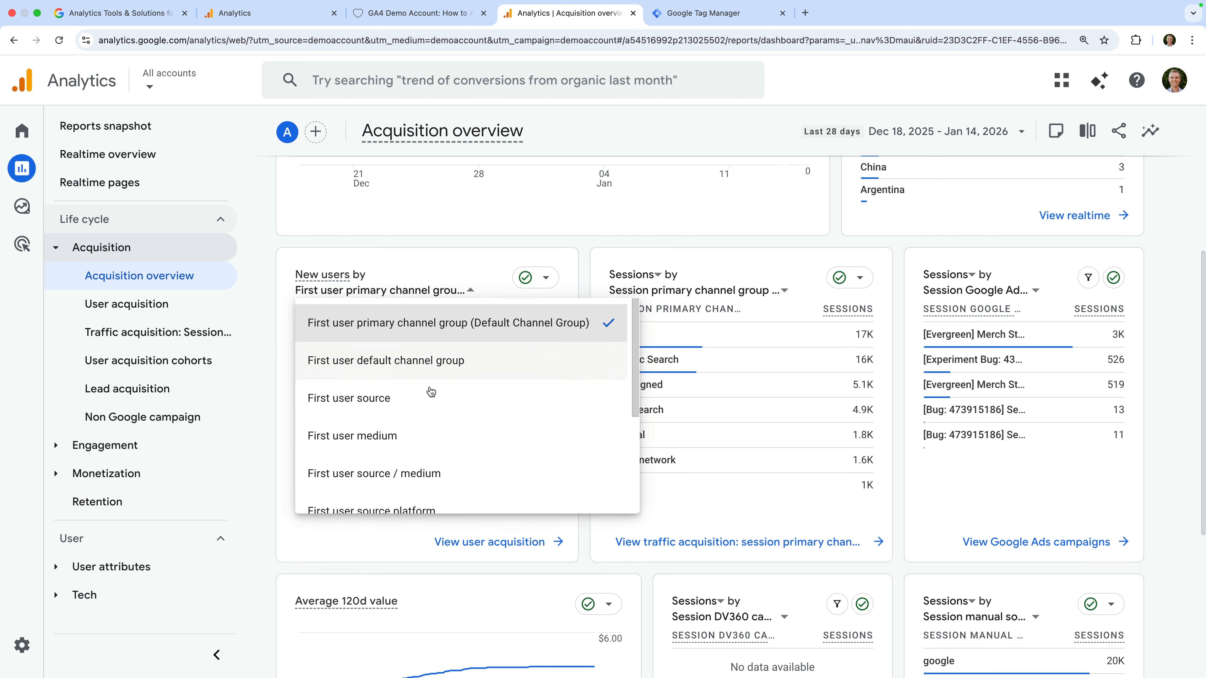
left_click(422, 437)
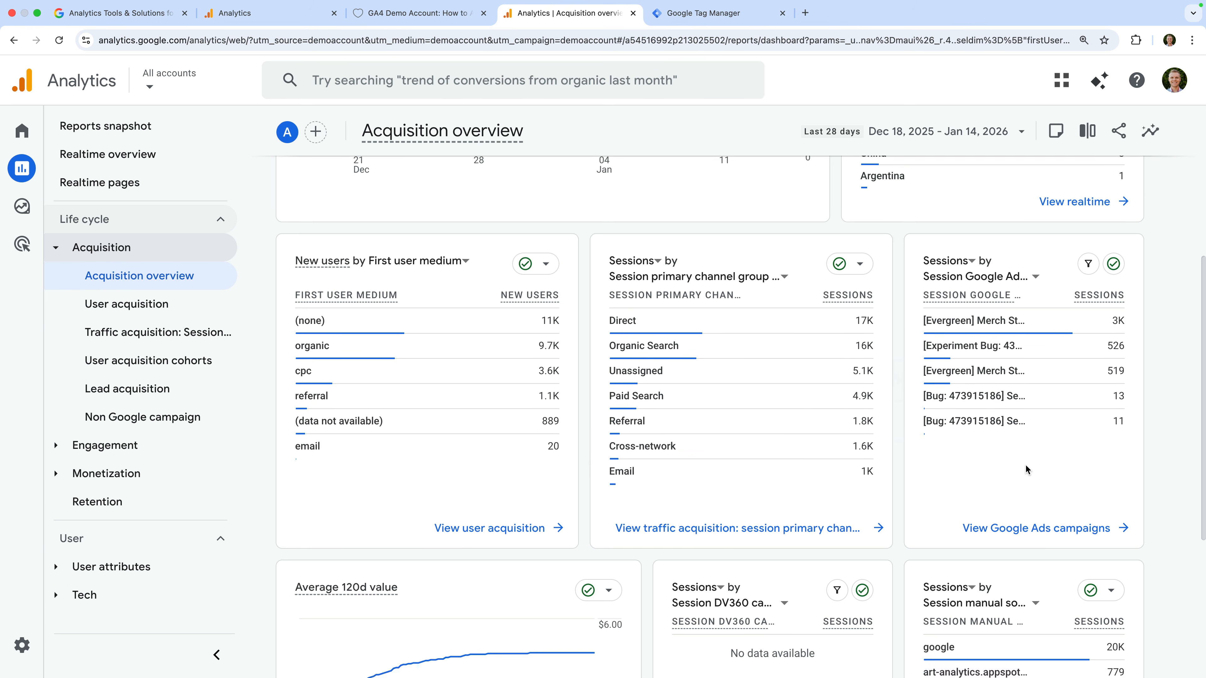
Step: Look over the remaining Acquisition overview cards, including the Average 120d value chart
scroll(1025, 463, "down", 5)
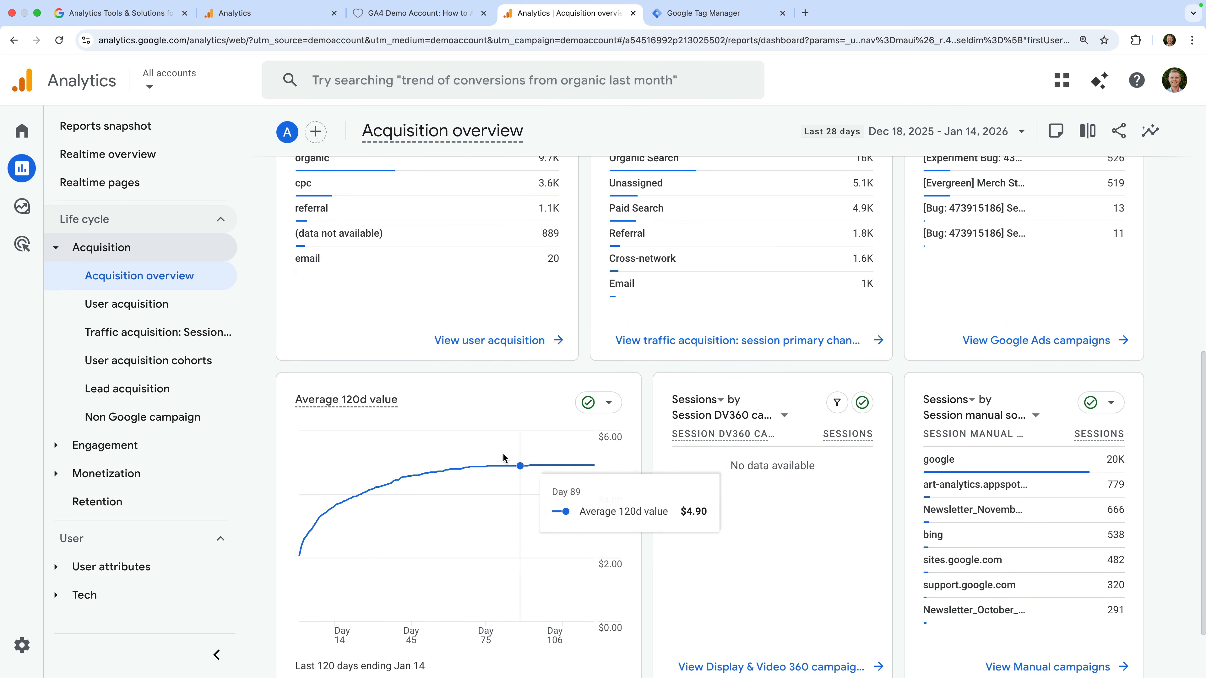
mouse_move(425, 473)
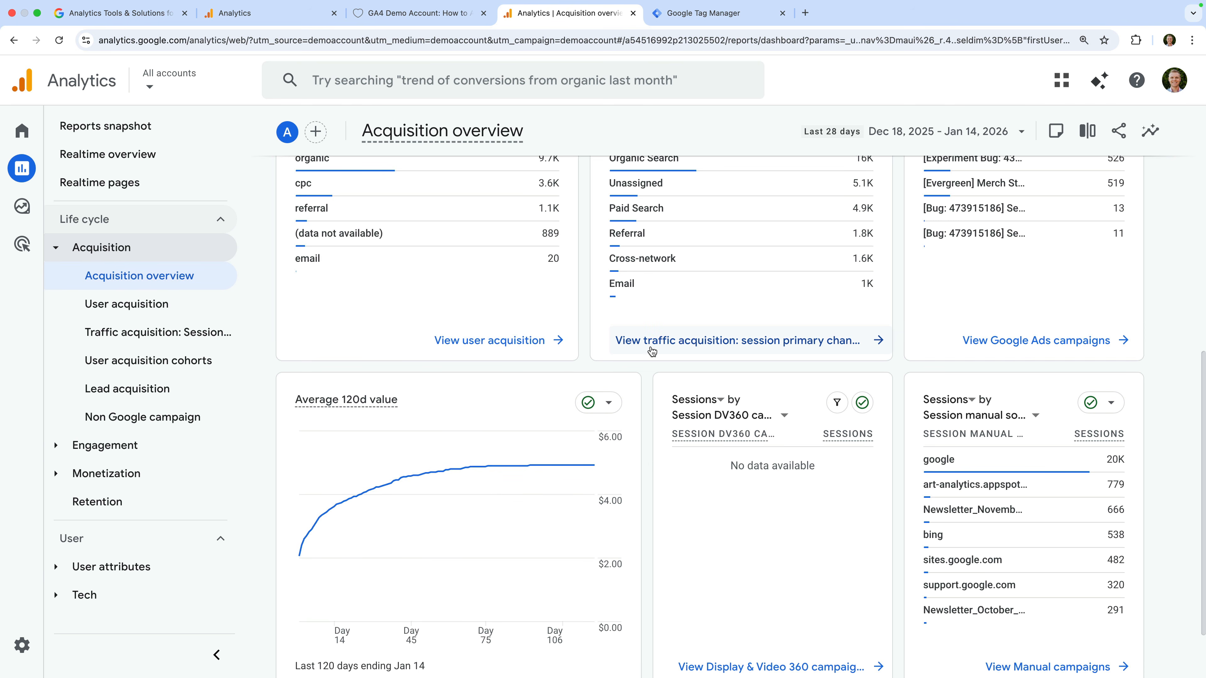
scroll(651, 351, "up", 4)
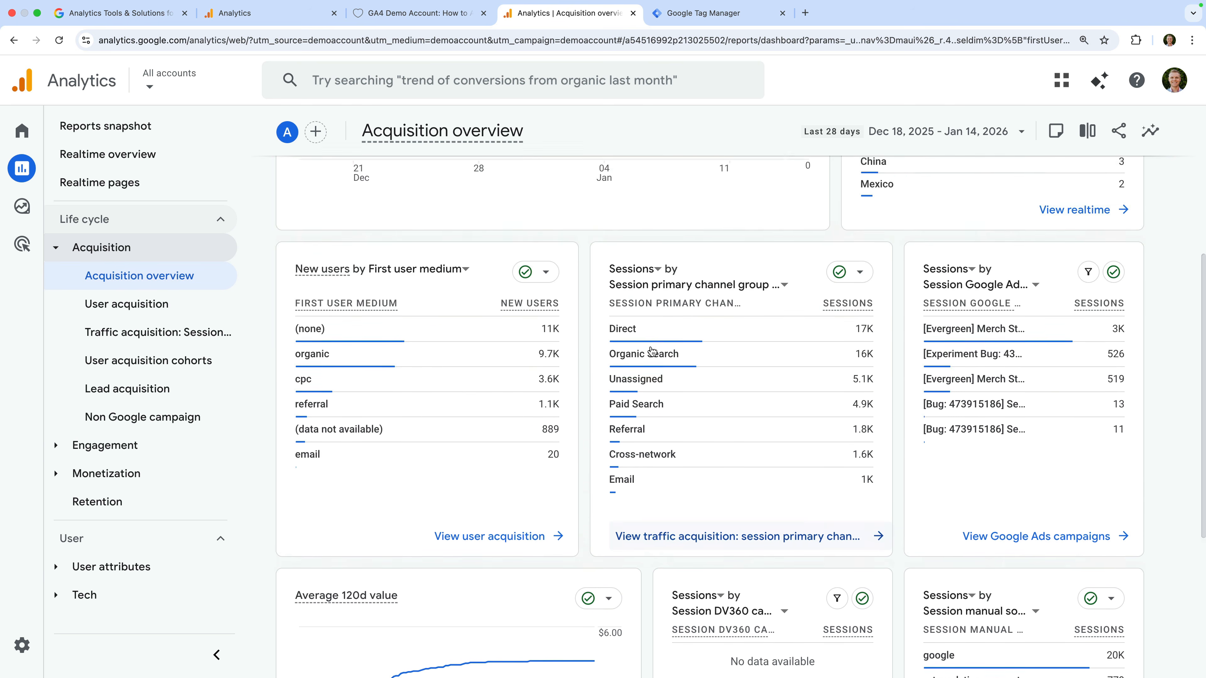
Step: Compare the last 28 days of the Acquisition overview with the previous period (match day of week) and view the comparison
left_click(917, 141)
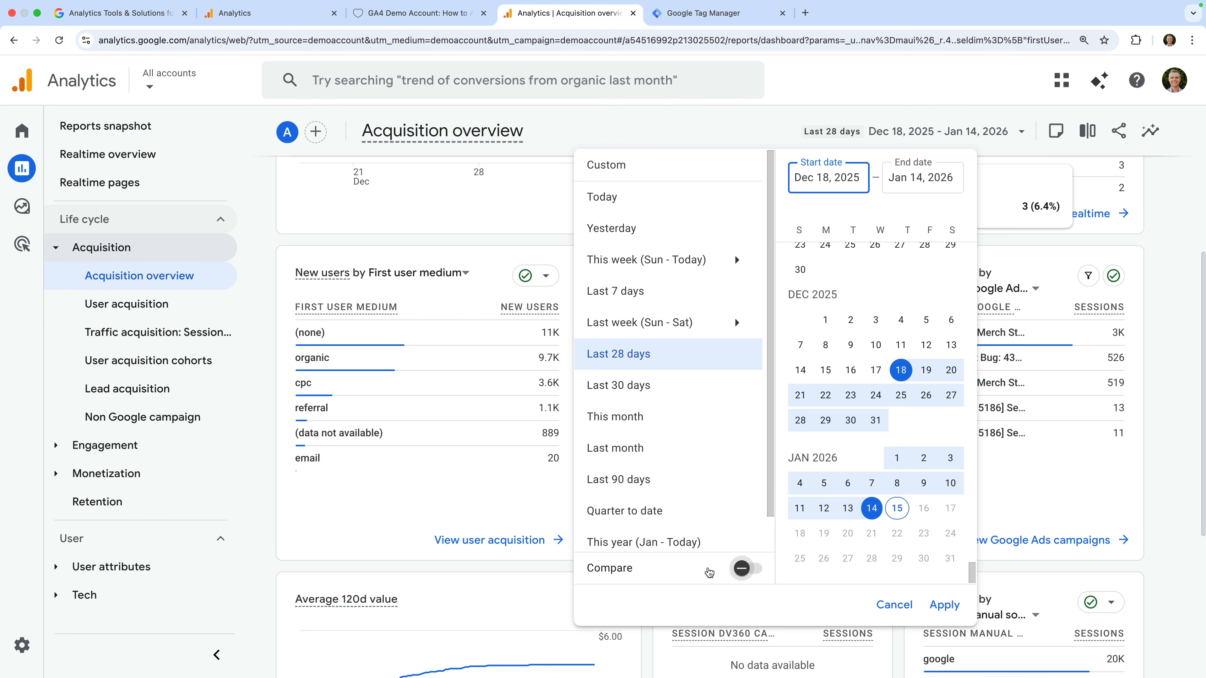
left_click(745, 569)
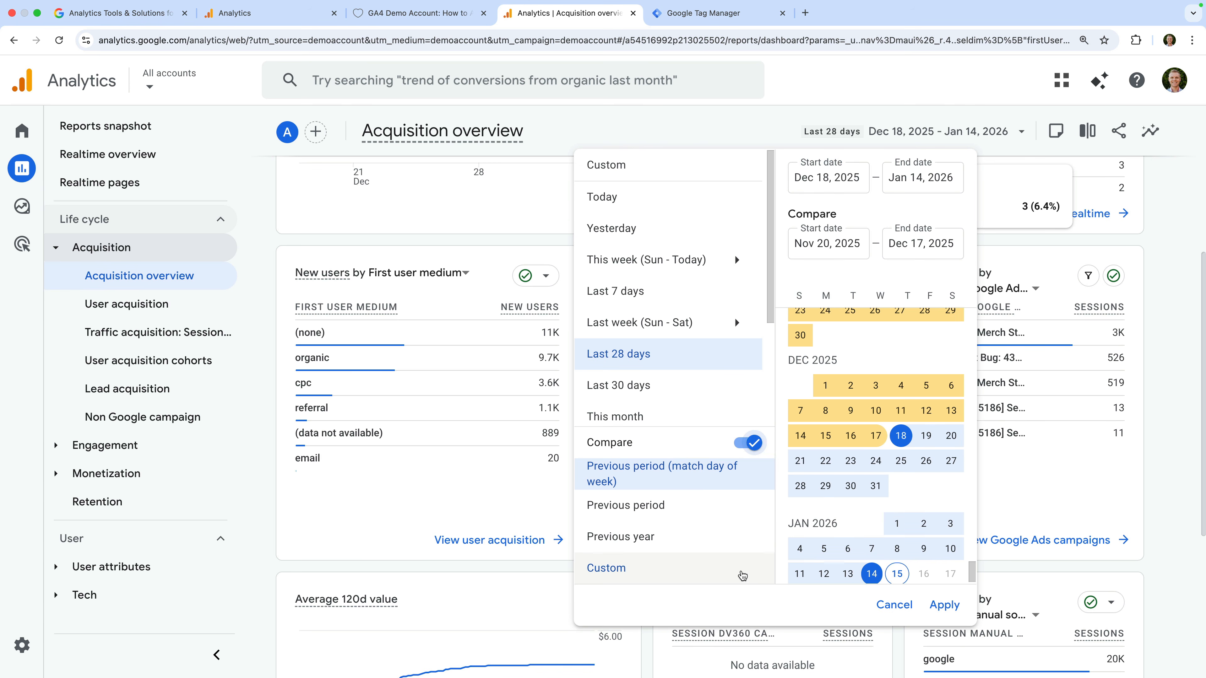
left_click(943, 605)
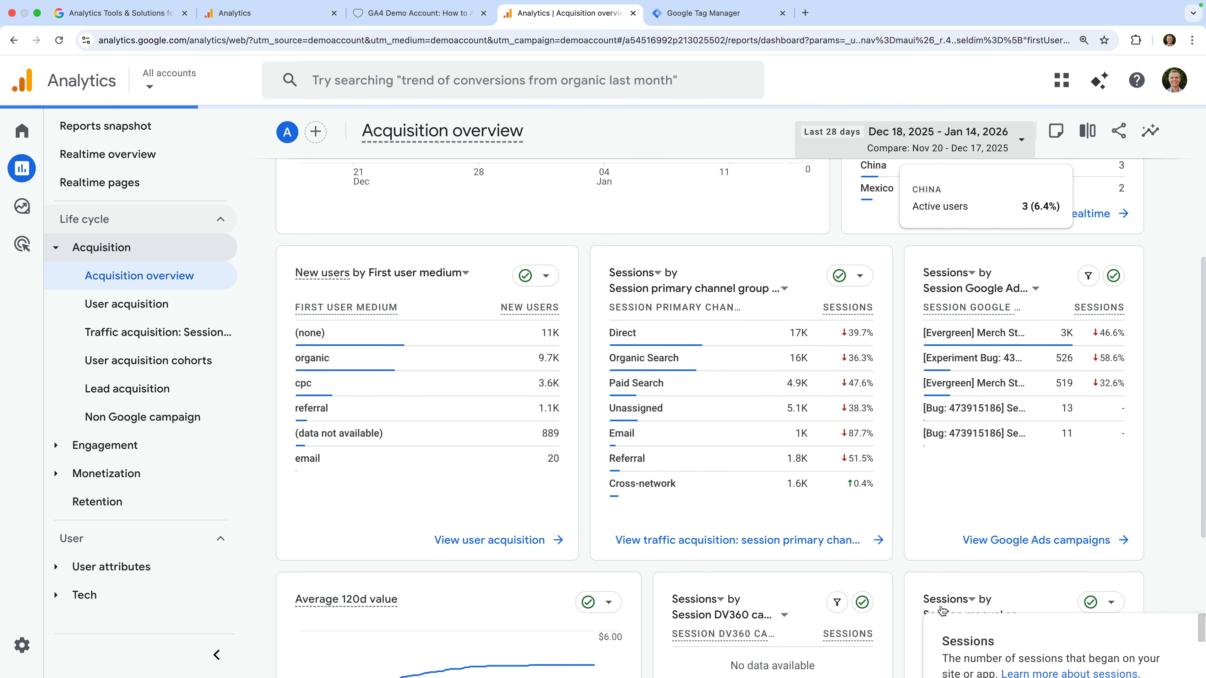
scroll(940, 605, "up", 5)
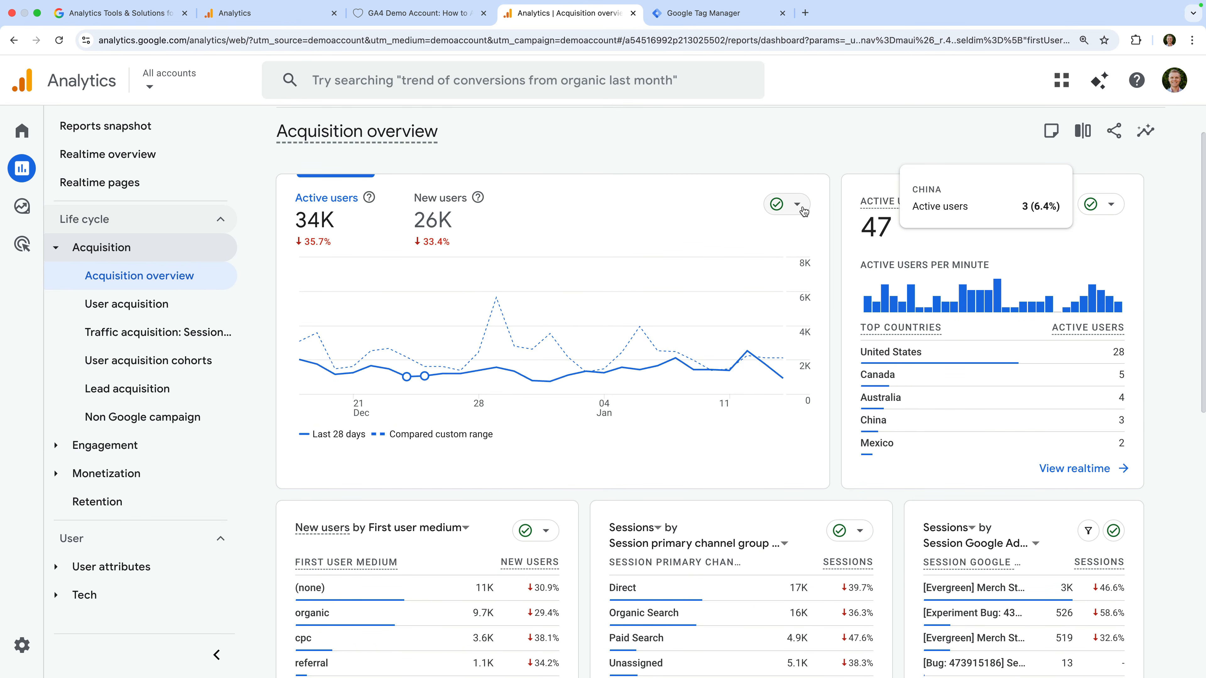
Step: Turn off the date comparison for the Acquisition overview and apply the Last 28 days range alone
scroll(747, 210, "up", 1)
left_click(1066, 135)
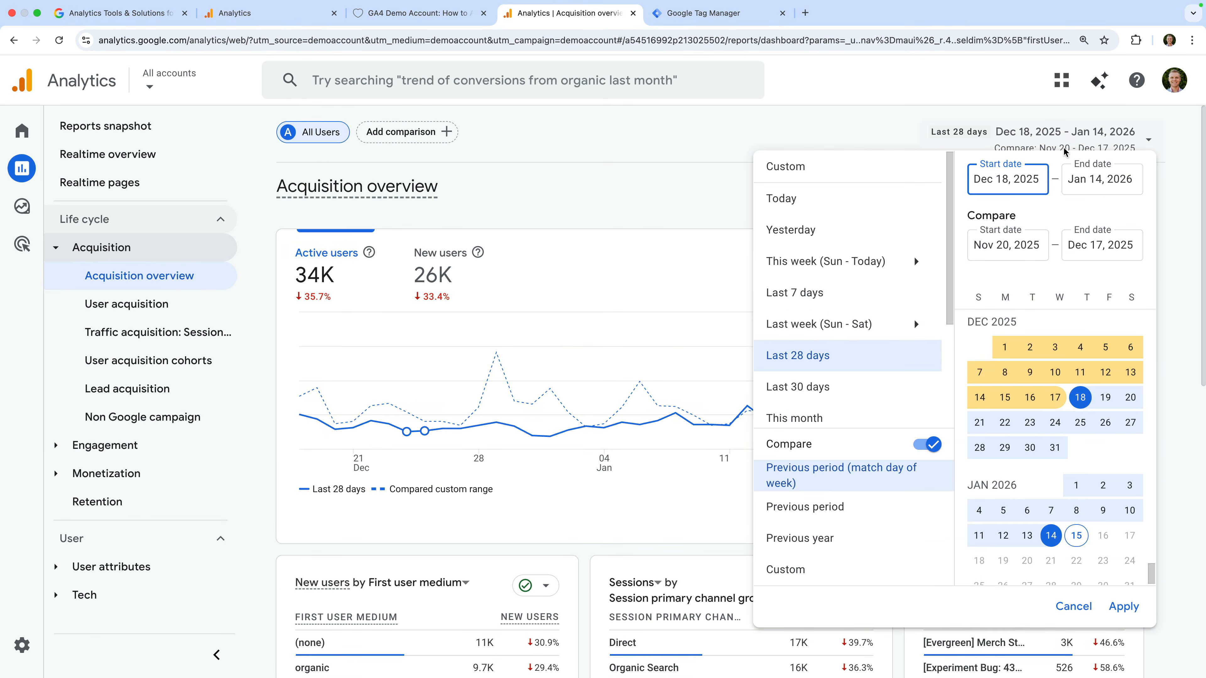
left_click(923, 448)
left_click(923, 447)
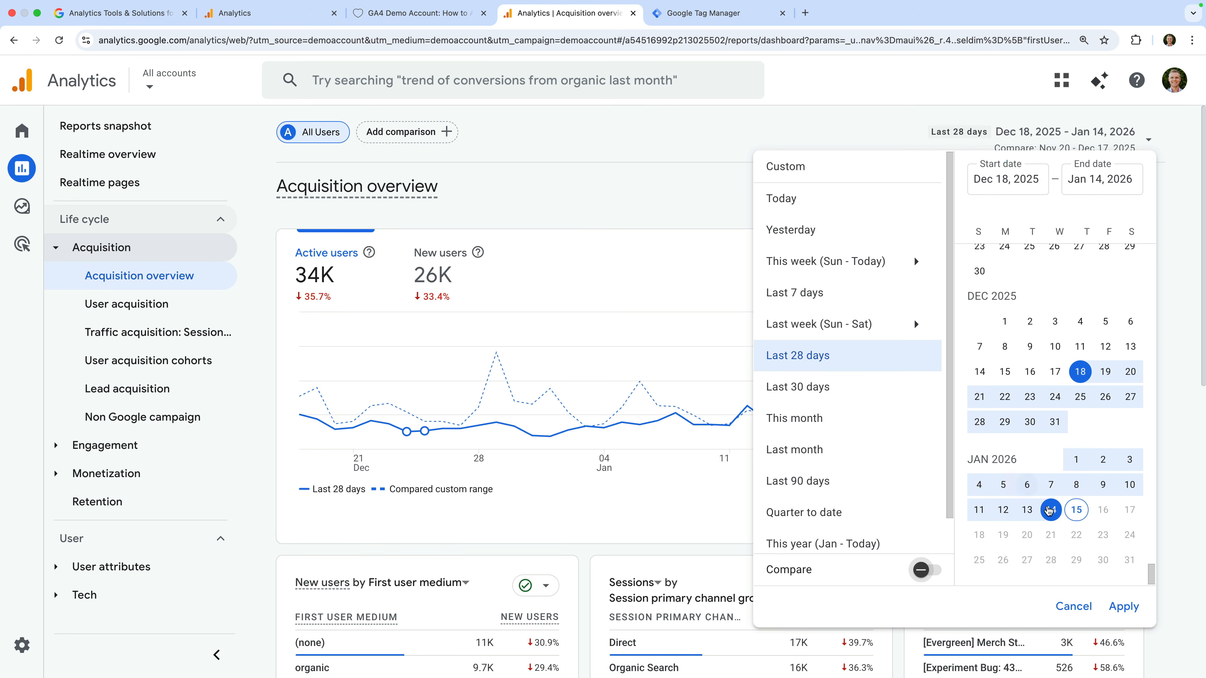
left_click(1124, 606)
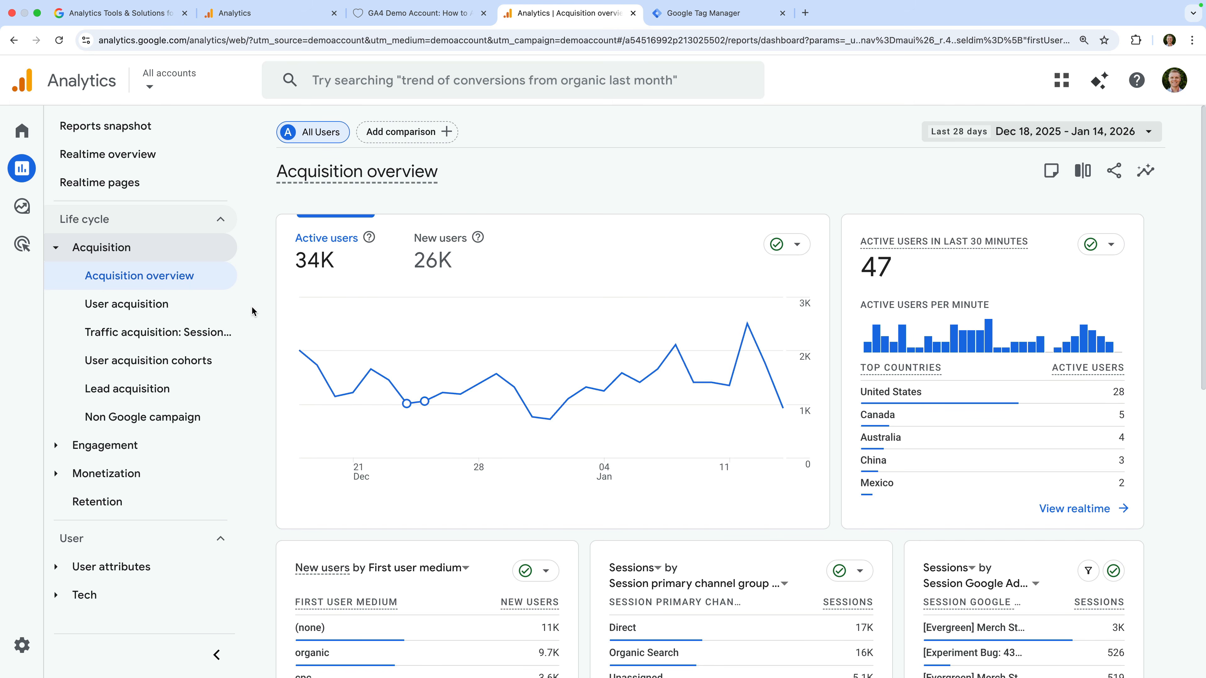
Step: Open the User acquisition report, look over its chart and channel table, and view the available primary dimensions
left_click(207, 313)
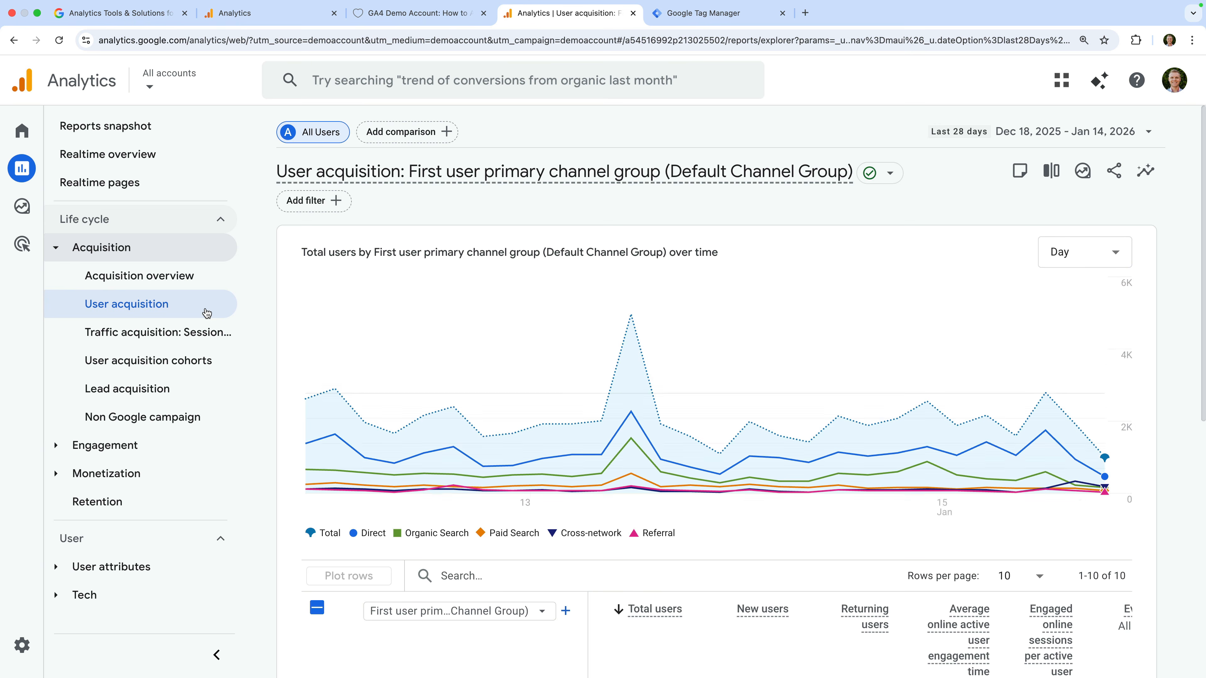
scroll(338, 352, "down", 3)
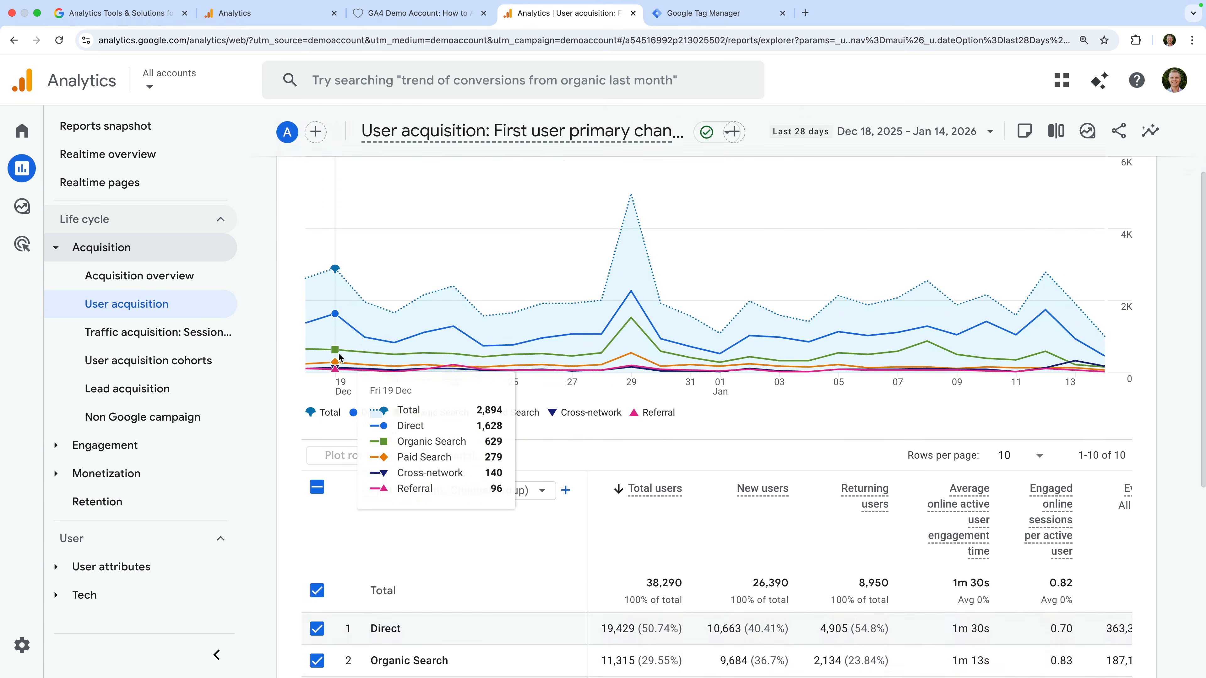
scroll(339, 357, "down", 5)
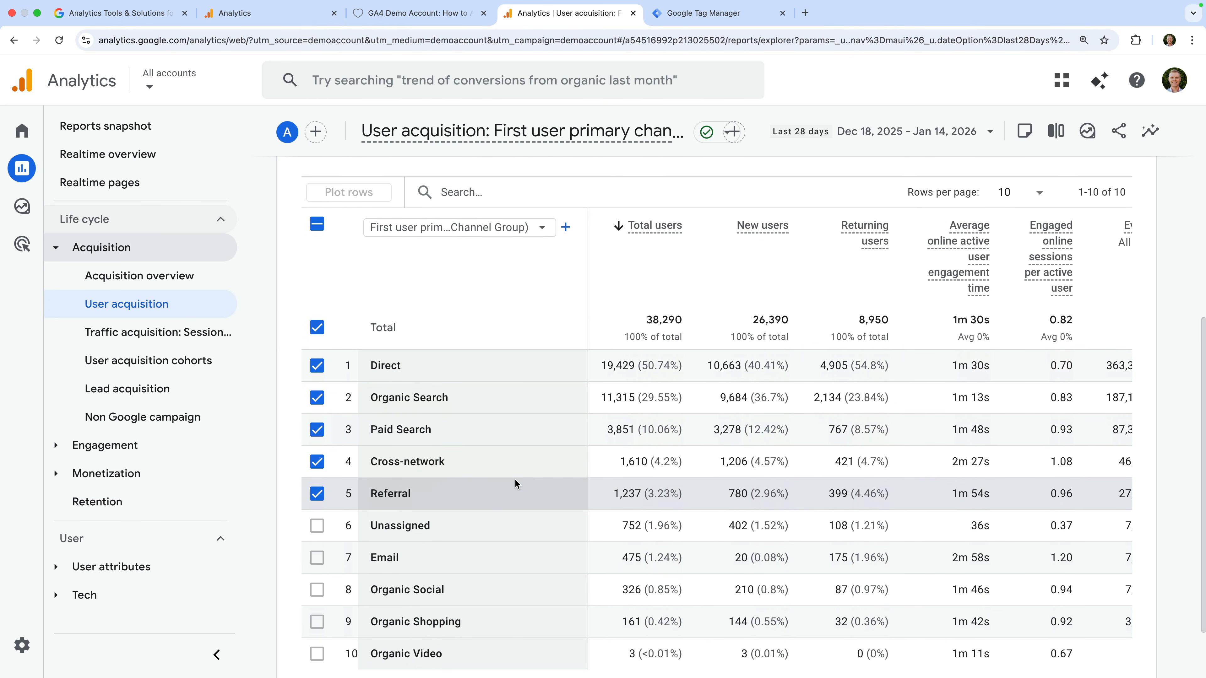
left_click(514, 228)
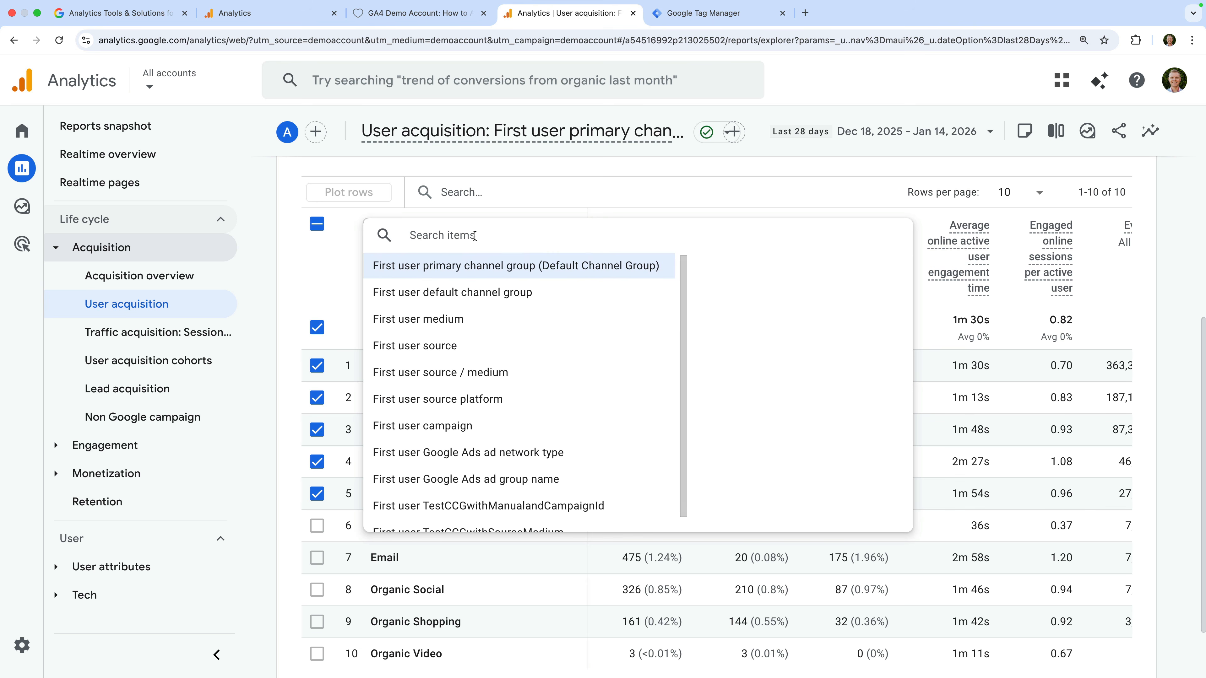
left_click(350, 282)
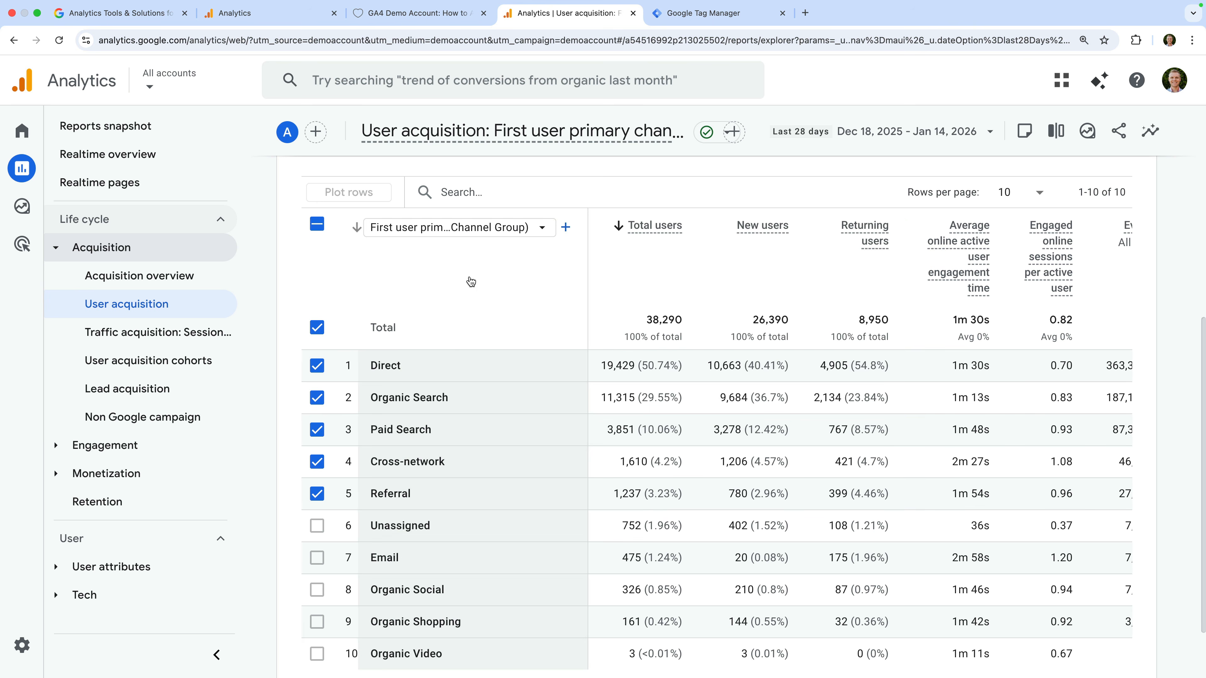
Step: Add Landing page + query string as a secondary dimension to the User acquisition table
left_click(565, 228)
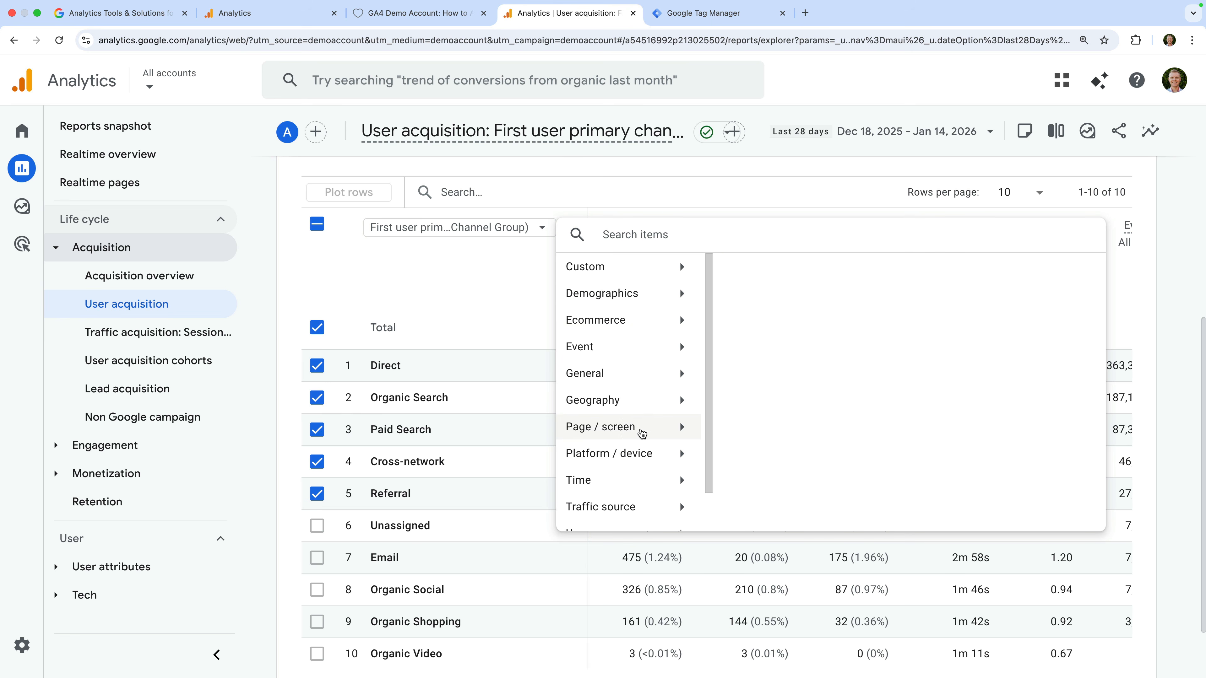
left_click(642, 432)
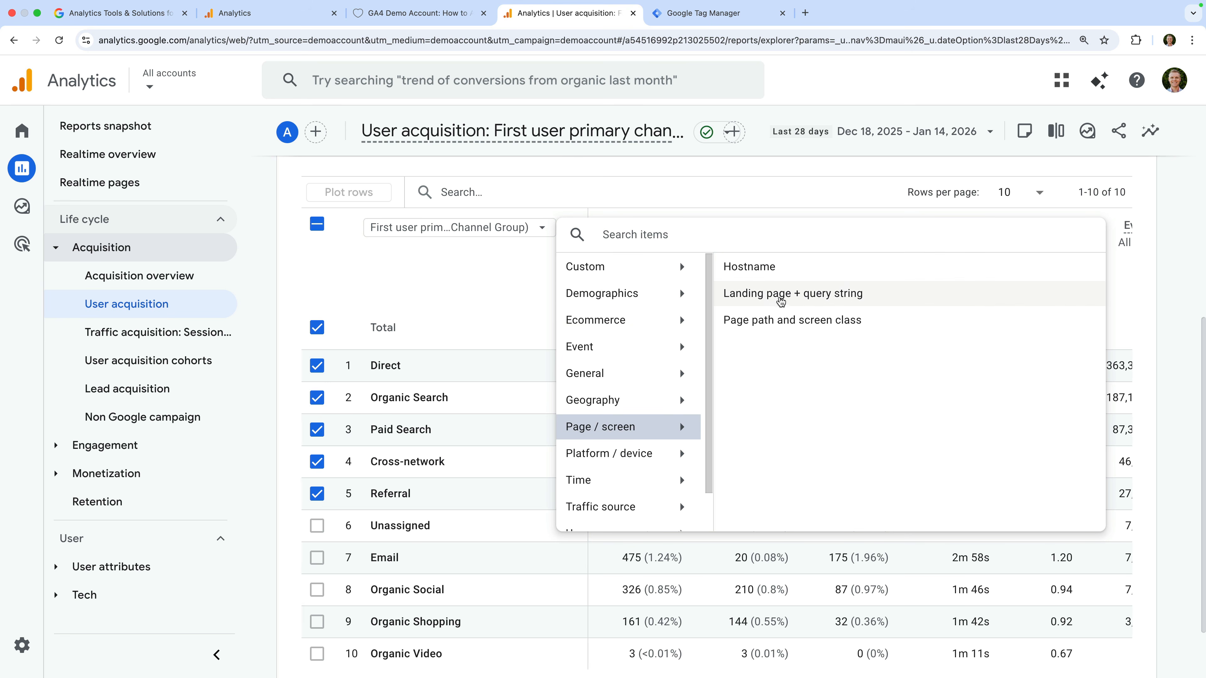
left_click(779, 297)
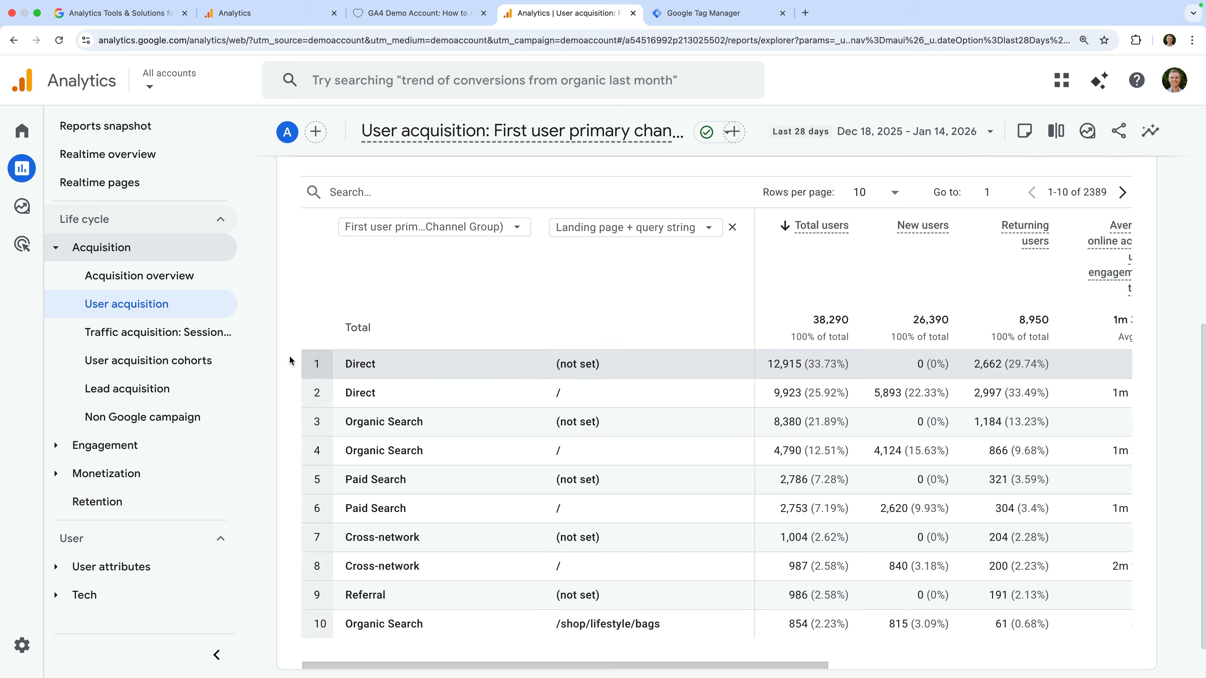
Step: Open the Traffic acquisition report, examine its channel table, and view the session dimensions offered as primary dimension
left_click(218, 337)
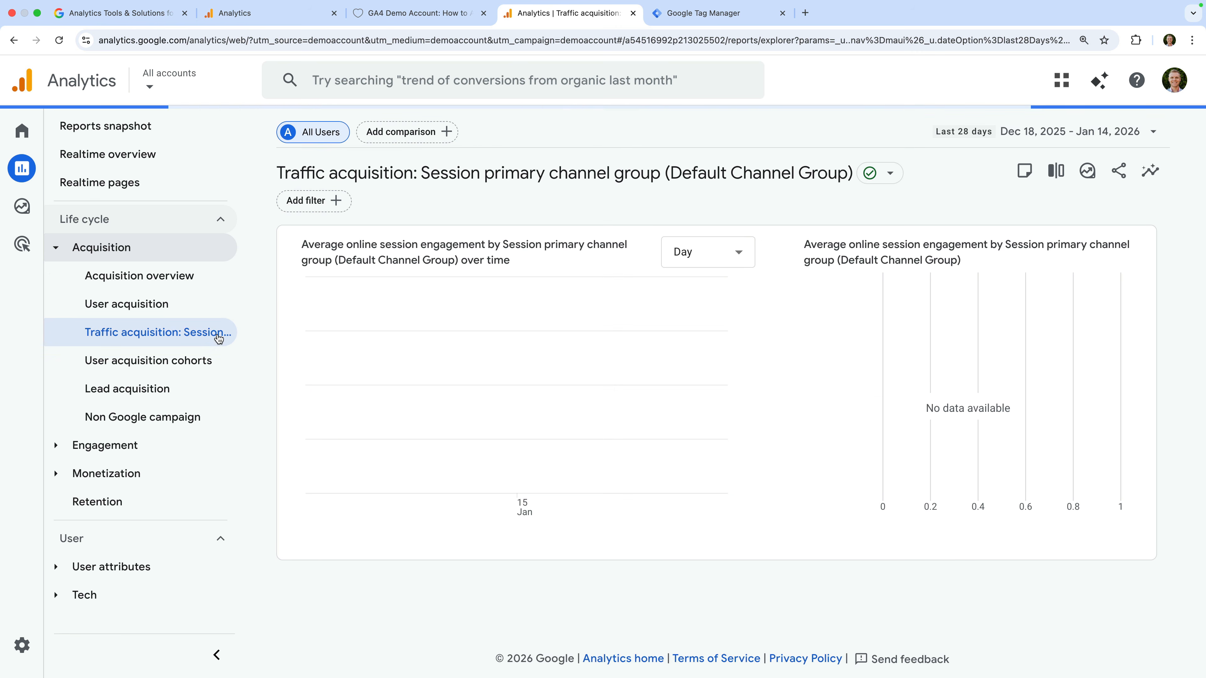
scroll(367, 383, "down", 5)
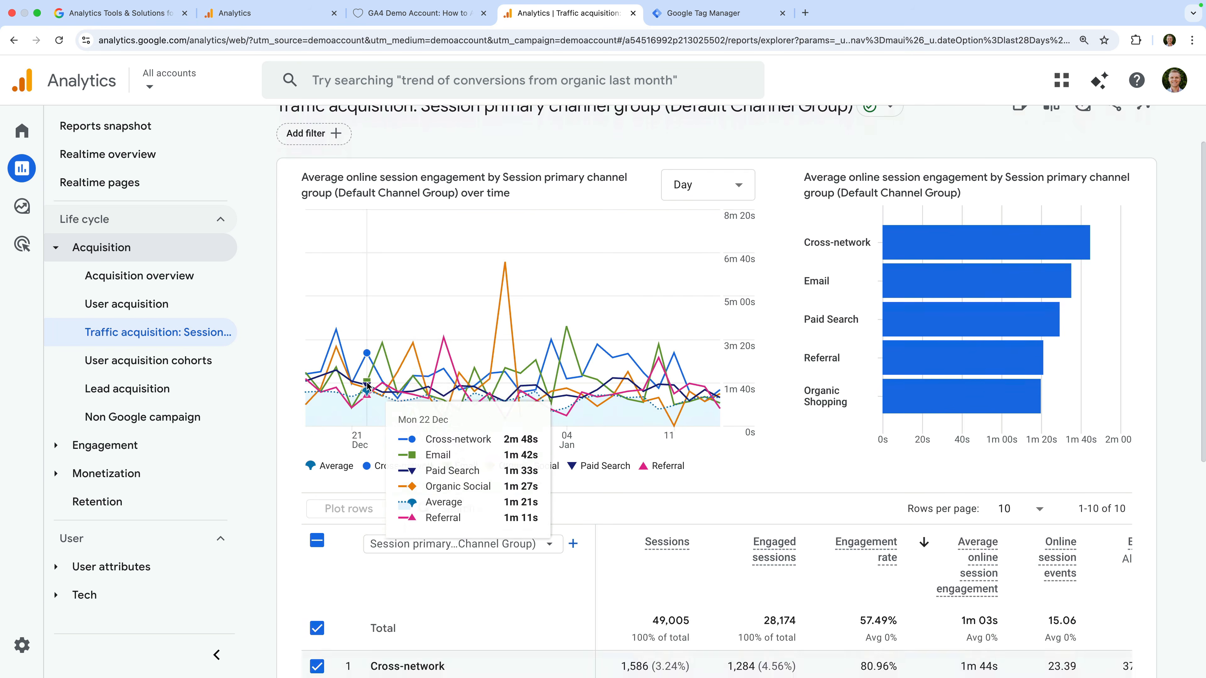
scroll(368, 387, "down", 1)
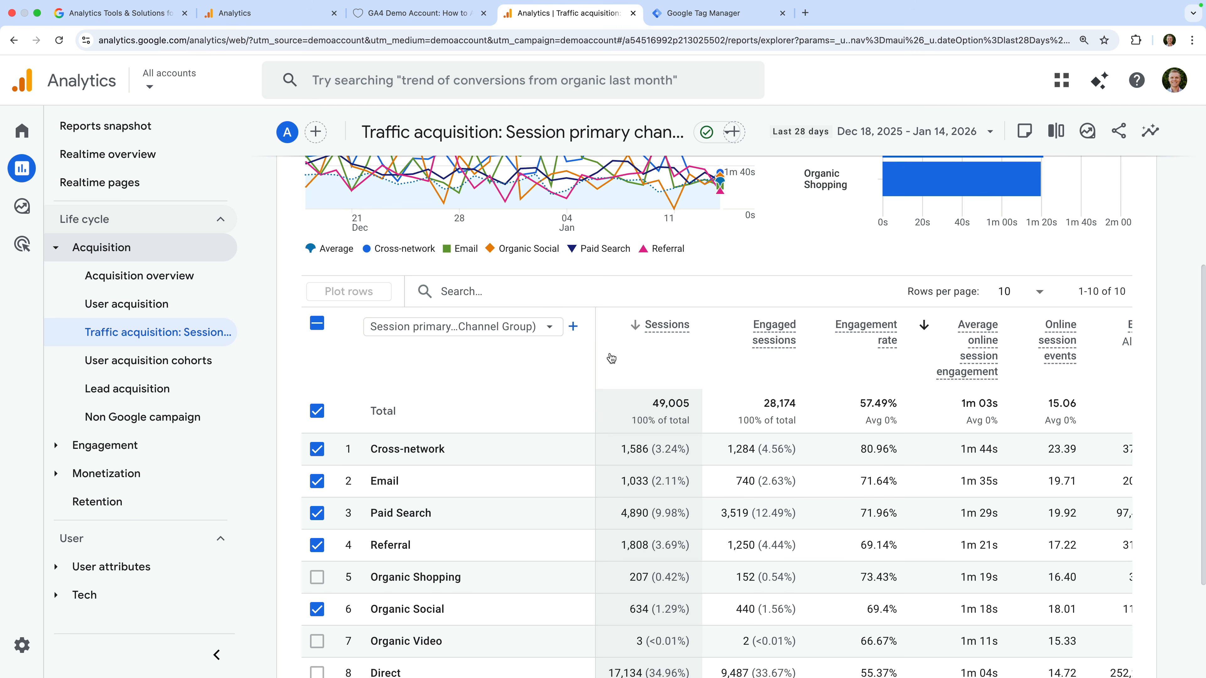
left_click(539, 331)
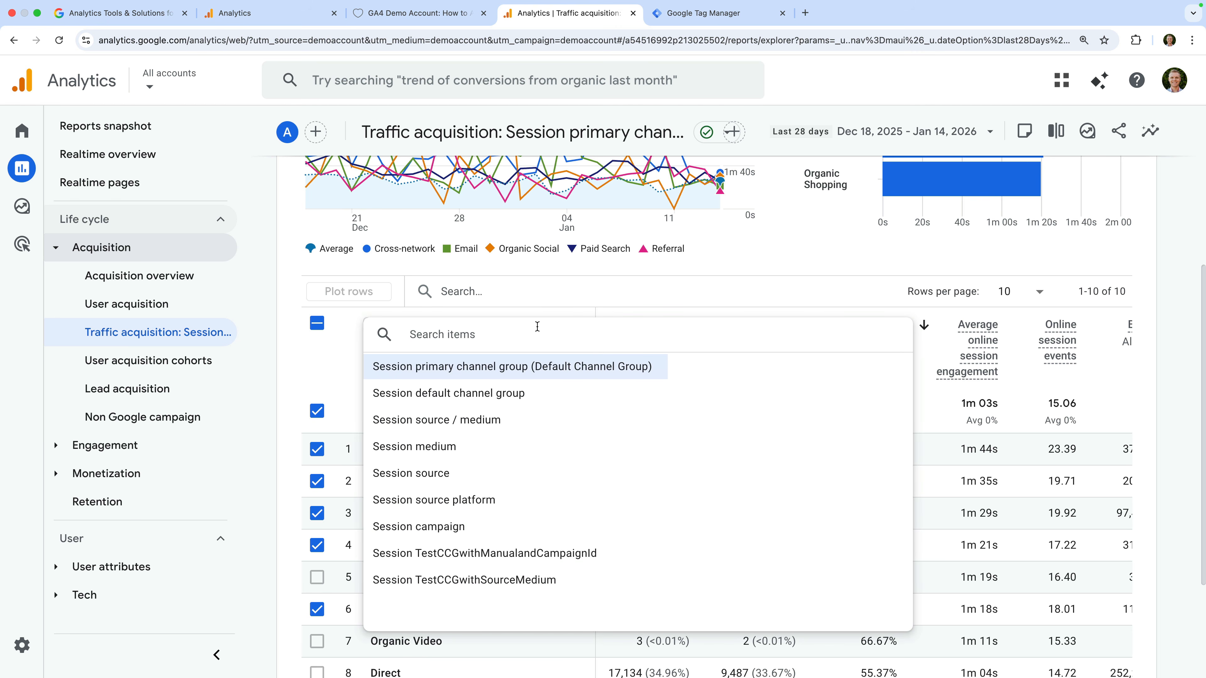
left_click(546, 314)
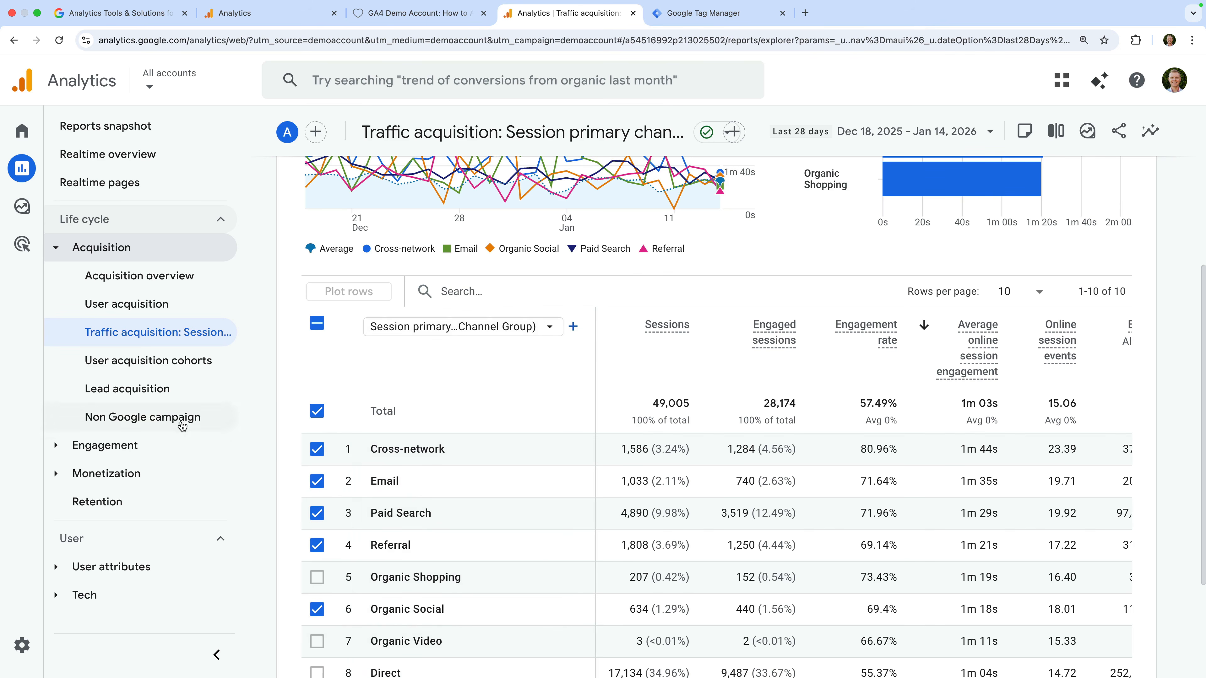
Step: Open the Engagement Events report, collapse the Acquisition group, and review the table of event names
left_click(153, 446)
left_click(158, 503)
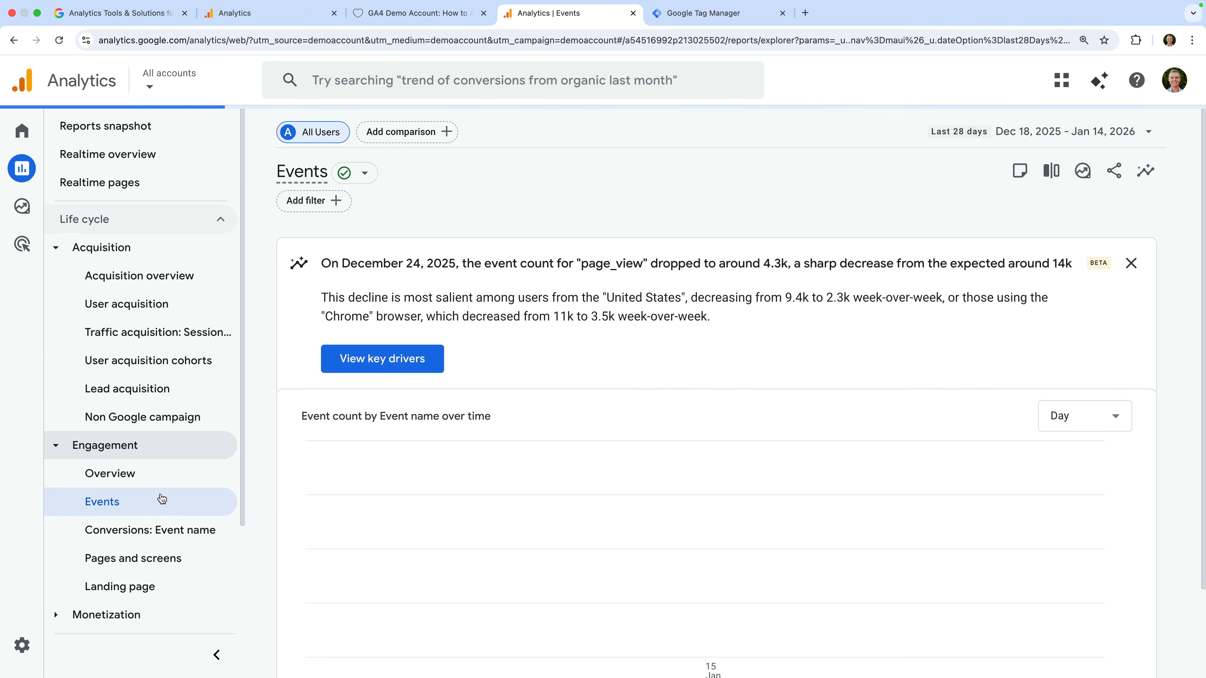
left_click(209, 248)
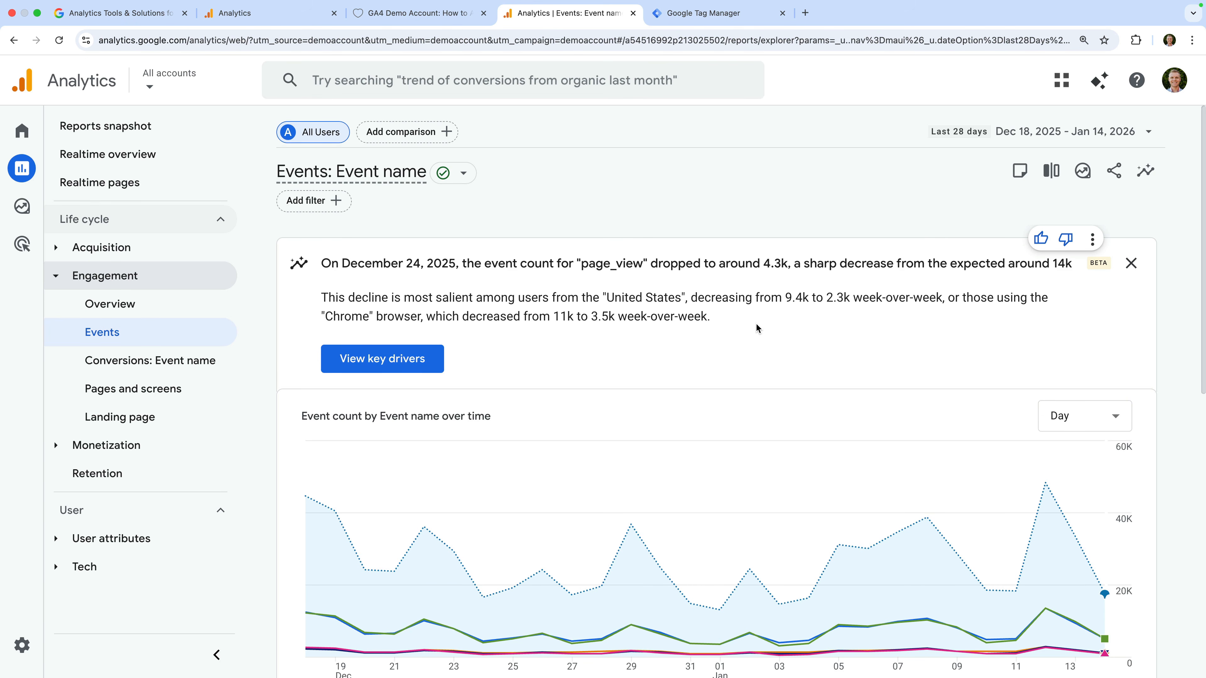
scroll(756, 328, "down", 6)
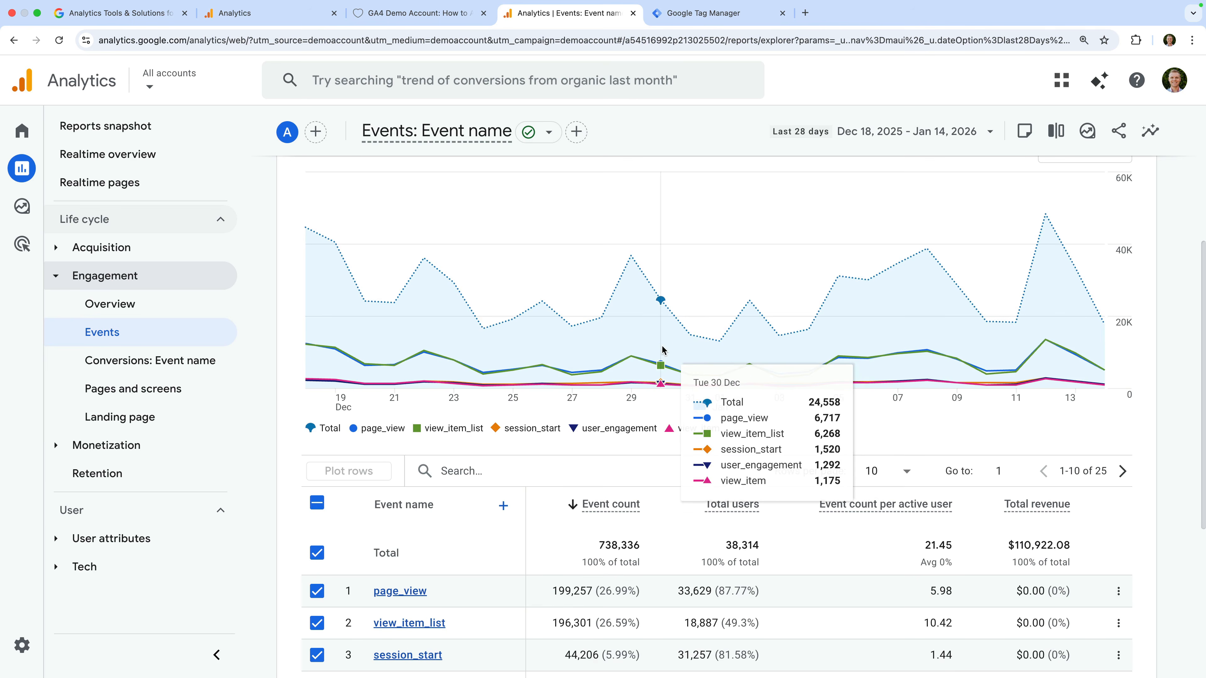
scroll(662, 345, "down", 5)
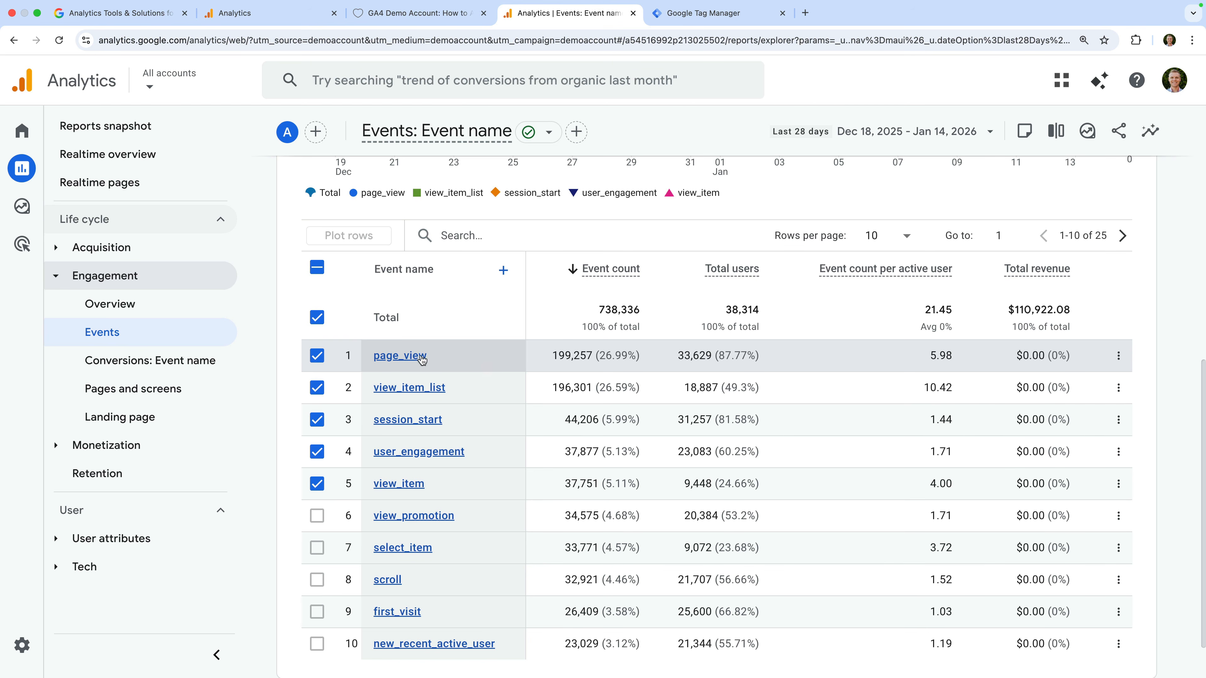
Step: Open the Pages and screens report and review its table of page paths
left_click(194, 390)
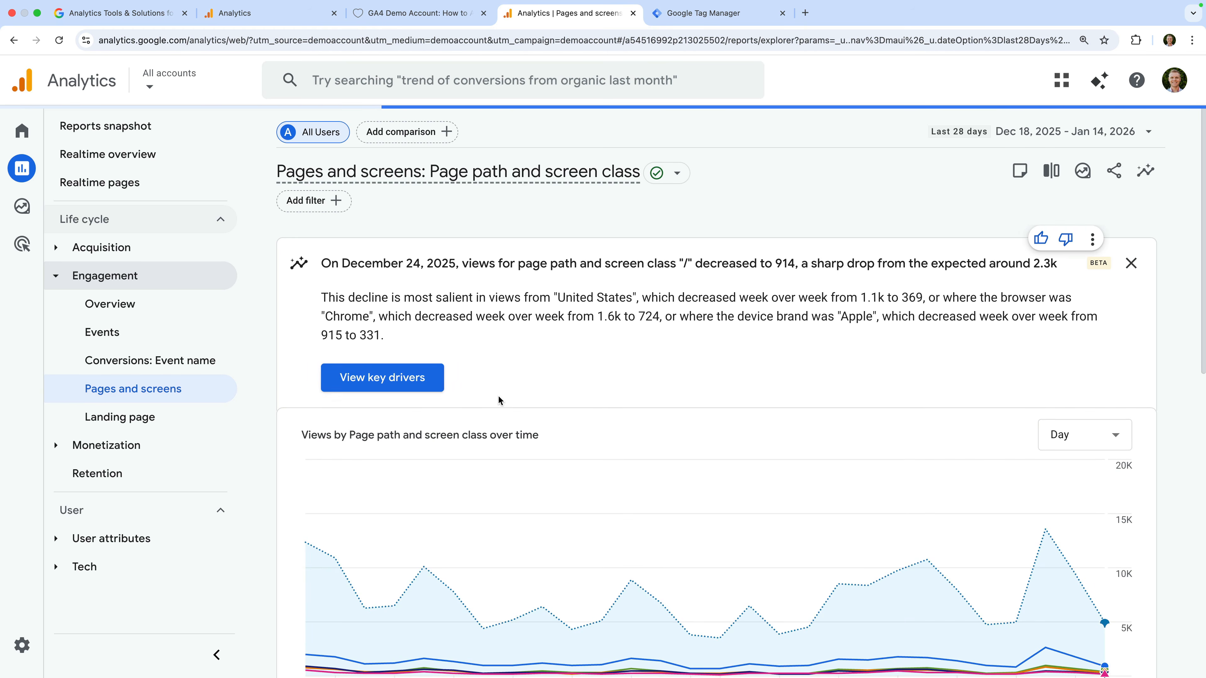
scroll(541, 401, "down", 3)
scroll(540, 398, "down", 8)
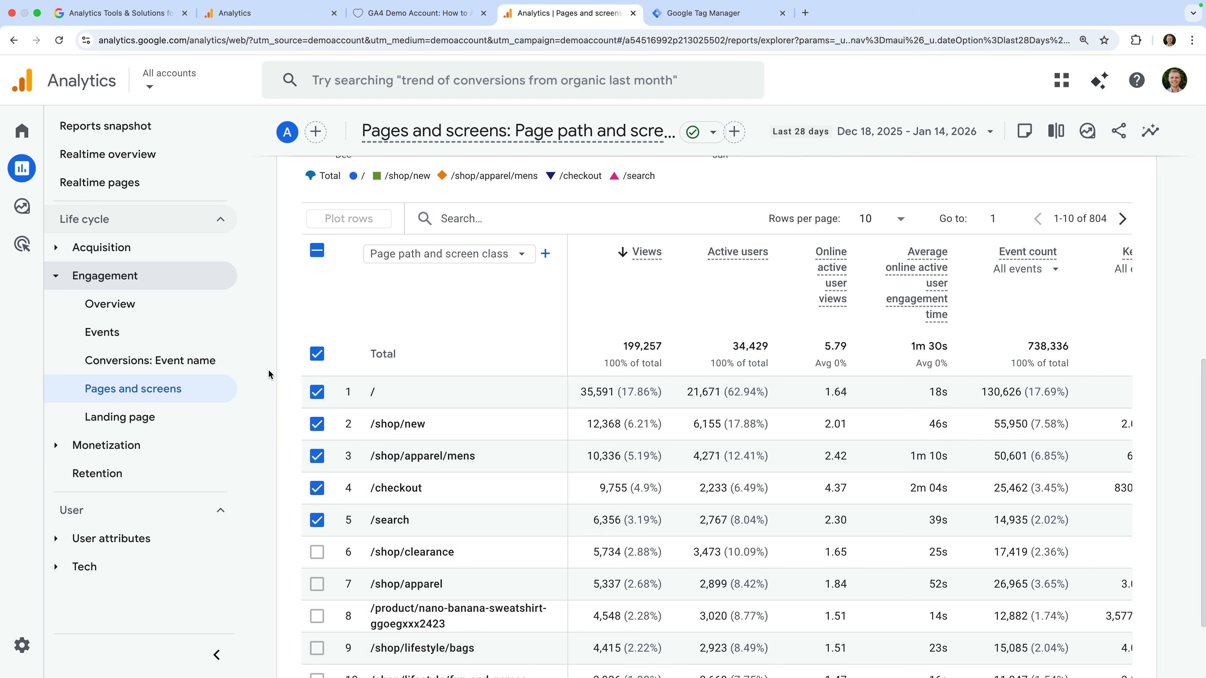
Step: Open the Landing page report and review sessions, users, key events and revenue for each landing page
left_click(199, 418)
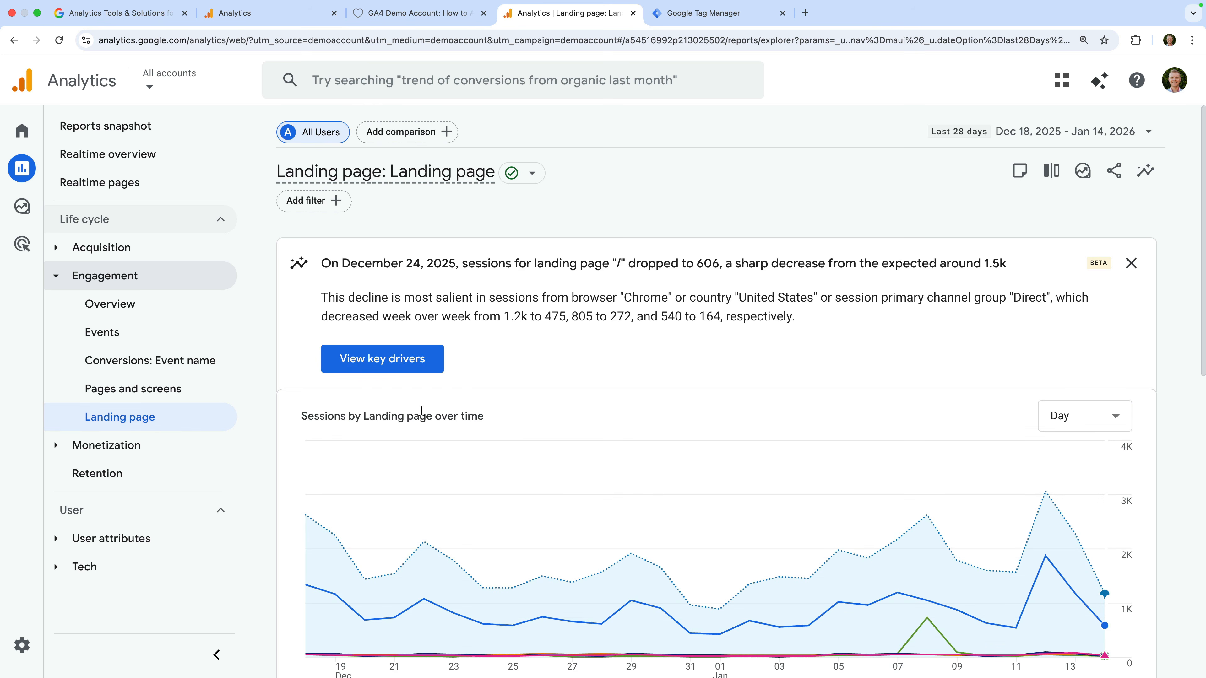
scroll(430, 410, "down", 1)
scroll(429, 410, "down", 10)
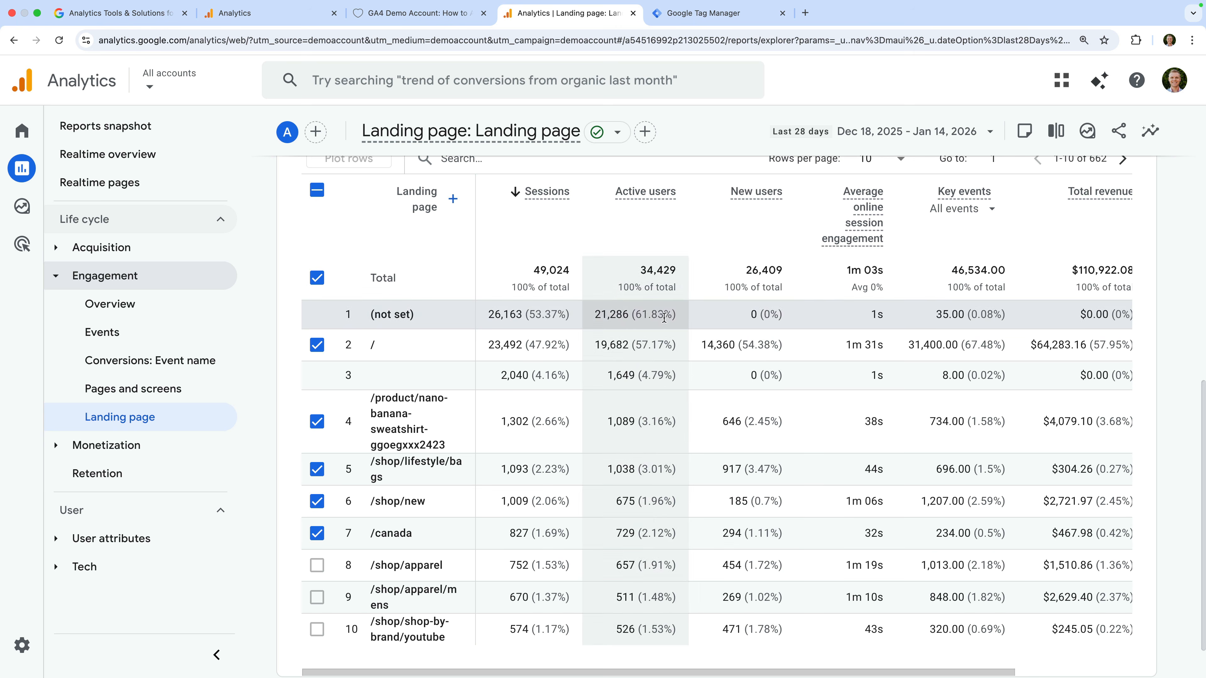
Step: Open the Monetization overview report and collapse the Engagement group
left_click(156, 447)
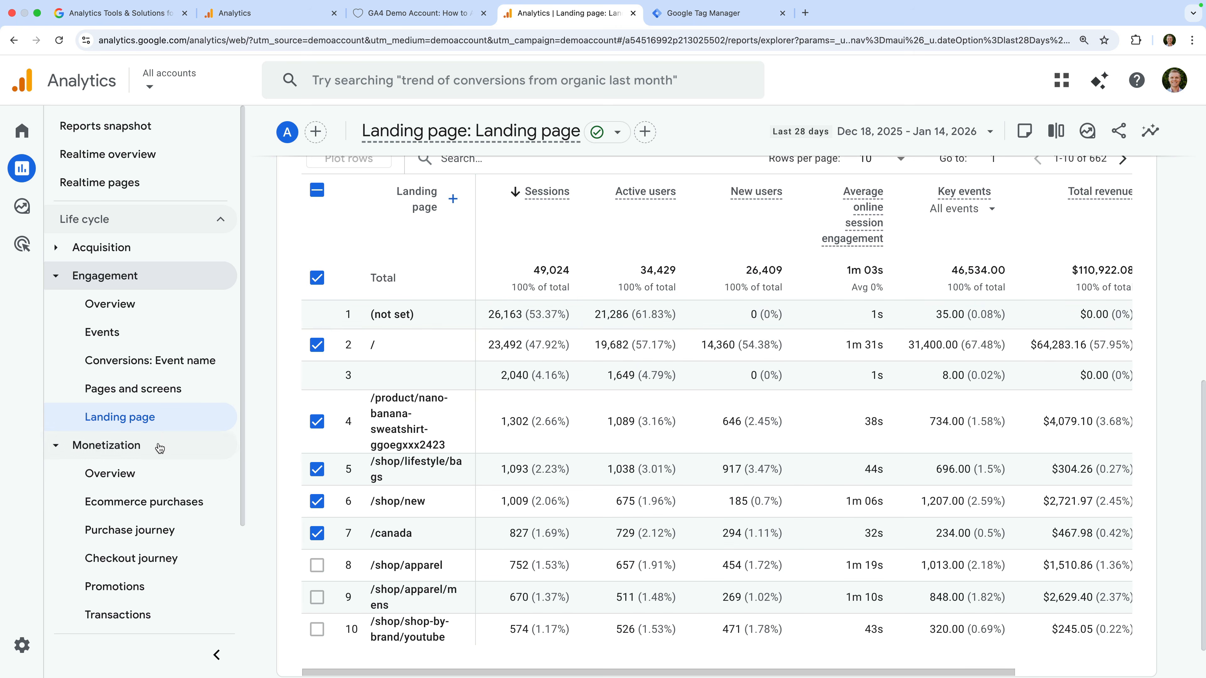
left_click(150, 476)
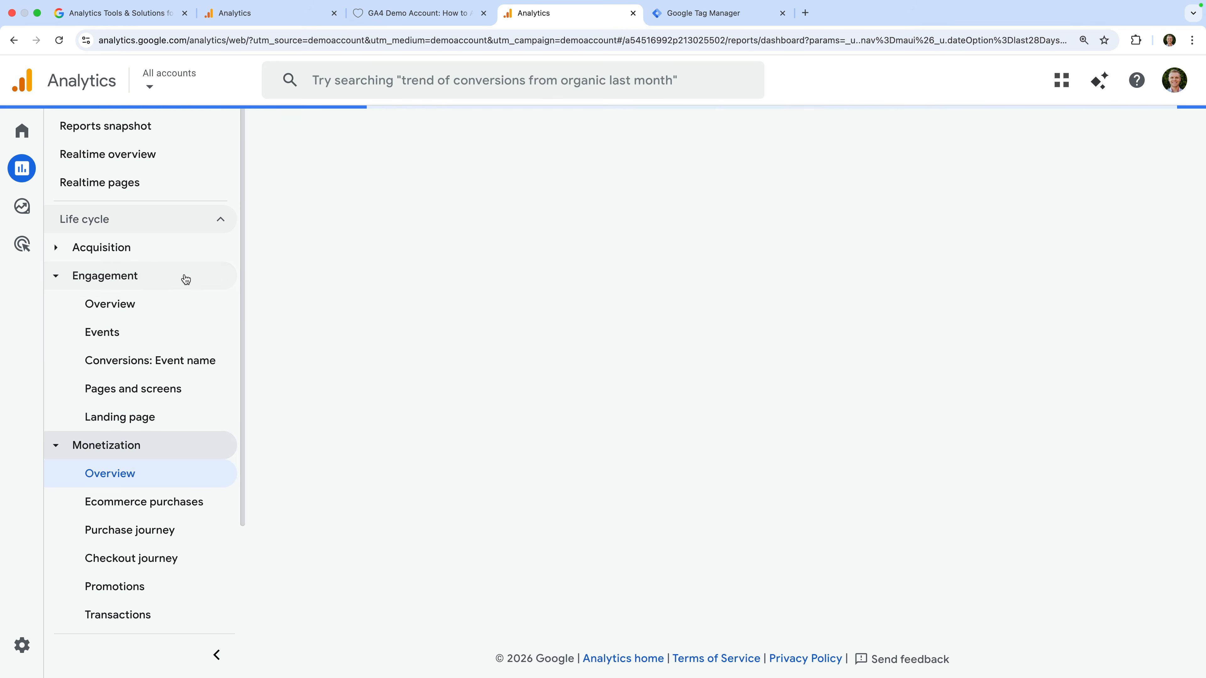
left_click(183, 276)
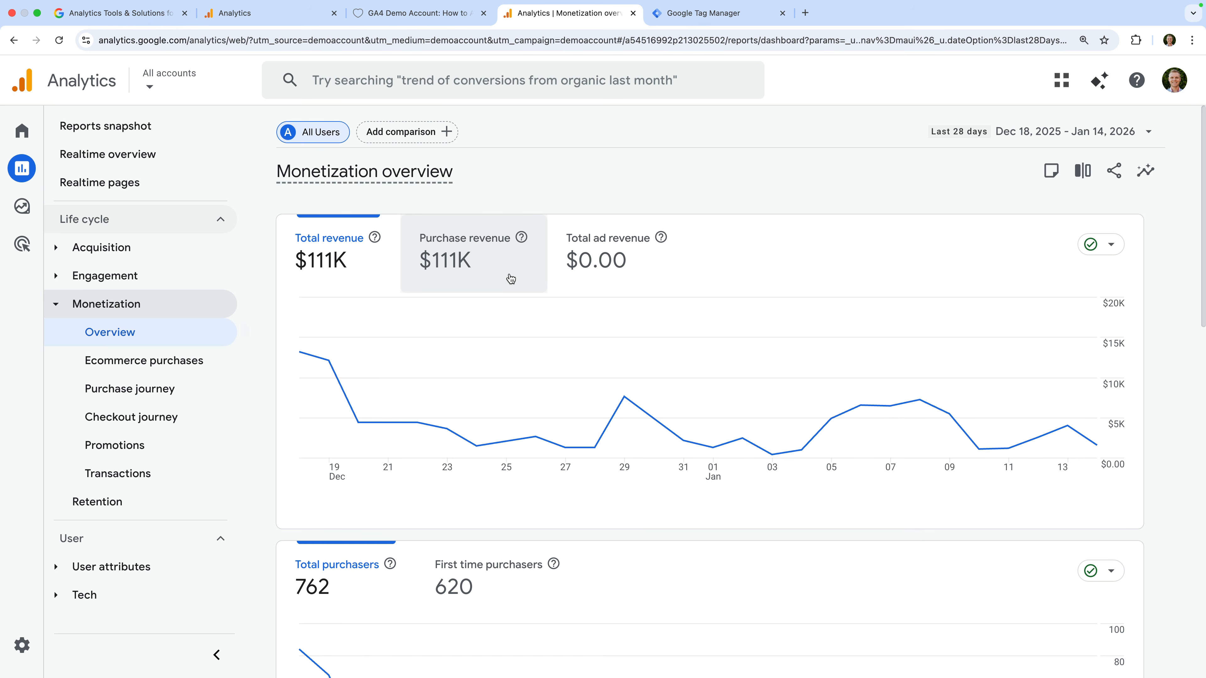
Step: Look over the Monetization overview cards for purchasers, average purchase revenue, items purchased, item lists, promotions and order coupons
scroll(511, 279, "down", 5)
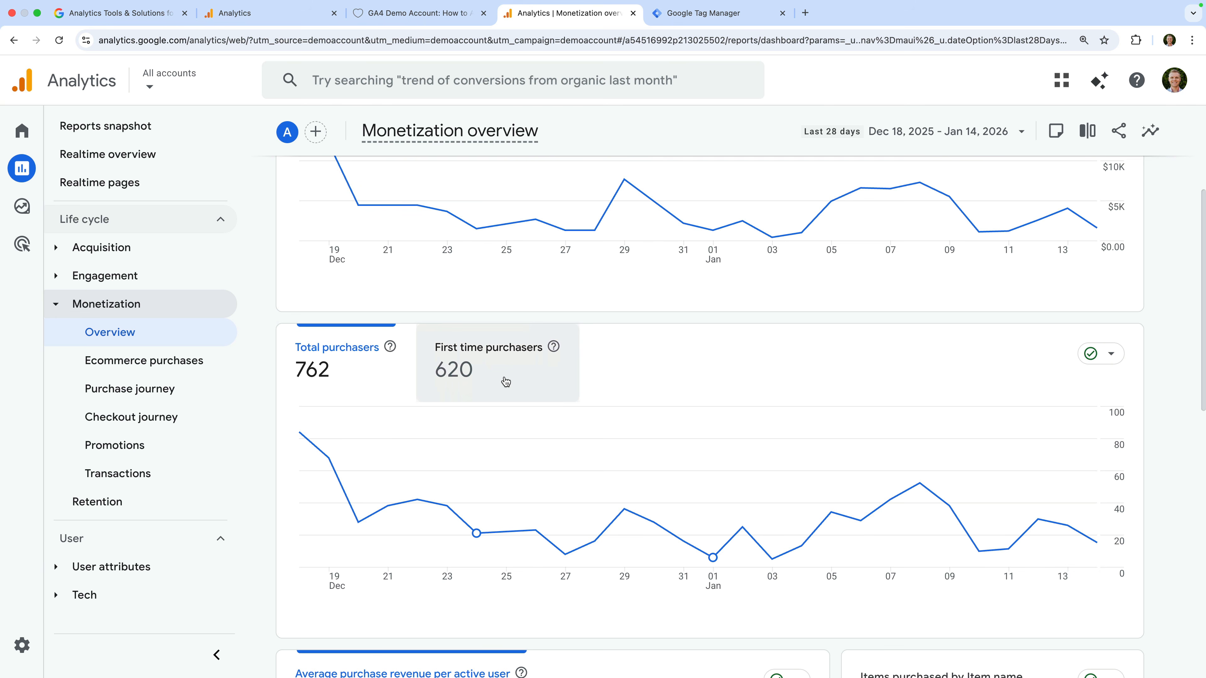
scroll(506, 382, "down", 5)
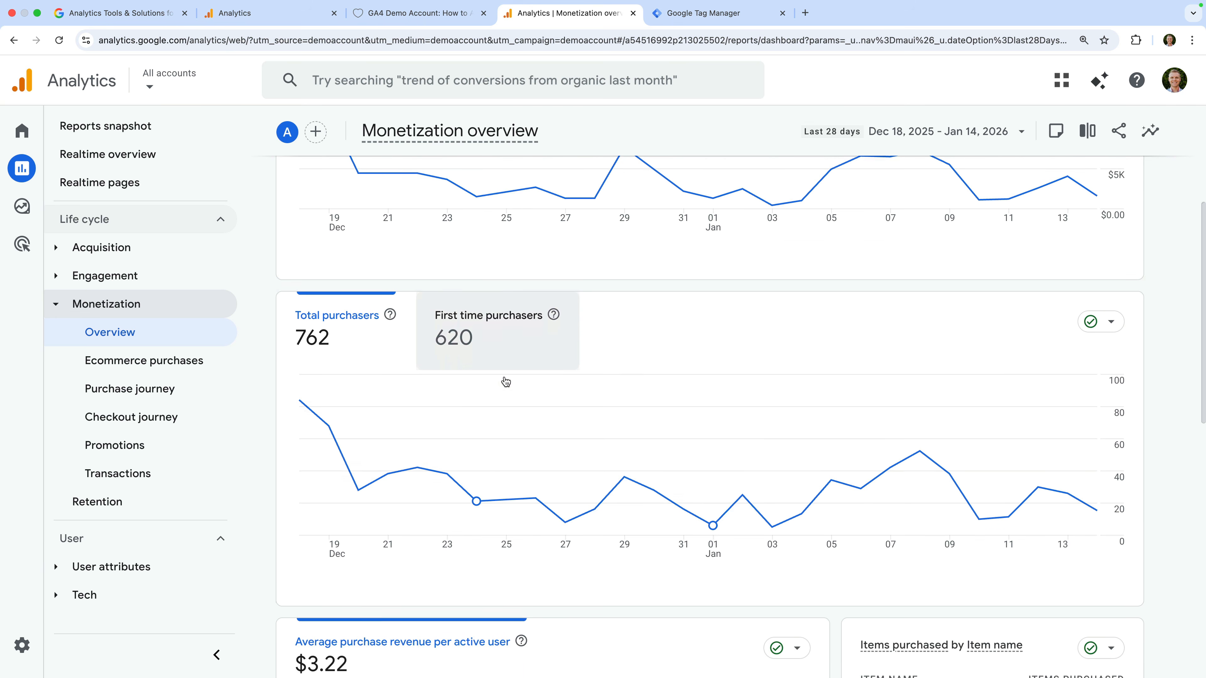
scroll(504, 376, "down", 1)
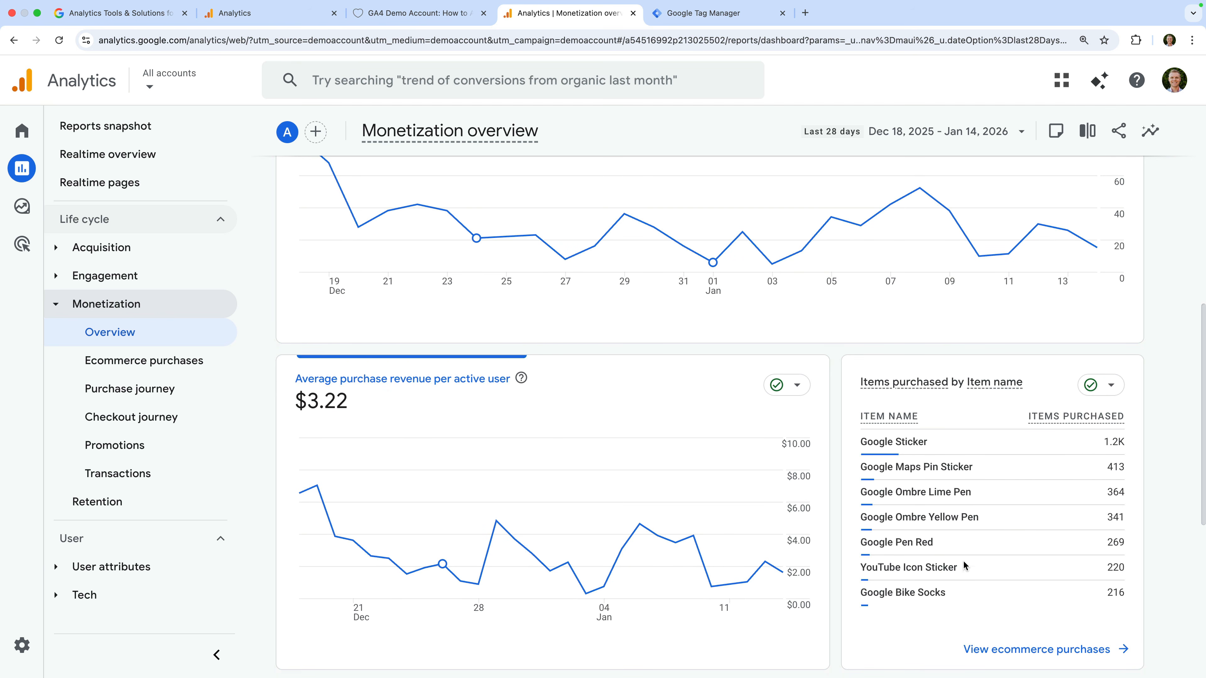
mouse_move(962, 560)
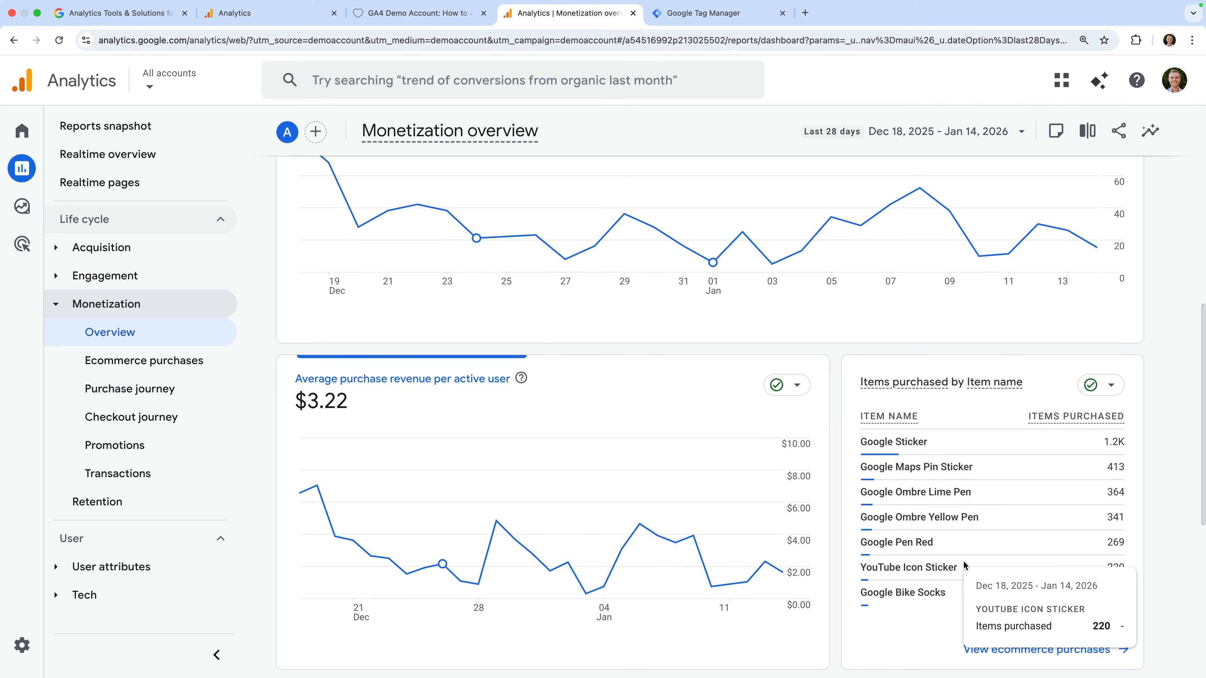
scroll(963, 560, "down", 7)
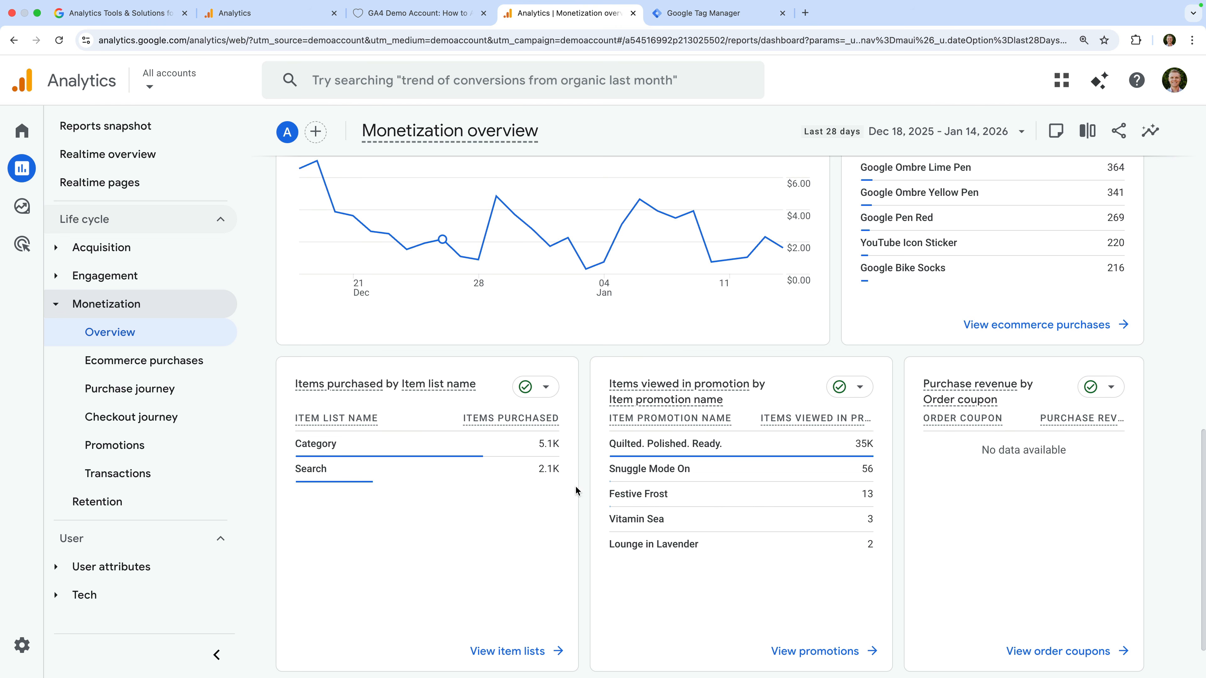
mouse_move(730, 475)
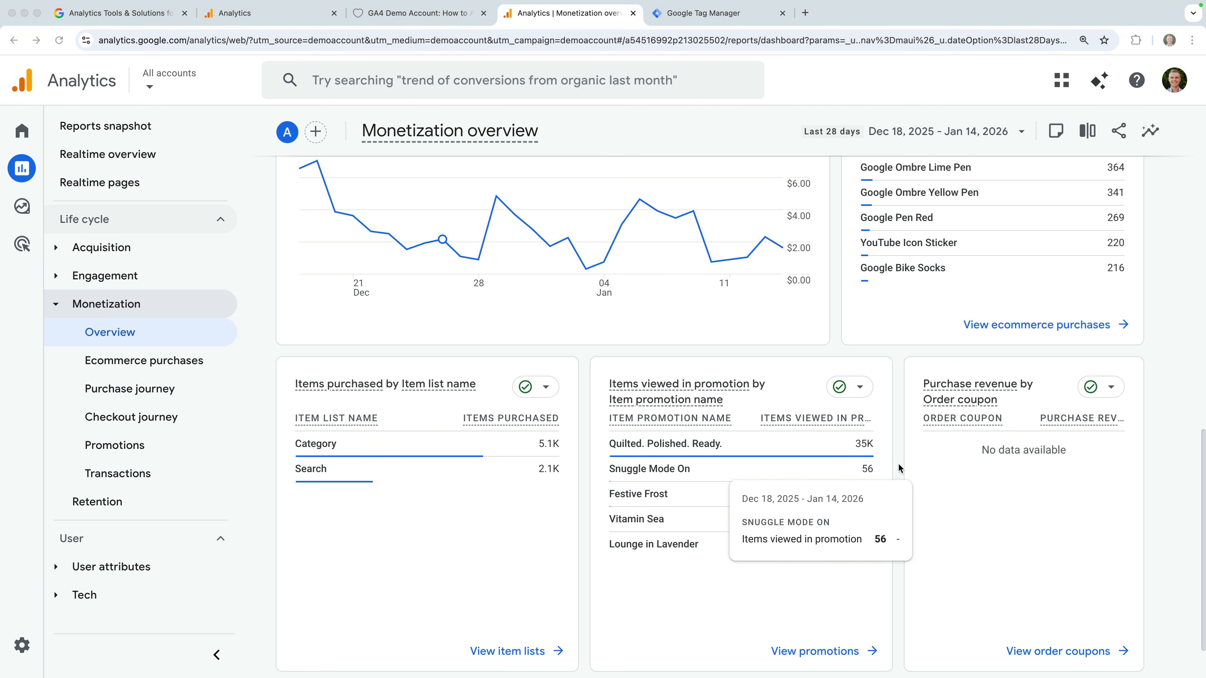
left_click(954, 464)
Step: Open the Ecommerce purchases report, review its item table, and view the item dimensions offered as primary dimension
left_click(210, 364)
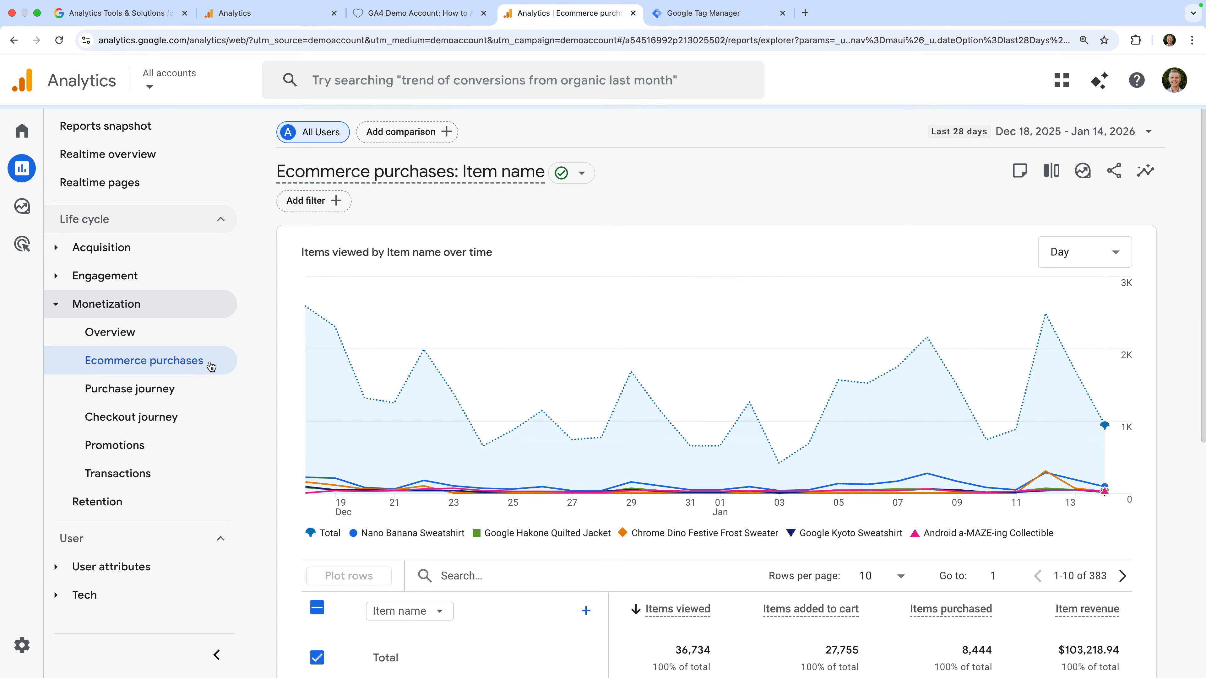
scroll(432, 405, "down", 3)
scroll(432, 405, "down", 4)
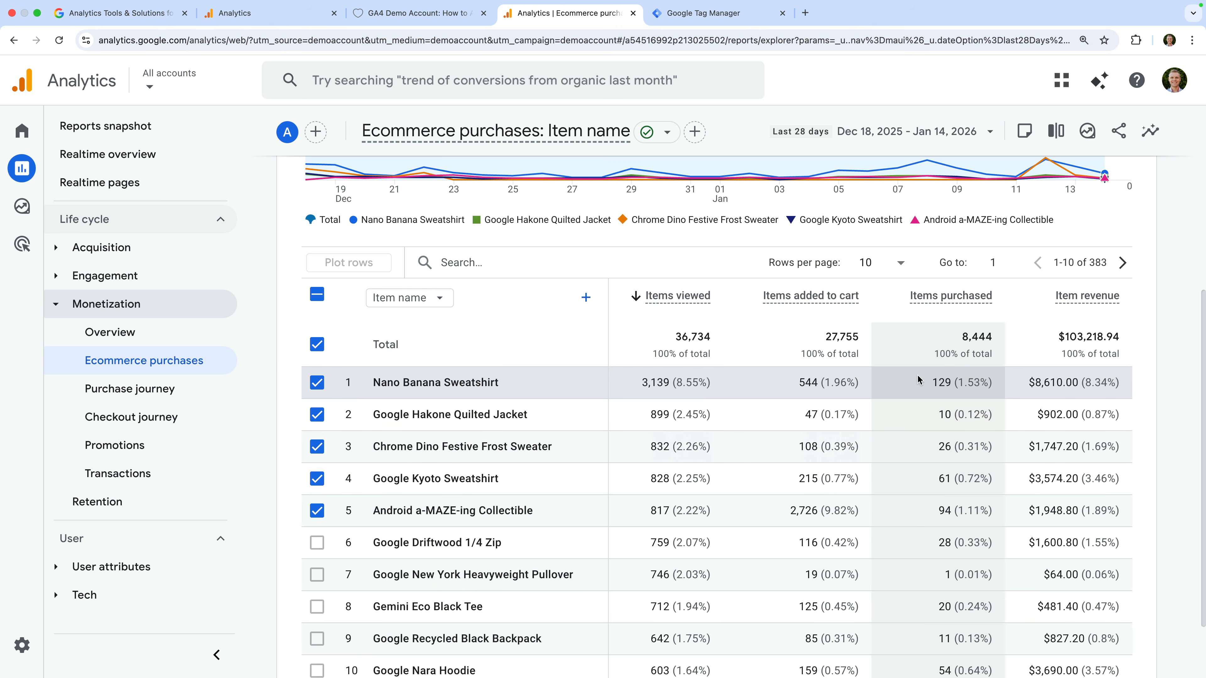
left_click(443, 299)
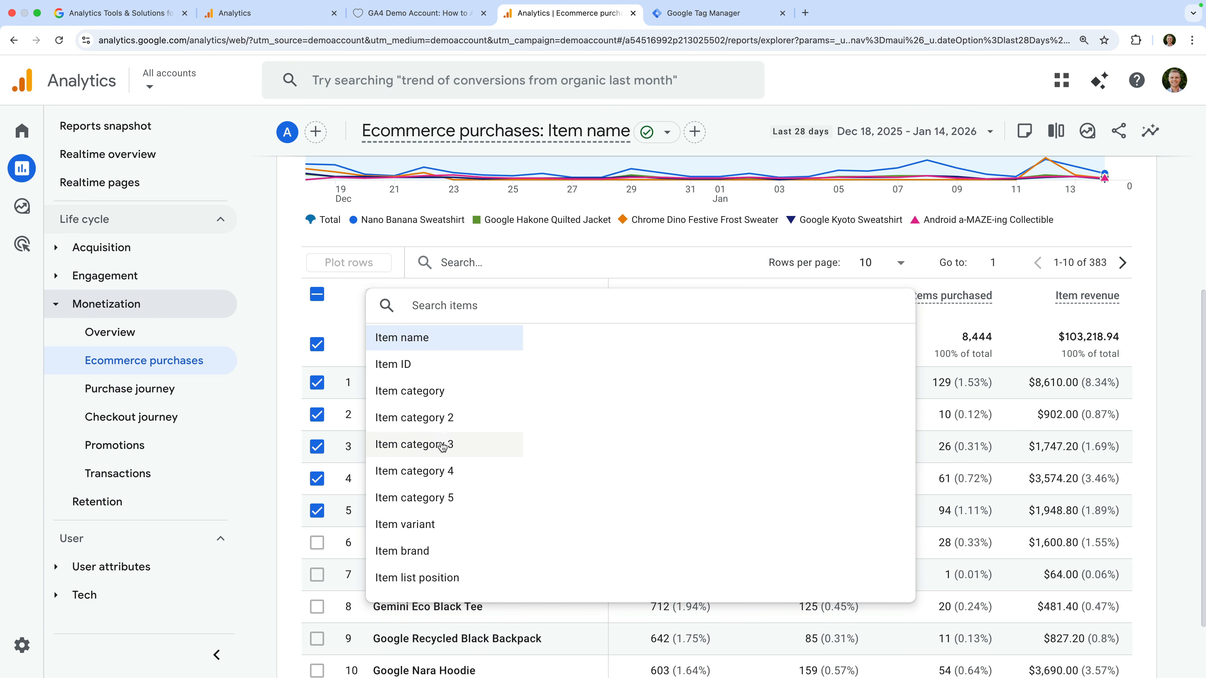
left_click(290, 325)
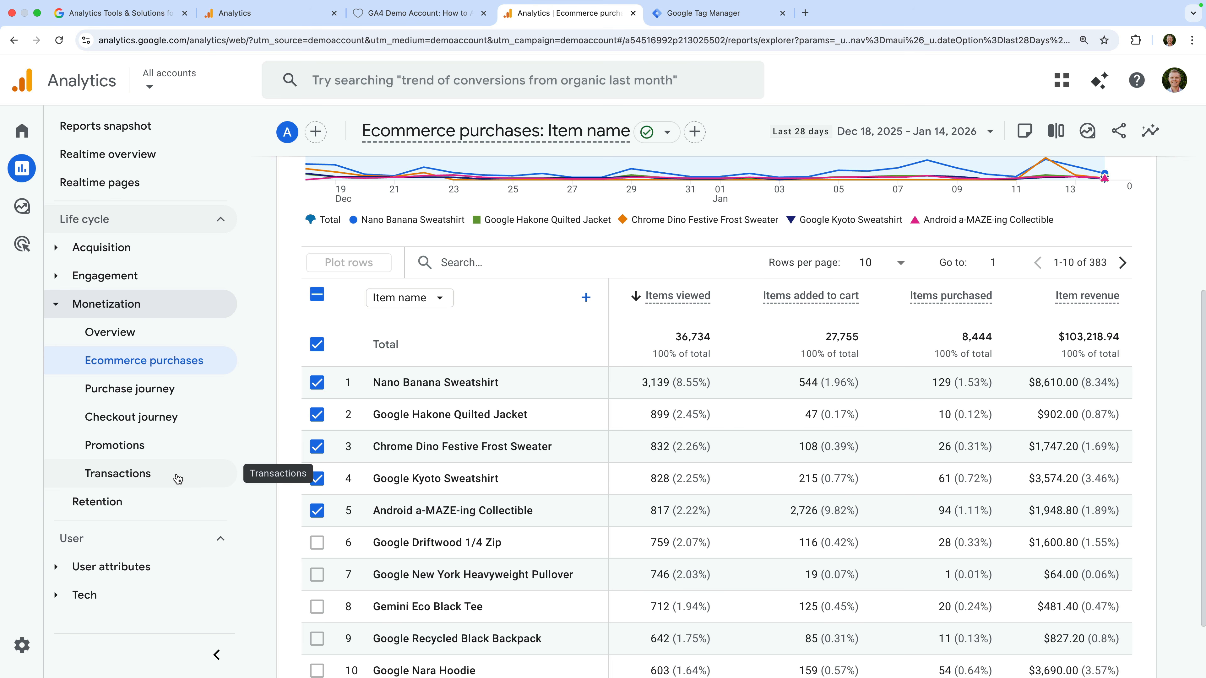
Step: Open the User attributes overview, collapse the Monetization group, and review the country, city, gender, interests, age and language cards
left_click(188, 565)
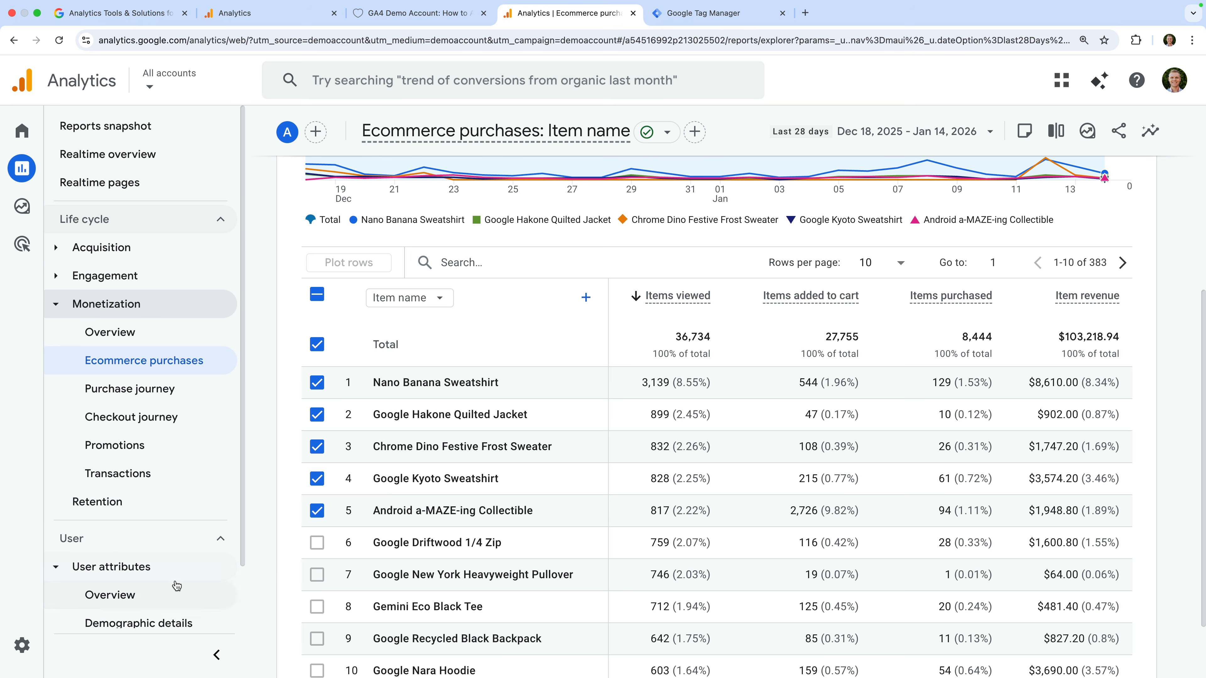
left_click(167, 595)
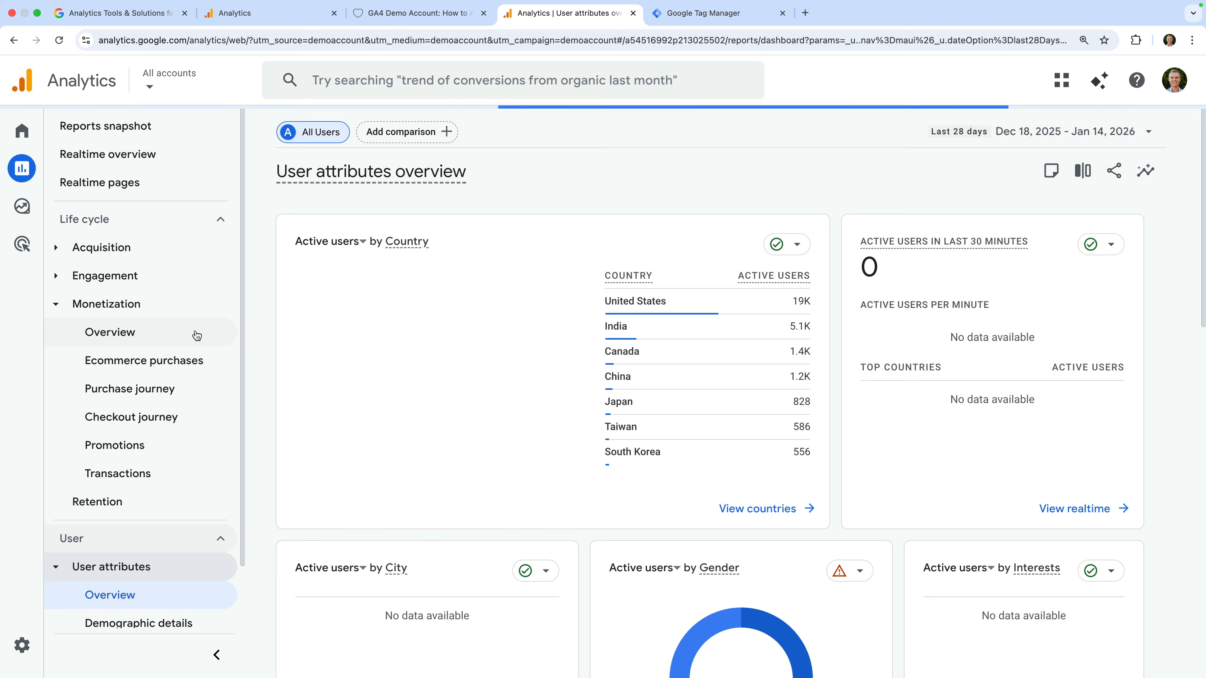
left_click(193, 304)
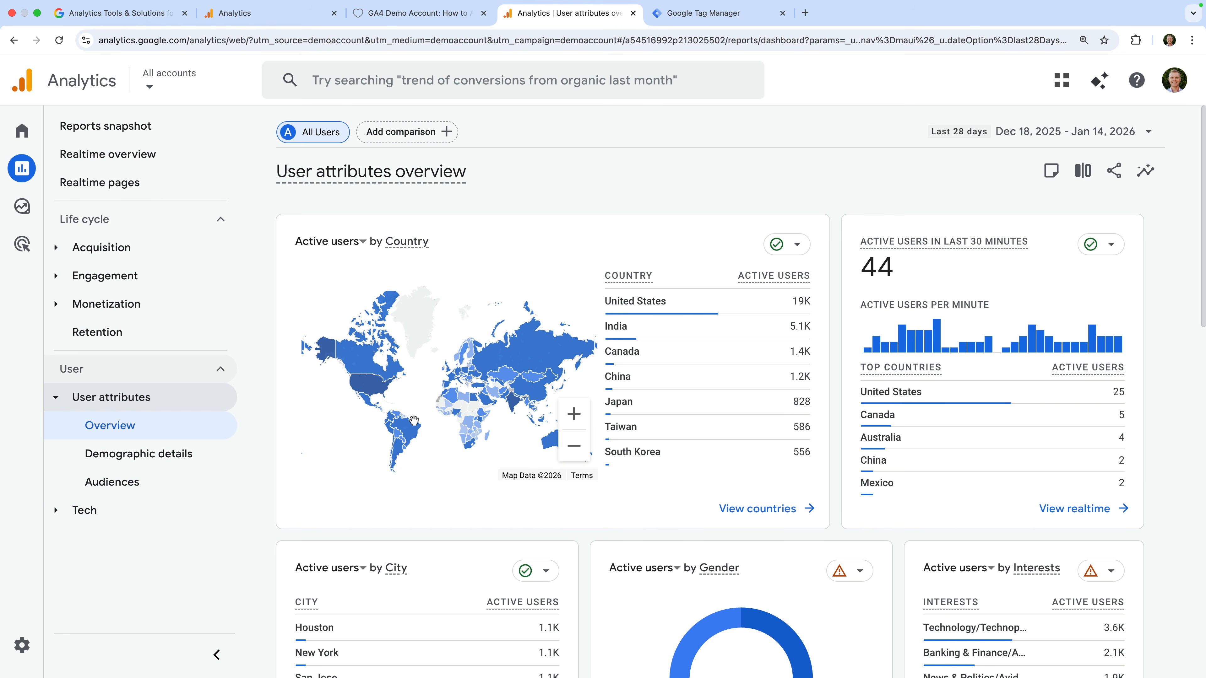
scroll(509, 501, "down", 4)
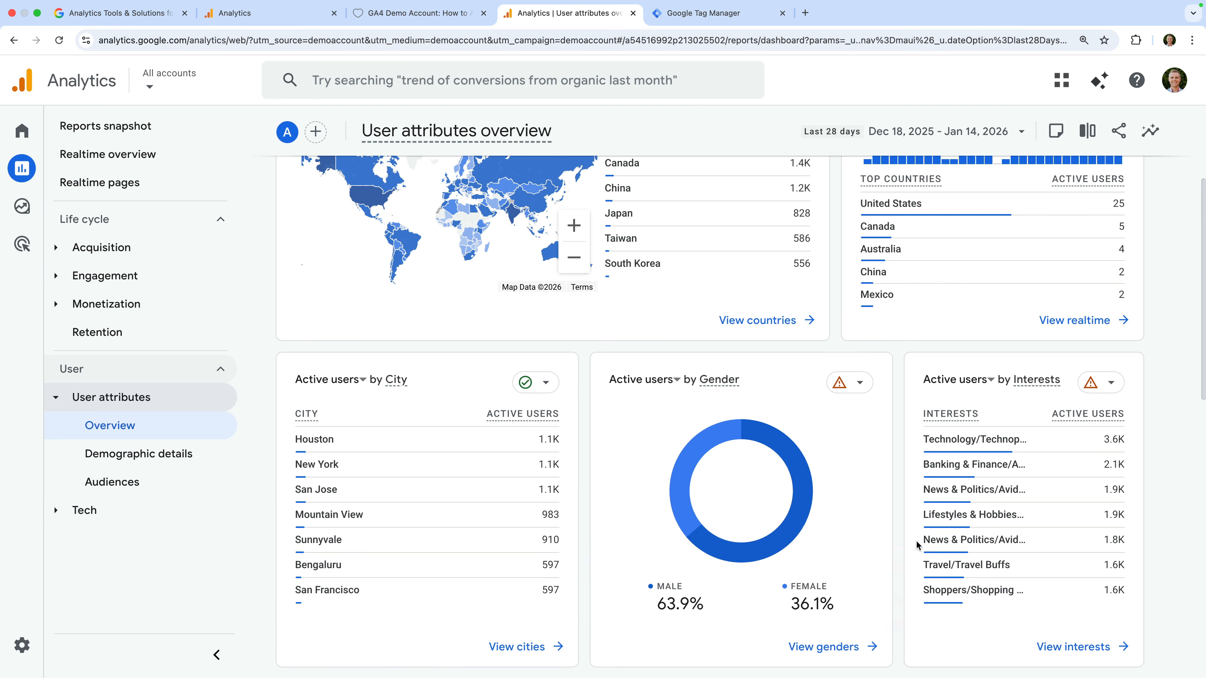
scroll(916, 540, "down", 7)
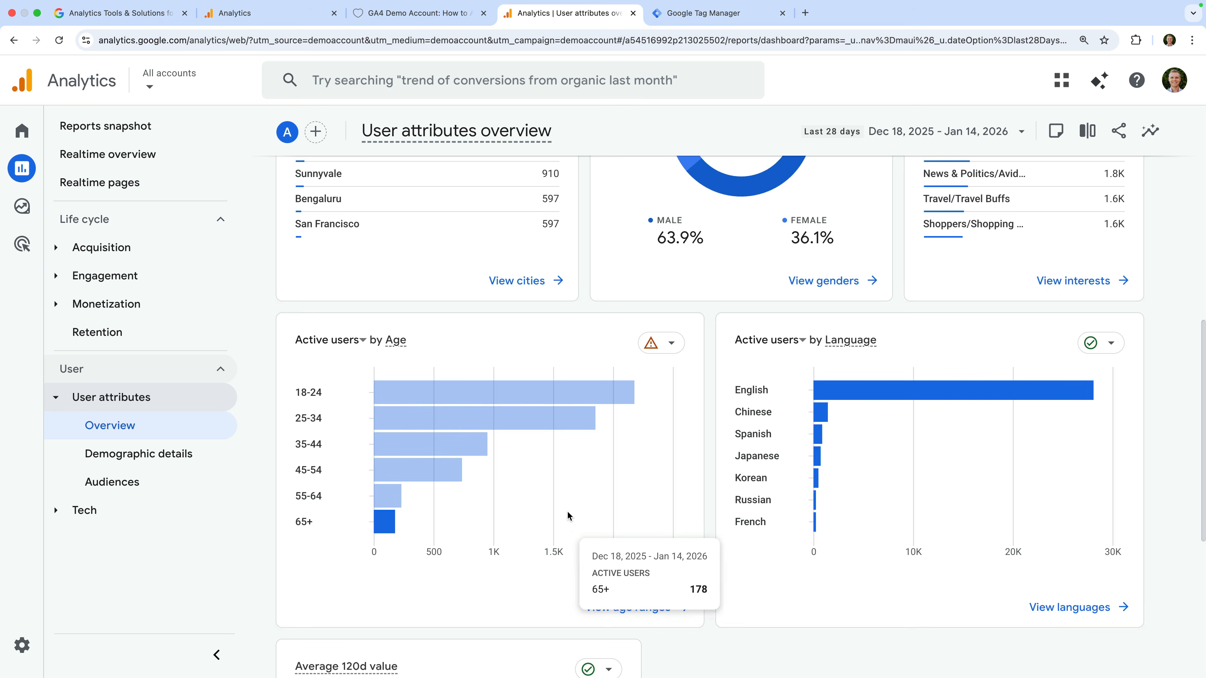
Step: Open the Demographic details report and change the table's primary dimension from Country to City
left_click(189, 460)
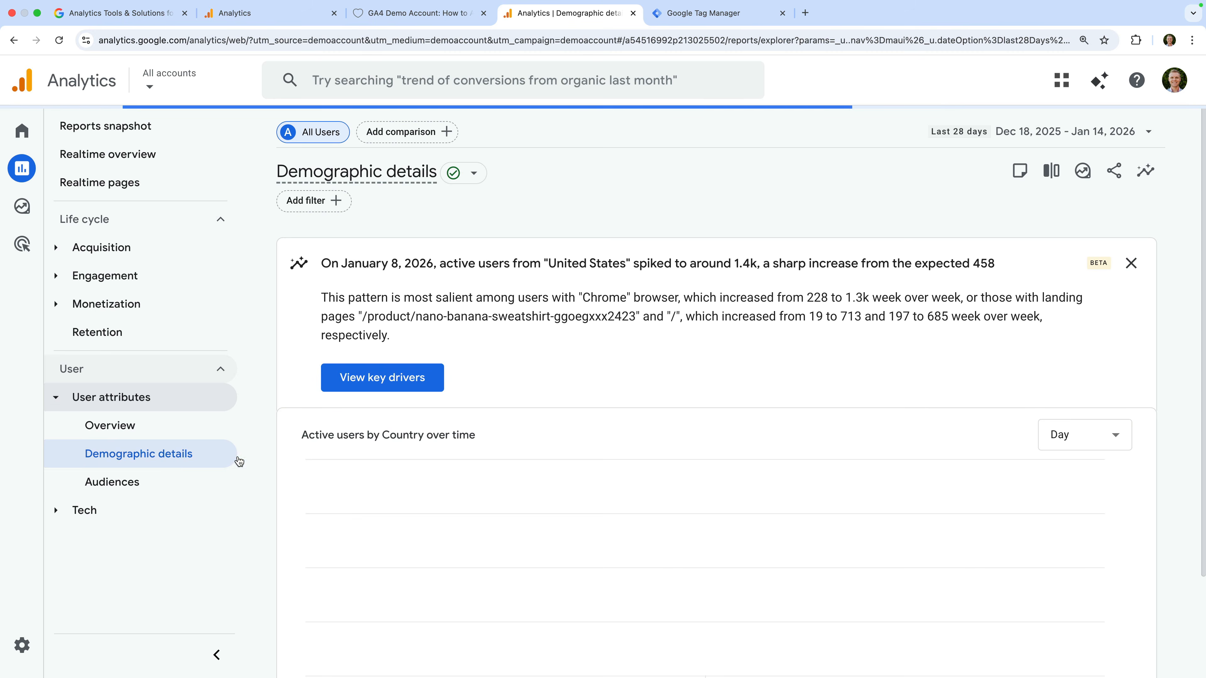
scroll(313, 474, "down", 10)
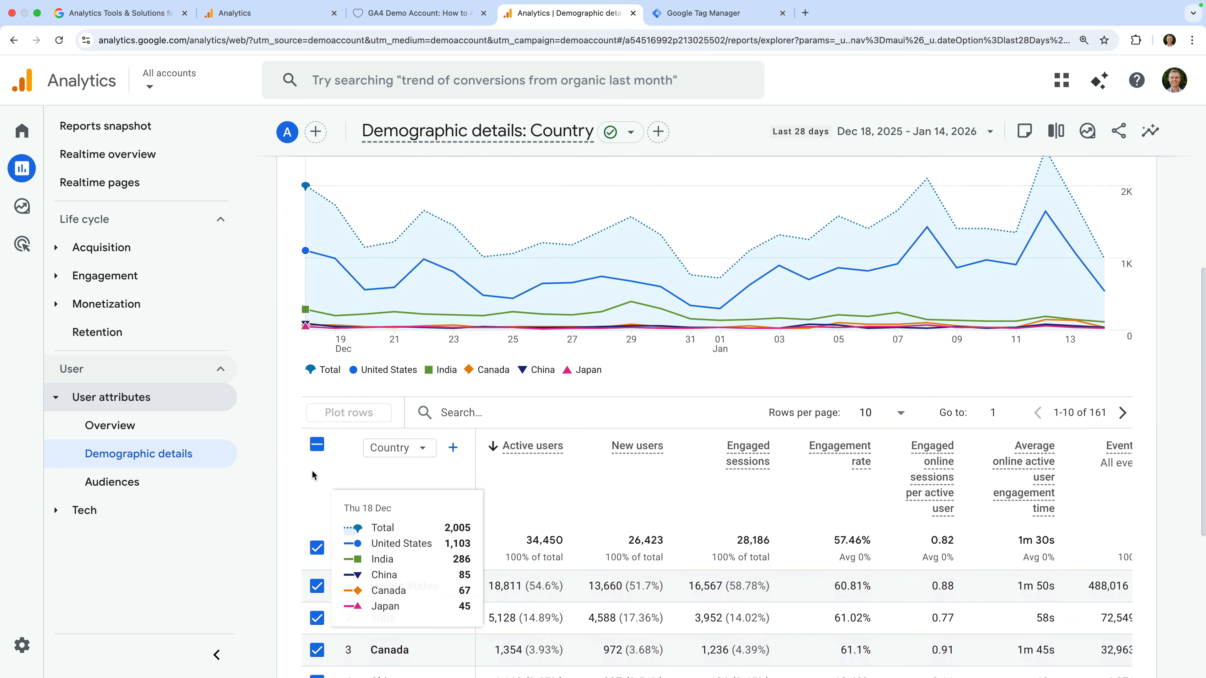
scroll(313, 474, "down", 2)
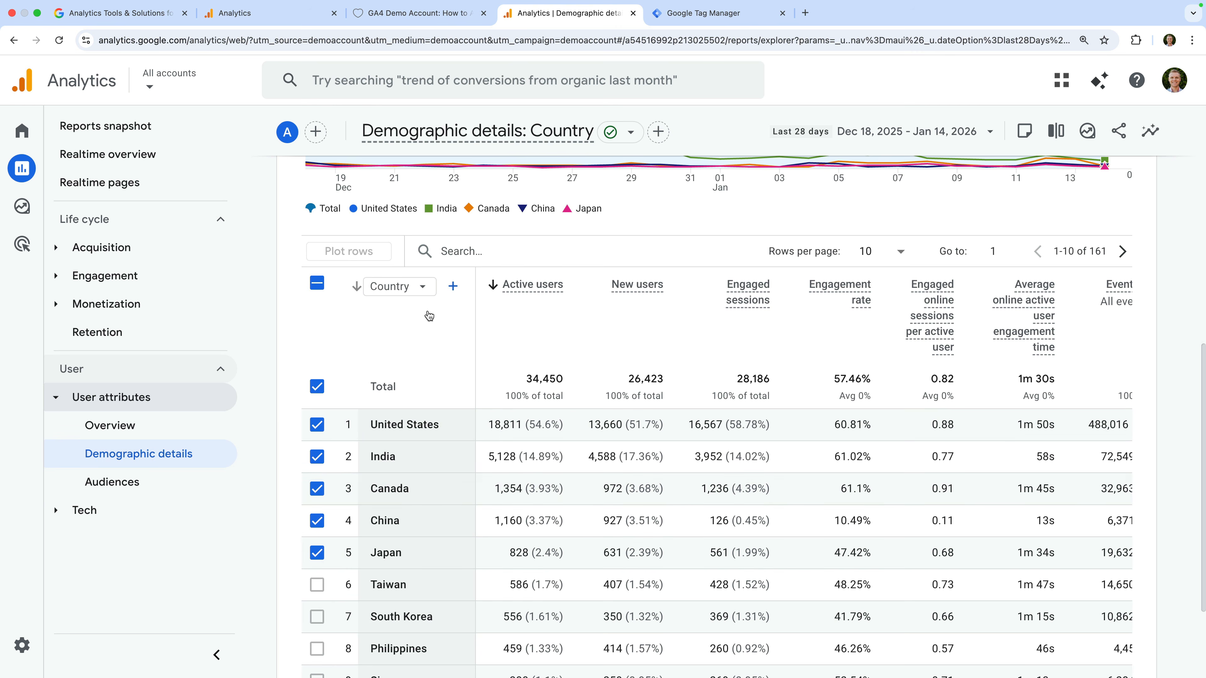
left_click(419, 285)
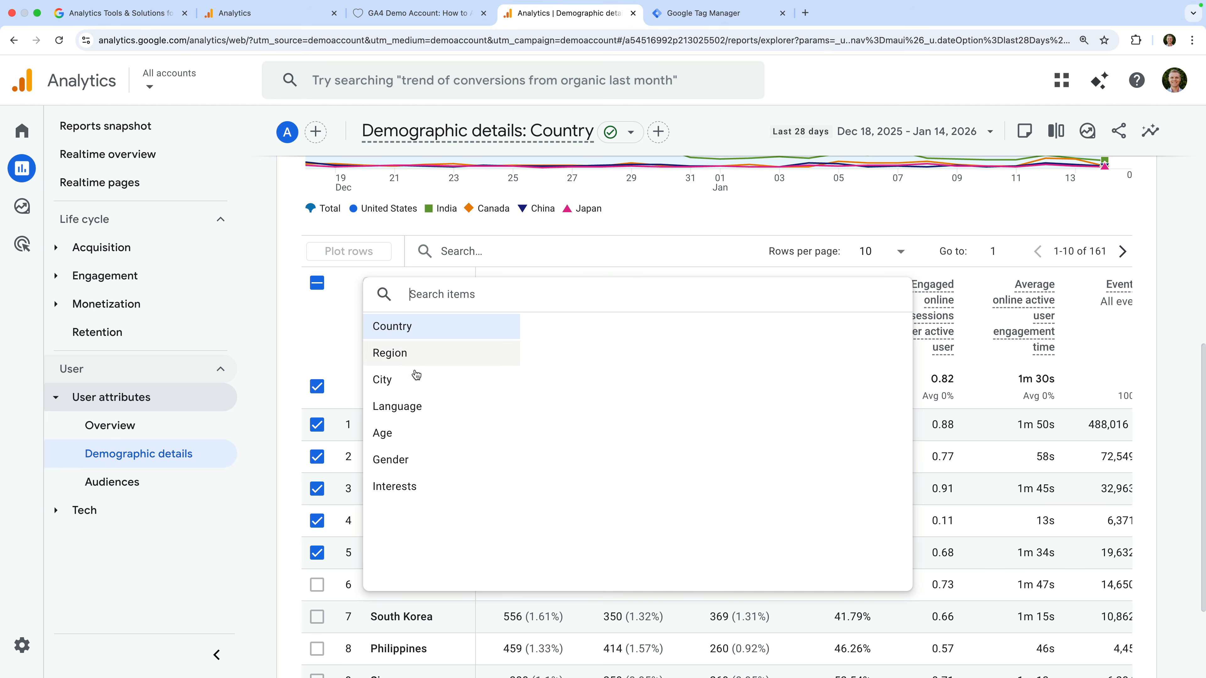
left_click(402, 383)
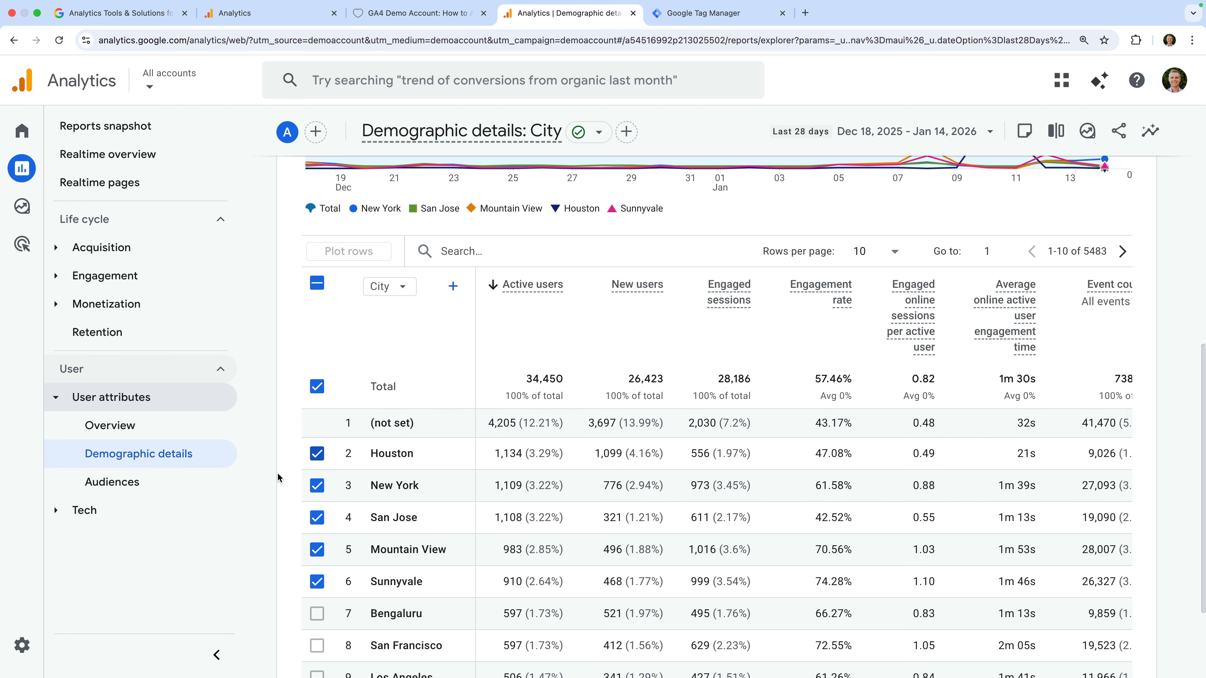
Step: Open the Tech overview report and collapse the User attributes group
left_click(221, 512)
left_click(184, 538)
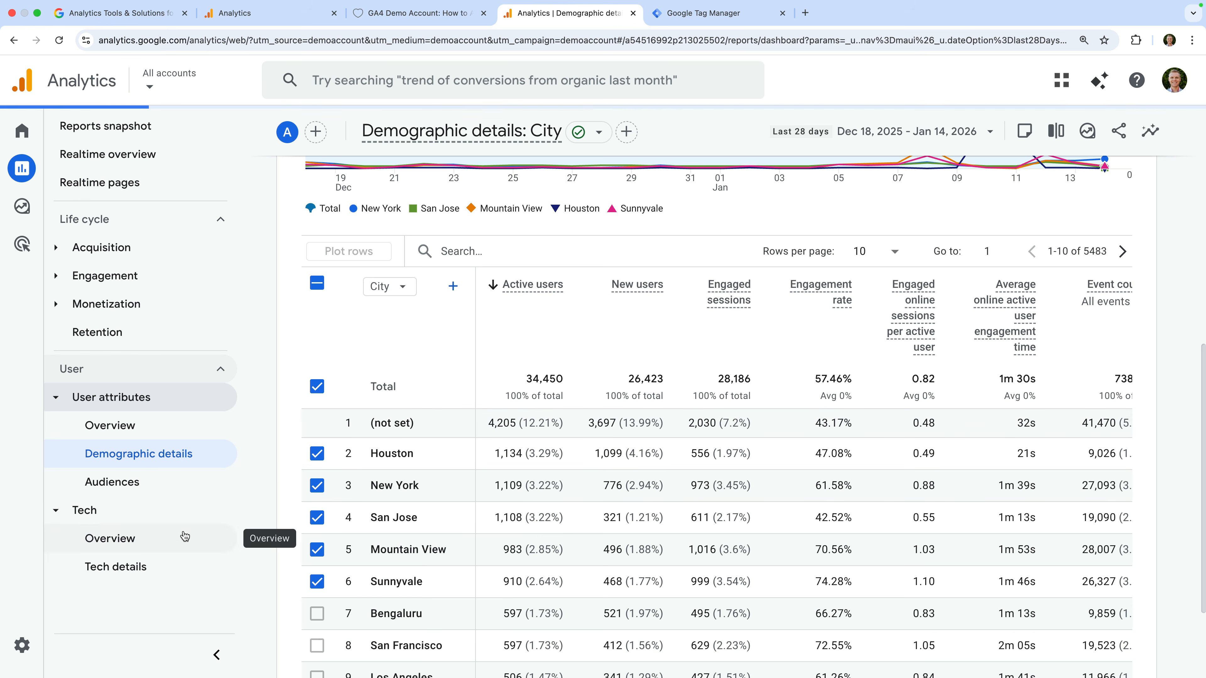
left_click(187, 405)
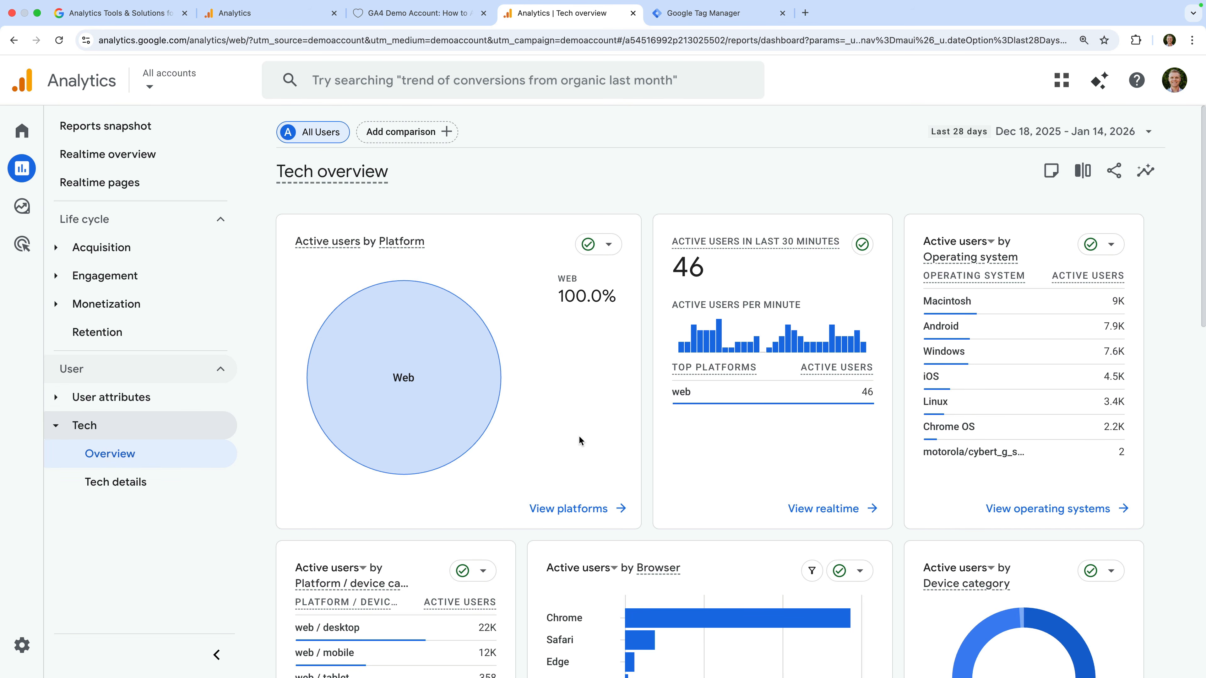
Step: Look over the Tech overview cards for platform, operating system, browser, device category, screen resolution and app version
scroll(579, 437, "down", 3)
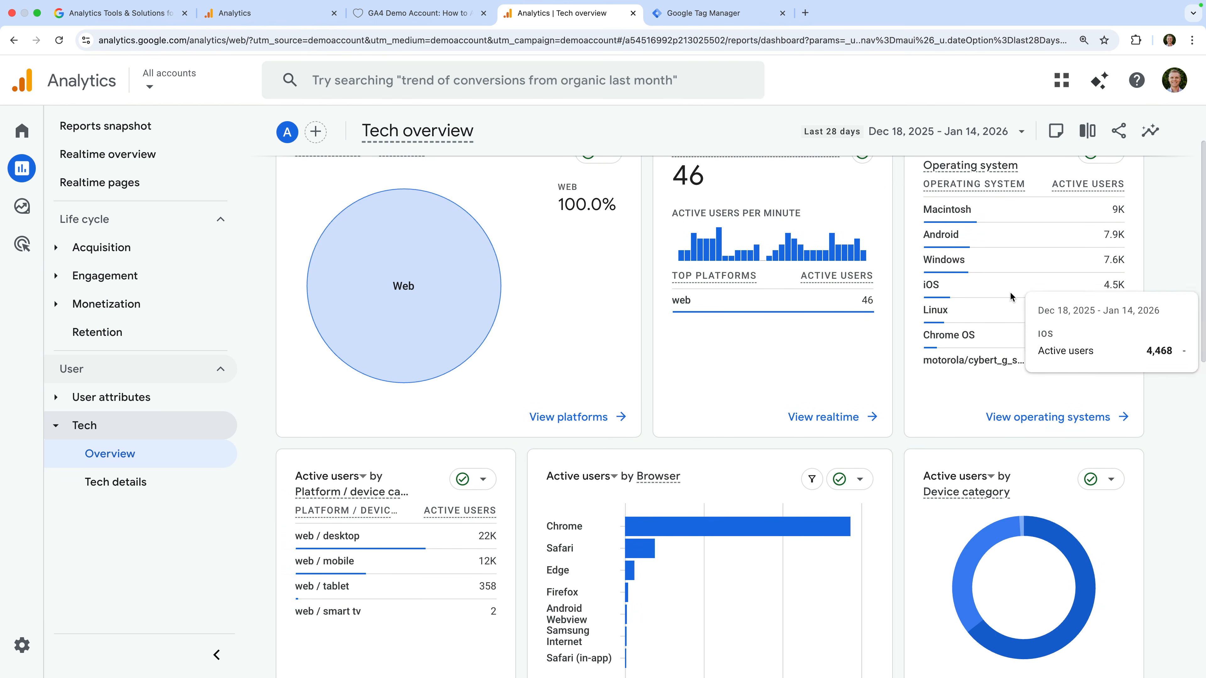
scroll(794, 384, "down", 3)
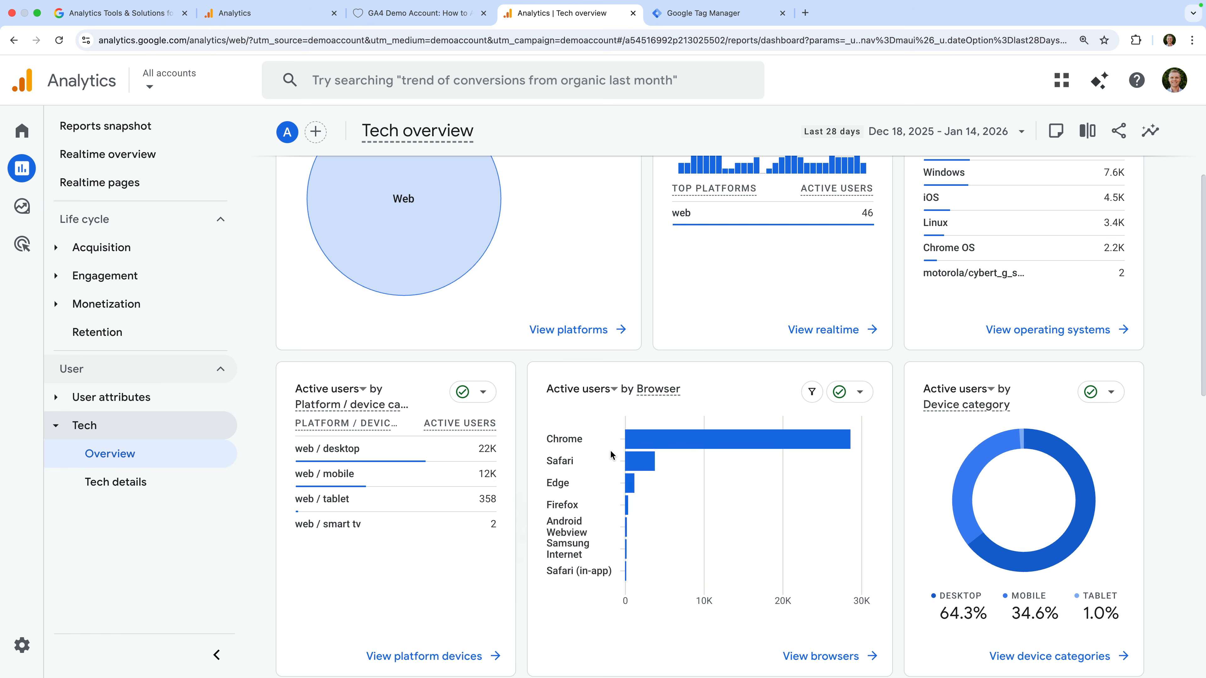
scroll(697, 482, "down", 4)
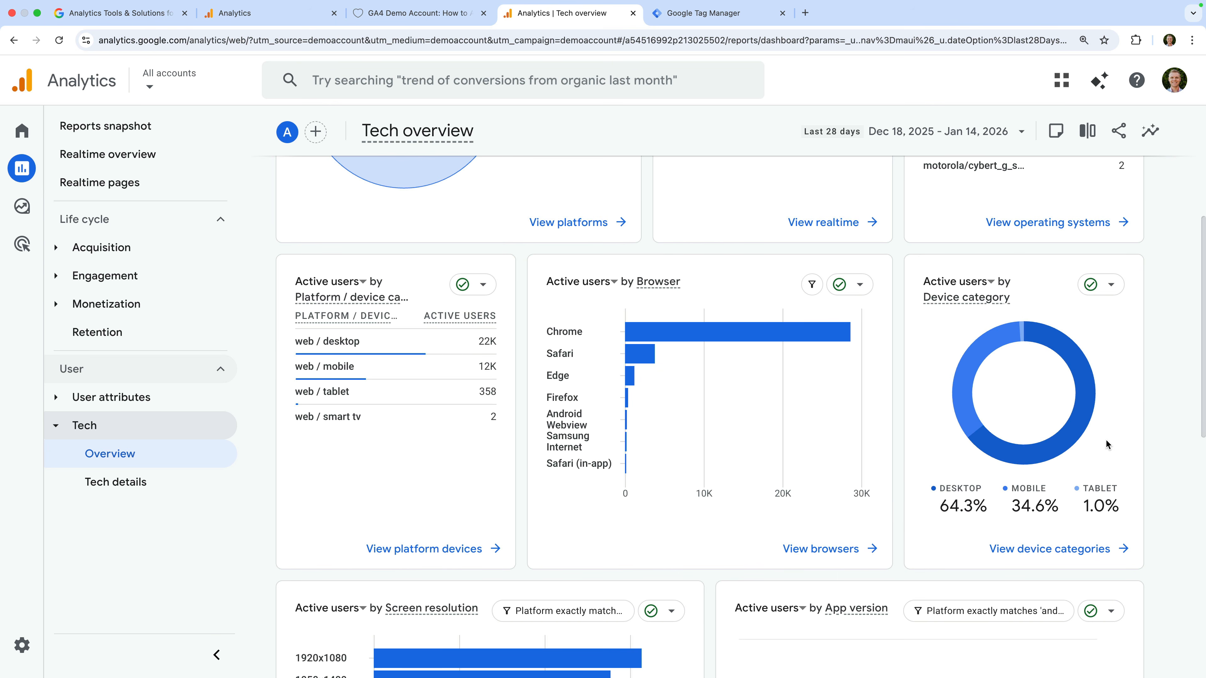
scroll(1116, 437, "down", 10)
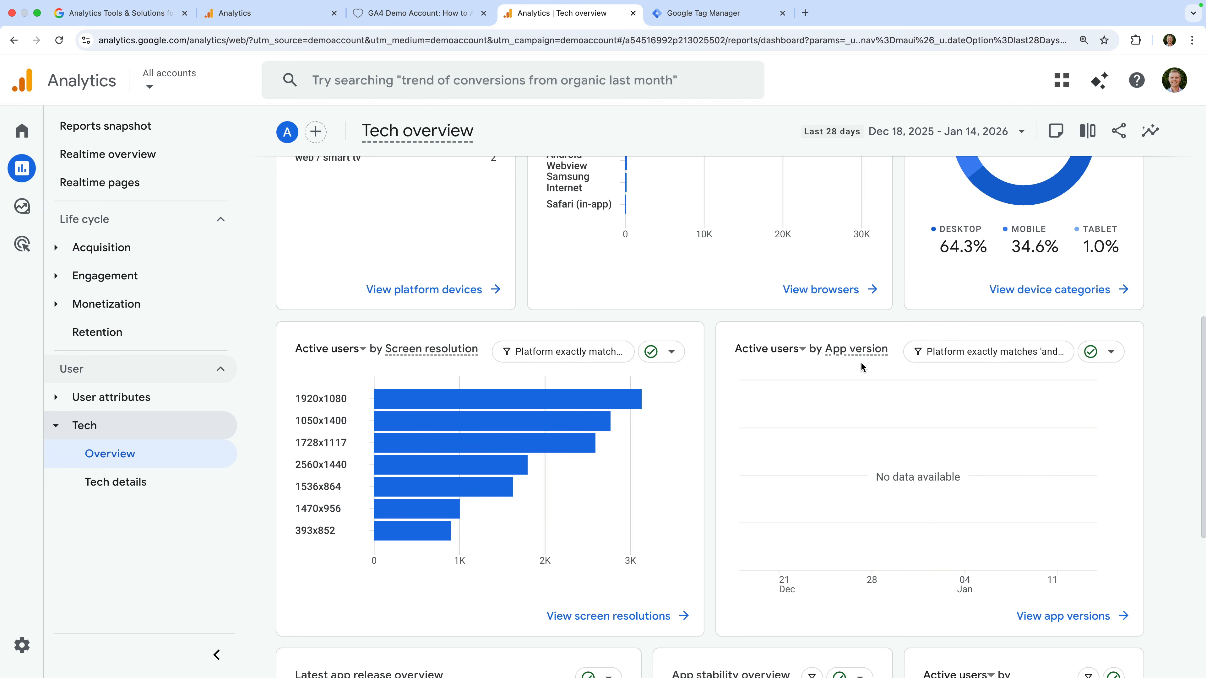
scroll(860, 362, "down", 3)
scroll(860, 362, "up", 5)
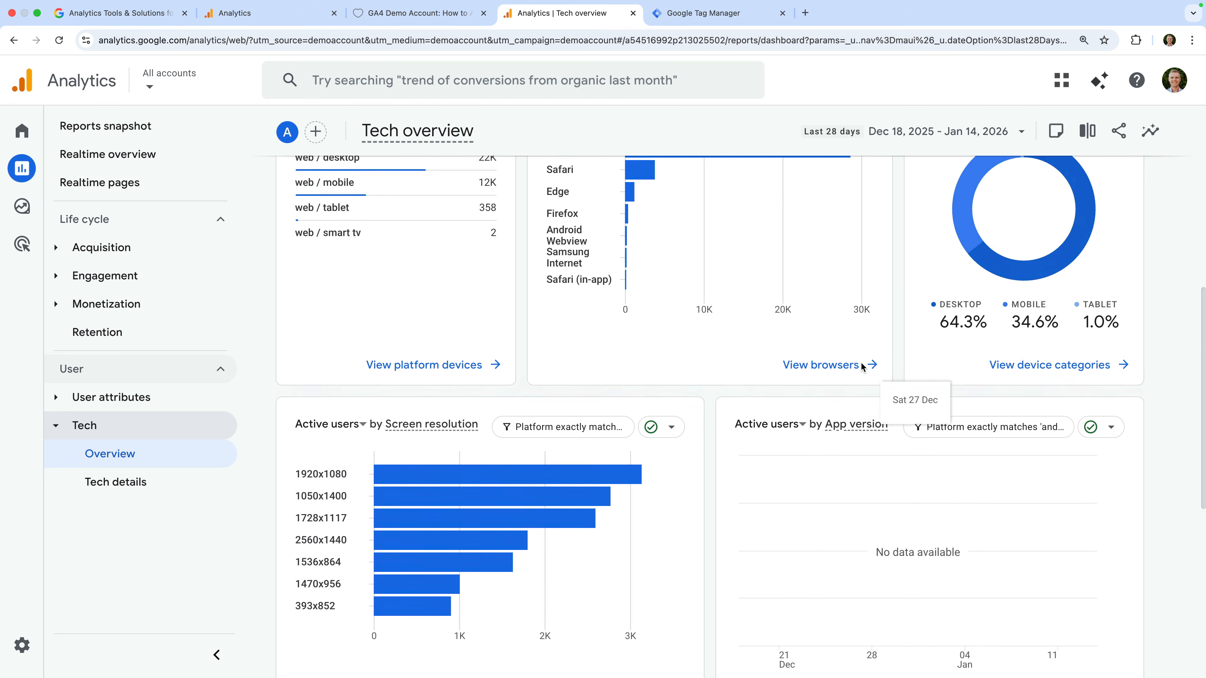
scroll(860, 362, "up", 10)
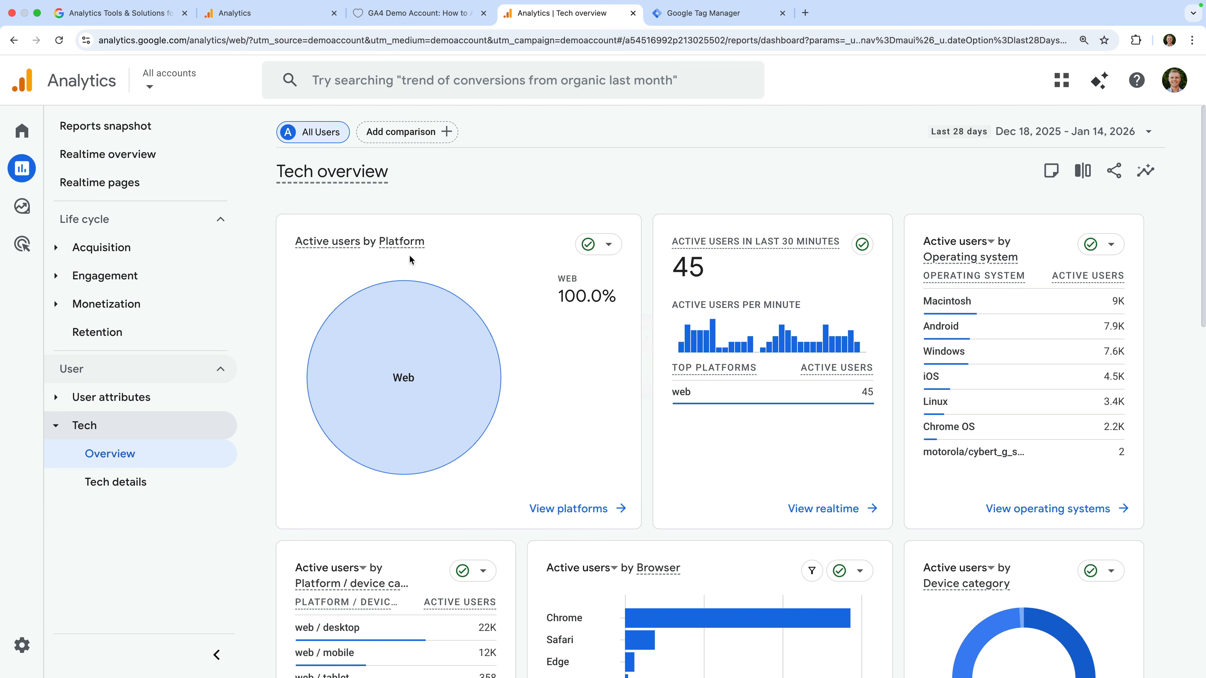
mouse_move(449, 336)
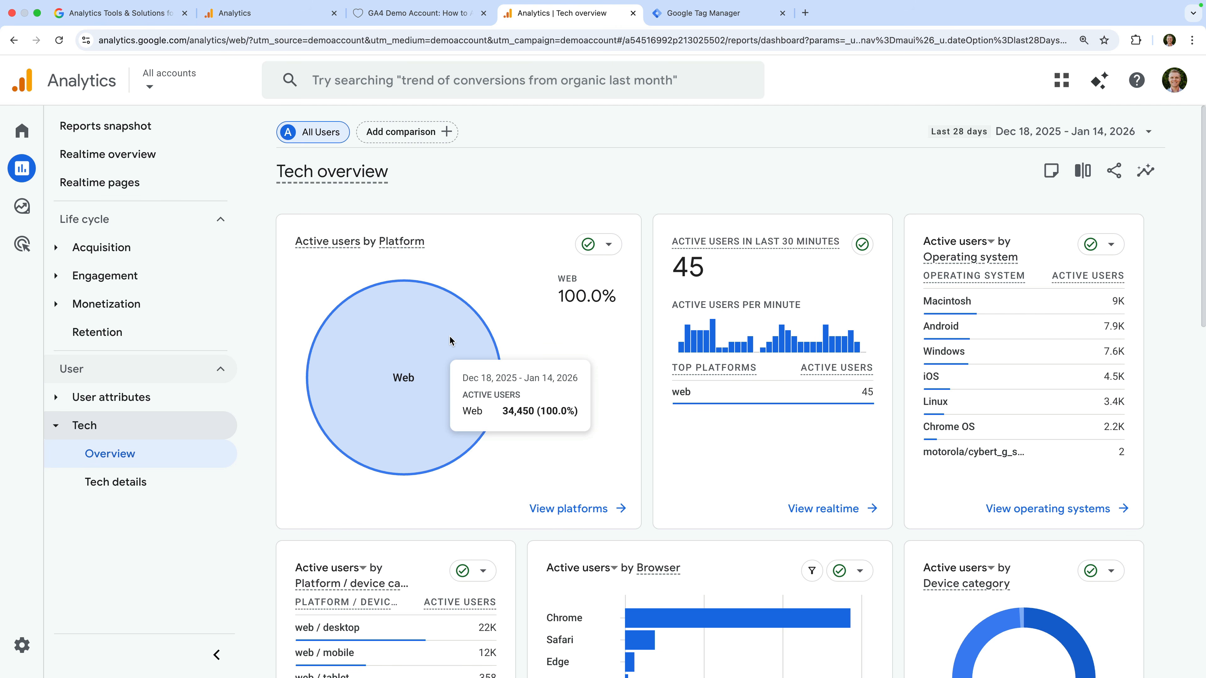
Step: Open the Tech details report and review the user and engagement metrics for each browser
left_click(163, 483)
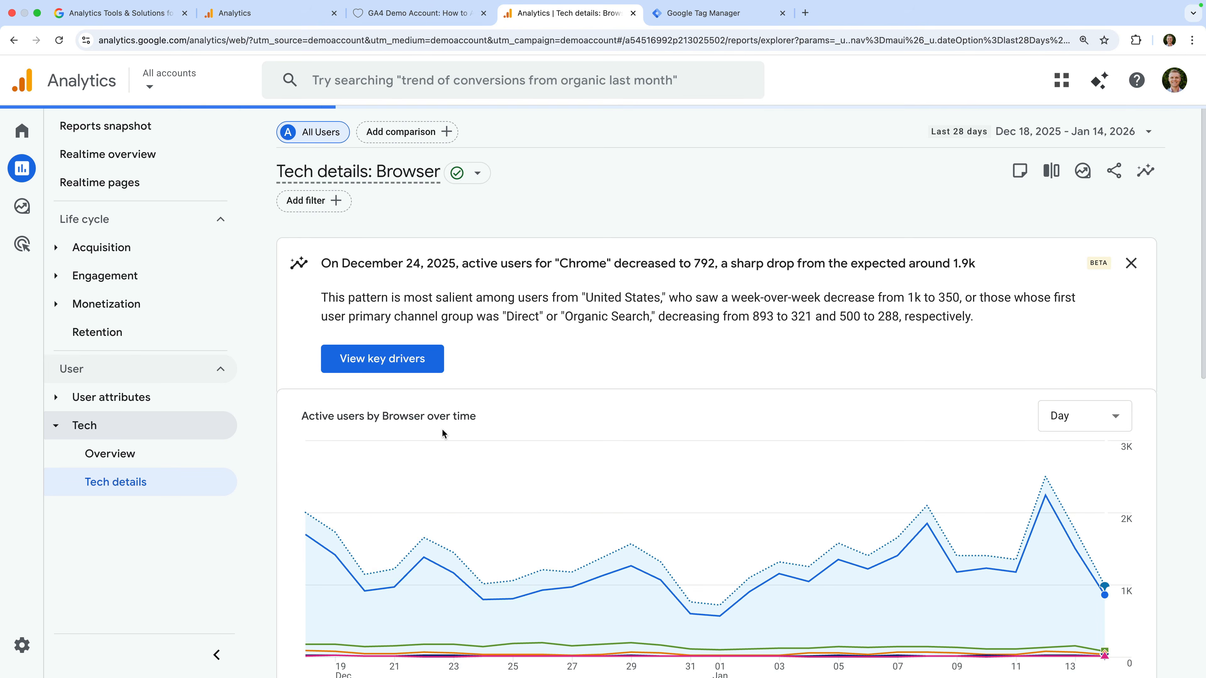
scroll(441, 430, "down", 5)
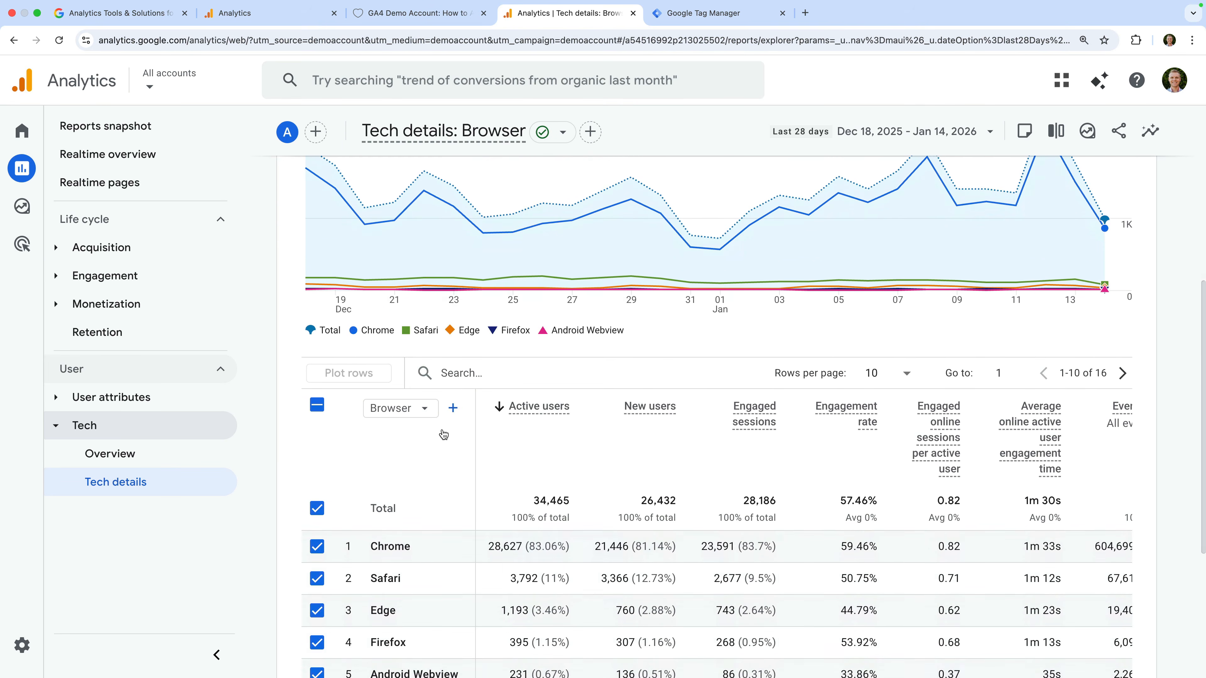
scroll(444, 434, "down", 3)
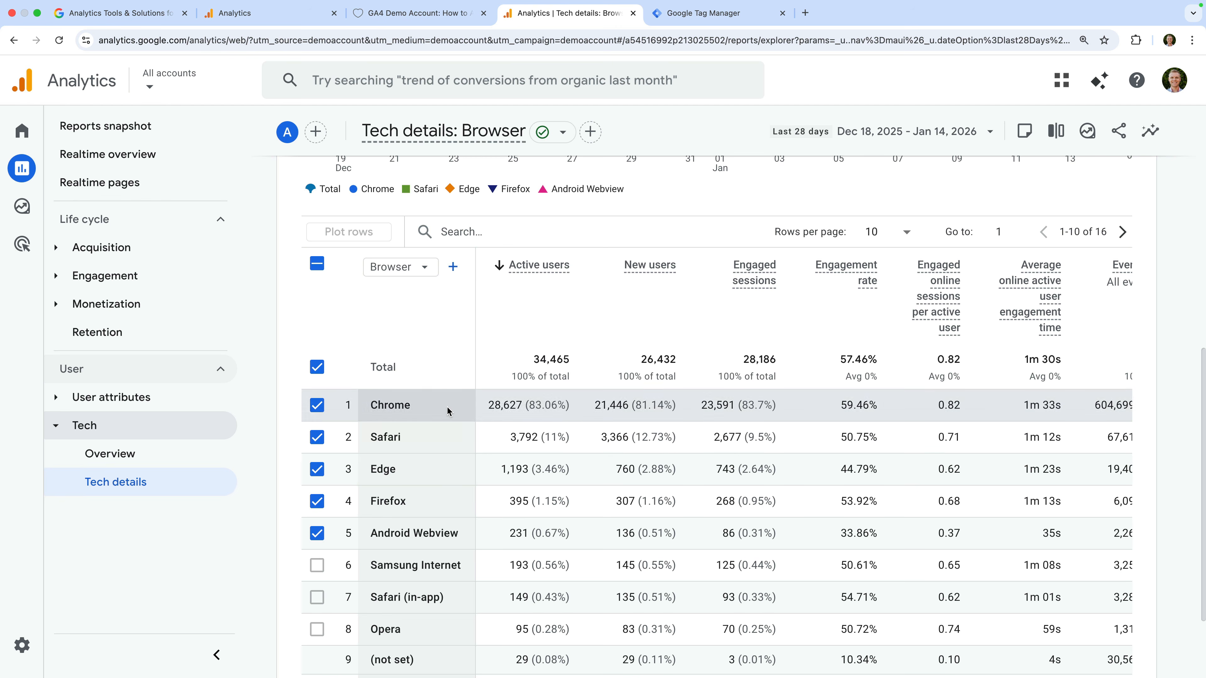
Step: Switch the Tech details table's primary dimension to OS version and finally to Device category
left_click(425, 267)
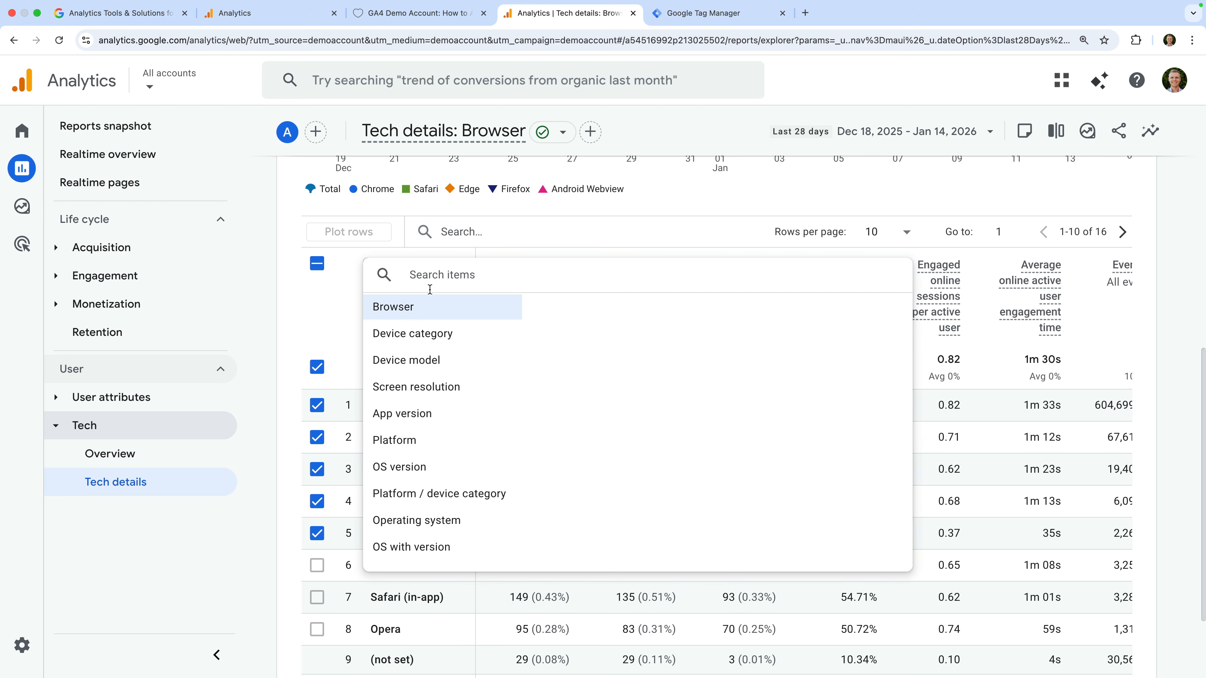
left_click(434, 460)
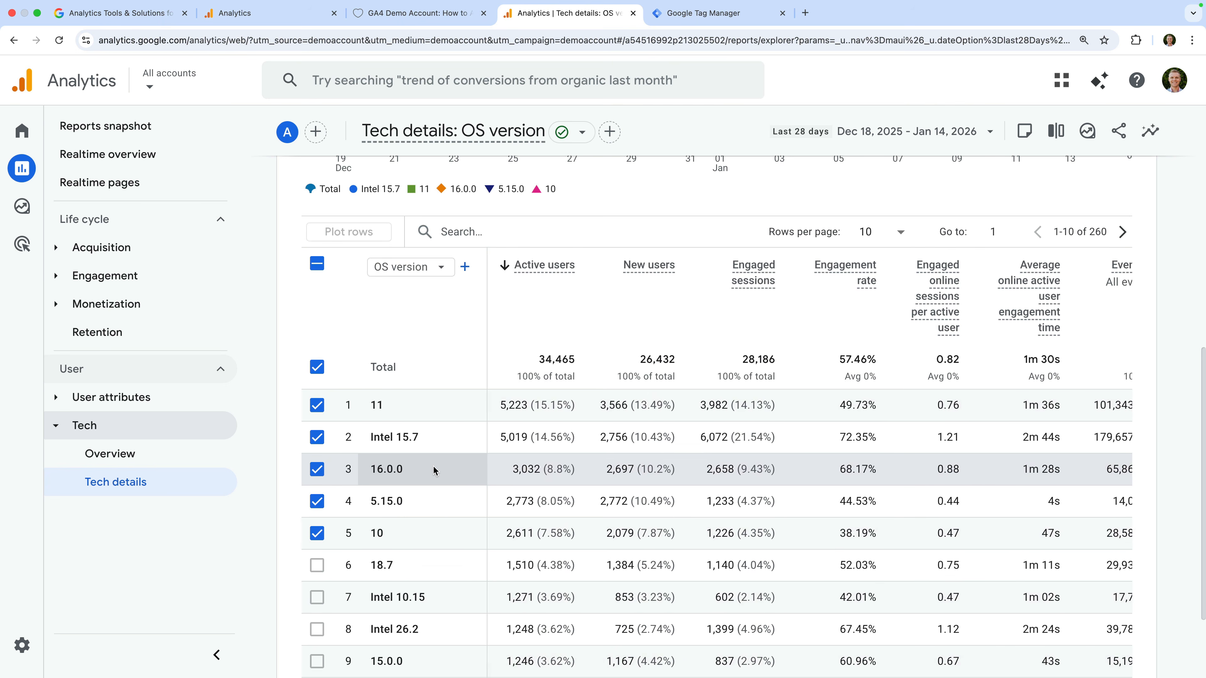
left_click(421, 268)
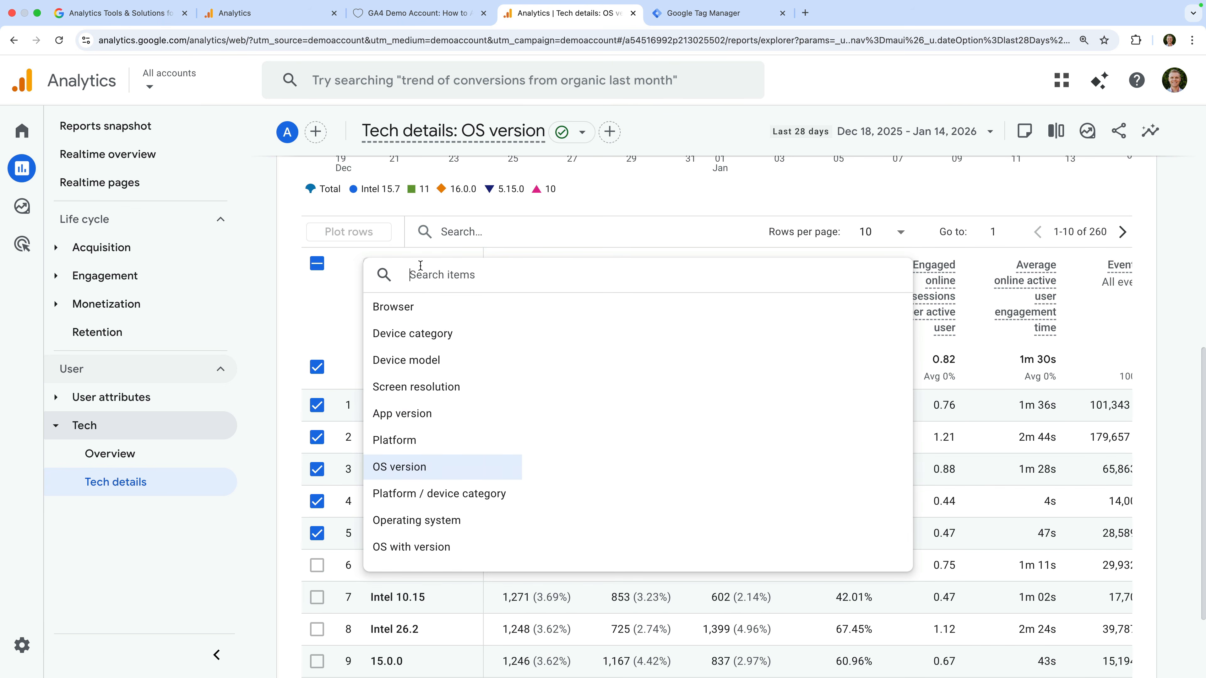
left_click(428, 338)
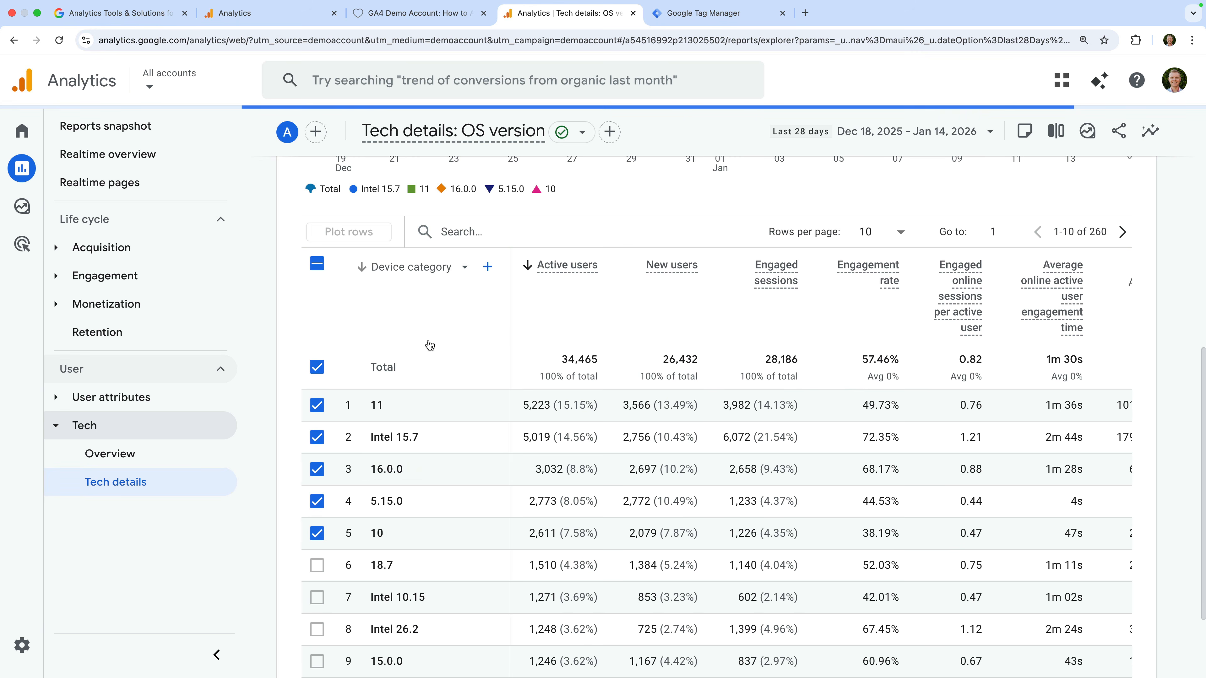
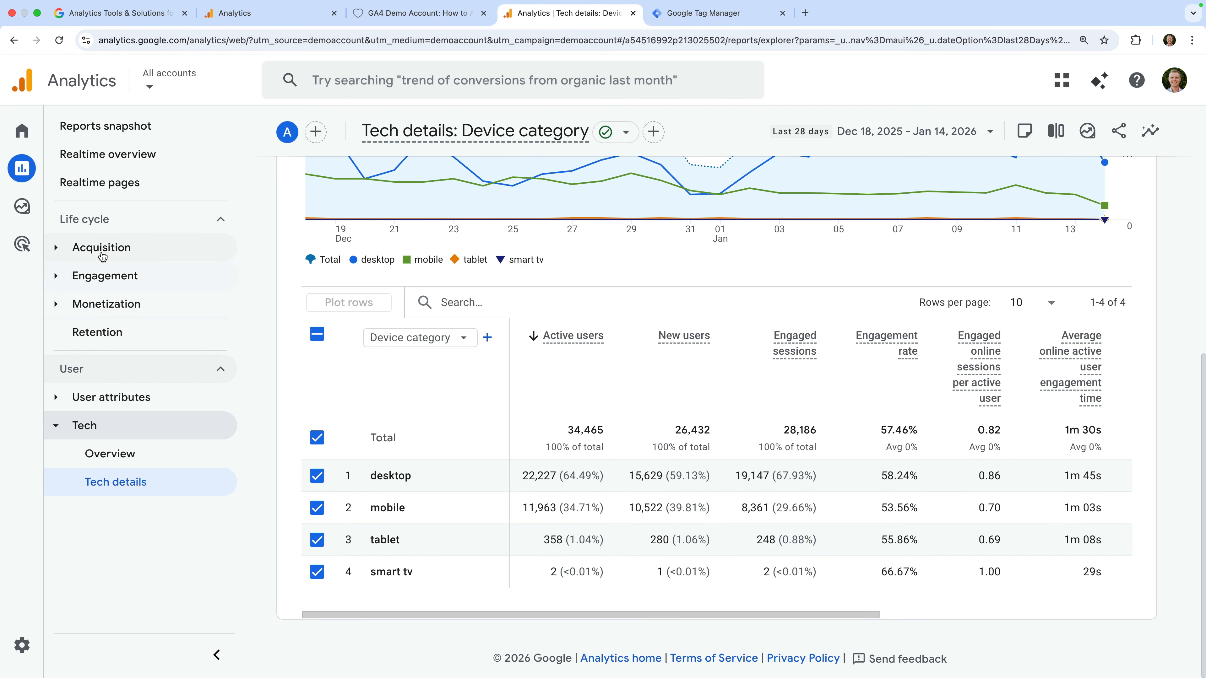
Step: Open Explorations and browse the templates from Blank through User lifetime, along with the list of existing explorations
left_click(32, 207)
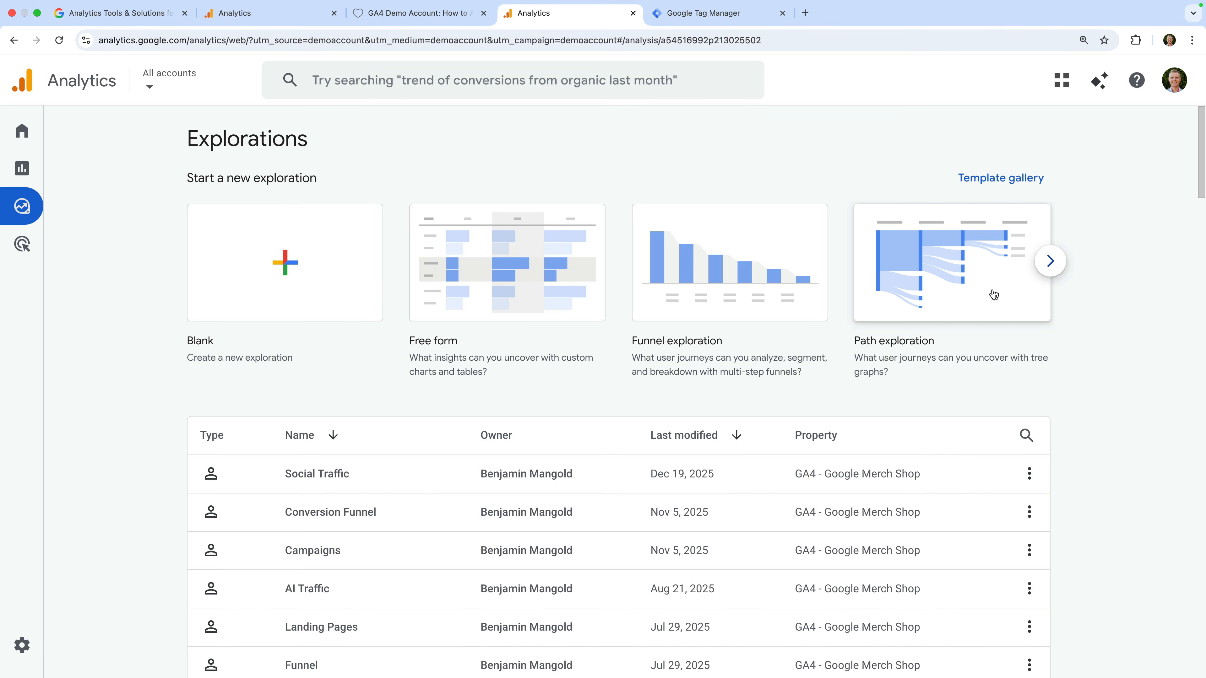
left_click(1050, 261)
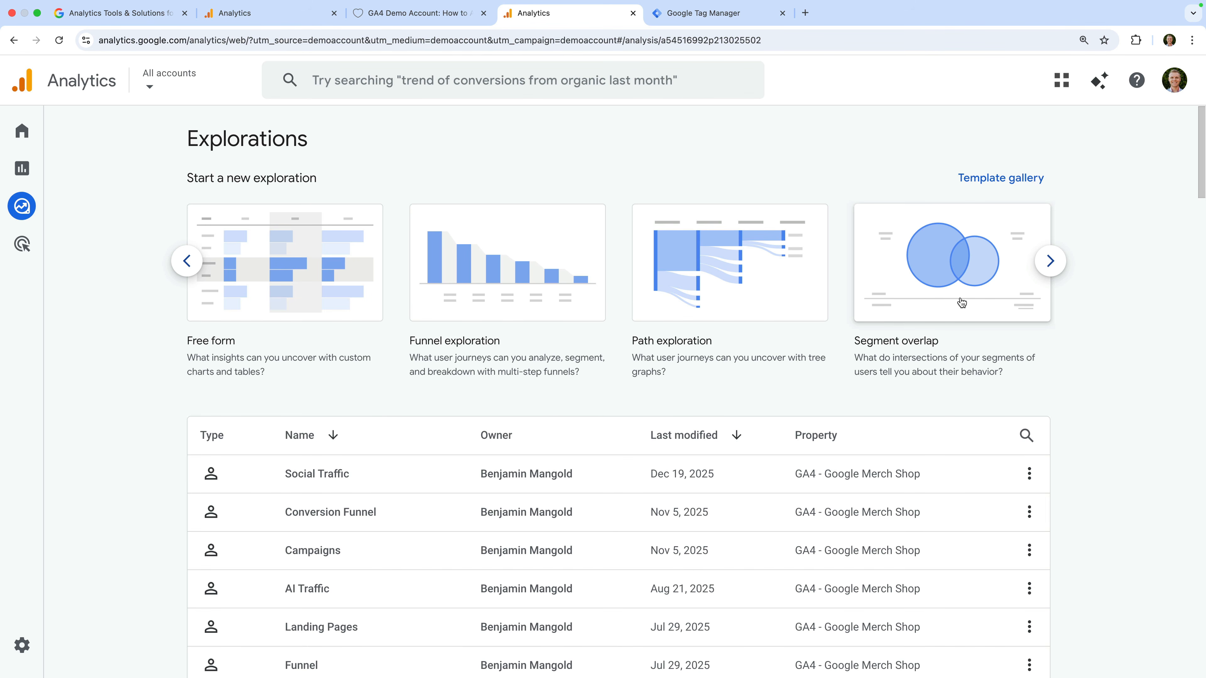
left_click(1047, 264)
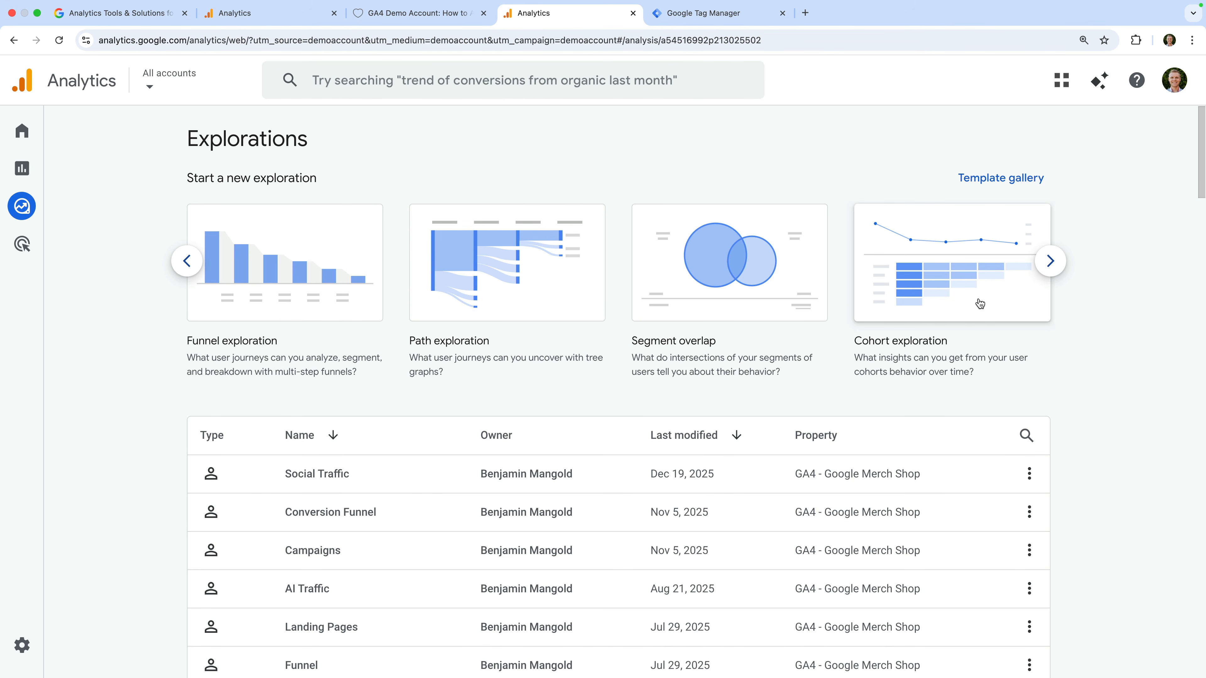
left_click(1049, 261)
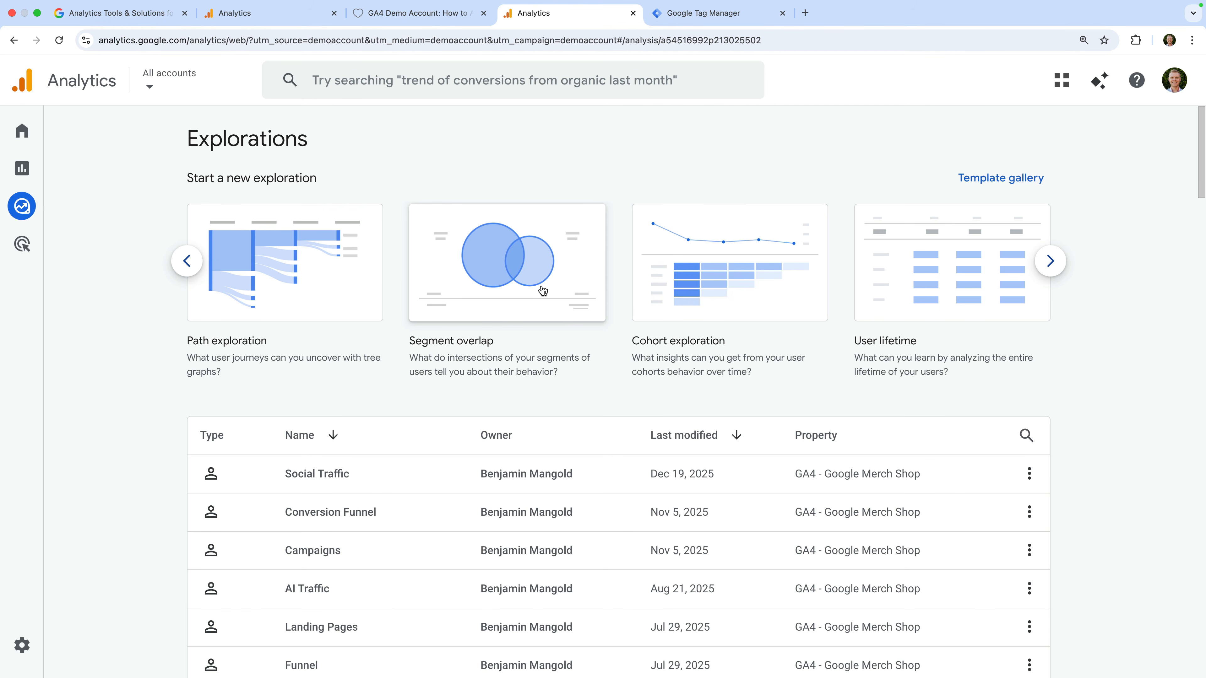
left_click(186, 261)
left_click(187, 262)
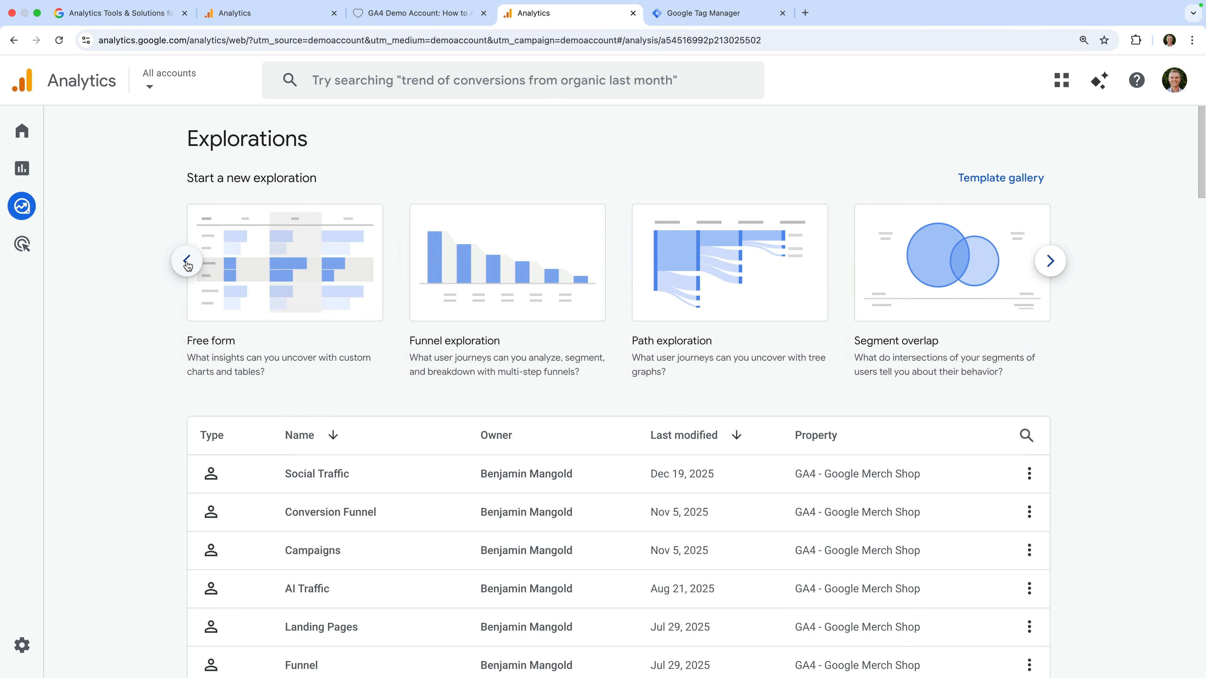
left_click(186, 261)
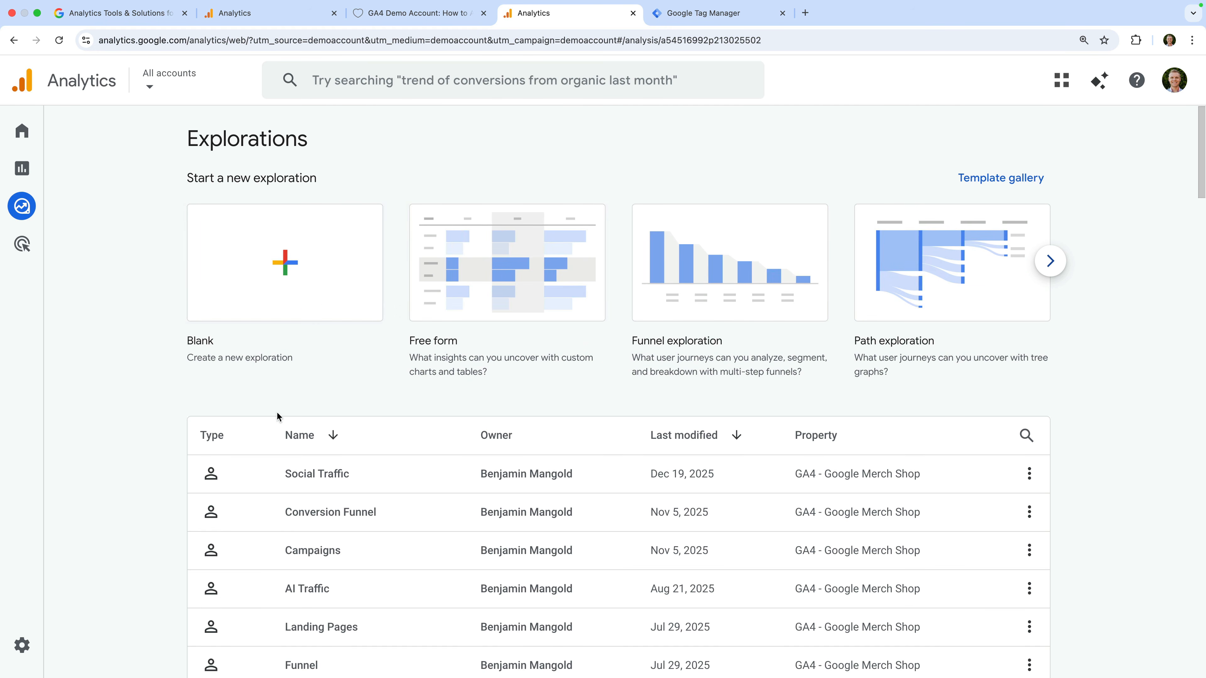
scroll(342, 541, "down", 2)
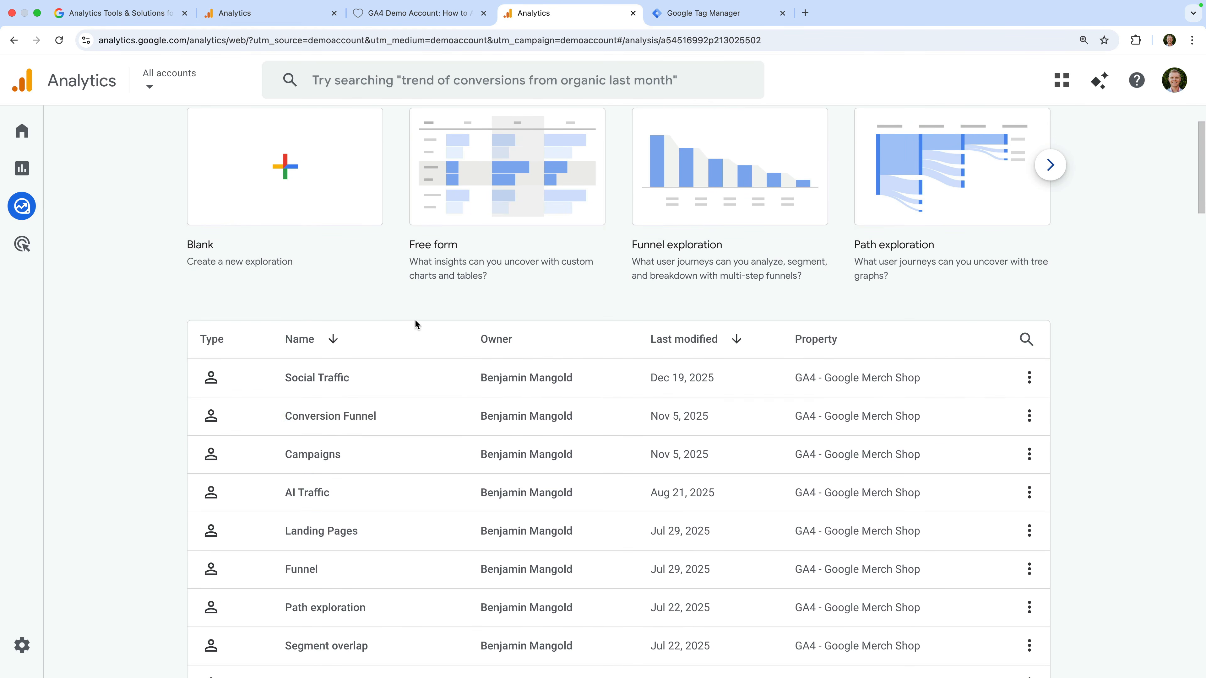
scroll(414, 321, "up", 2)
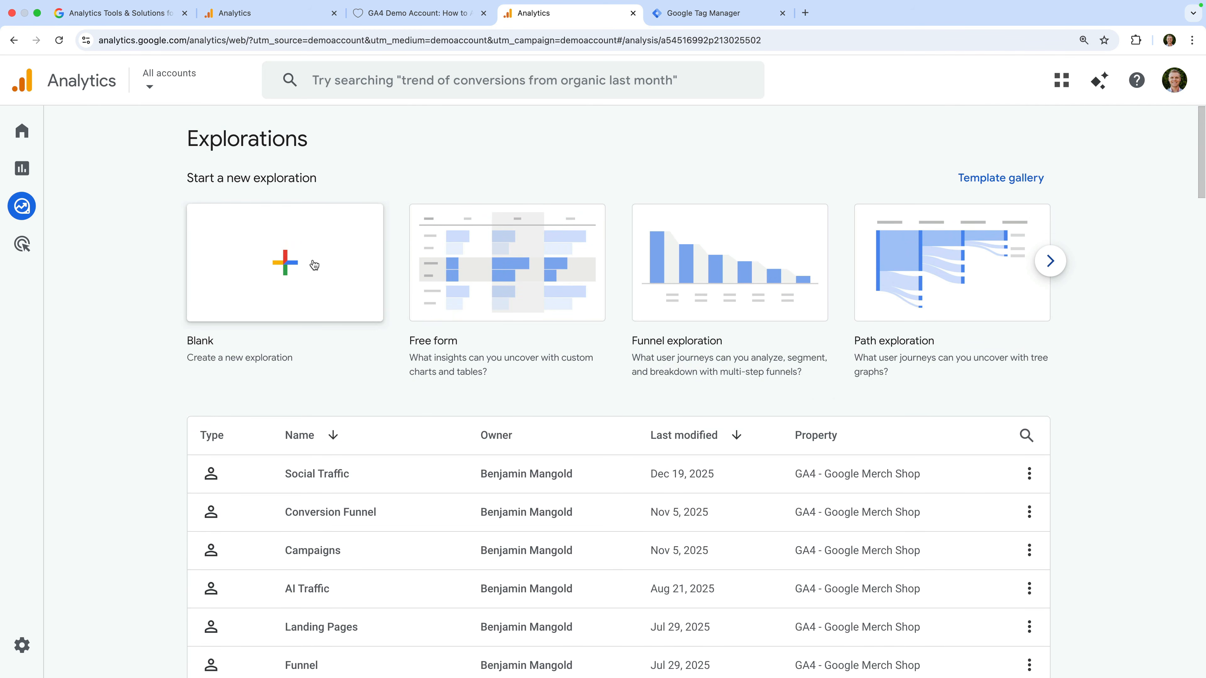
Step: Create a blank exploration and name it Campaigns
left_click(313, 264)
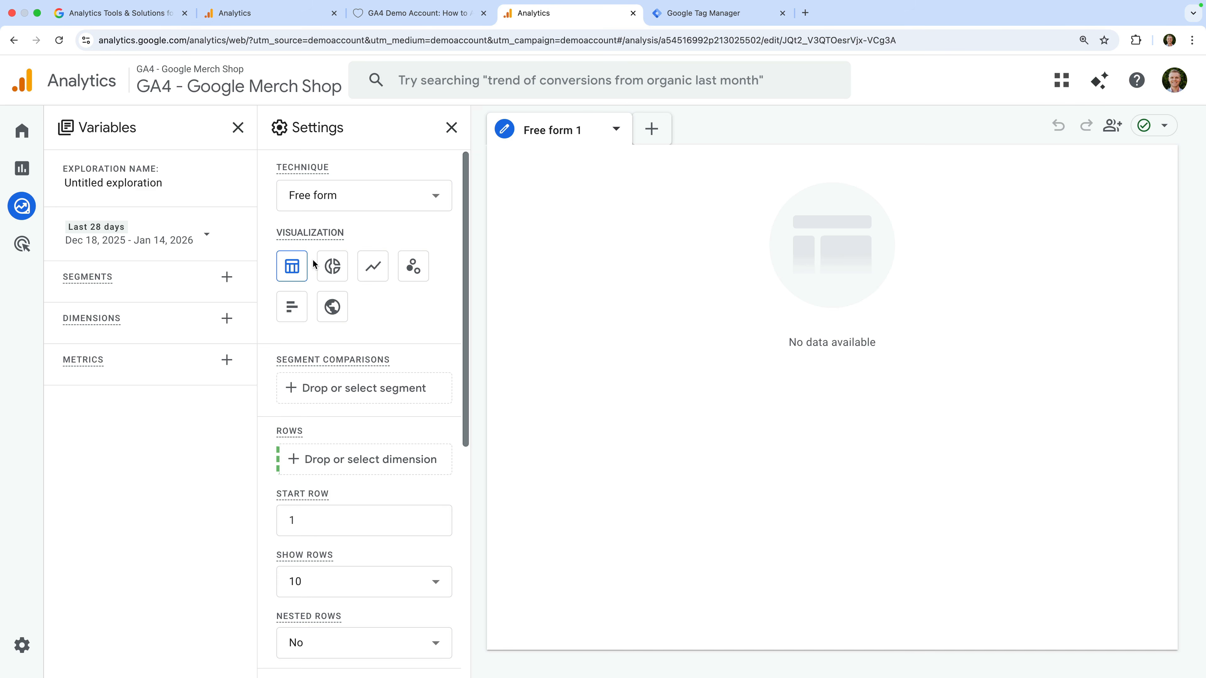
triple_click(157, 183)
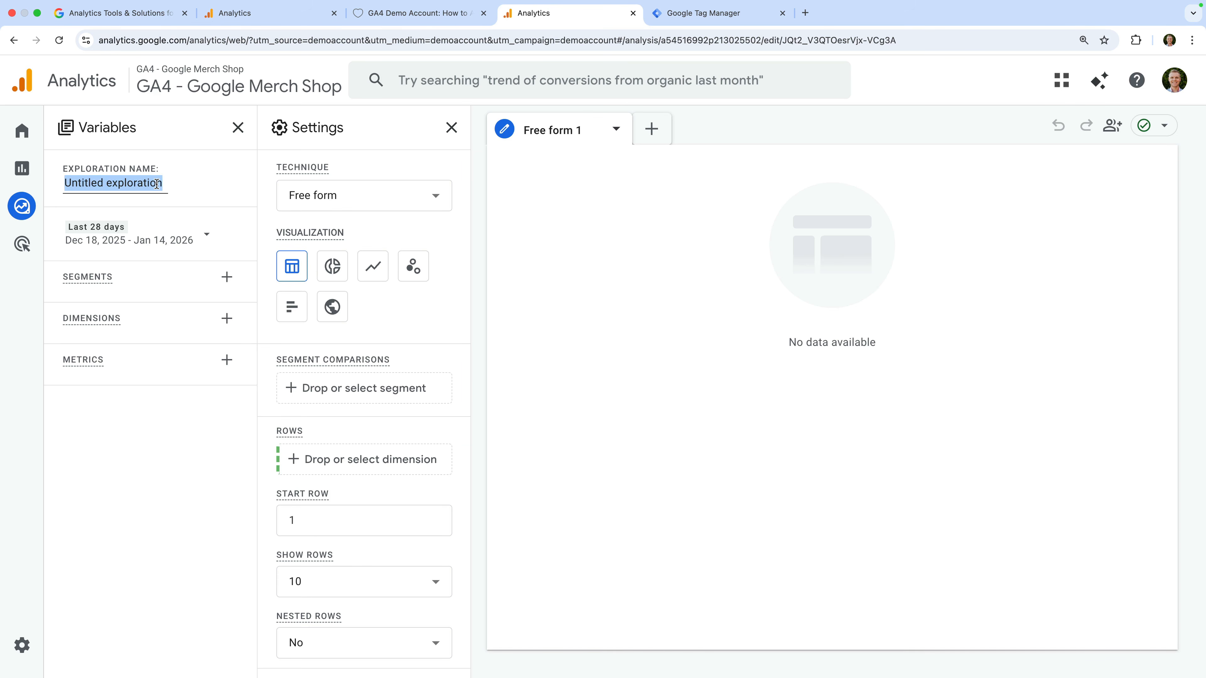
type("Campaigns")
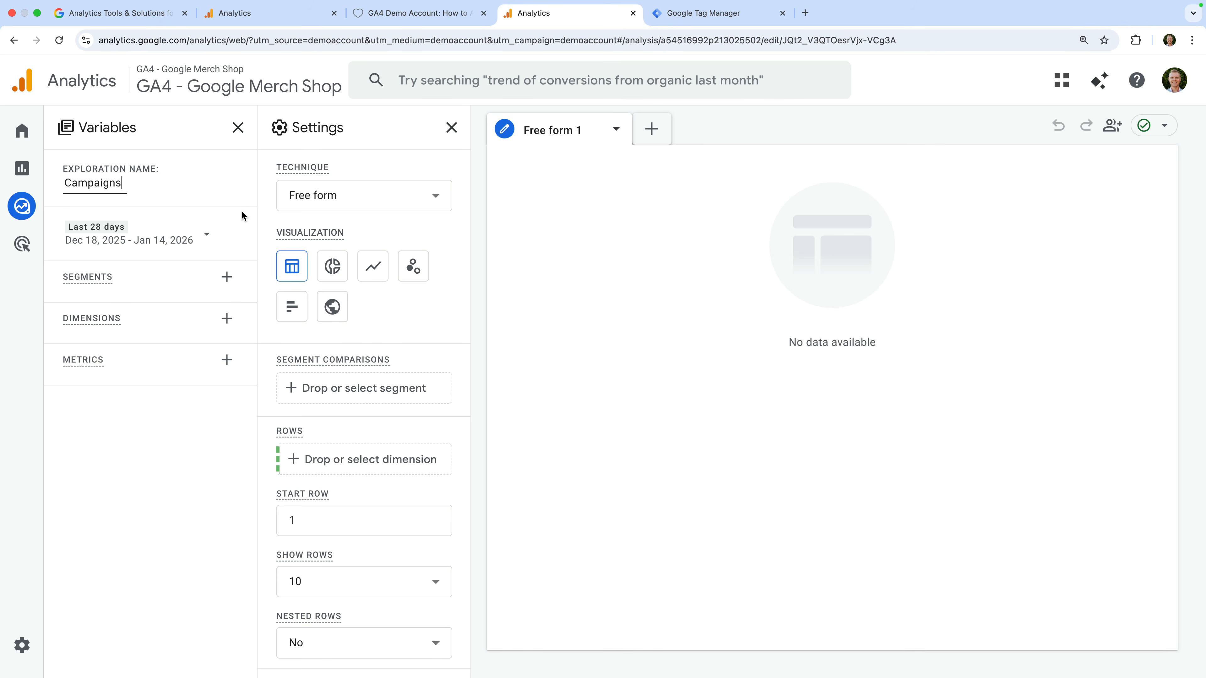
left_click(242, 212)
Step: Add the Session campaign dimension from the Traffic source group to the exploration's variables
left_click(226, 318)
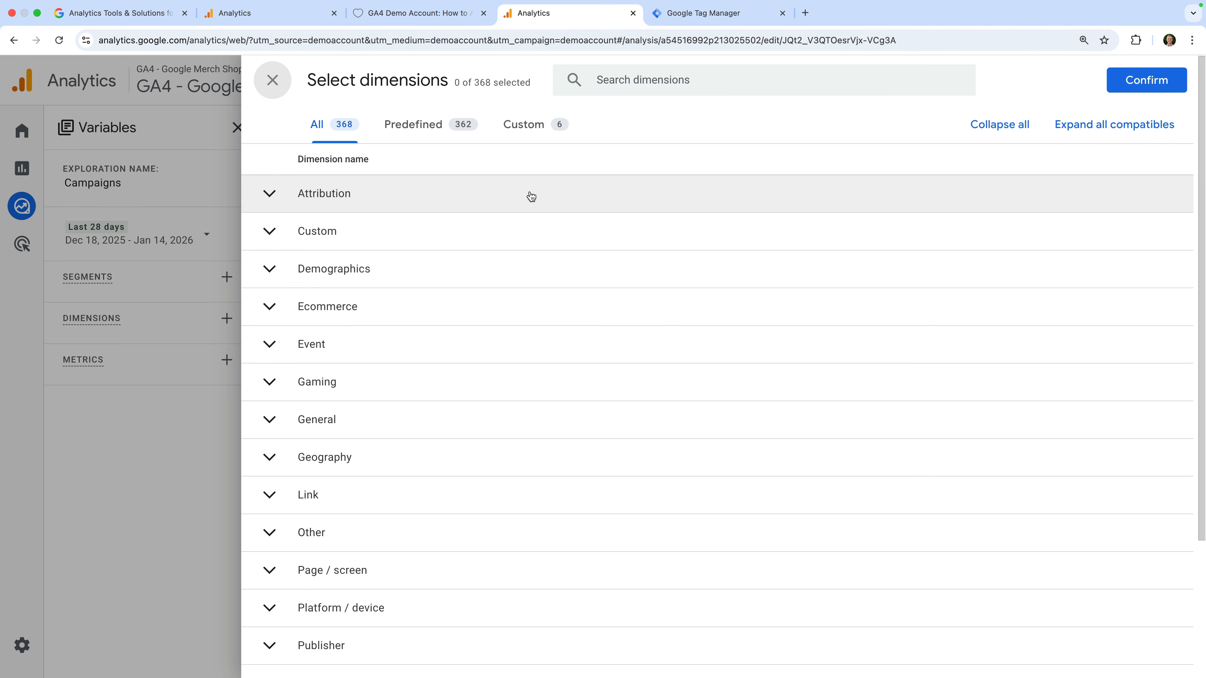
left_click(630, 80)
type("Campaign")
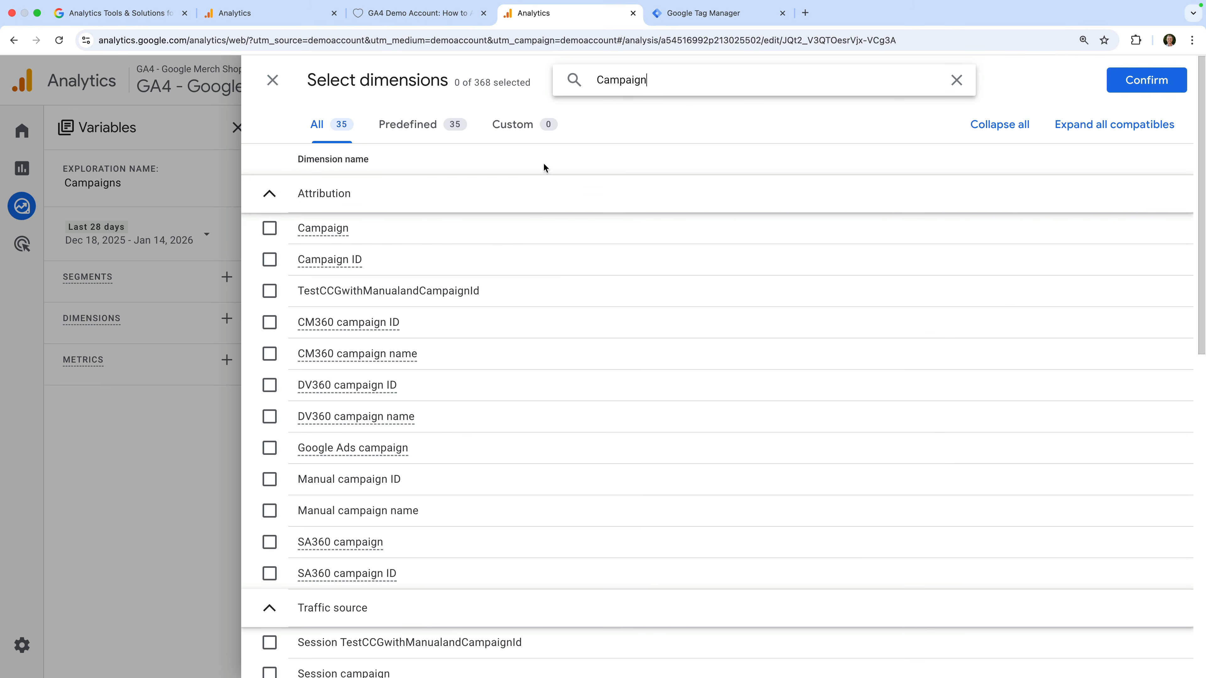
scroll(519, 196, "down", 5)
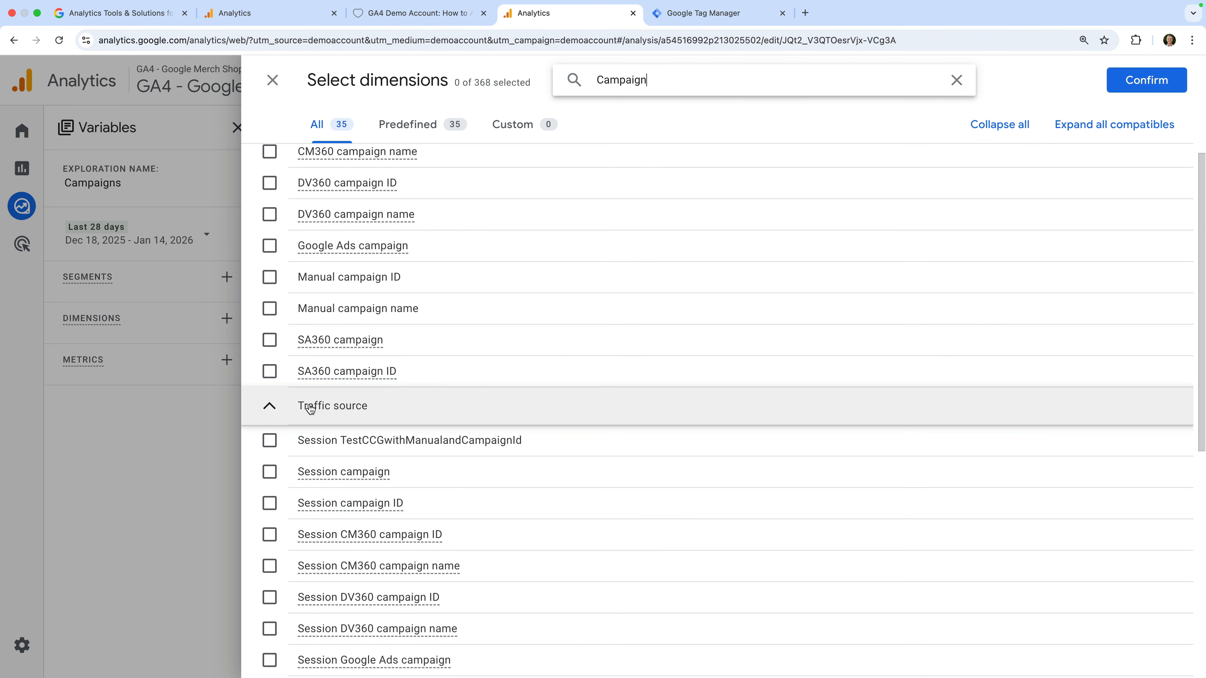
left_click(270, 472)
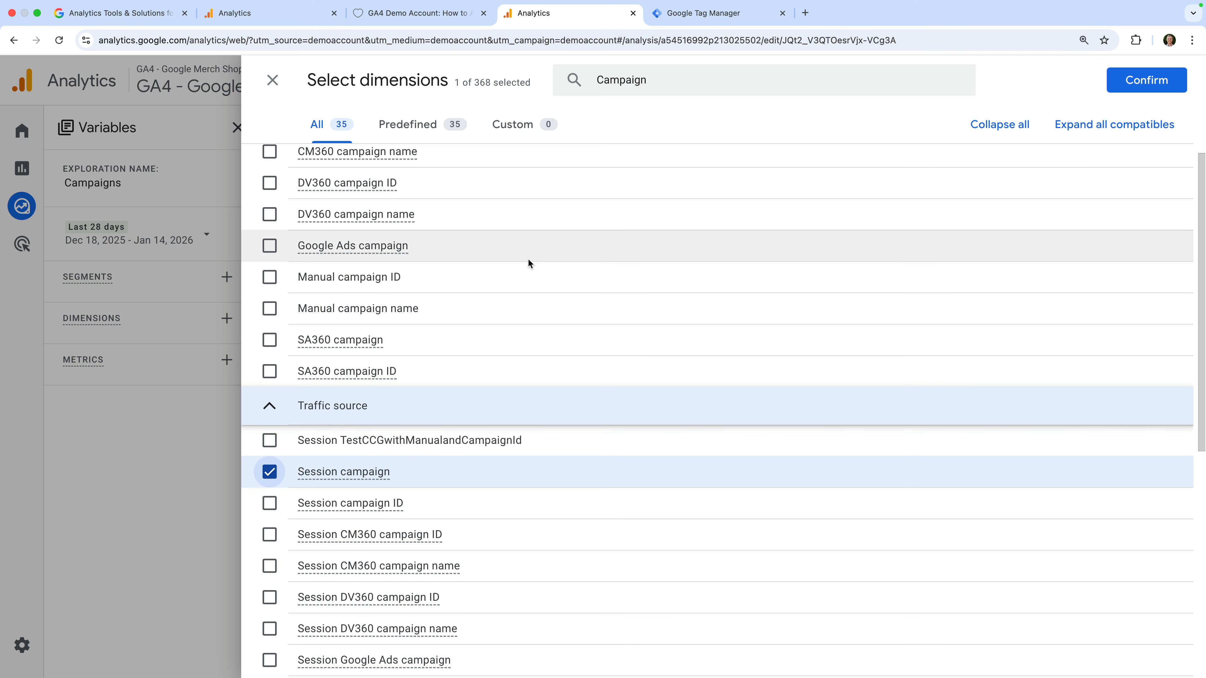
mouse_move(529, 260)
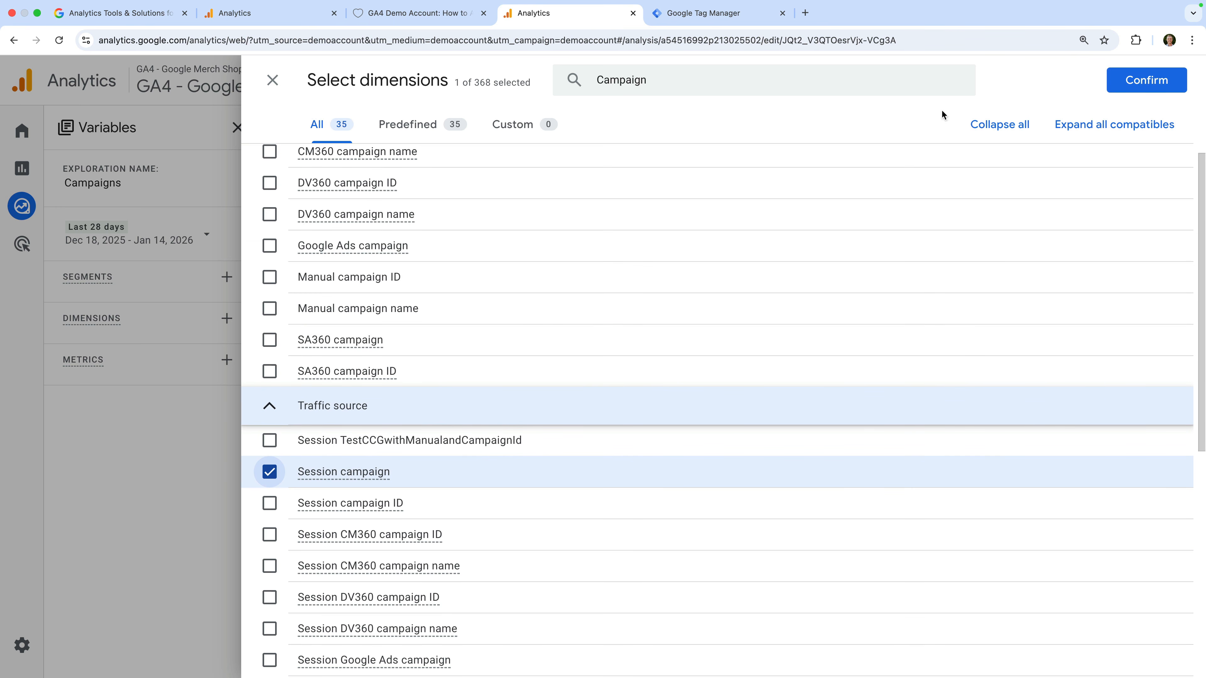
left_click(1147, 79)
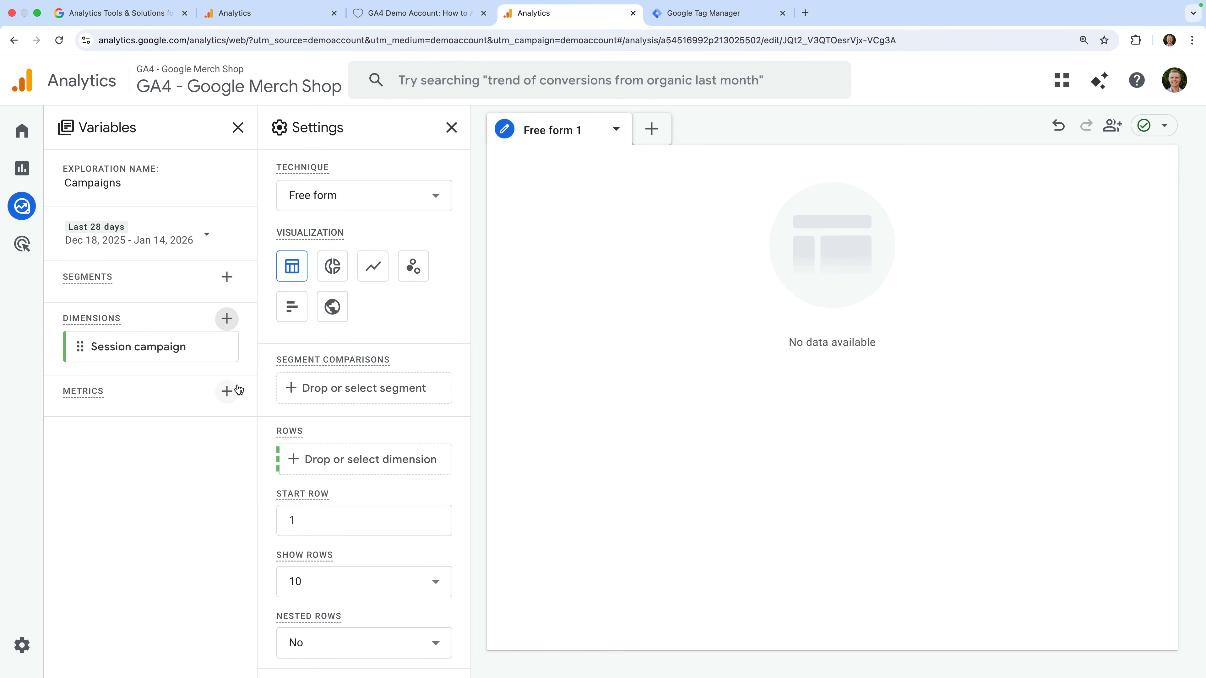
Step: Find and select the Sessions and Active users metrics for the exploration's variables
left_click(227, 392)
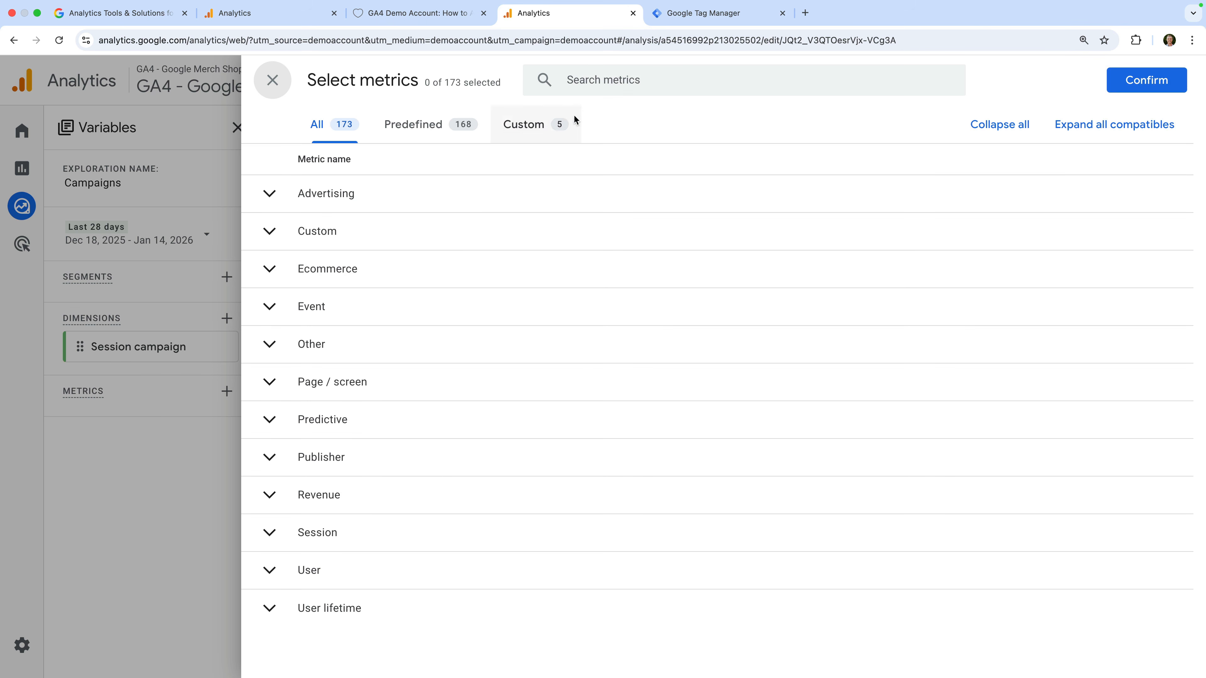
left_click(606, 78)
type("sessions")
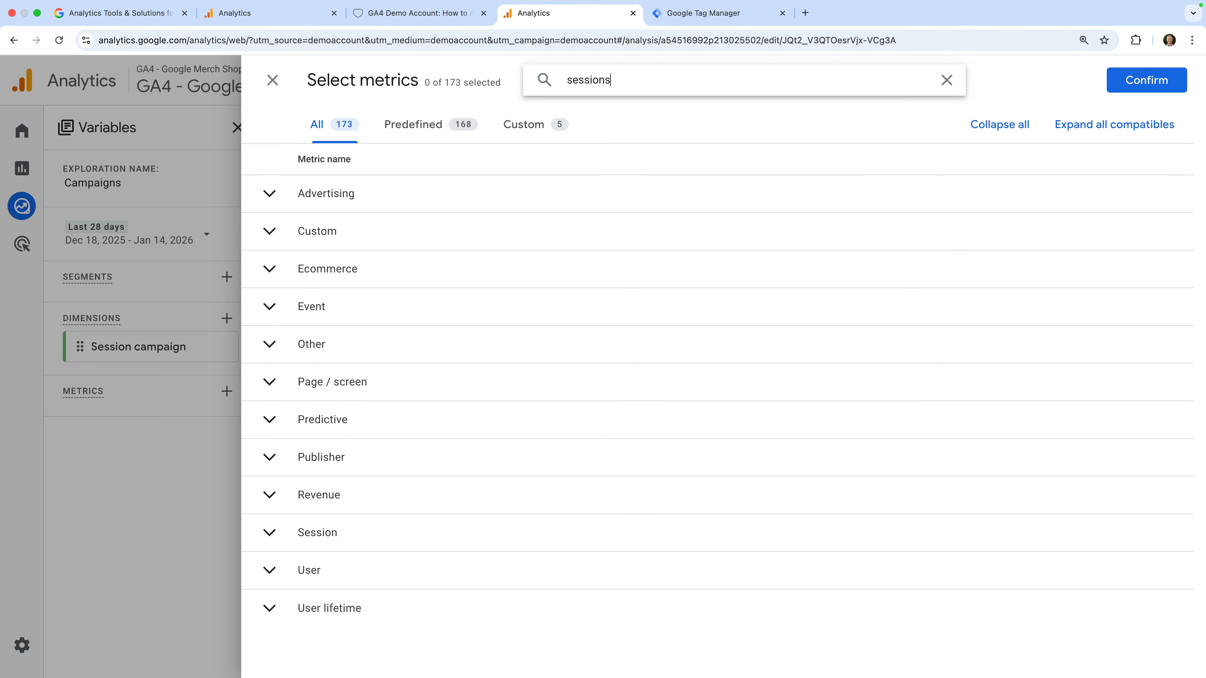
left_click(269, 291)
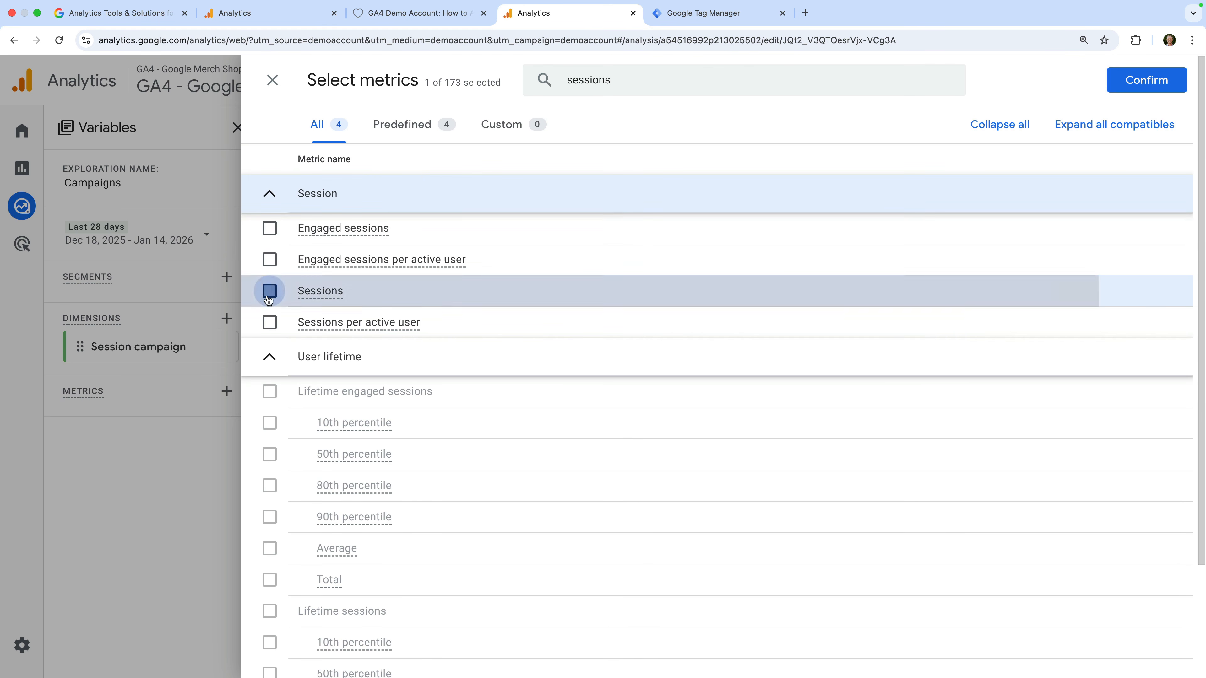
double_click(569, 93)
type("a")
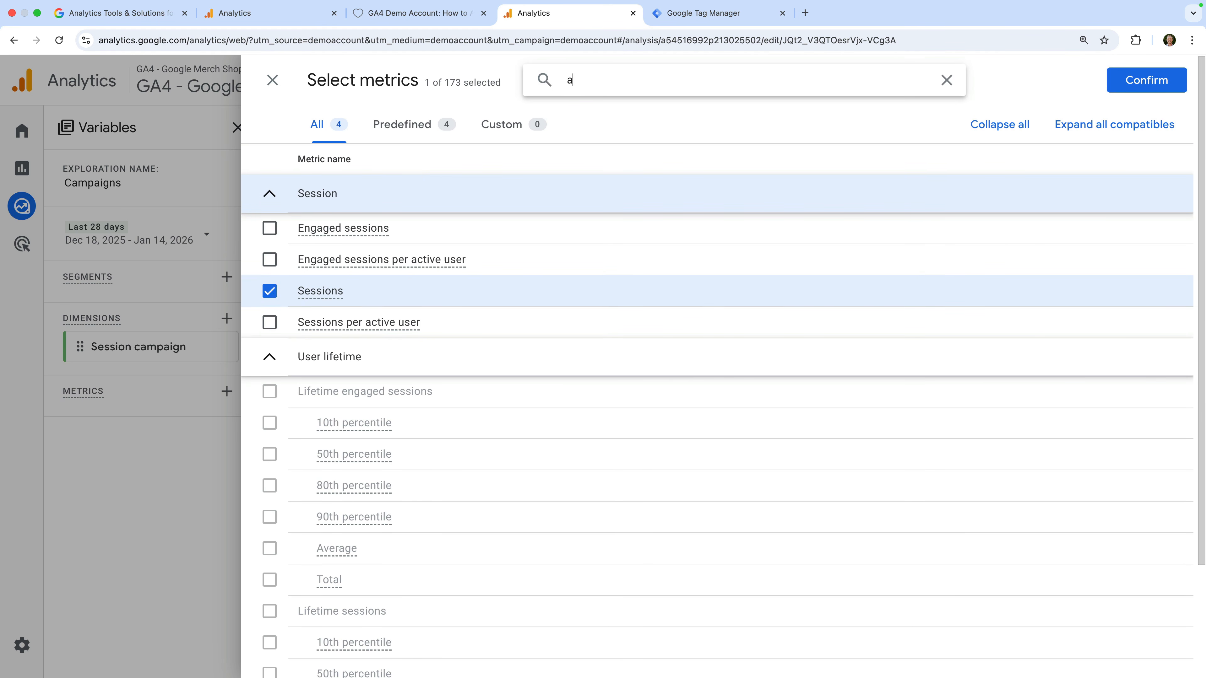
type("ctive users")
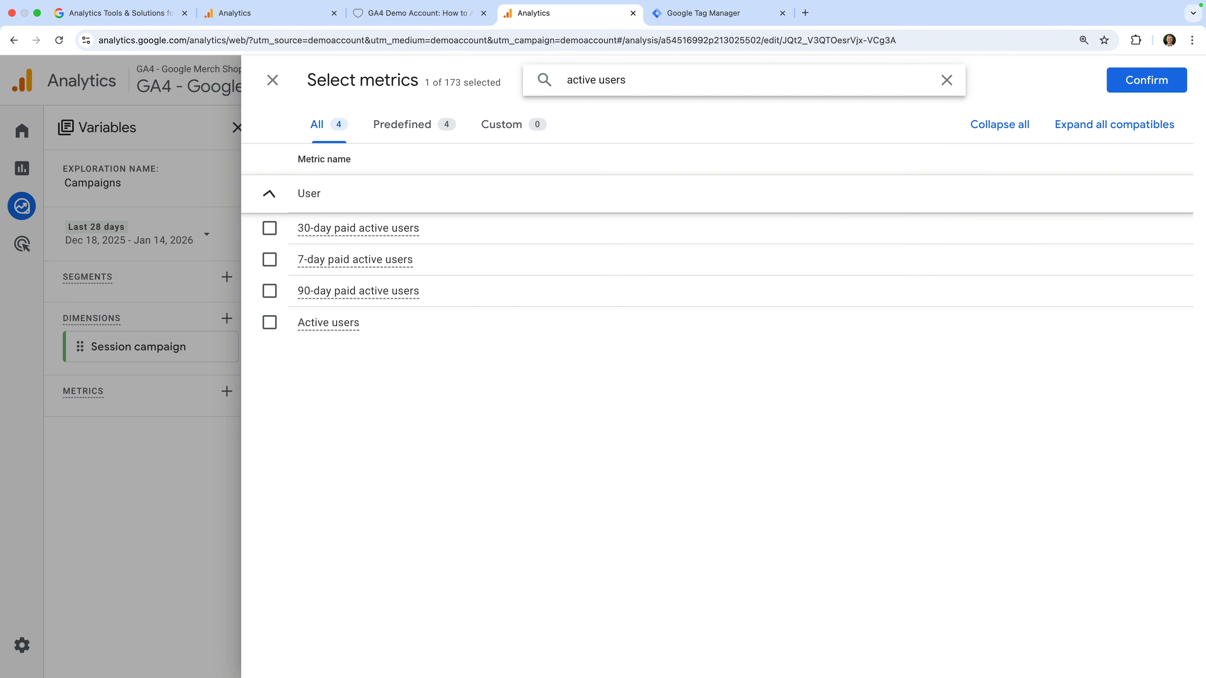
left_click(269, 323)
Step: Select the Key events metric as well and import the chosen metrics into the exploration
triple_click(591, 87)
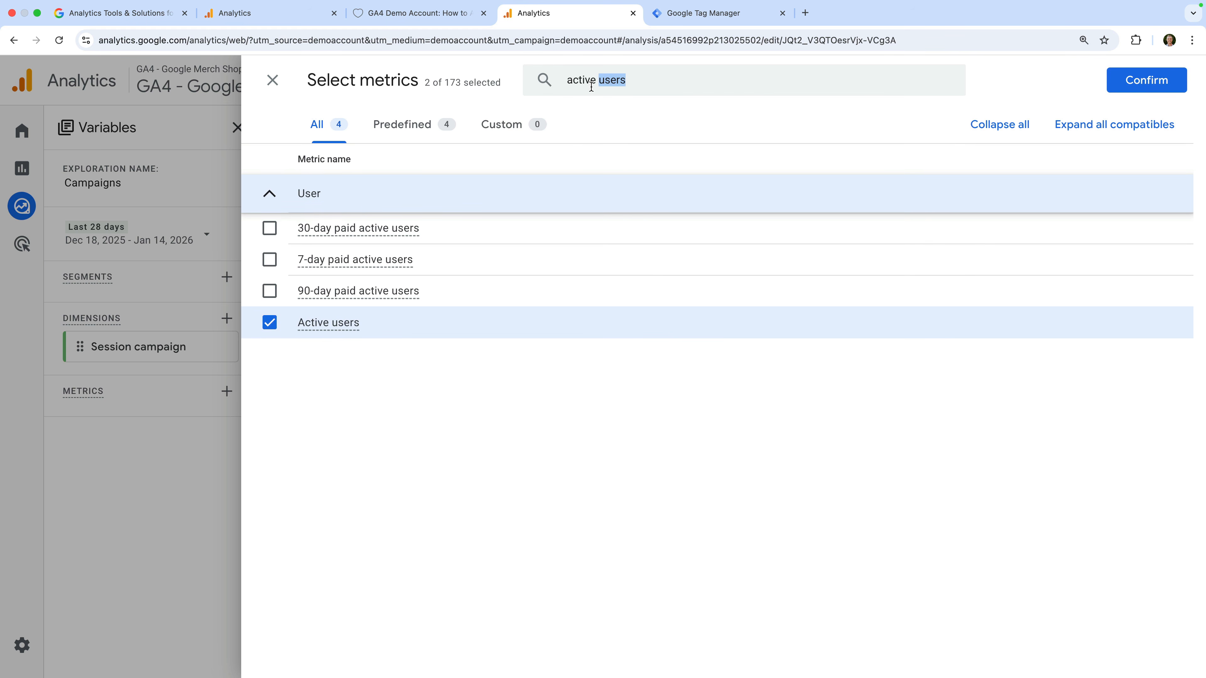
type("key e")
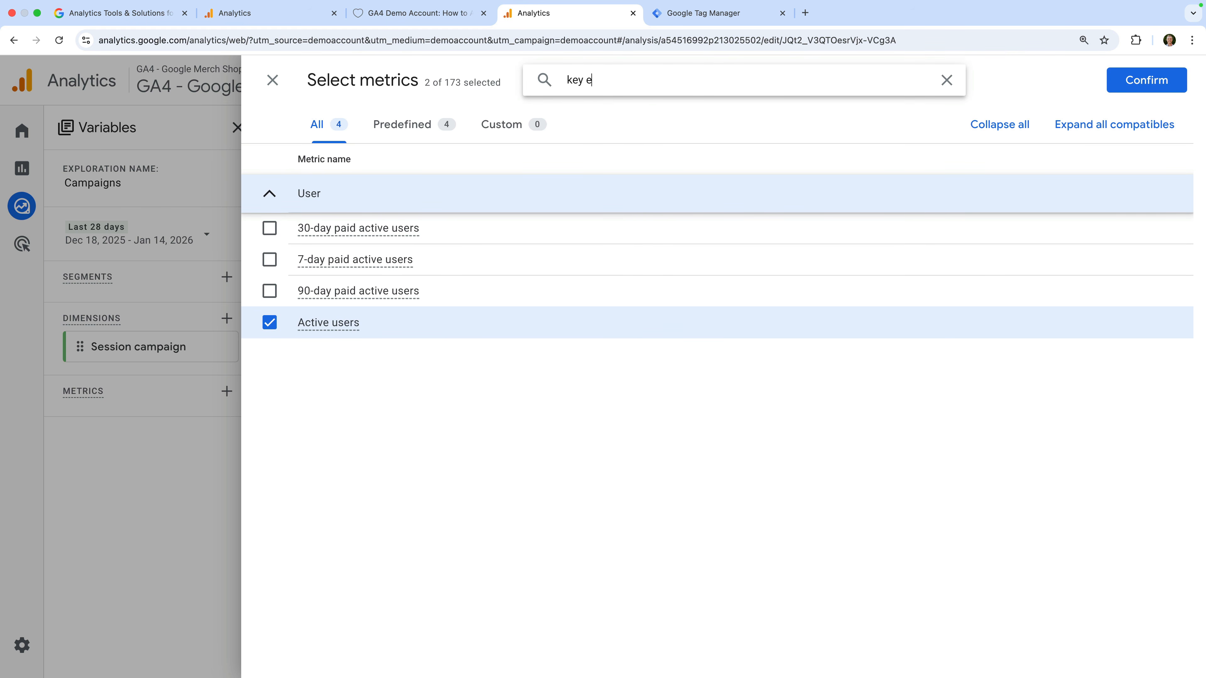
type("vents")
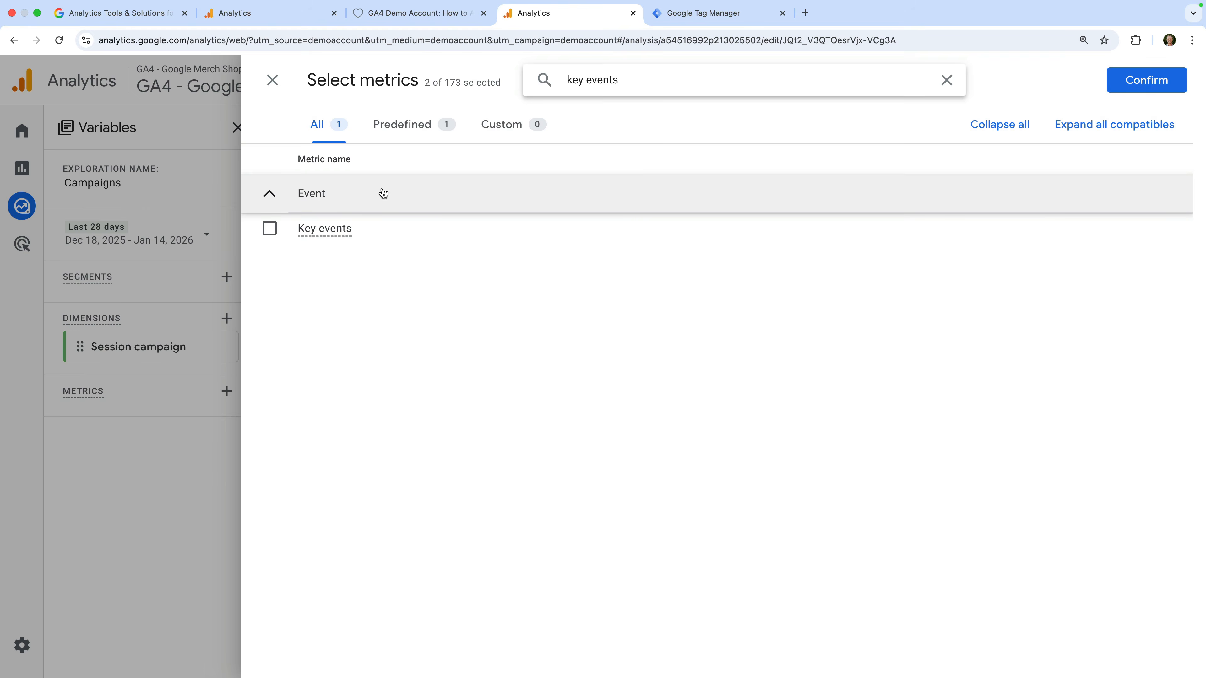
left_click(269, 229)
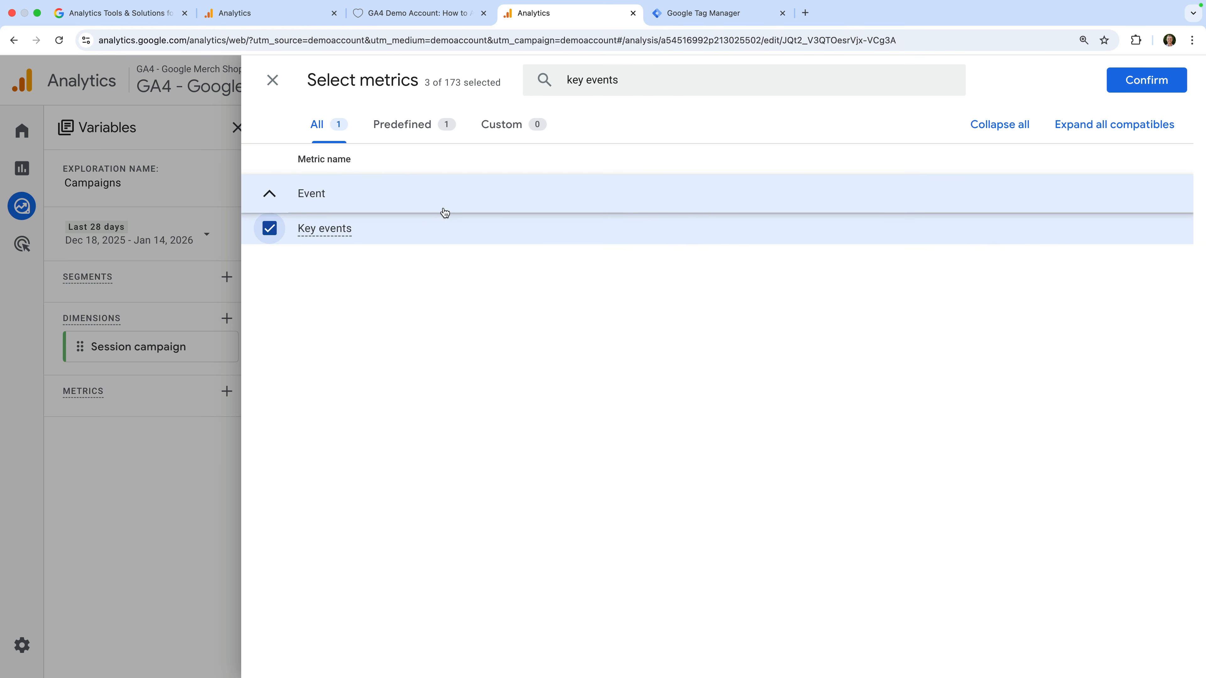
left_click(1124, 88)
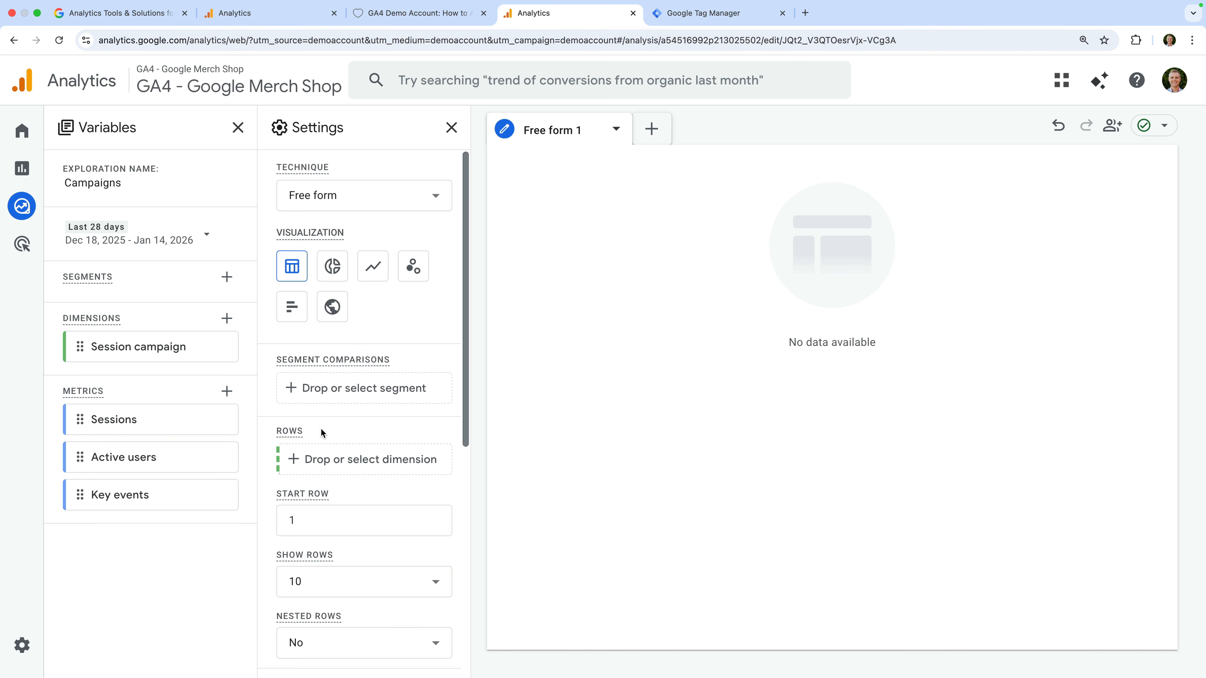
Step: Build the free-form table with Session campaign as rows and Active users, Sessions and Key events as values, in that order
scroll(320, 428, "down", 7)
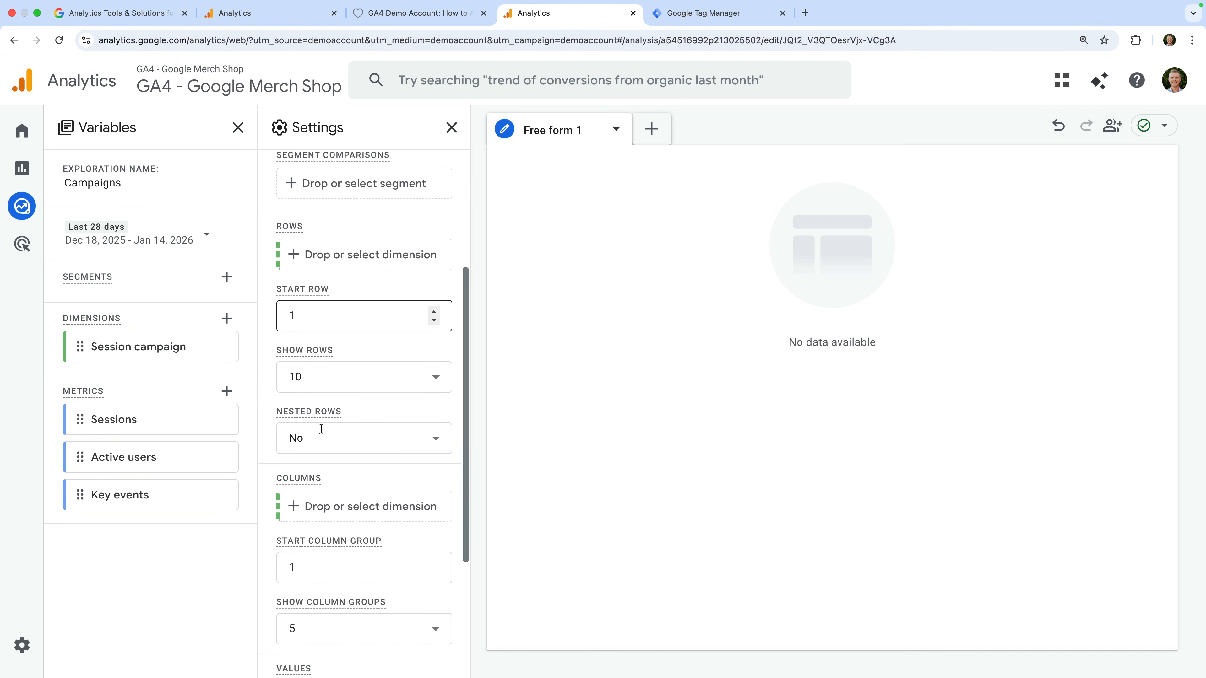
scroll(323, 451, "down", 1)
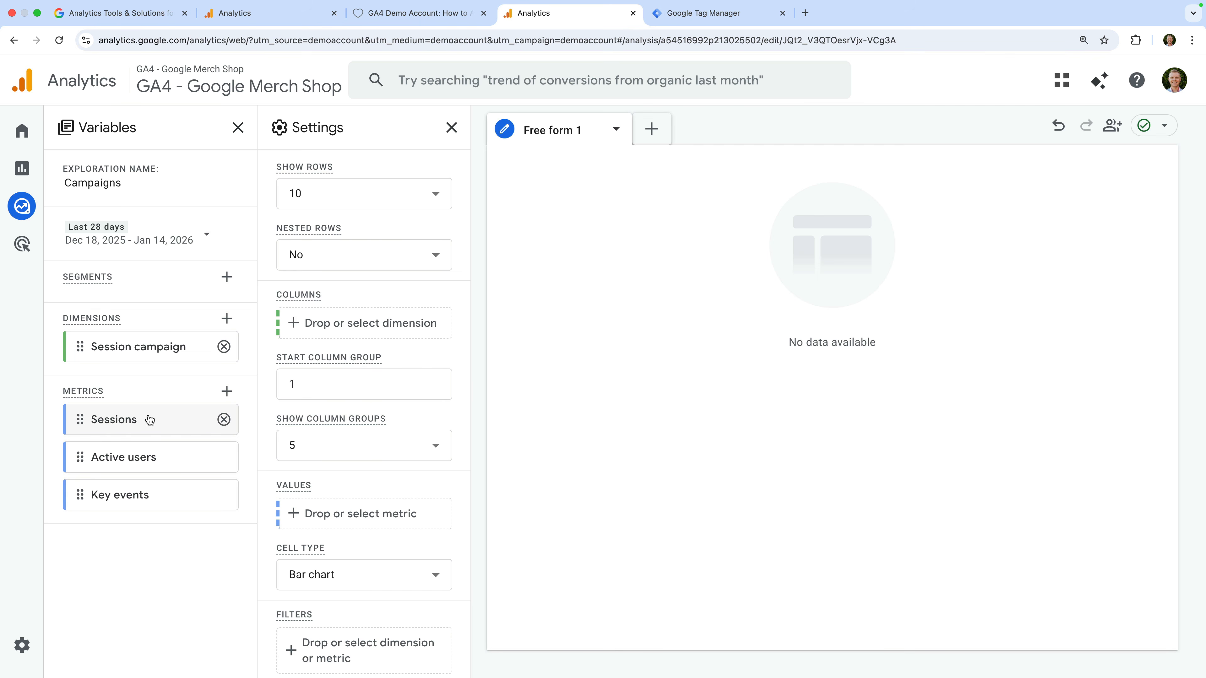
double_click(167, 458)
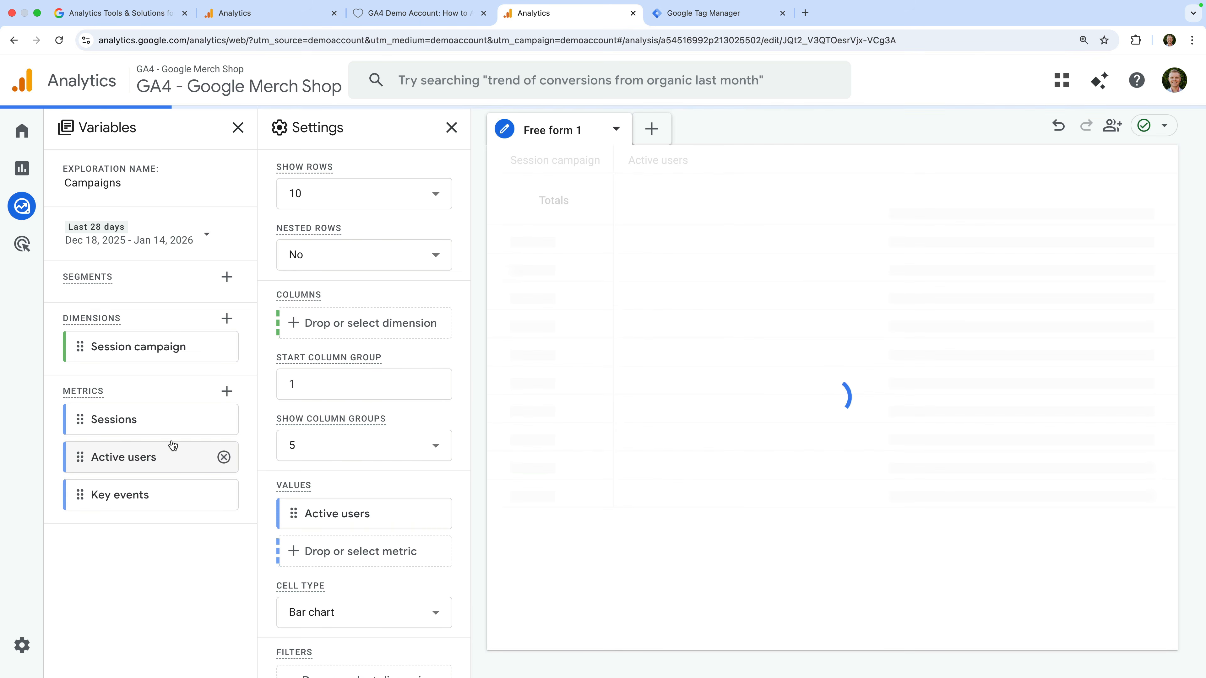
double_click(175, 426)
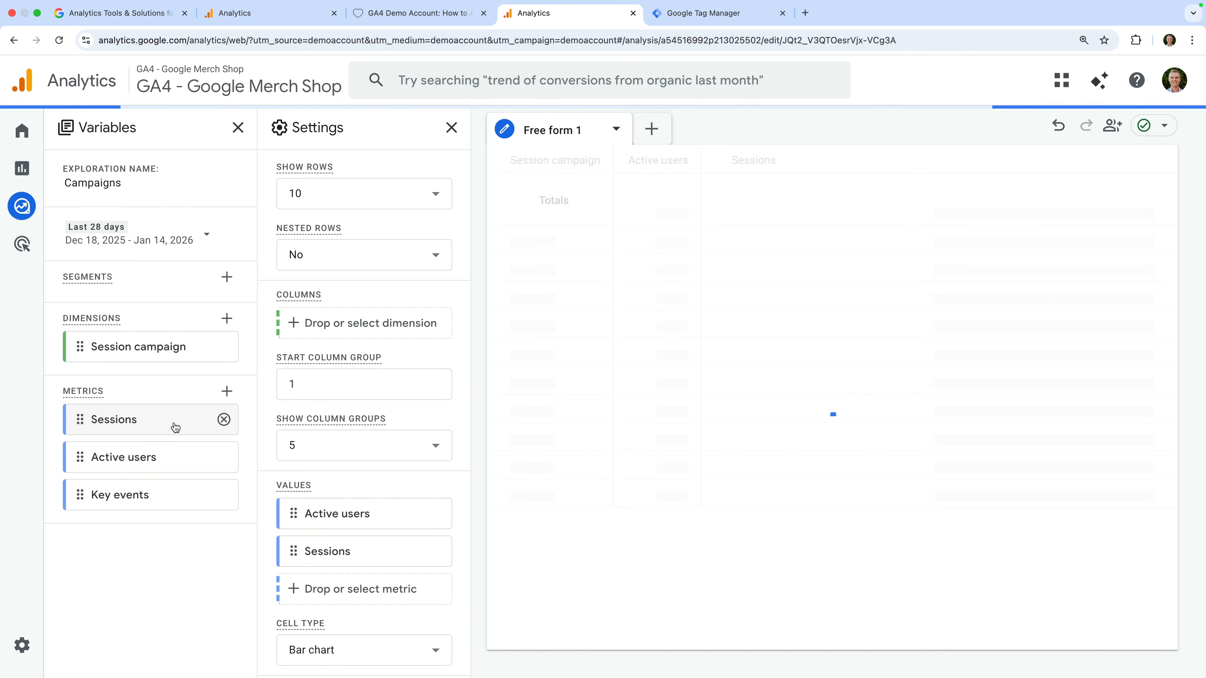
double_click(182, 498)
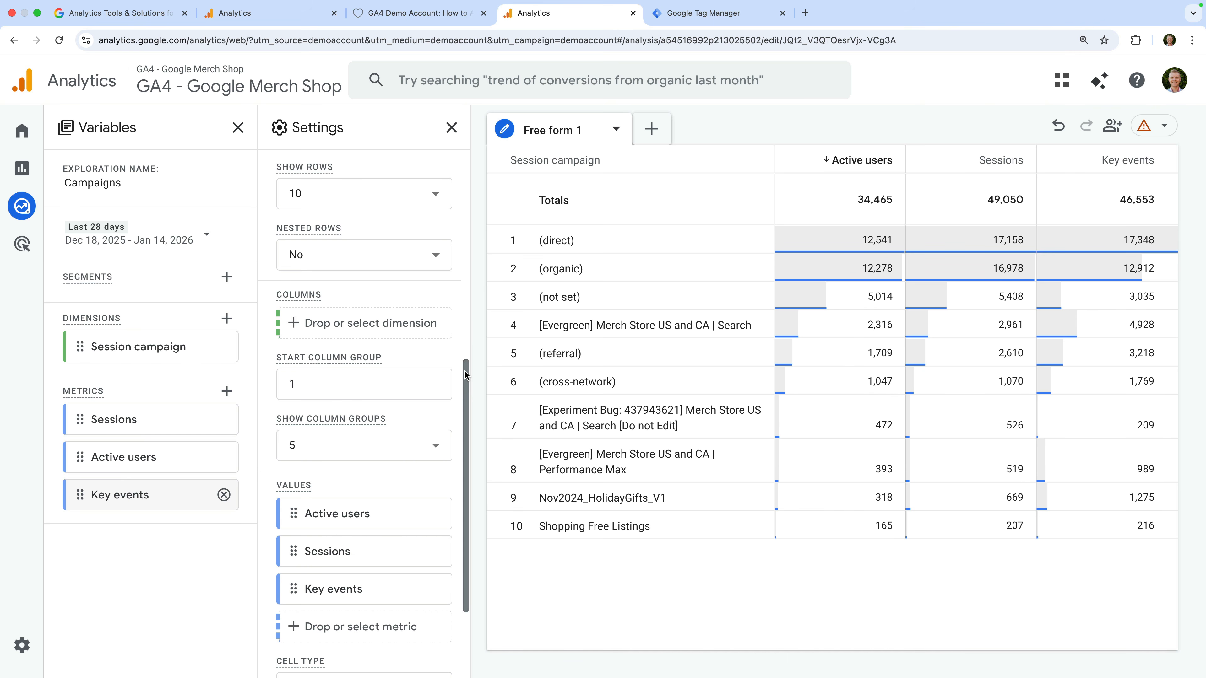
Step: Filter the table to rows whose Session campaign does not match the regex ^\(.*\)$ and apply the filter
scroll(464, 375, "down", 5)
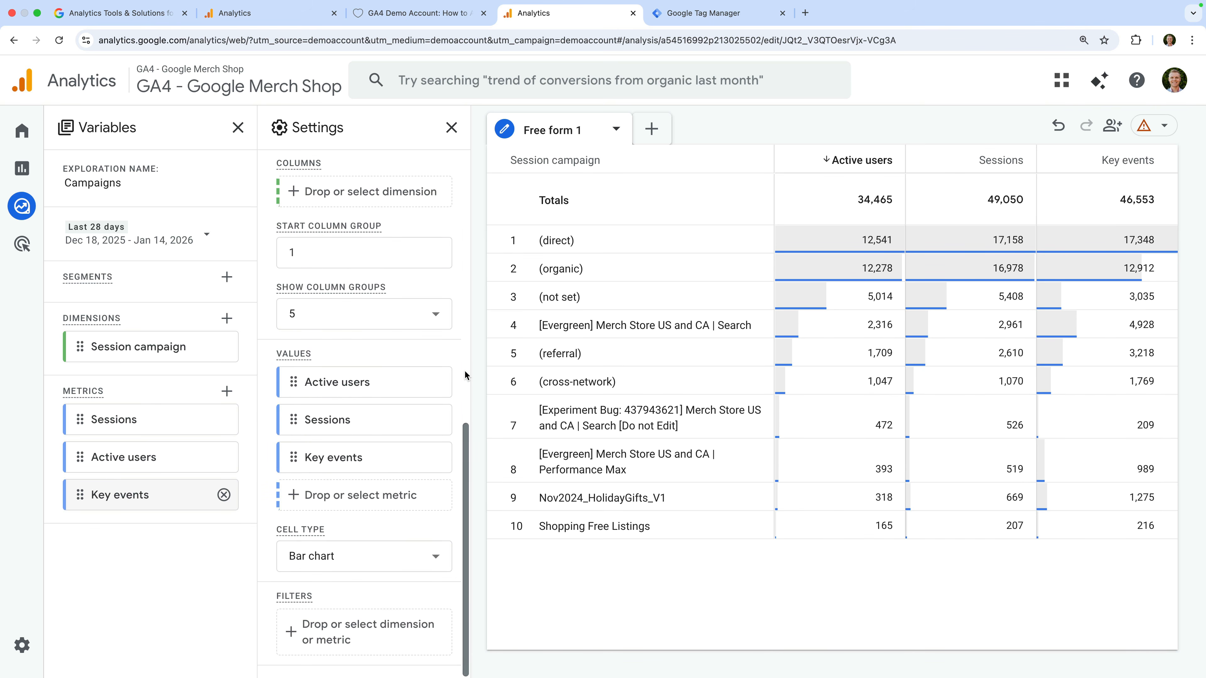
left_click(345, 629)
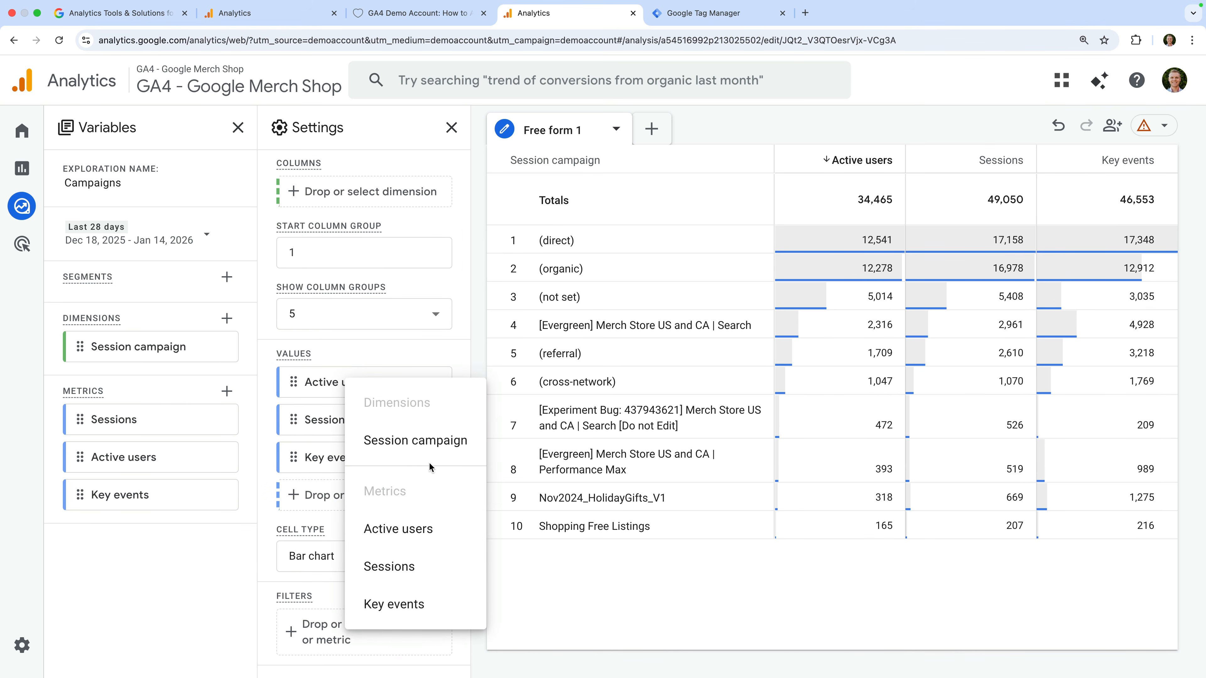
left_click(434, 444)
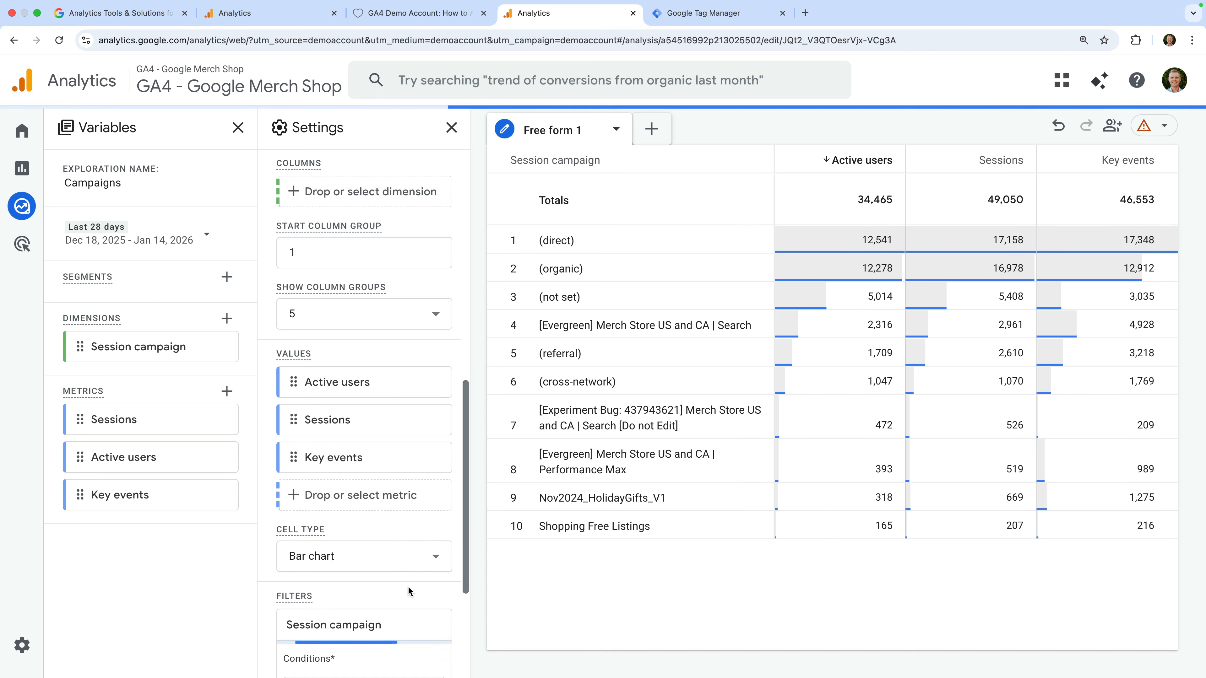
scroll(408, 587, "down", 4)
left_click(395, 506)
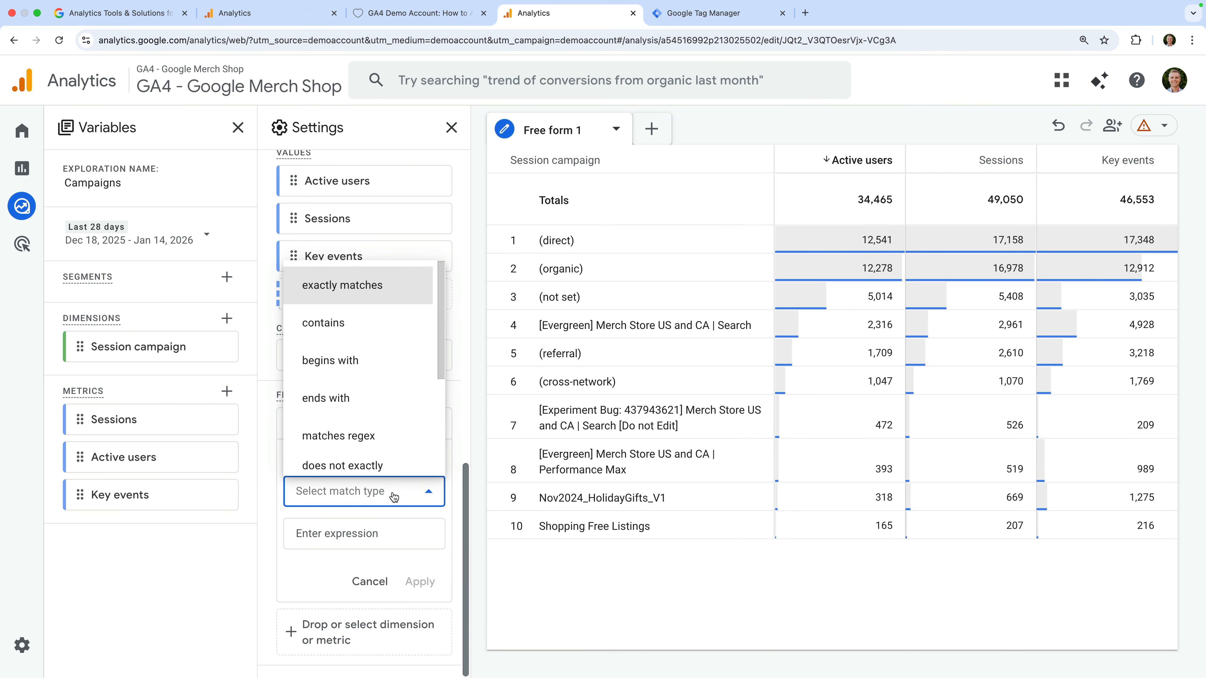
scroll(409, 426, "down", 4)
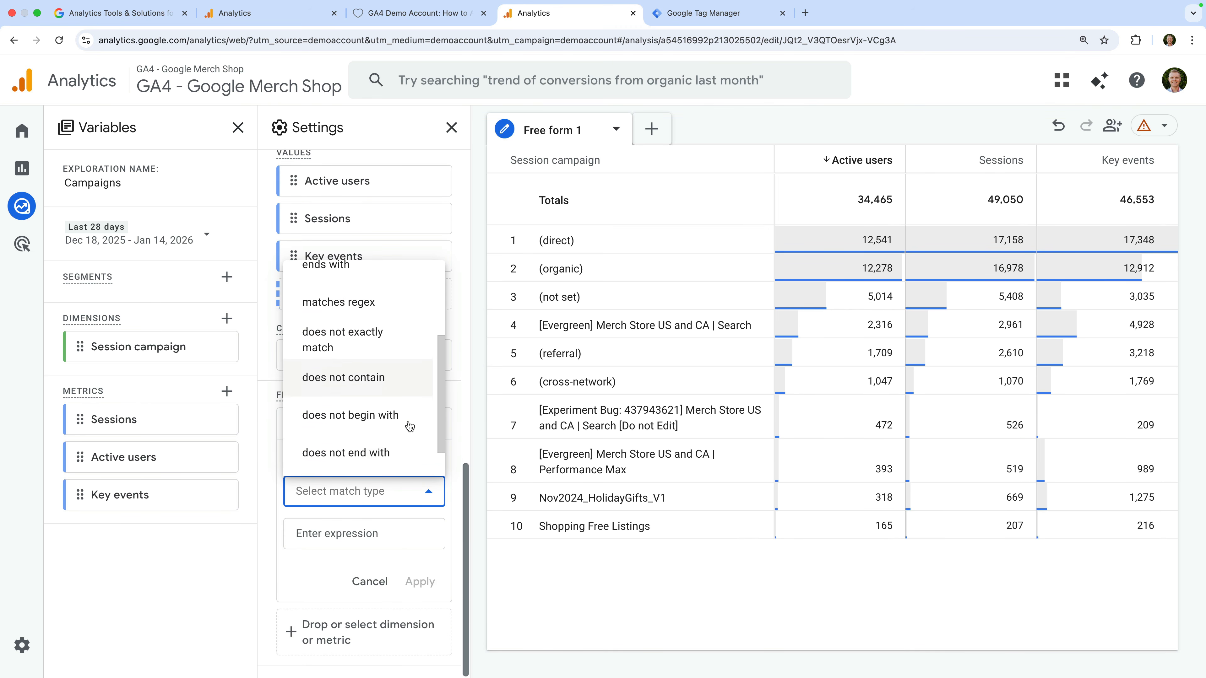
left_click(400, 450)
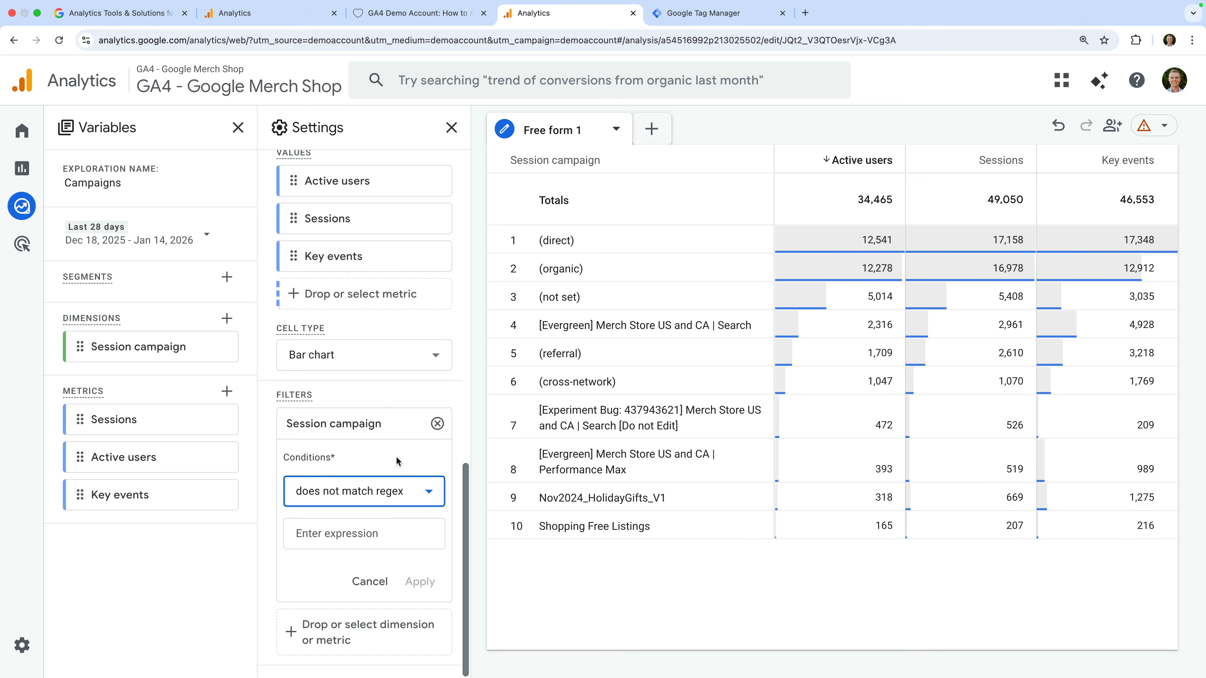
left_click(404, 533)
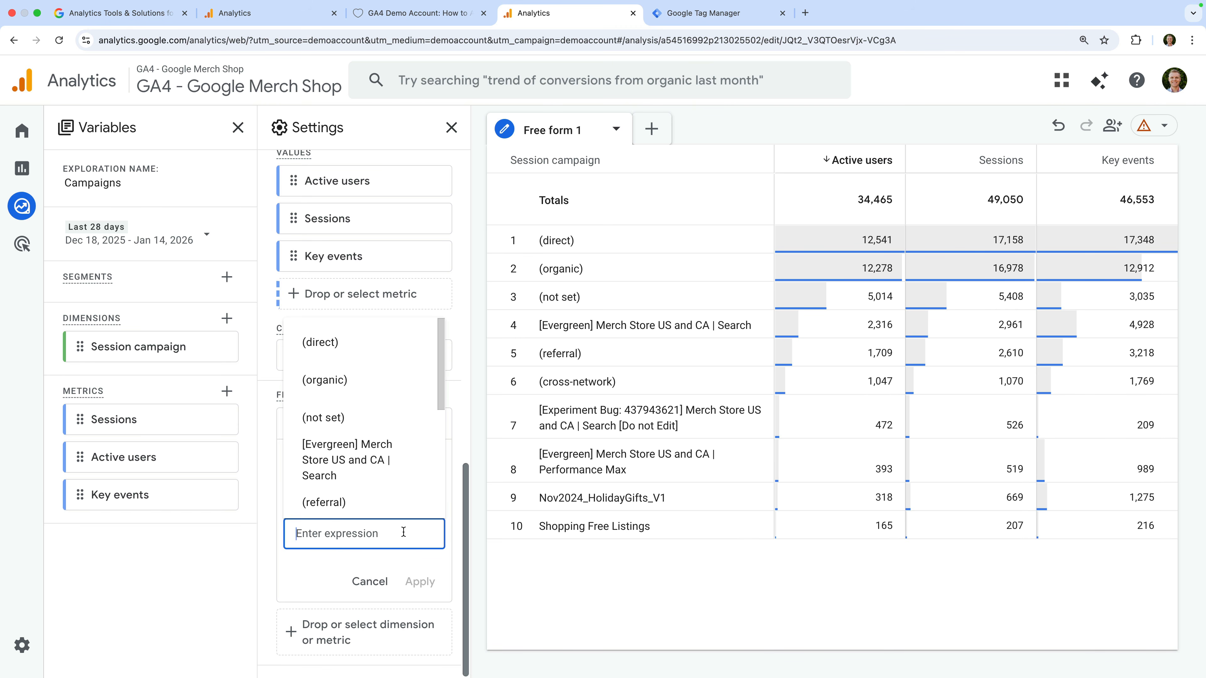
type("^\\")
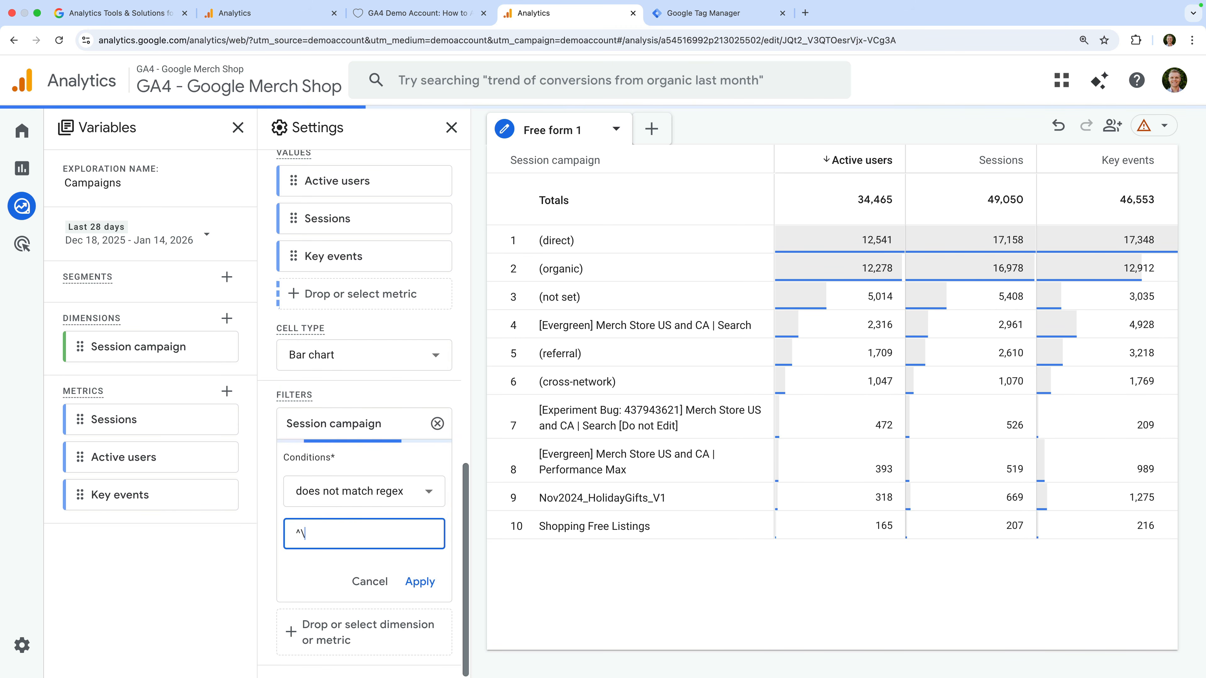
type("(.*")
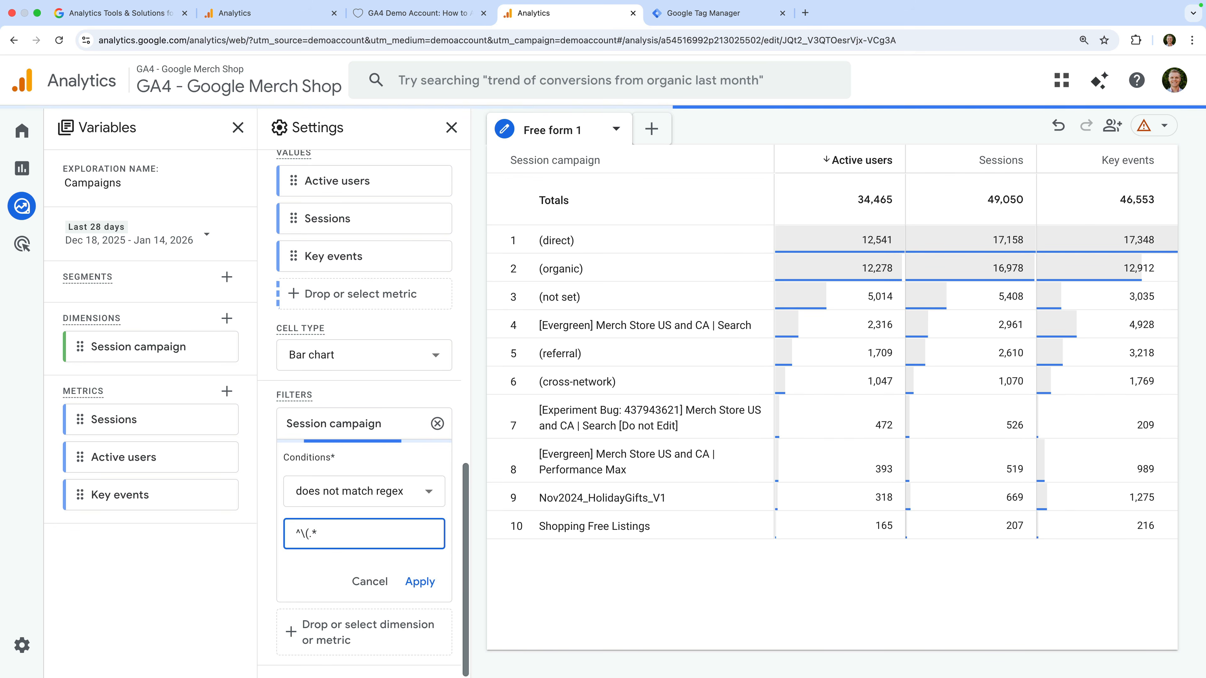
type("\\)$")
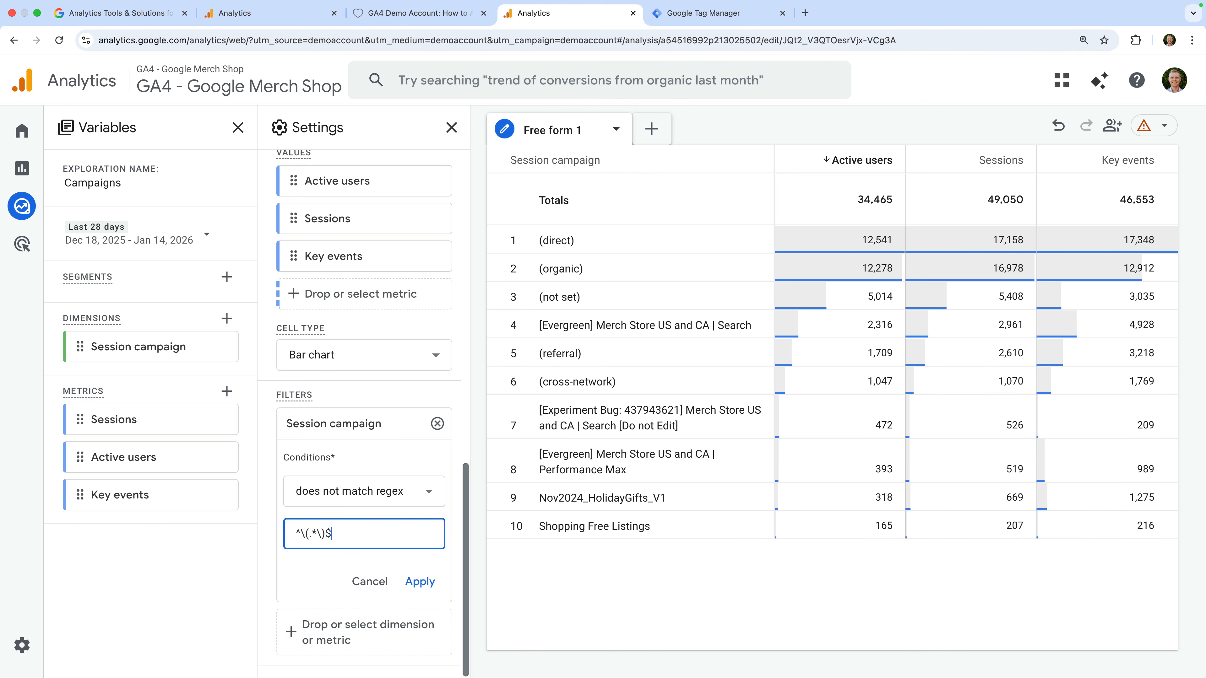
left_click(433, 562)
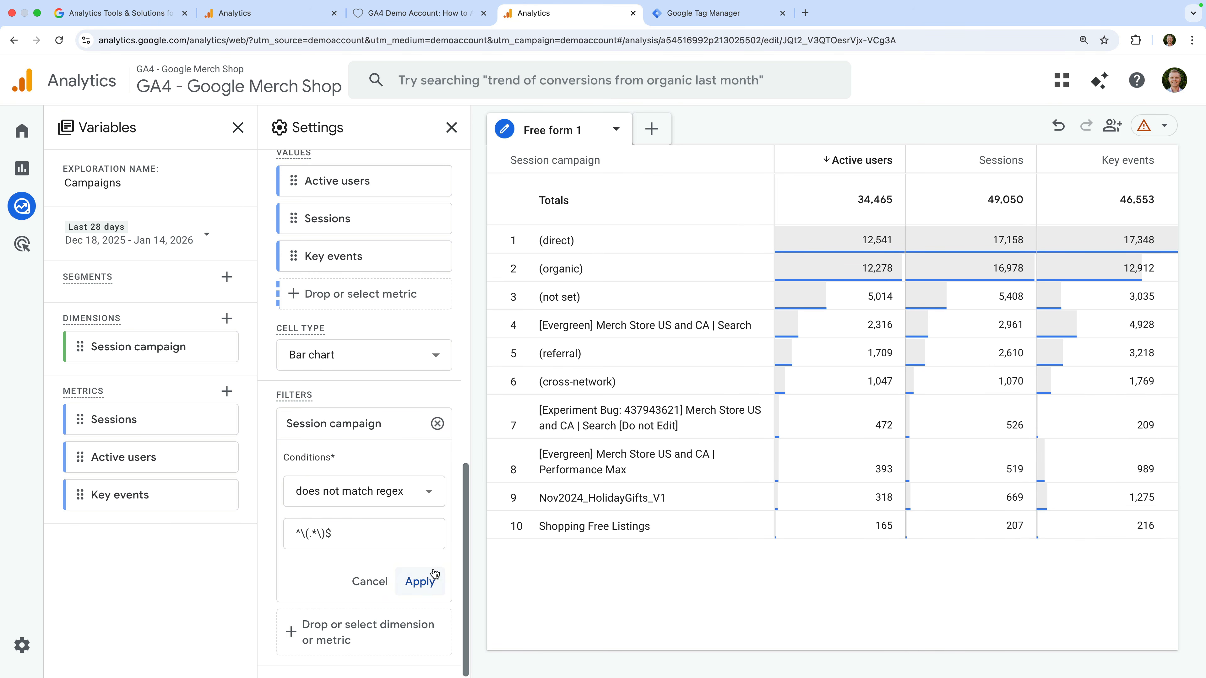
Step: Apply the does-not-match-regex filter on Session campaign to the Campaigns exploration
left_click(419, 581)
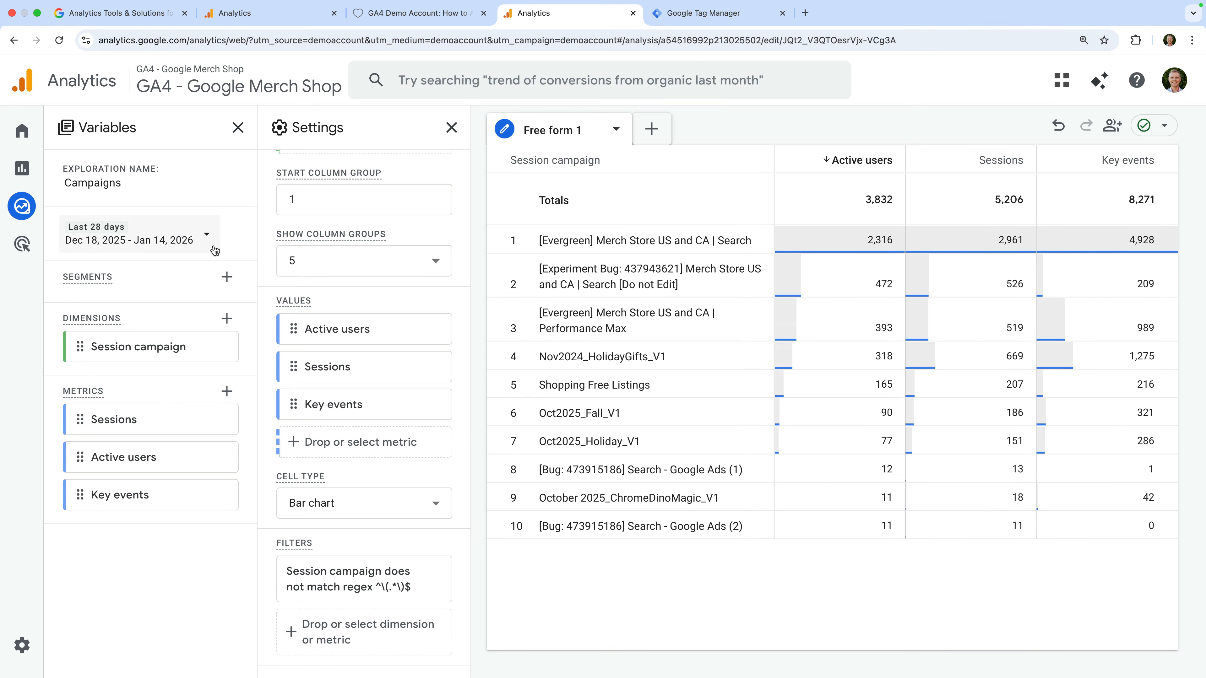
Step: Create a blank exploration named "Conversion Funnel" and set its technique to Funnel exploration
left_click(26, 205)
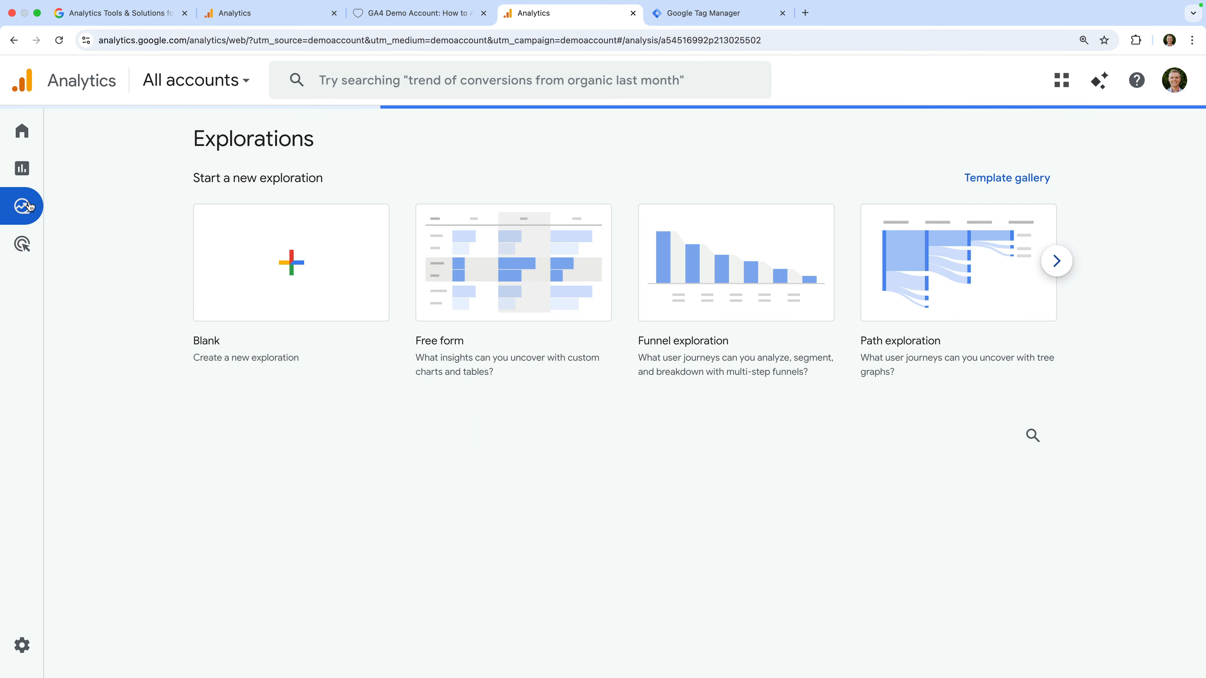
left_click(284, 271)
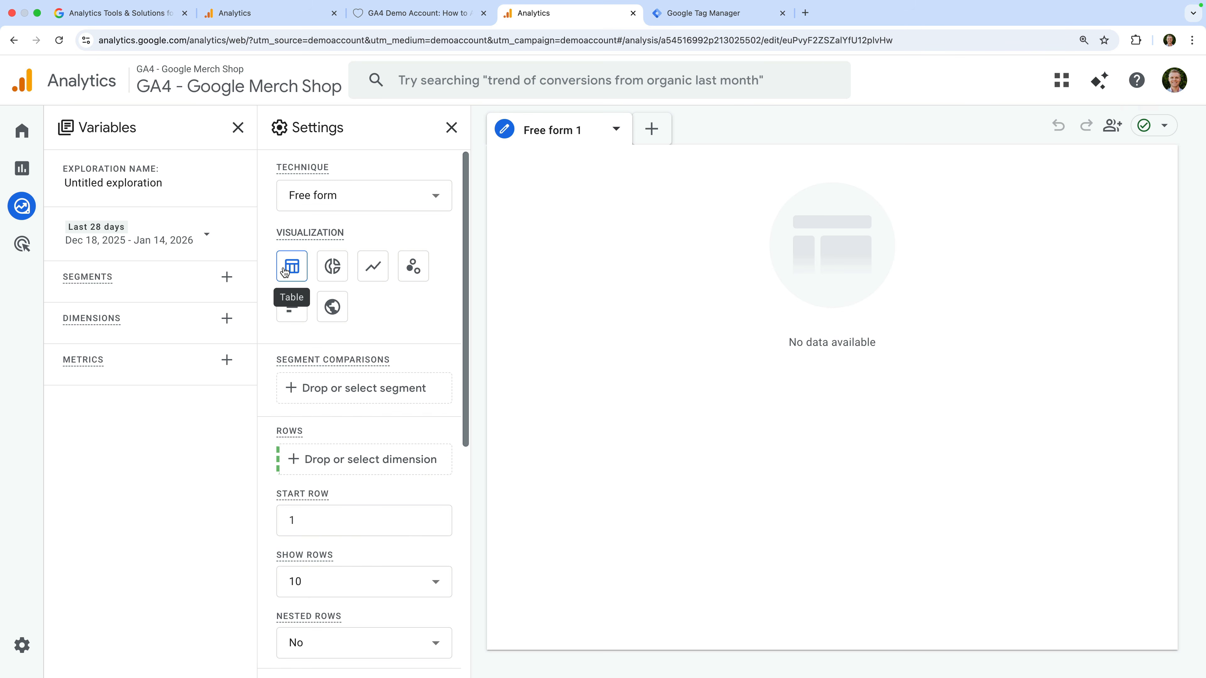
triple_click(153, 185)
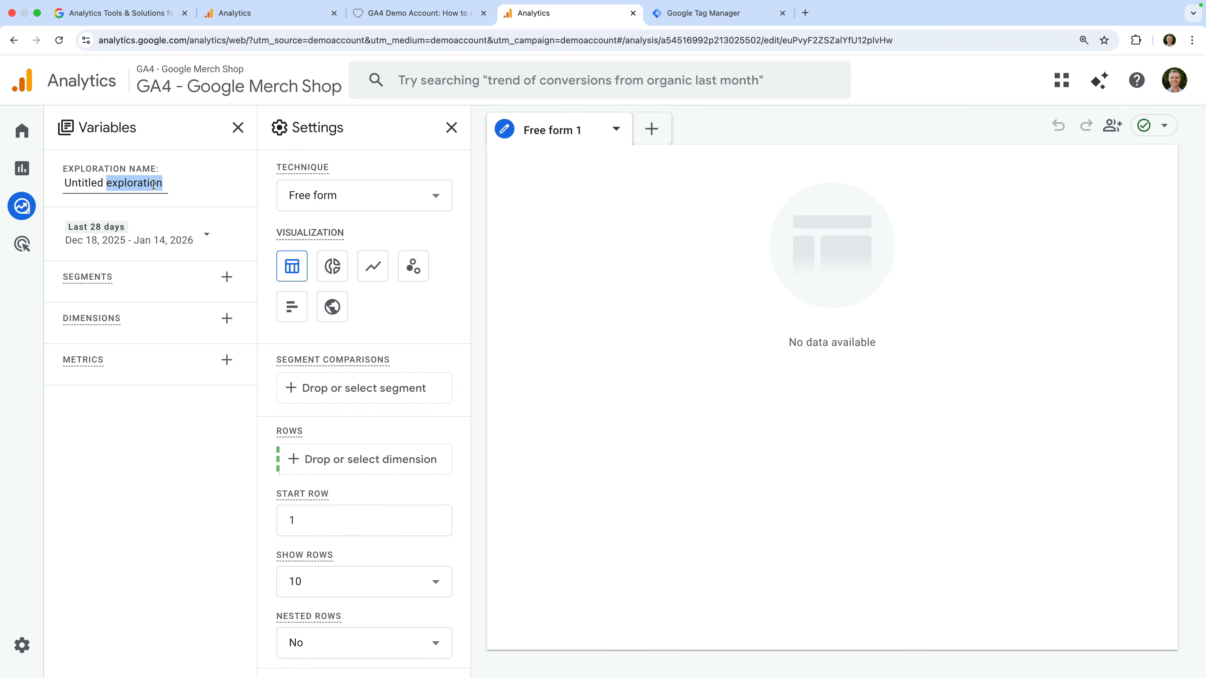
type("Conversion ")
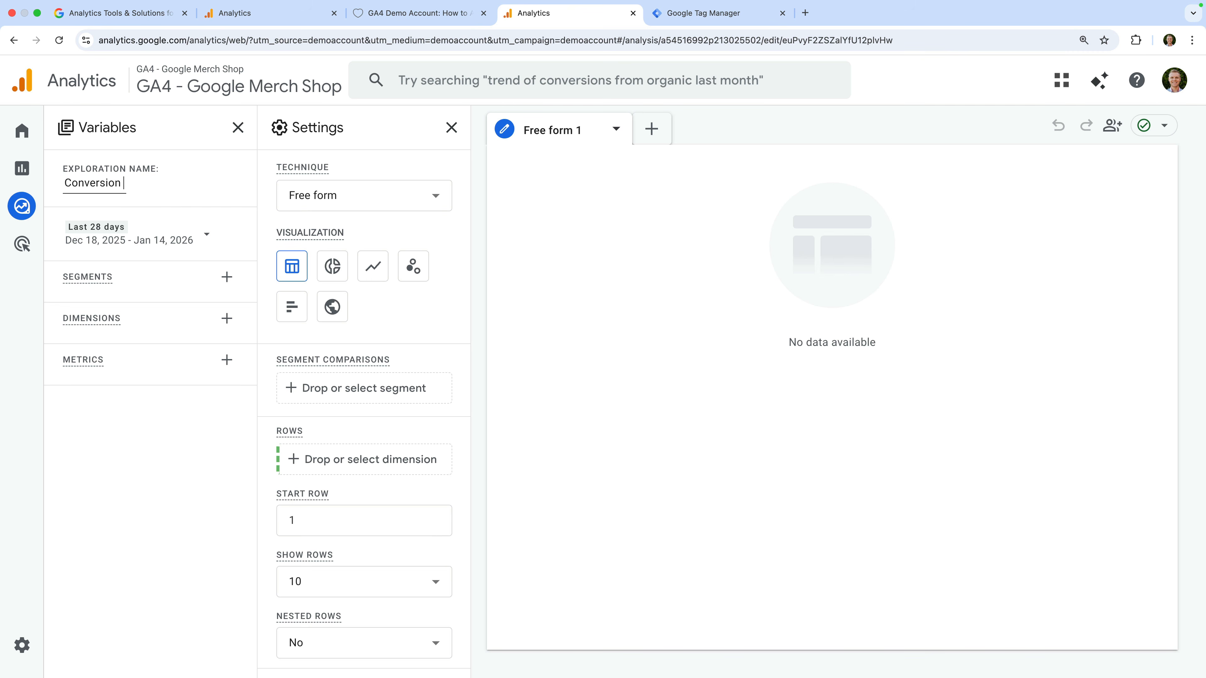
type("Funnel")
left_click(352, 200)
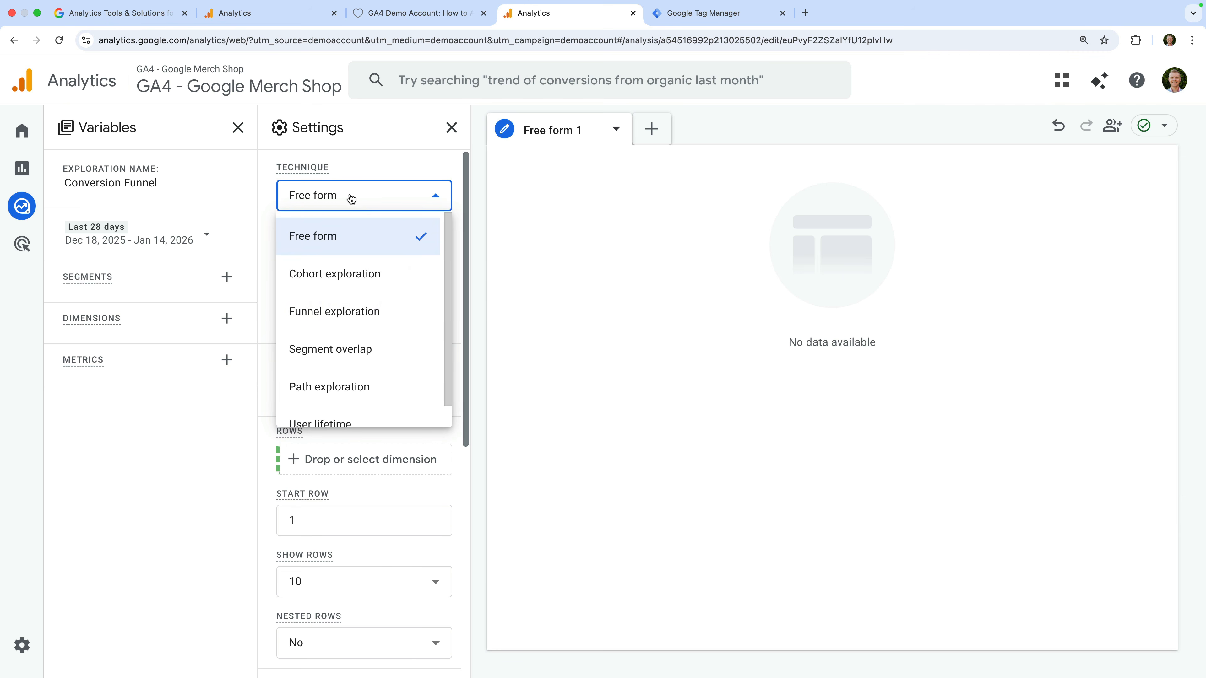
left_click(363, 318)
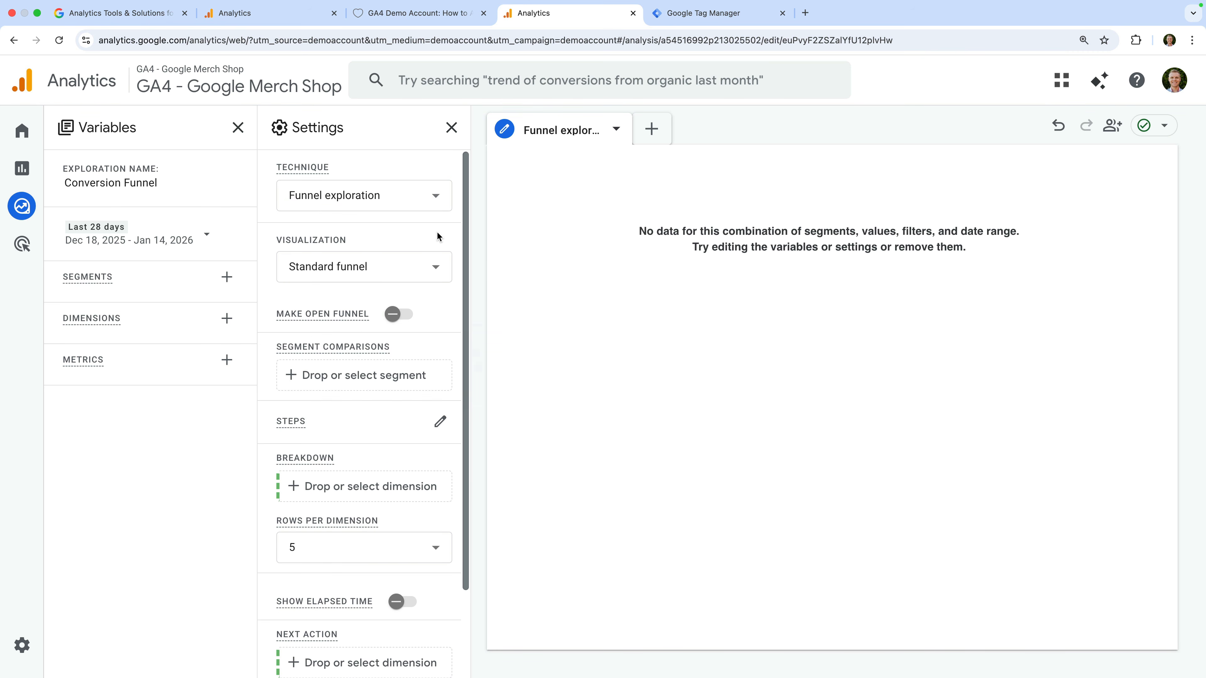
Step: Define funnel step 1 as "Begin Checkout" with the begin_checkout event as its condition, and add a second step
left_click(433, 429)
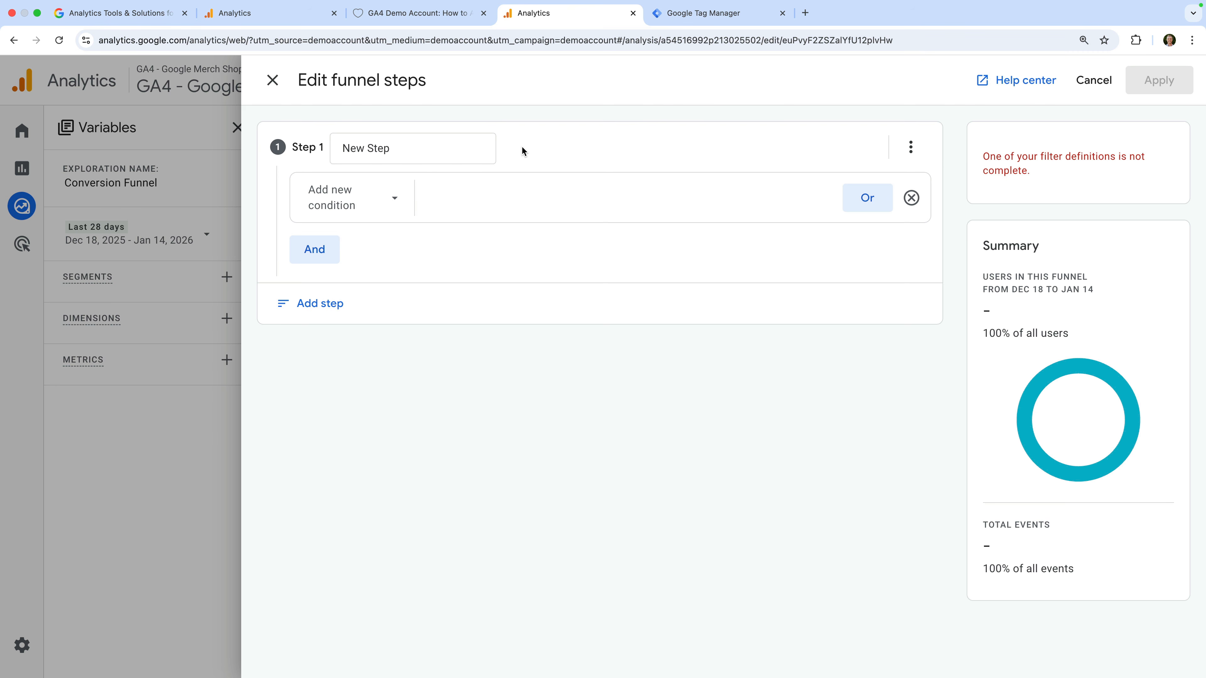
triple_click(453, 149)
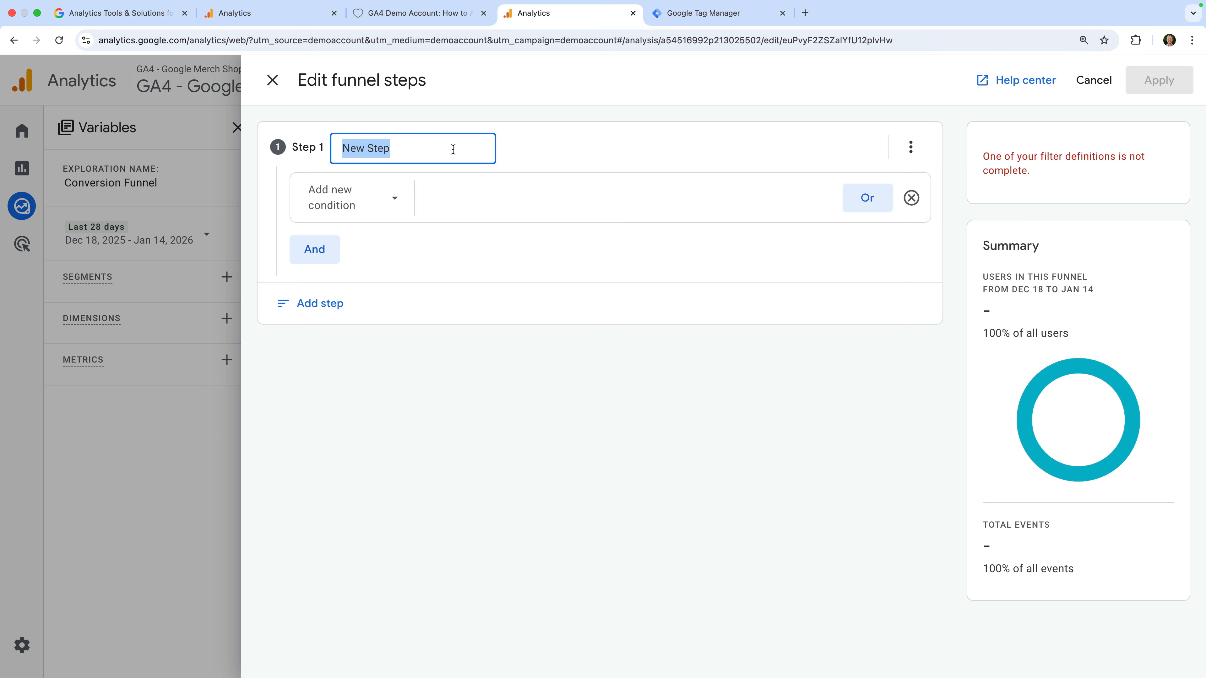
type("Begin Ch")
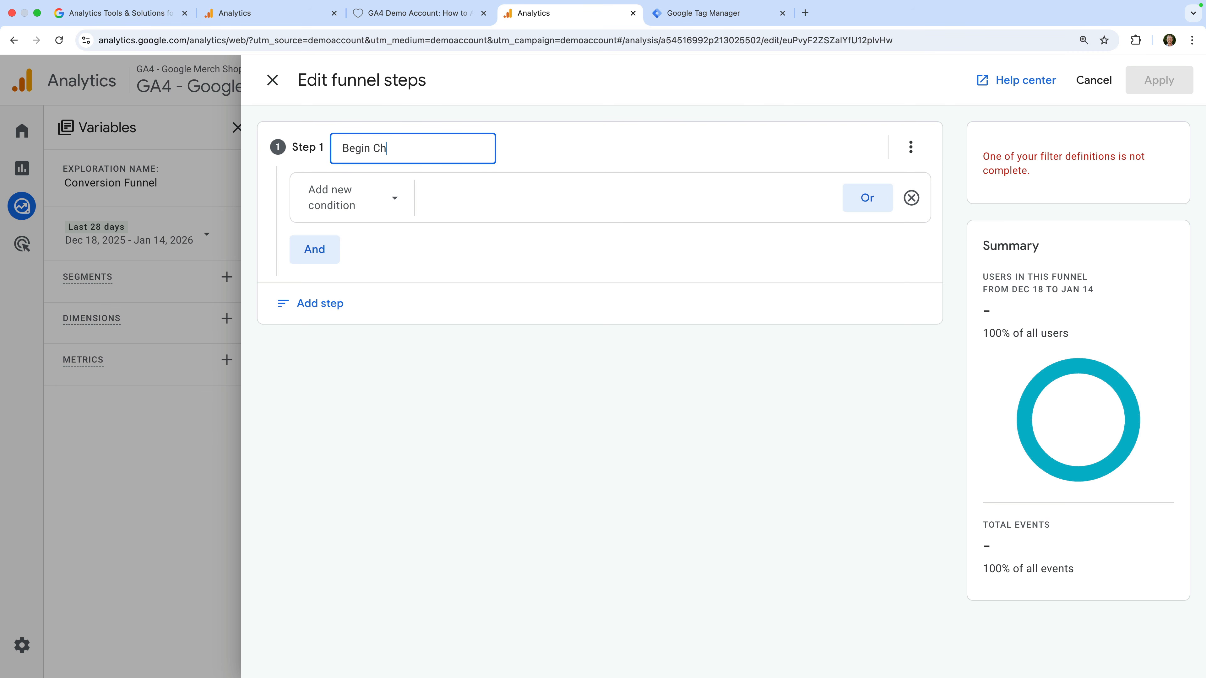
type("eckout")
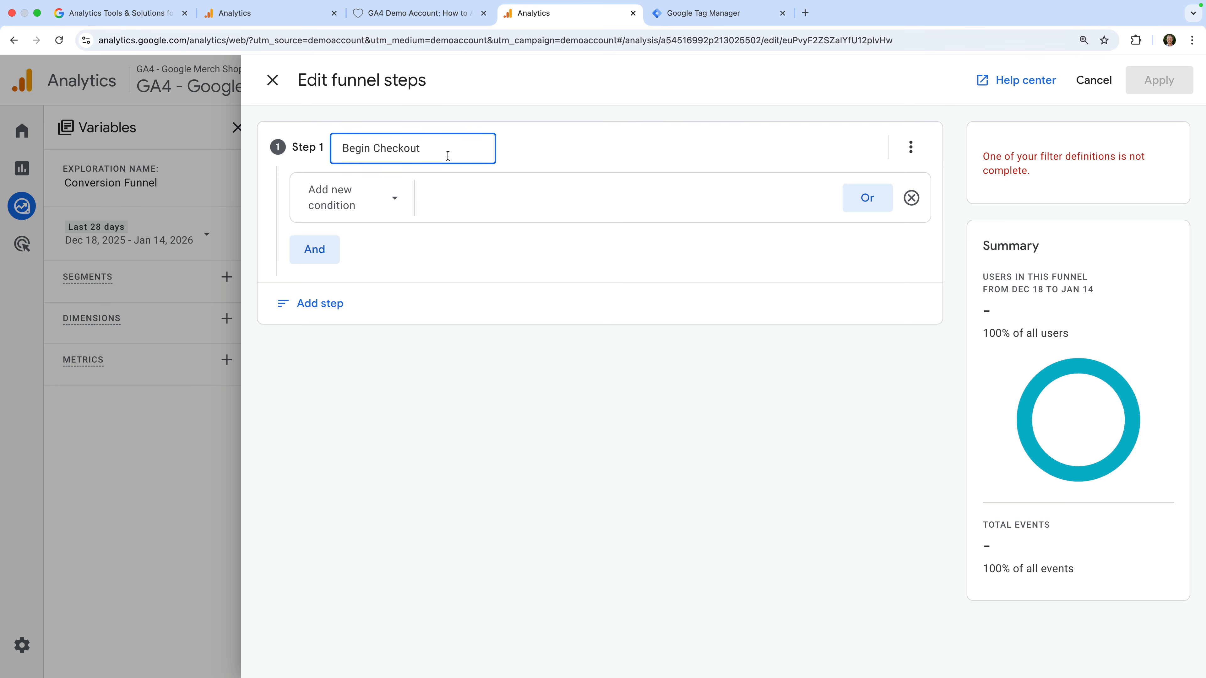
left_click(386, 202)
type("begin")
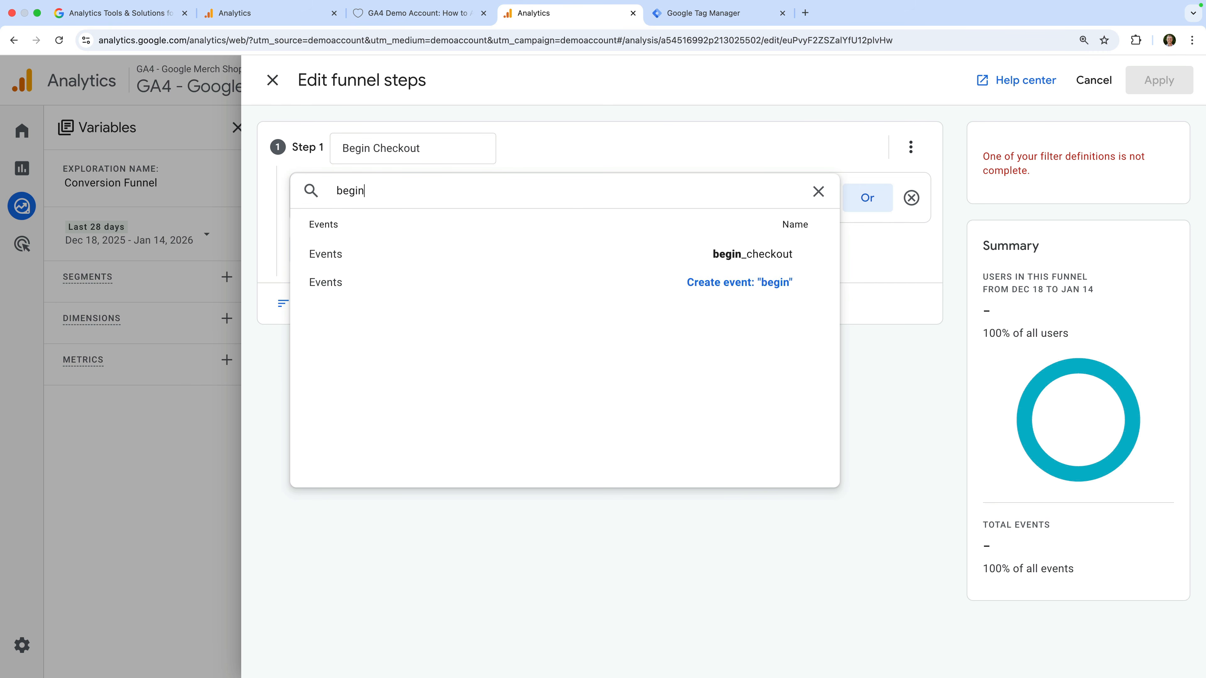
type("_checkout")
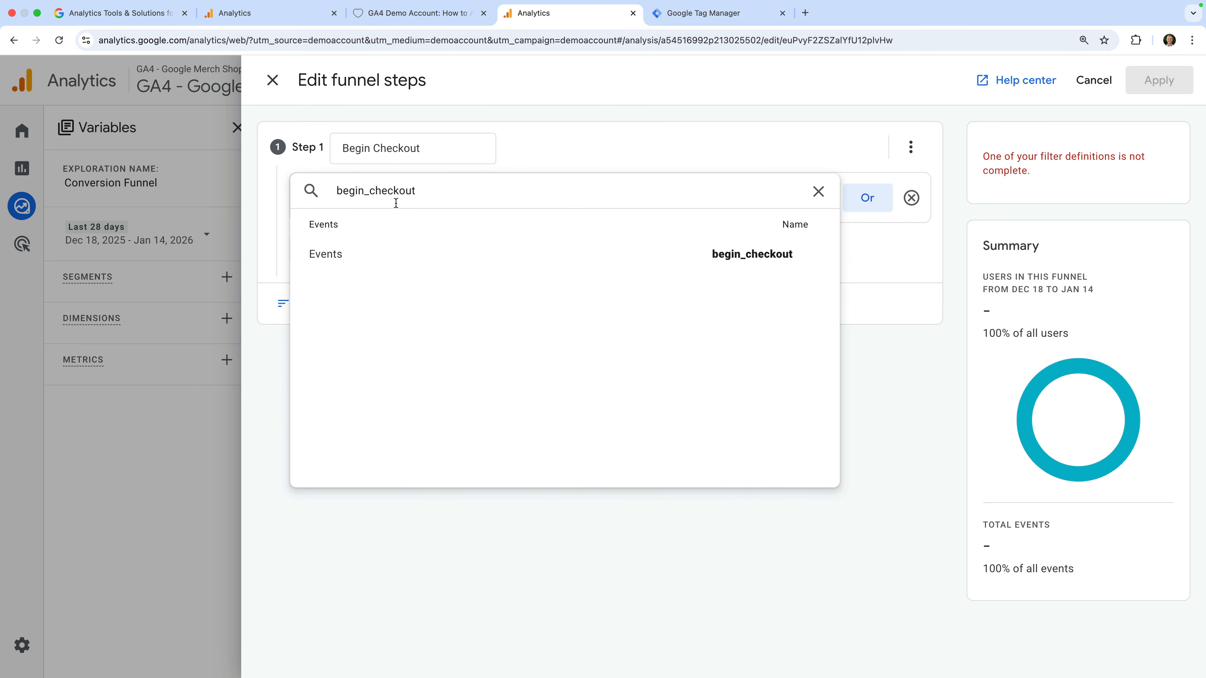
left_click(675, 249)
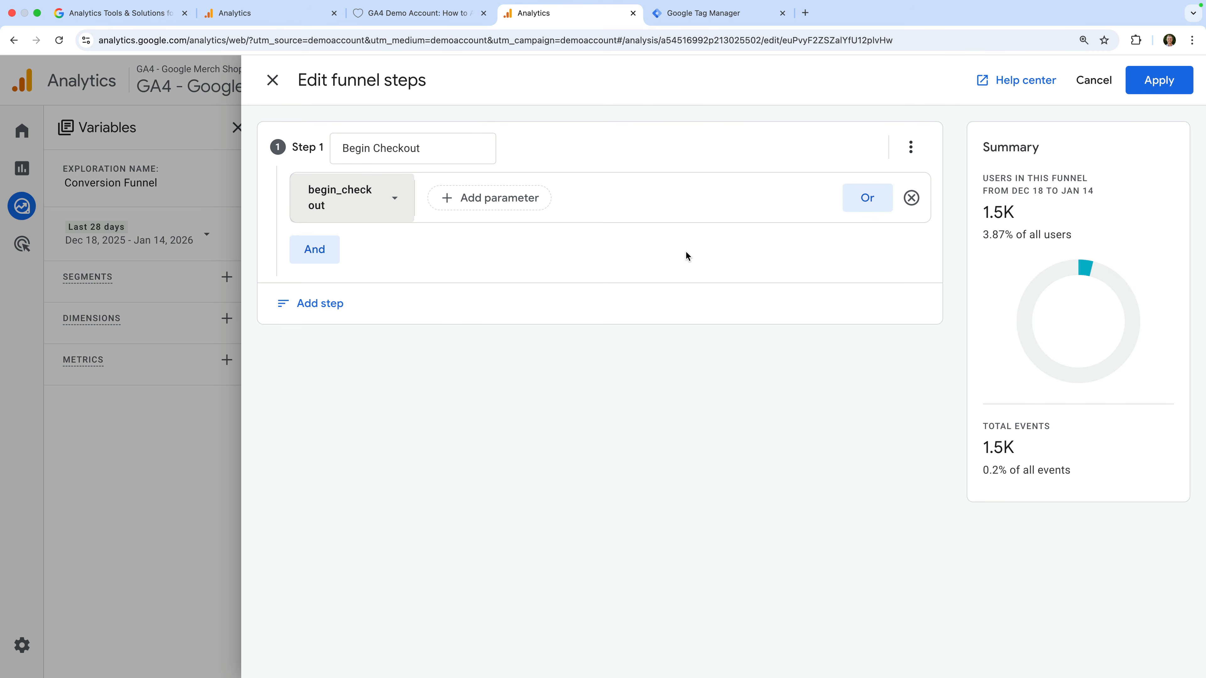
left_click(346, 304)
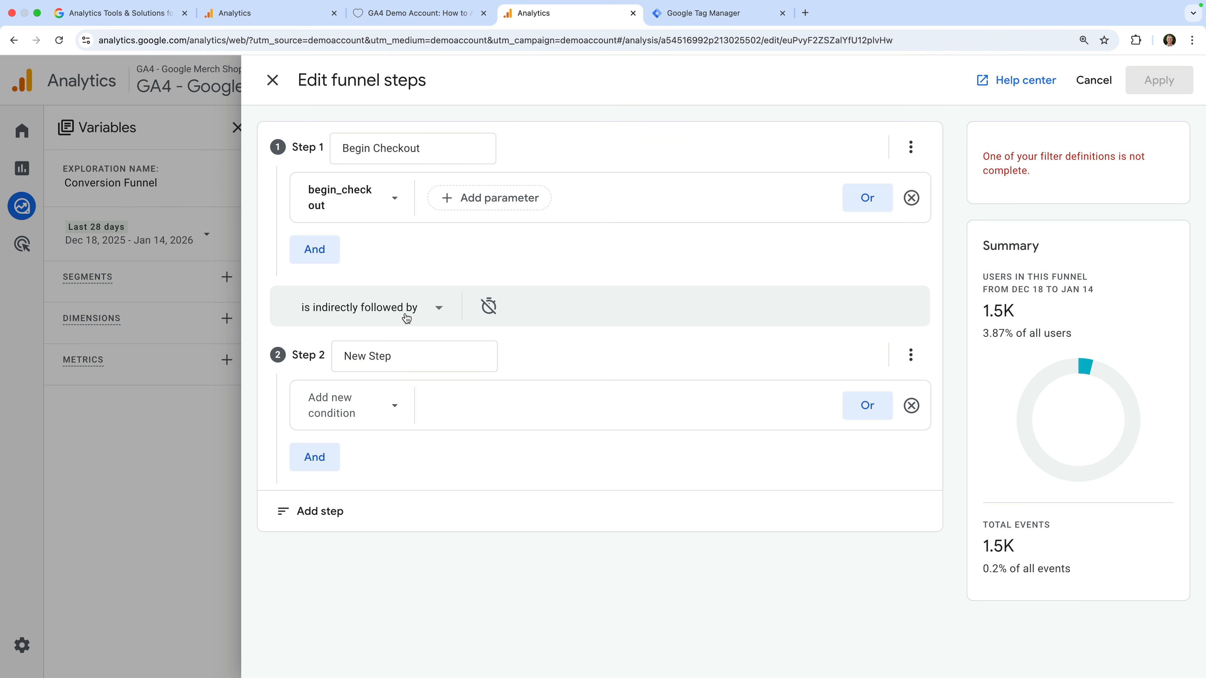
Step: Try the "is directly followed by" relation between funnel steps 1 and 2, and restore "is indirectly followed by"
left_click(406, 317)
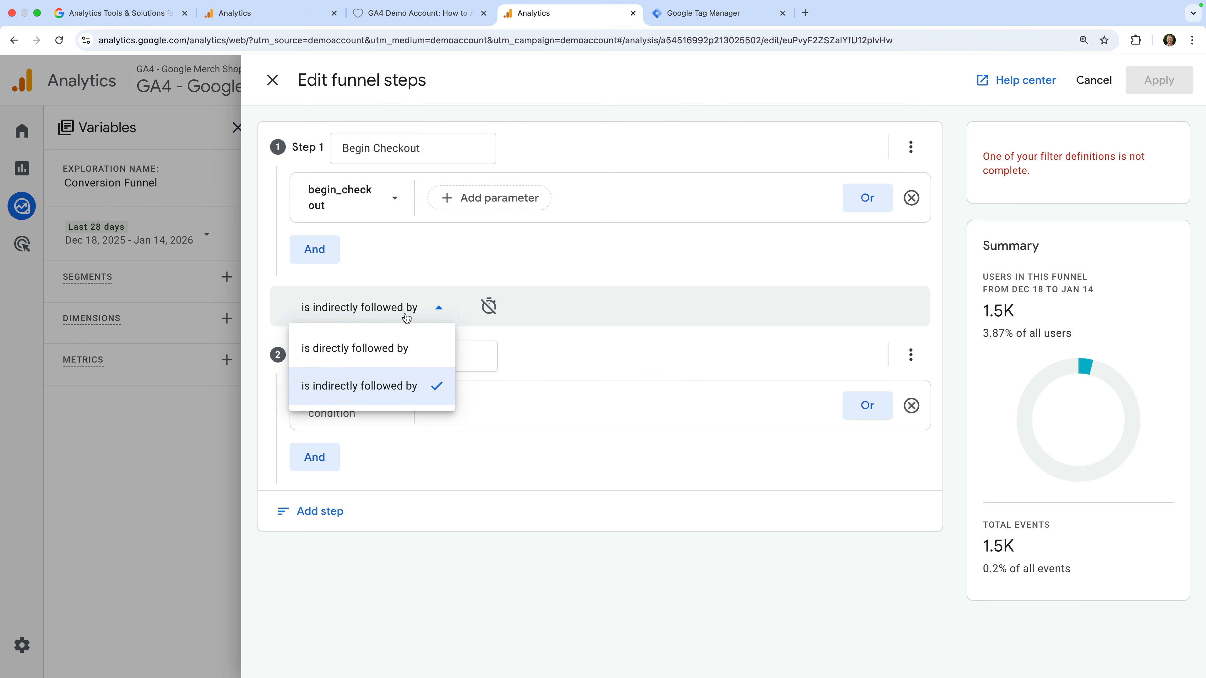
left_click(432, 356)
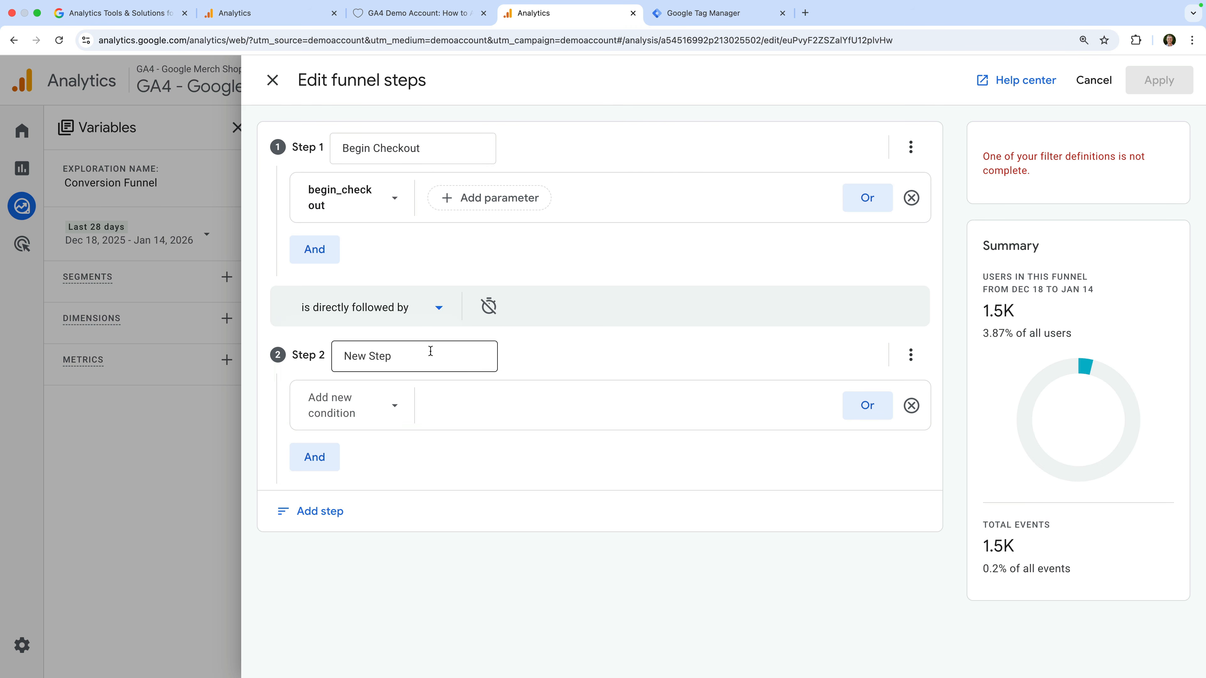
left_click(410, 318)
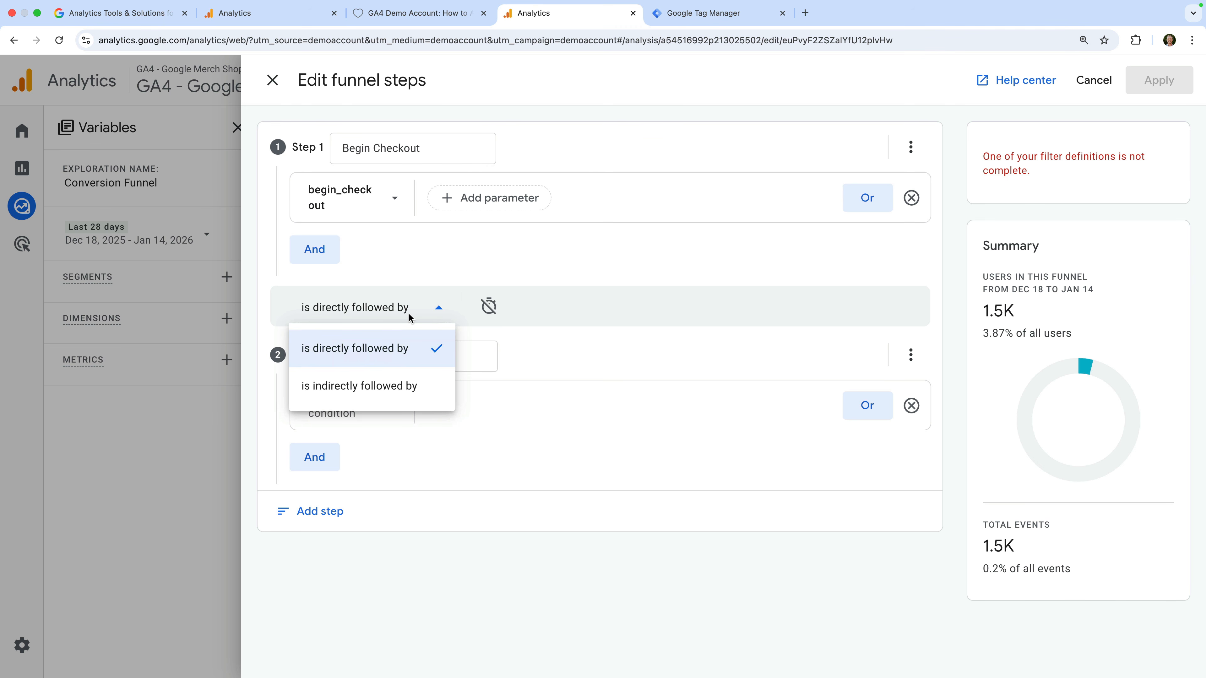
left_click(381, 392)
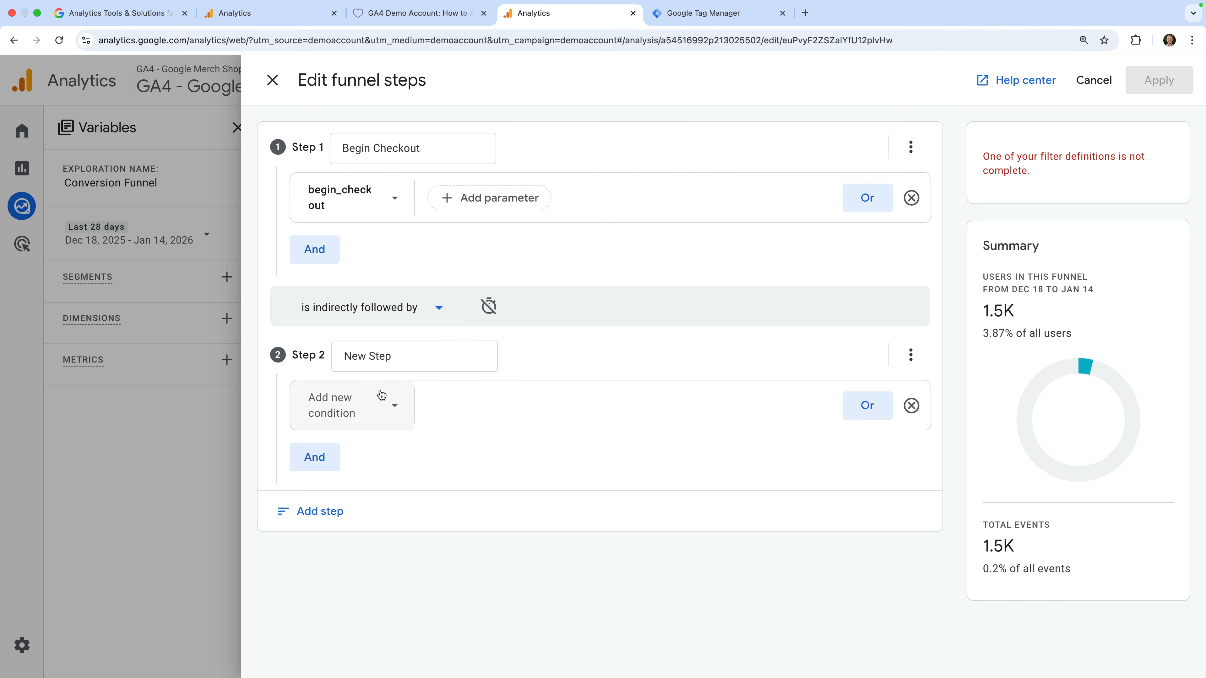
Step: Try enabling a 5-minute time constraint between funnel steps 1 and 2, and discard it
left_click(488, 311)
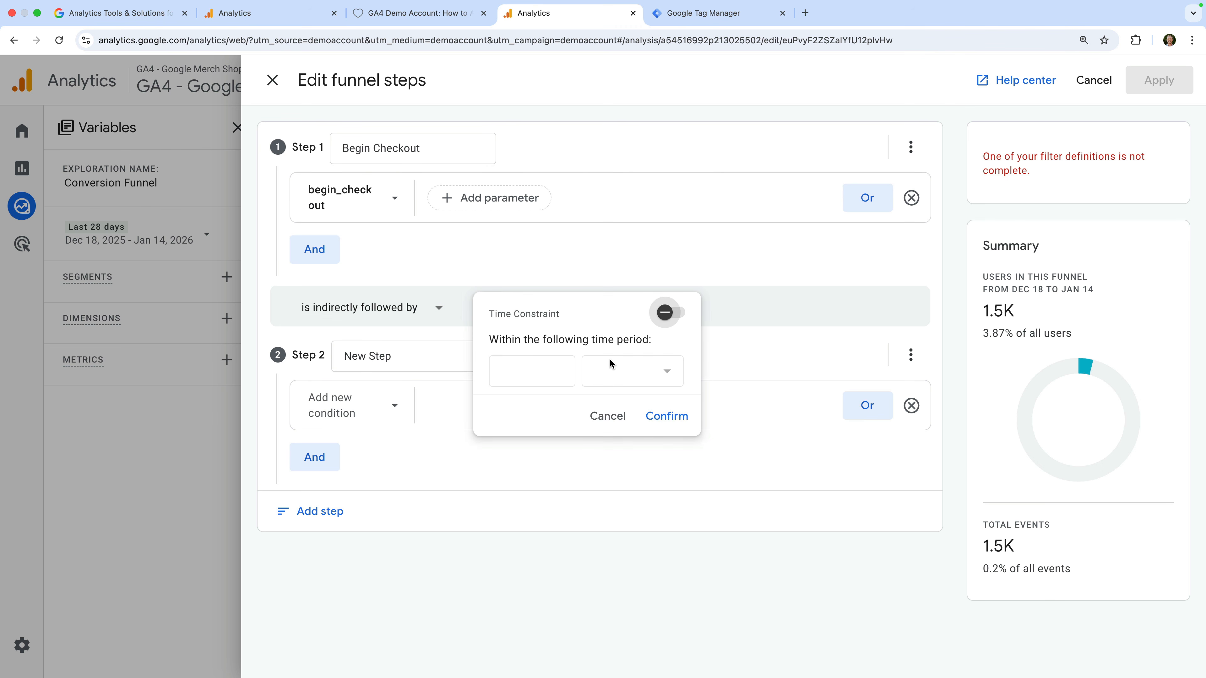
left_click(669, 316)
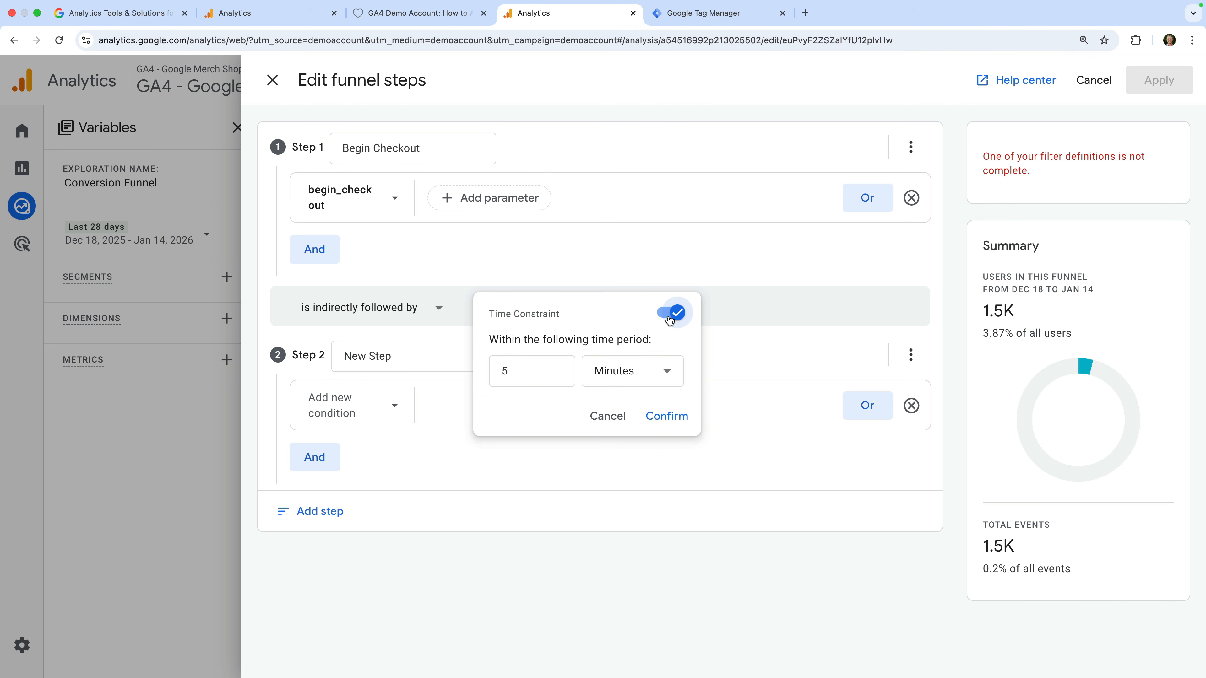
left_click(669, 316)
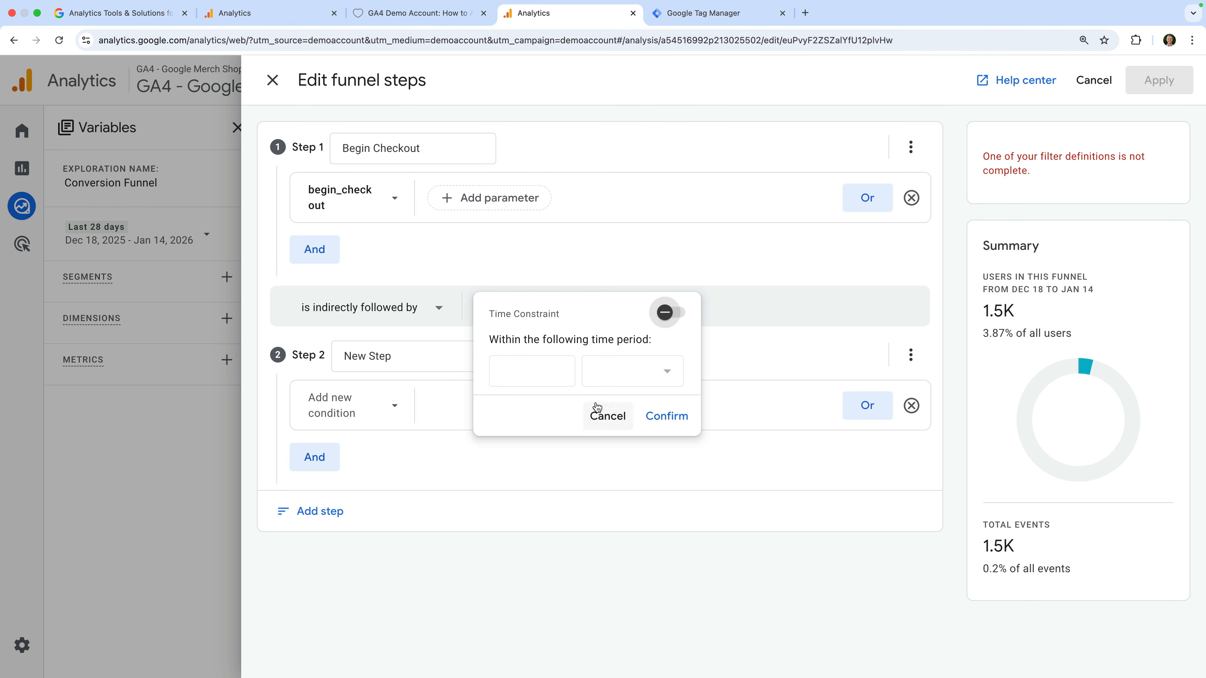
left_click(599, 416)
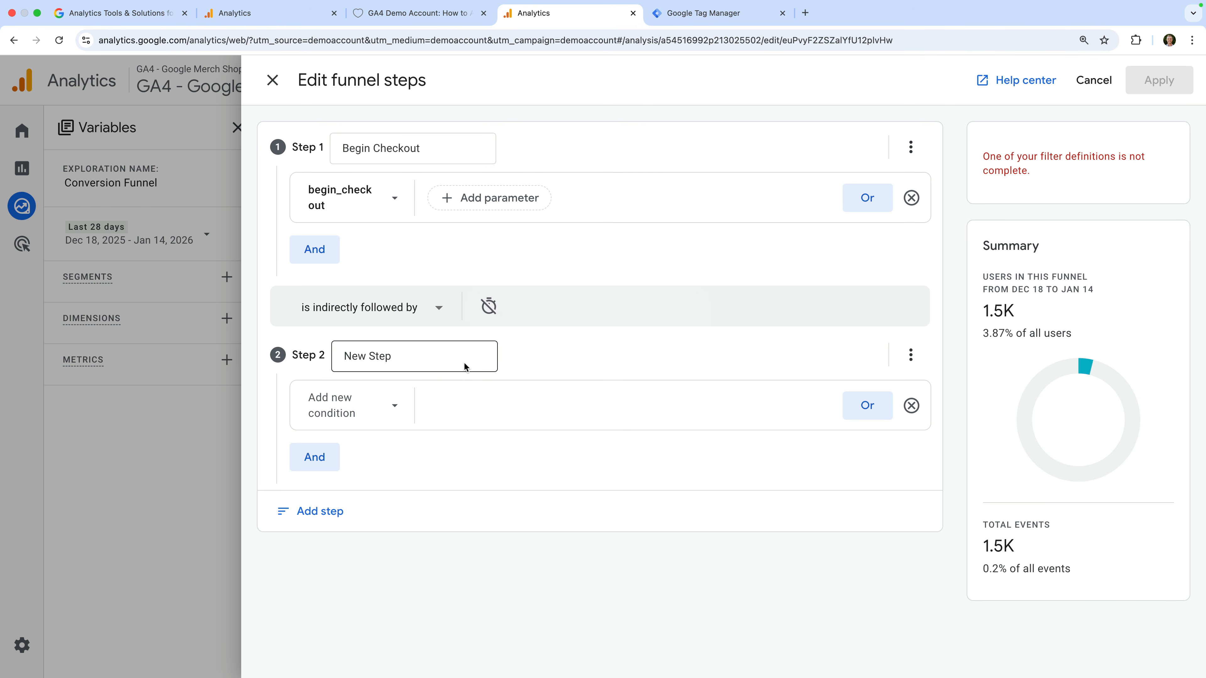
Step: Name funnel step 2 "Add Payment Info" and set its condition to the add_payment_info event
double_click(459, 354)
triple_click(459, 355)
type("Ad")
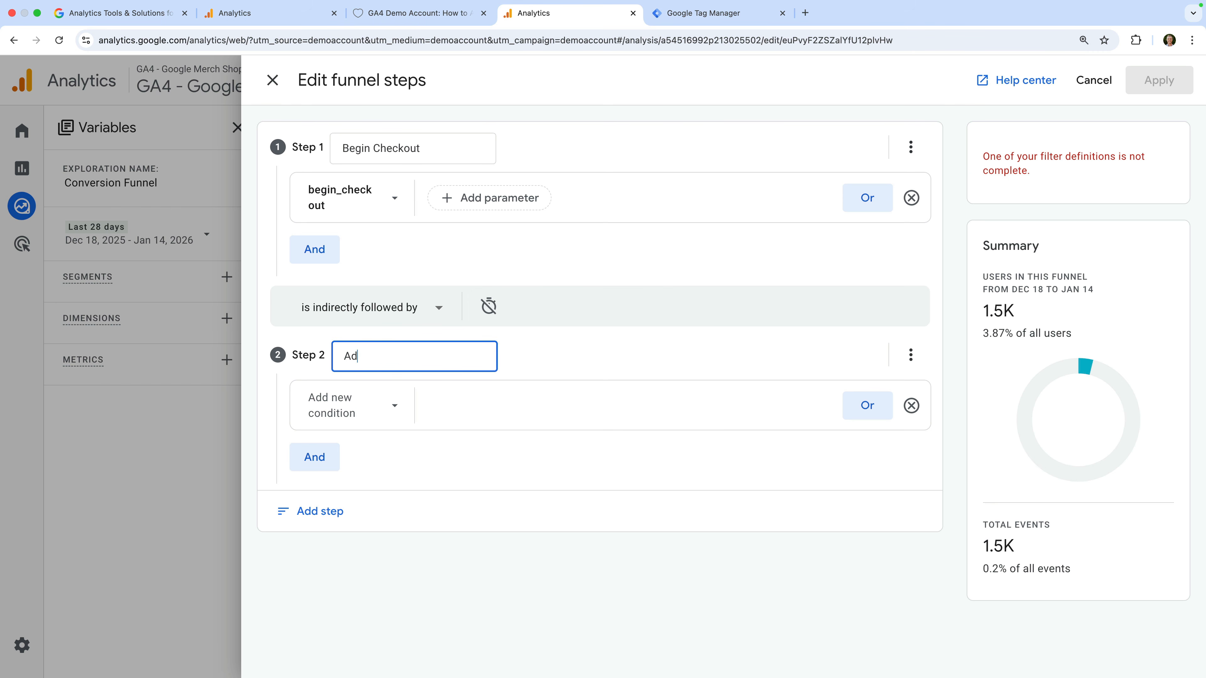
type("d Payment Info")
left_click(376, 409)
type("a")
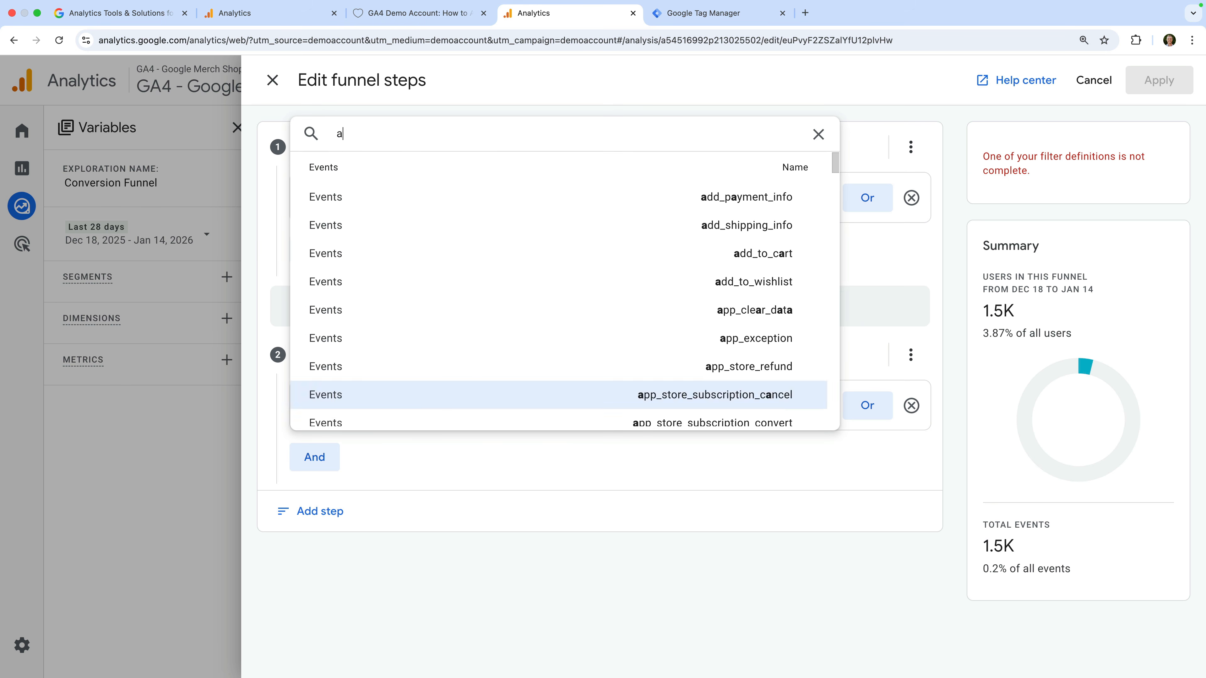
type("dd_payment_info")
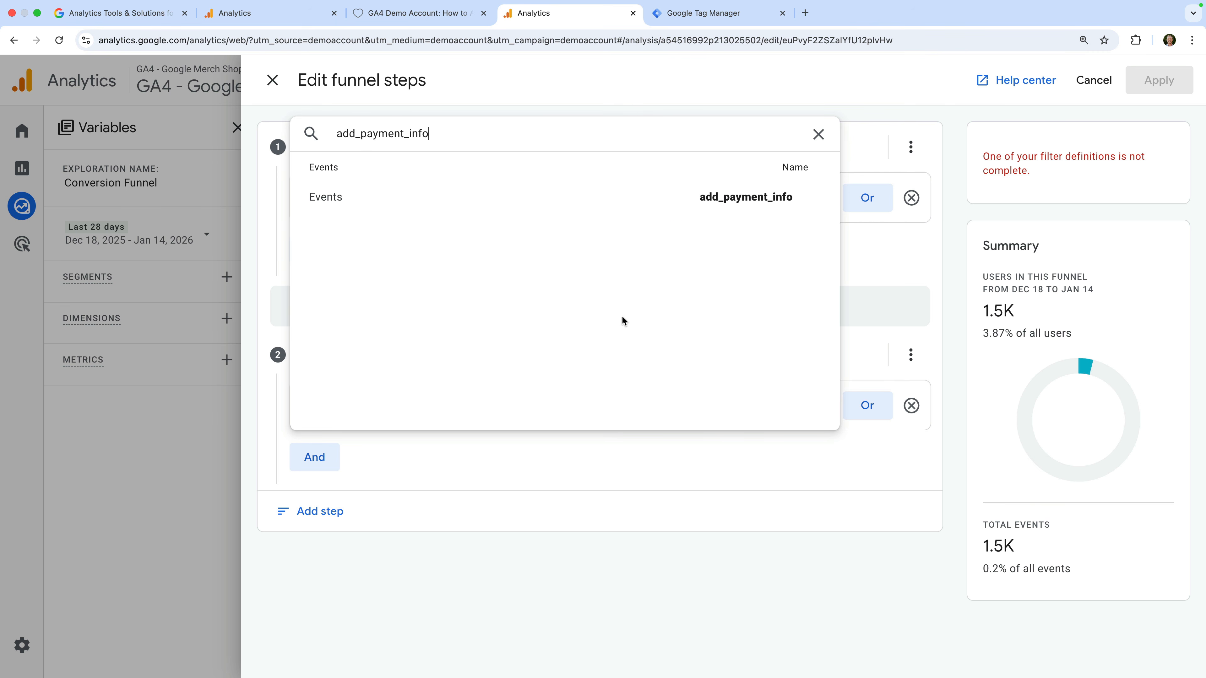
left_click(712, 197)
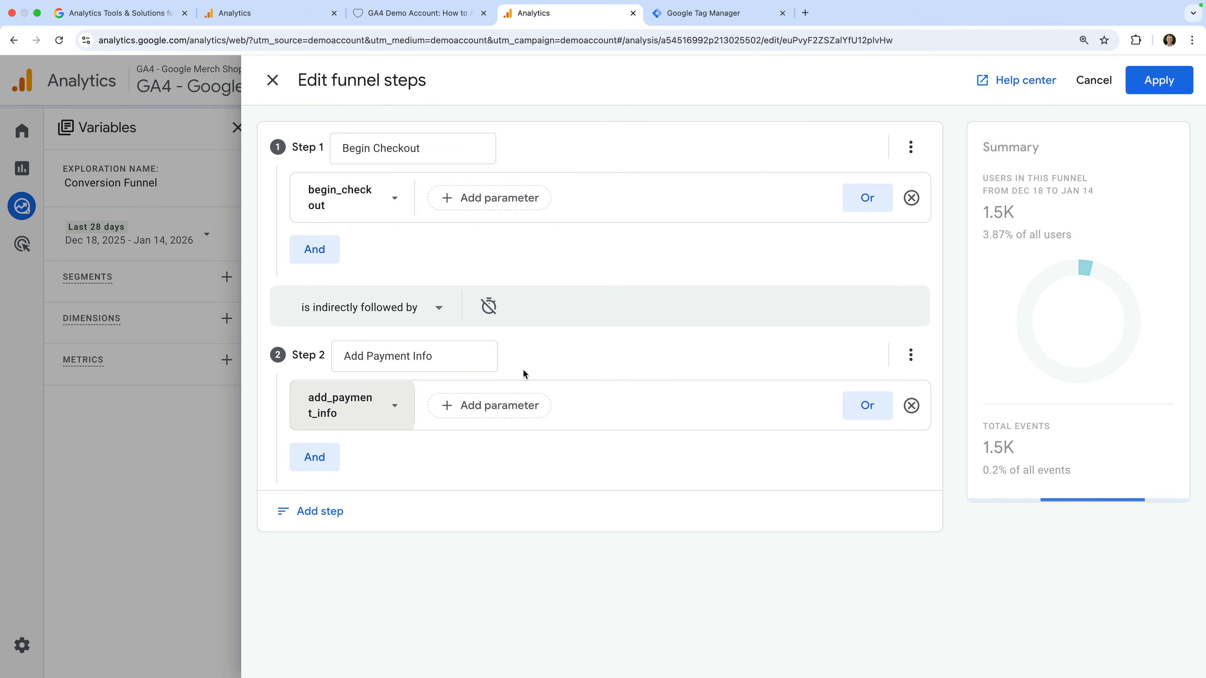
Step: Add a third funnel step named "Purchase" with the purchase event as its condition, and apply the funnel steps
left_click(325, 512)
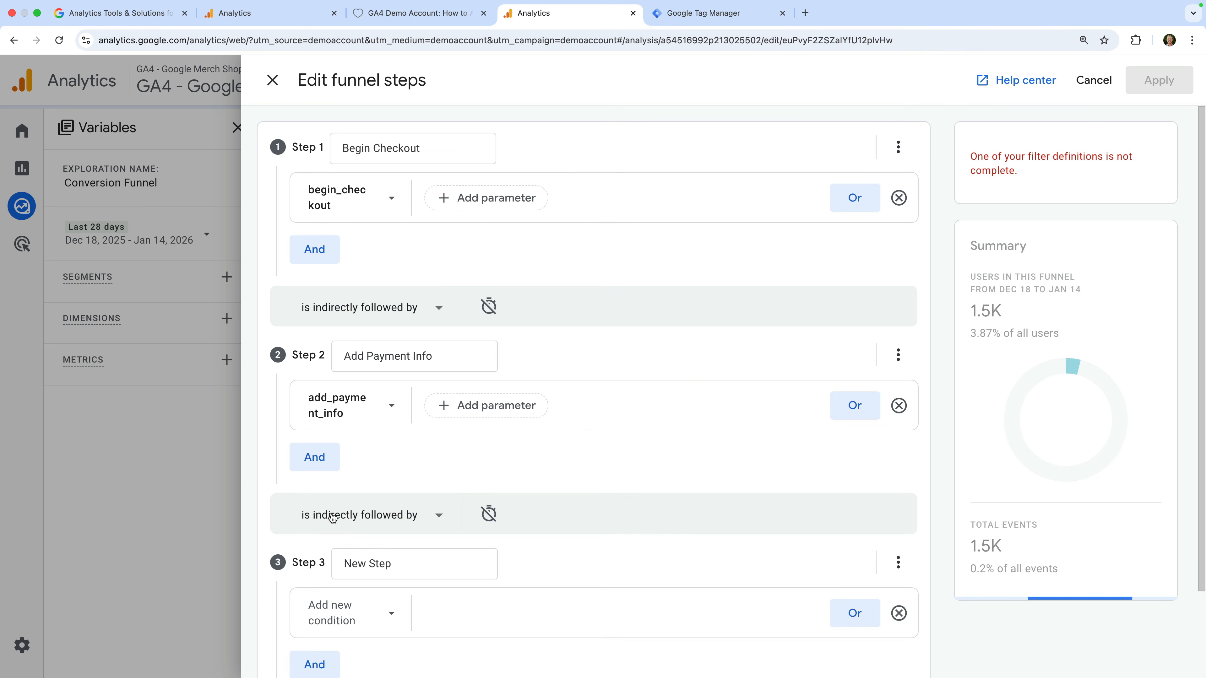
scroll(404, 522, "down", 2)
triple_click(383, 463)
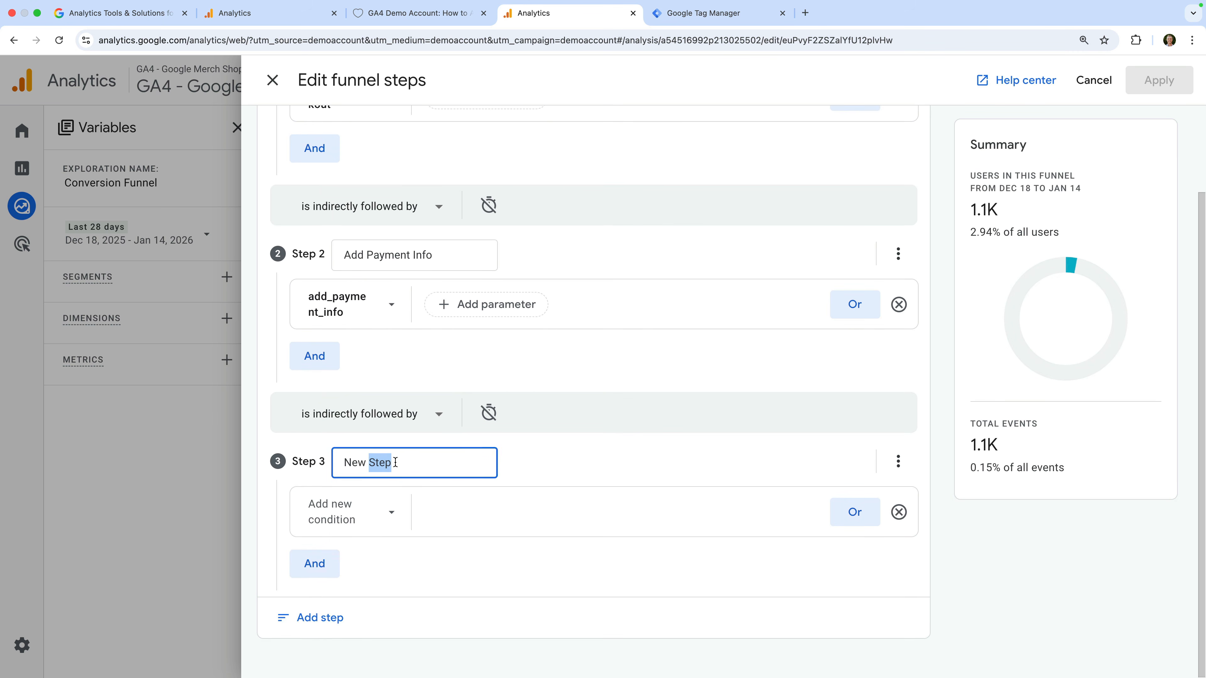
type("Purchase")
left_click(374, 497)
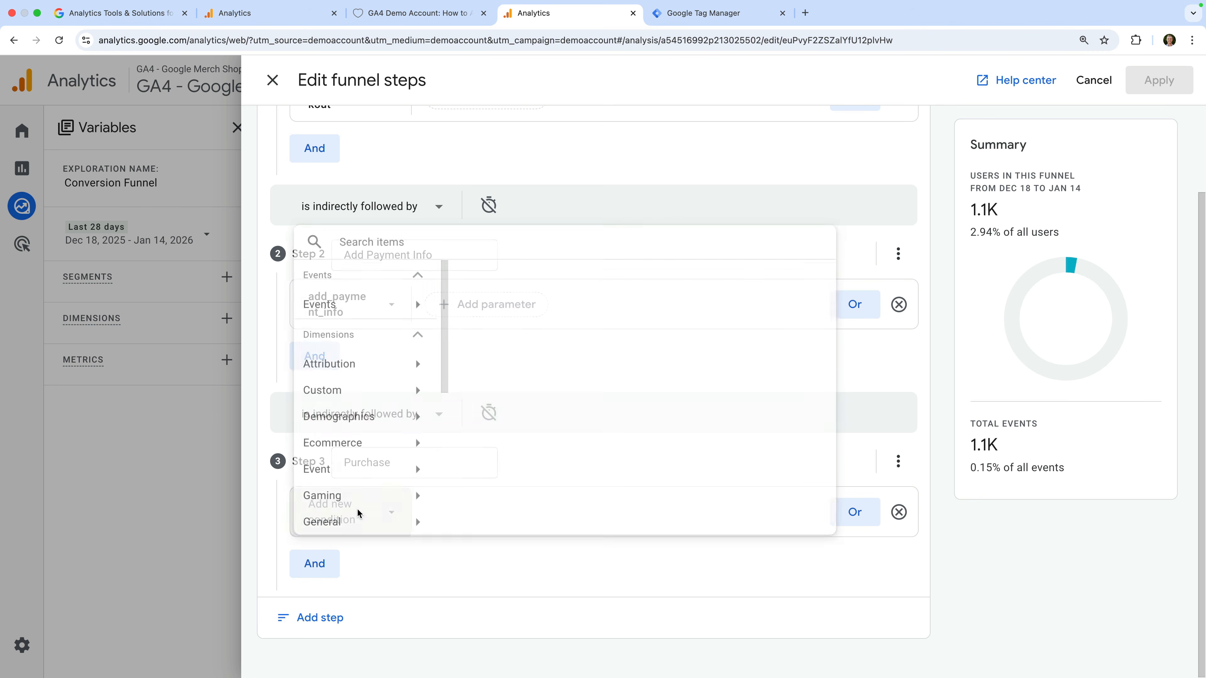
type("purchase")
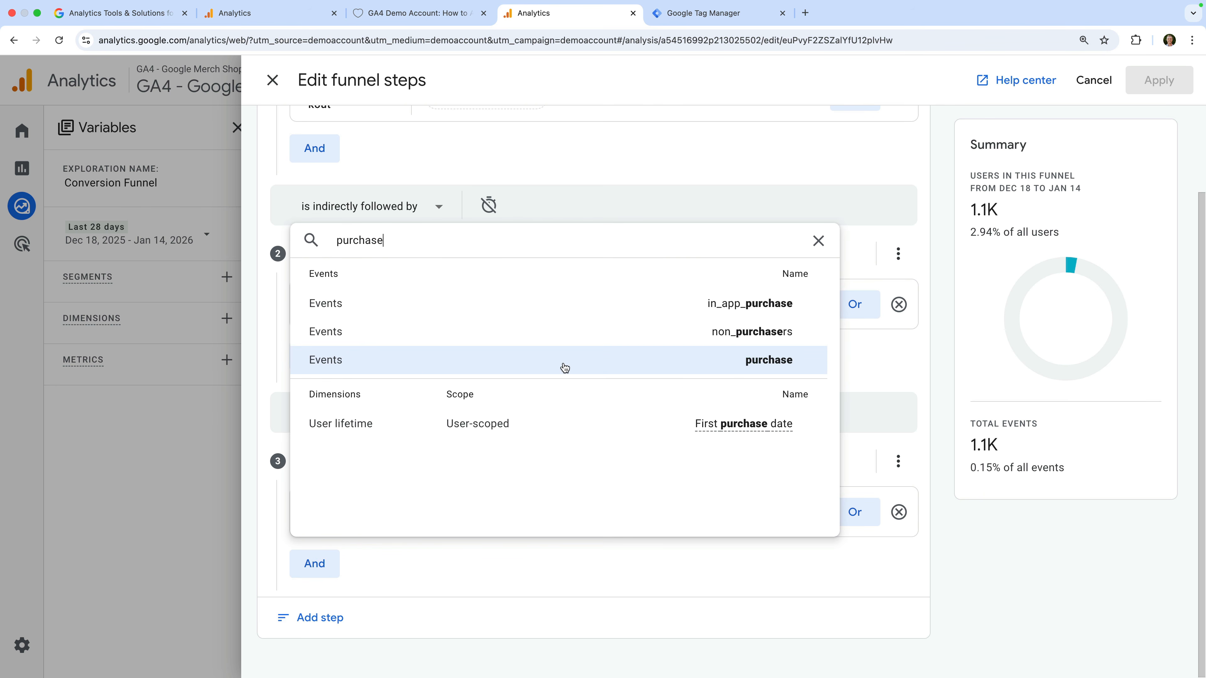
left_click(486, 366)
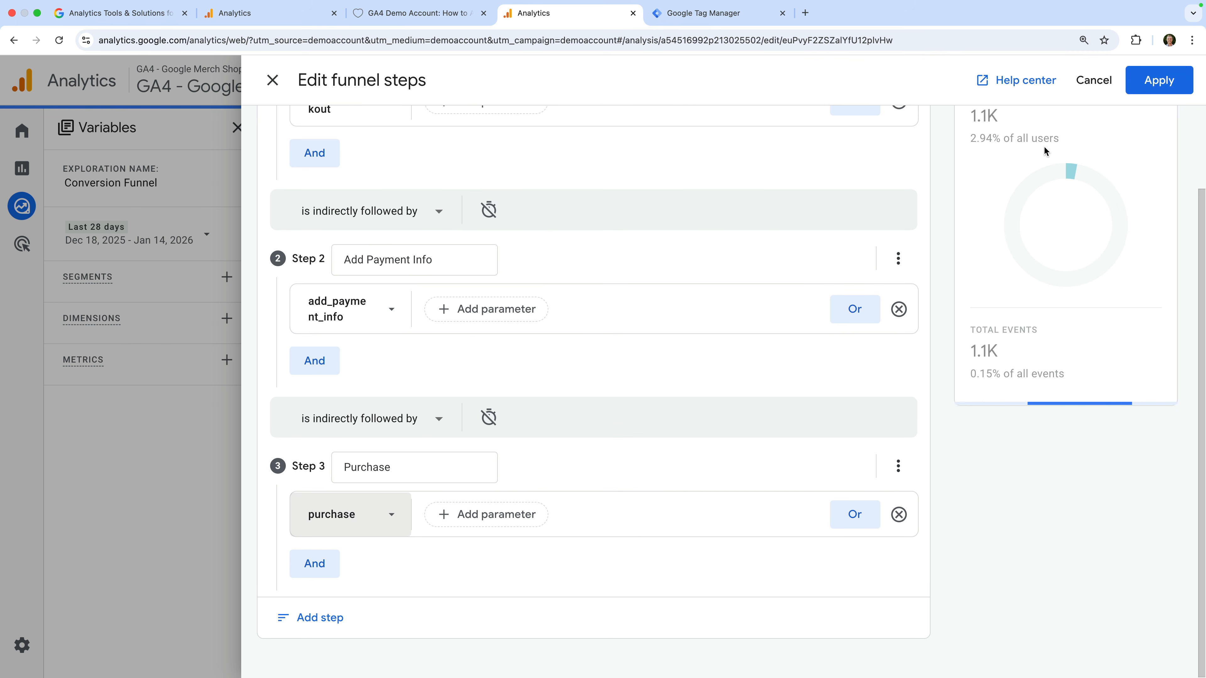
left_click(1151, 83)
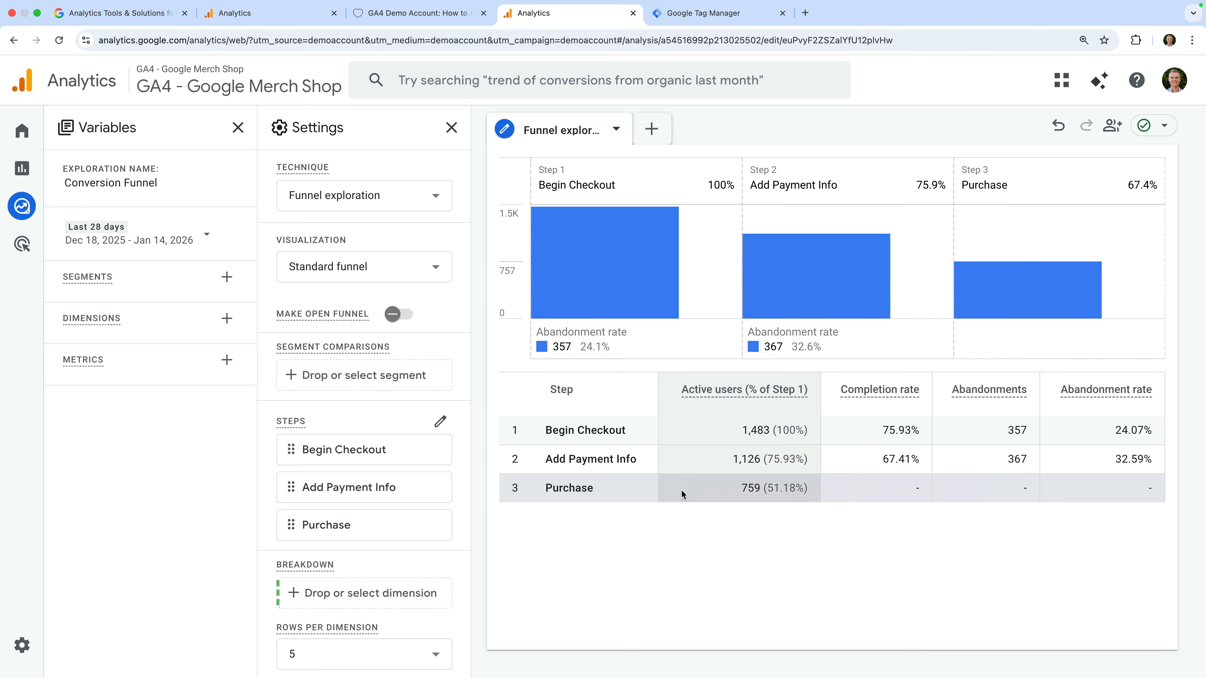
Step: Make the Conversion Funnel exploration an open funnel
left_click(694, 428)
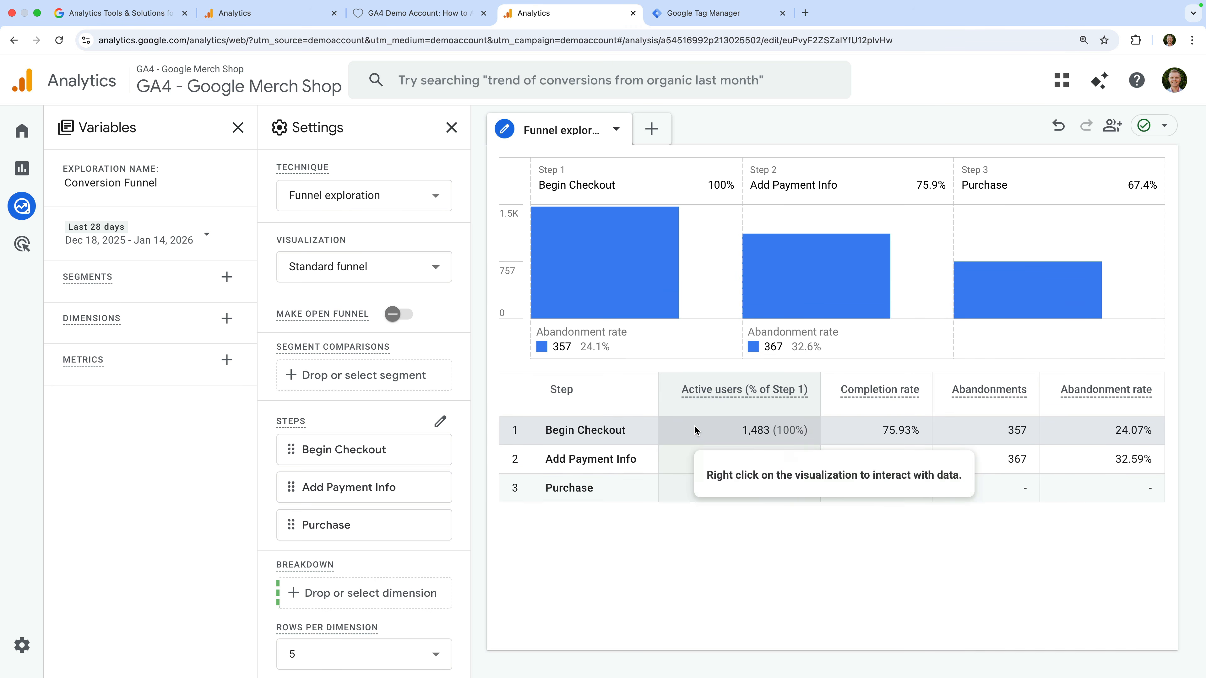
left_click(392, 314)
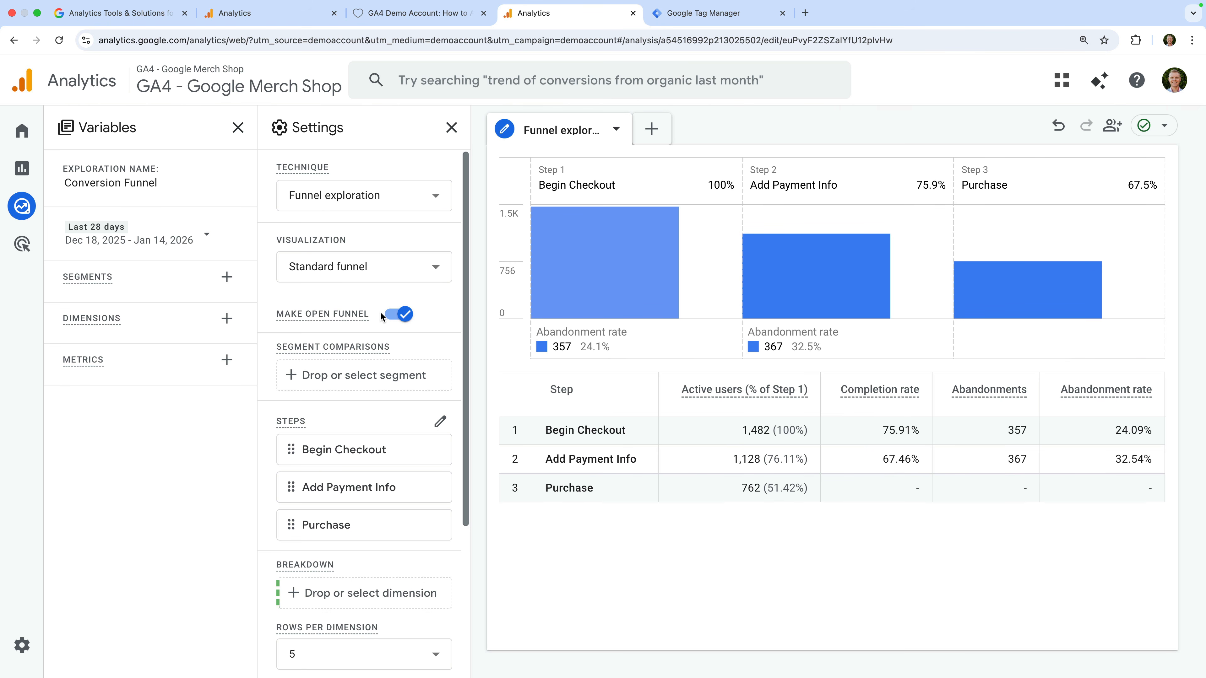
Step: Switch the funnel visualization to Trended funnel and view the individual trends for Begin Checkout and Add Payment Info
left_click(411, 277)
left_click(374, 346)
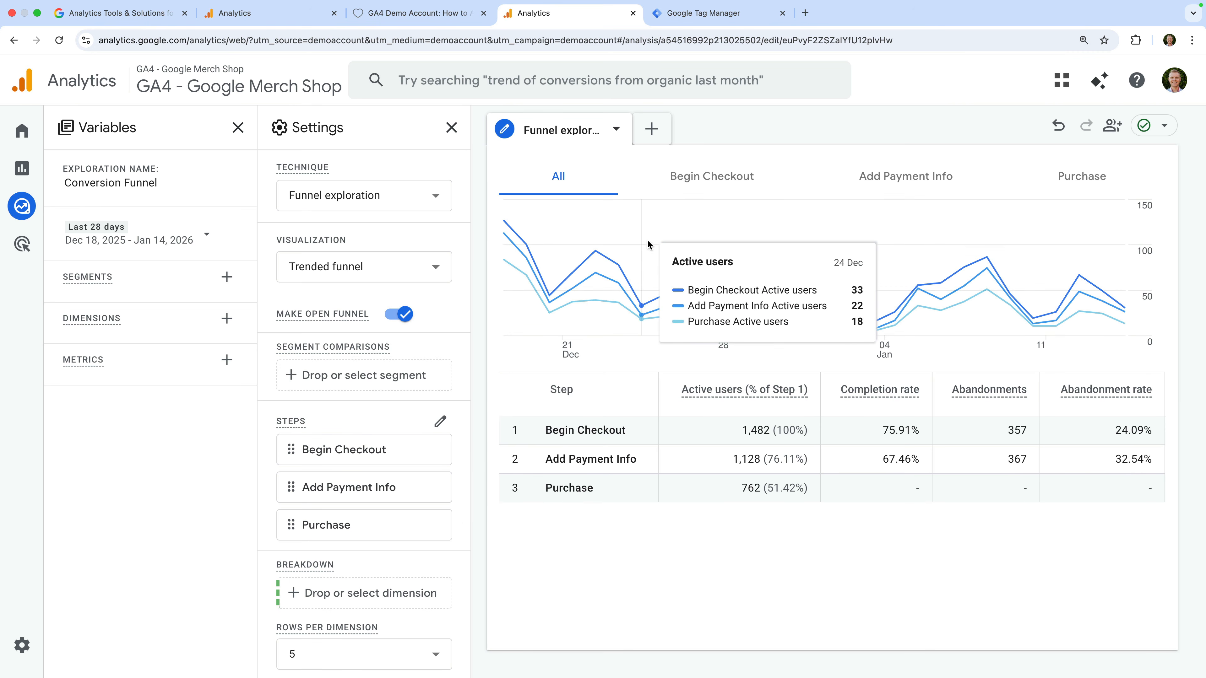
left_click(734, 194)
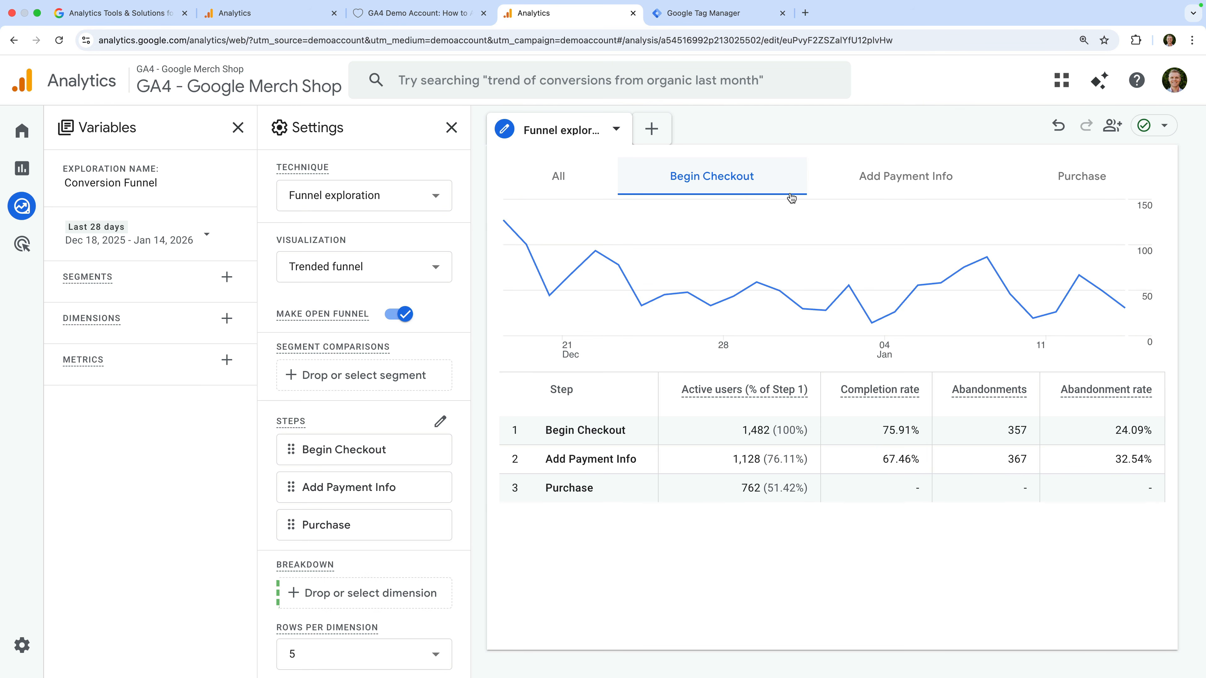
left_click(872, 195)
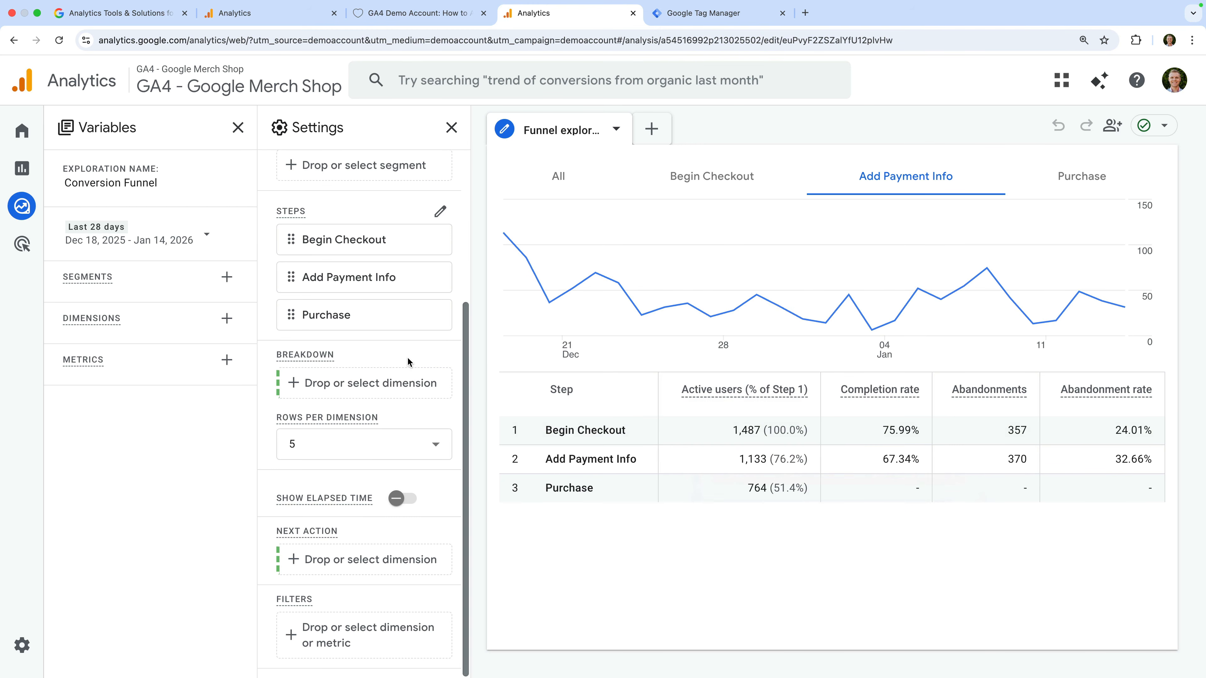
Step: Open the Advertising snapshot and examine conversions and key events by channel, the insights and the key event paths
left_click(30, 250)
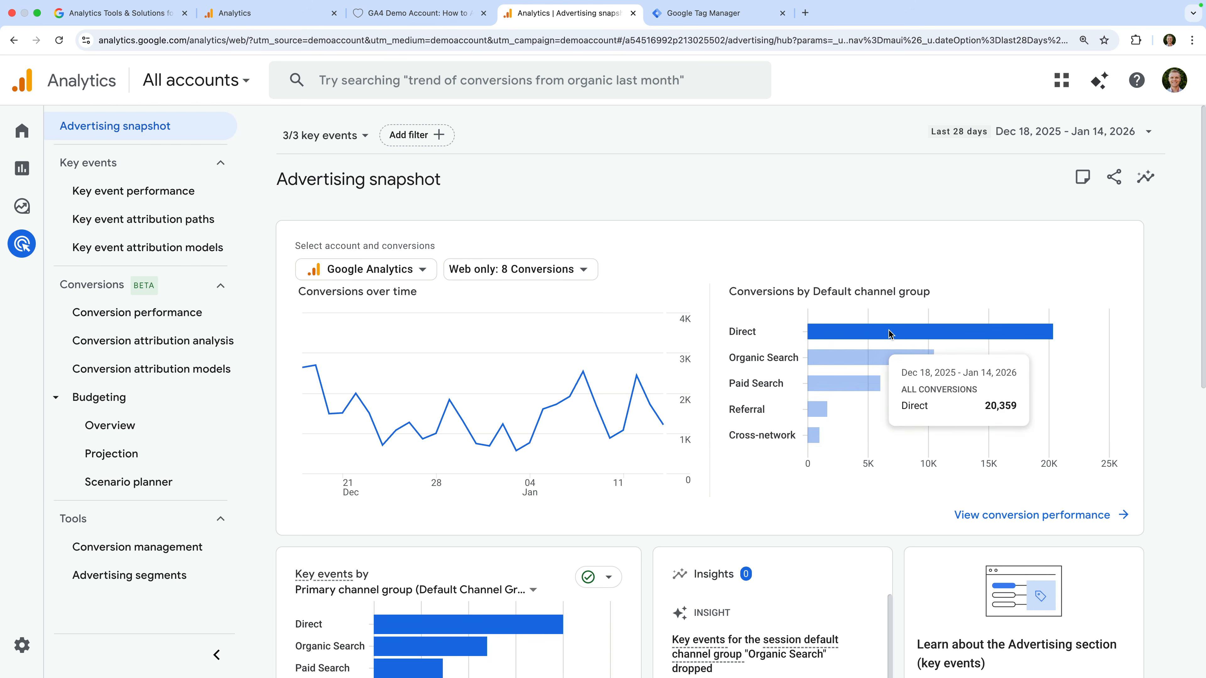
mouse_move(871, 359)
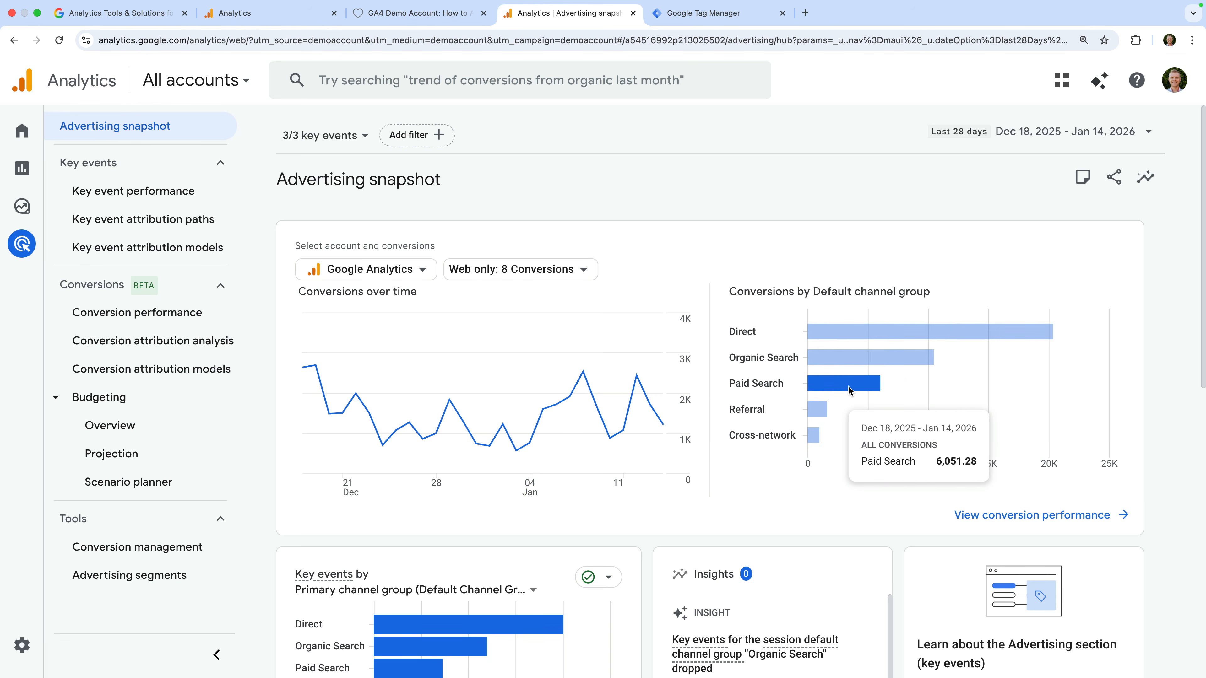
mouse_move(815, 415)
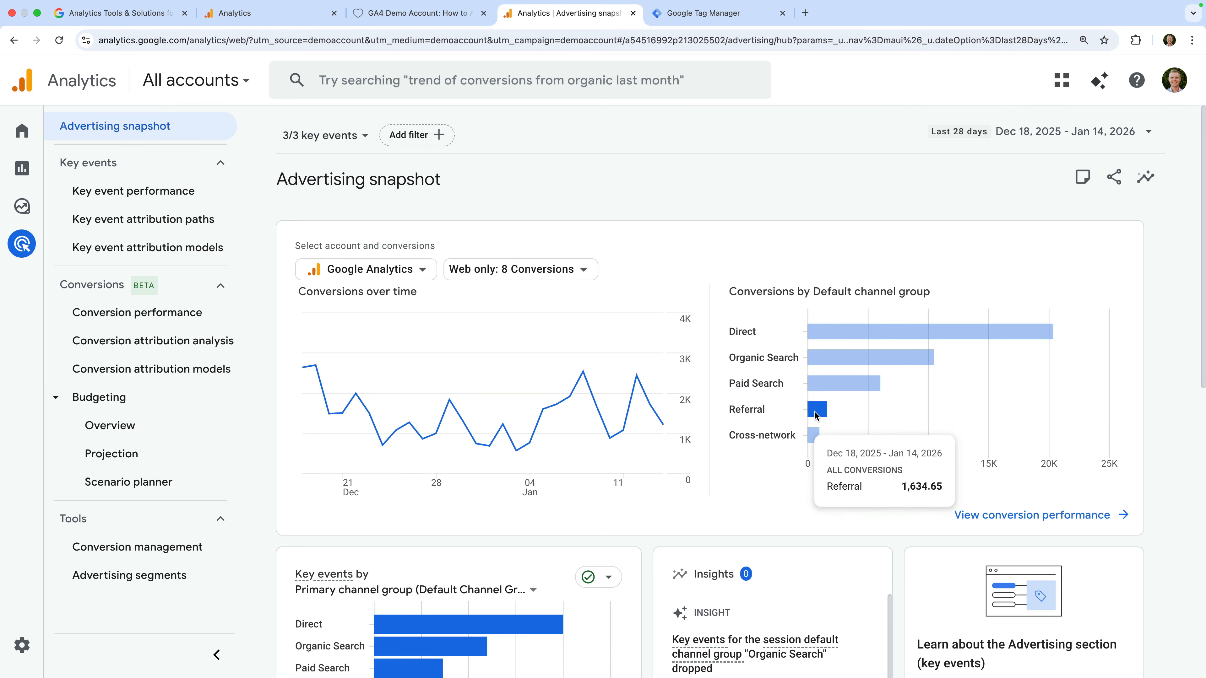
scroll(815, 415, "down", 5)
mouse_move(531, 430)
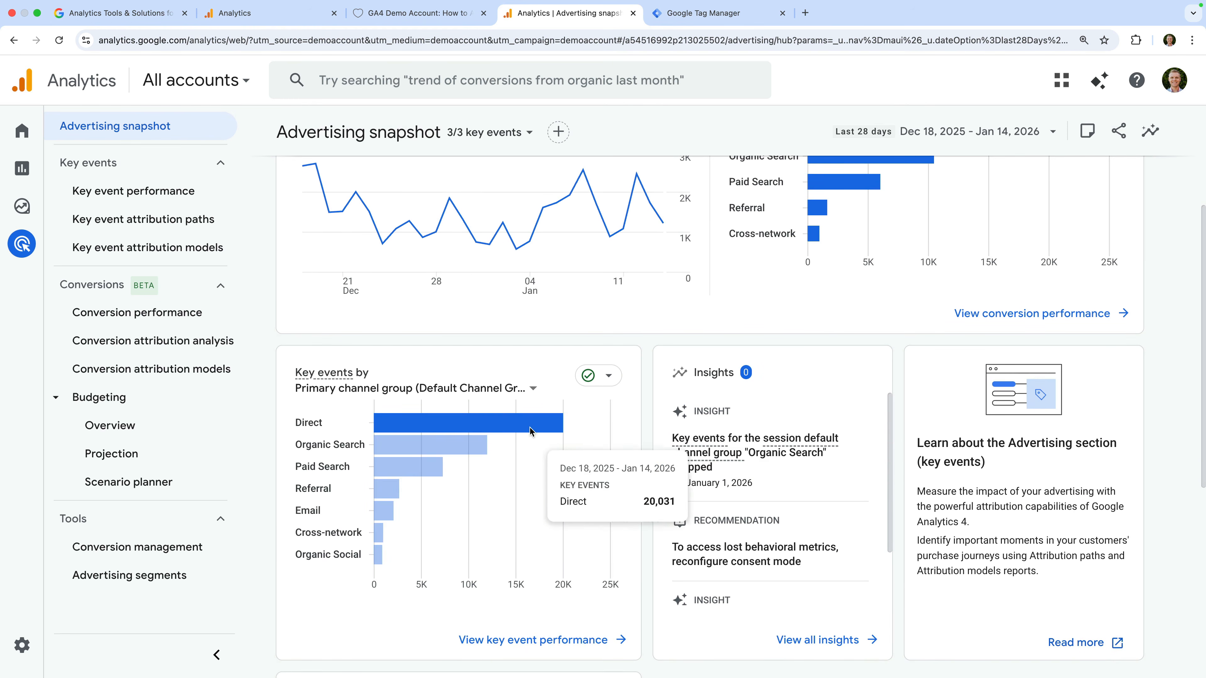
mouse_move(415, 470)
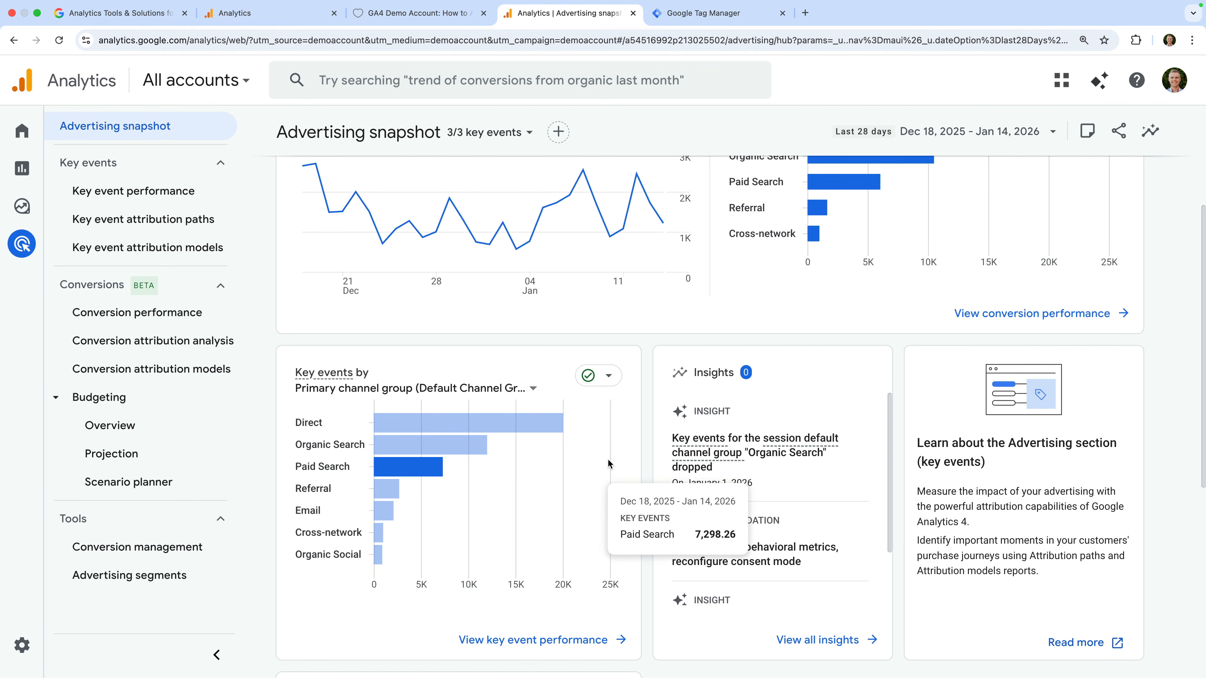
mouse_move(774, 492)
scroll(802, 496, "down", 3)
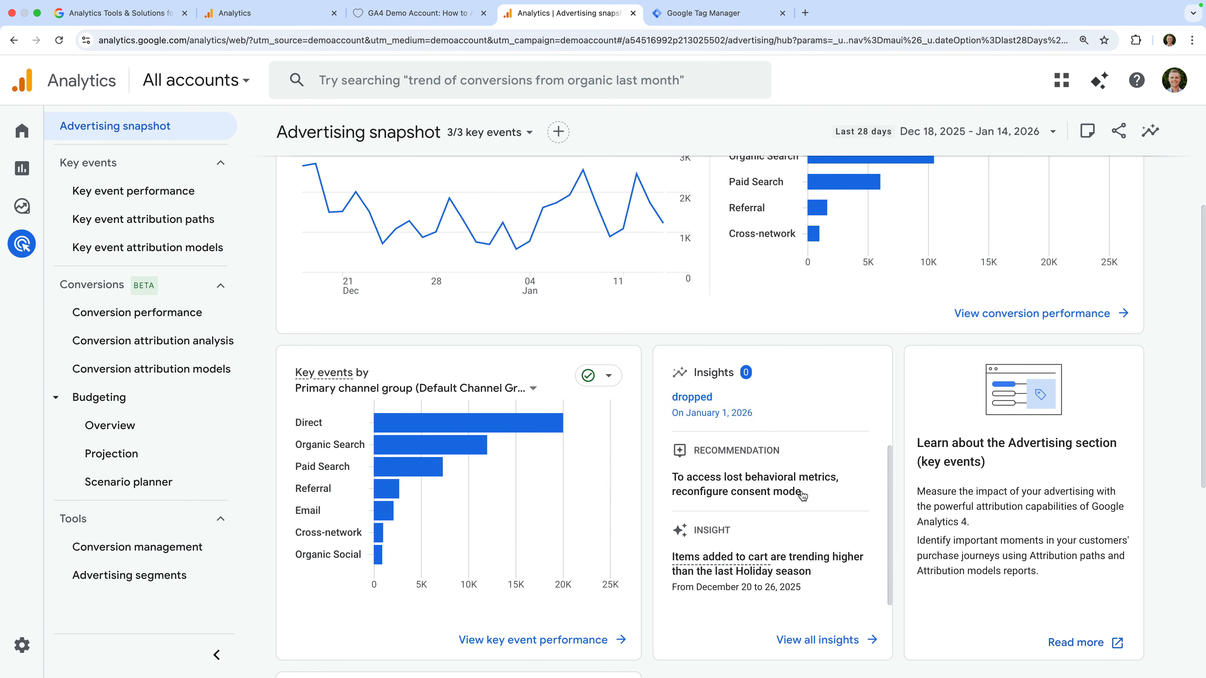
scroll(705, 651, "down", 4)
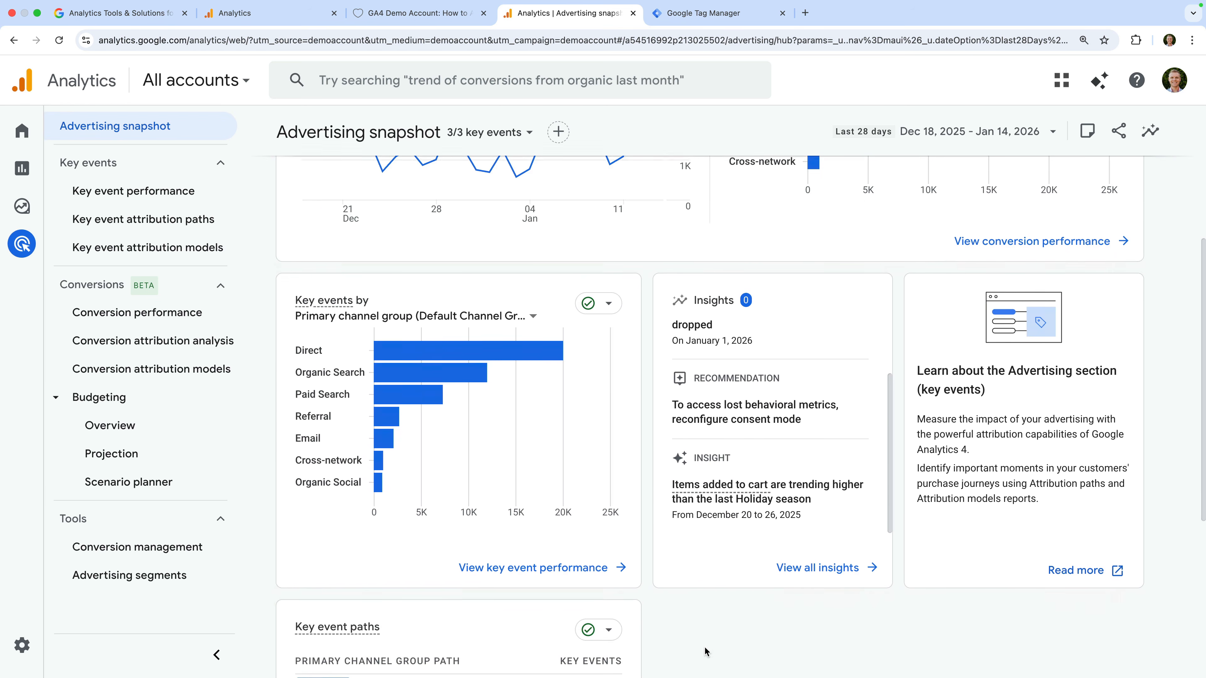
mouse_move(531, 613)
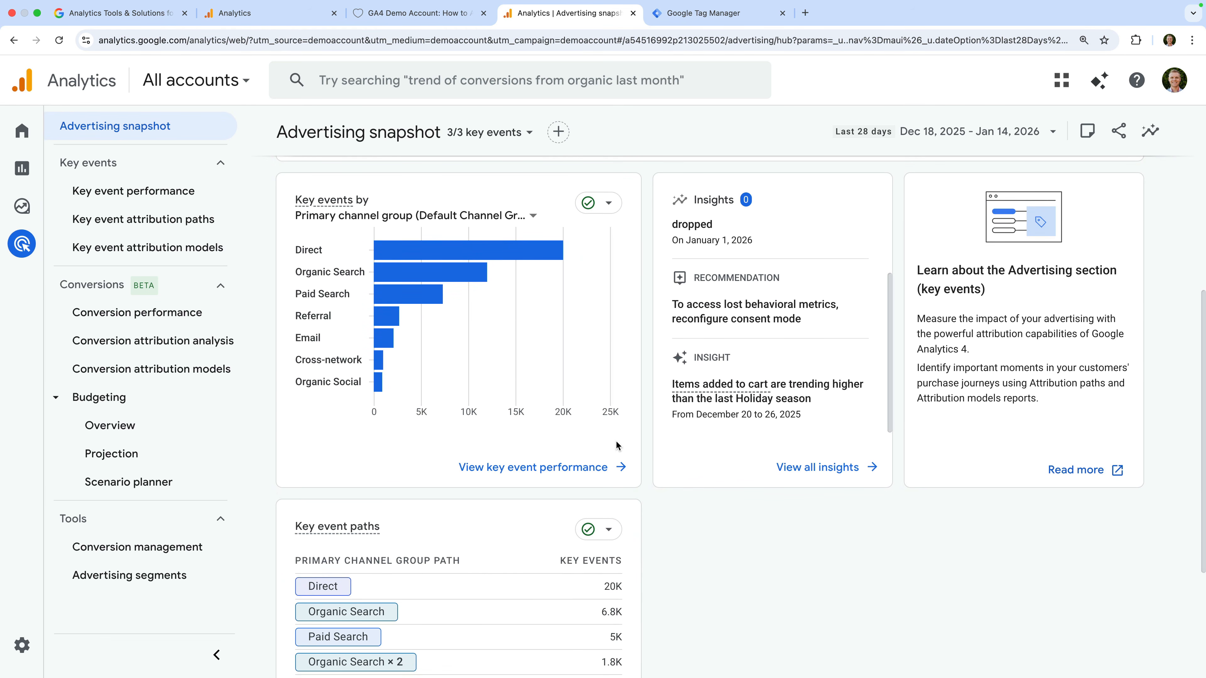
scroll(615, 445, "up", 5)
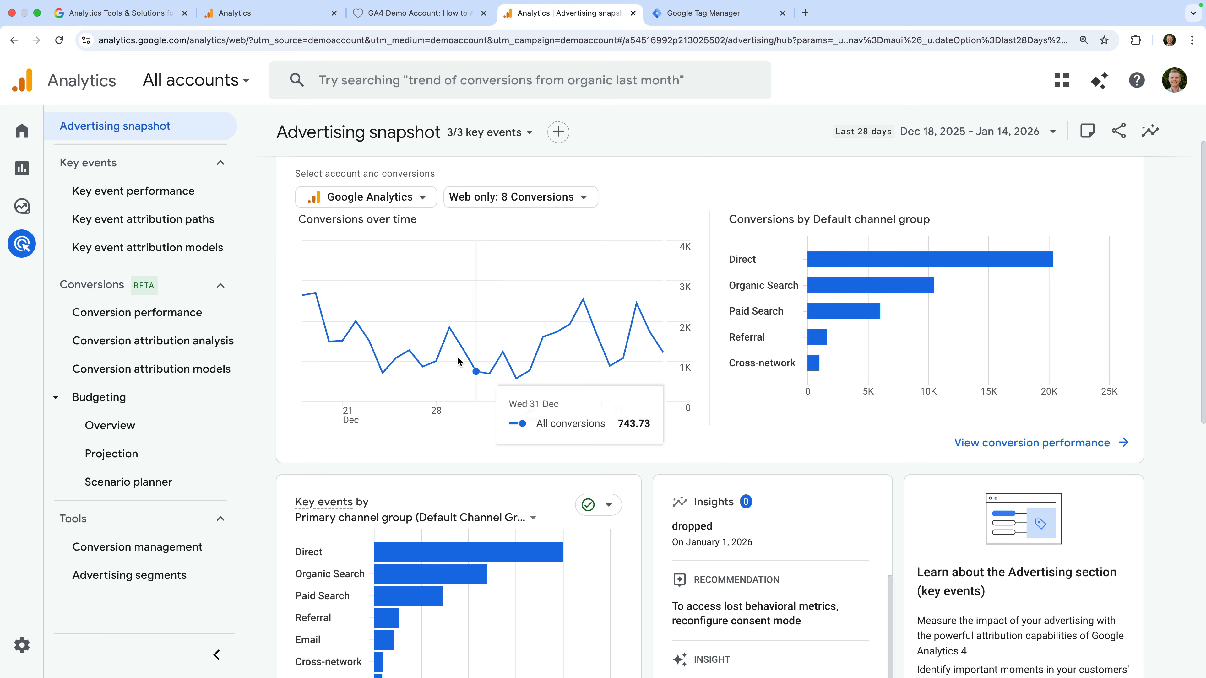
Step: Open the Key event performance report and review its channel trend chart and table
left_click(198, 191)
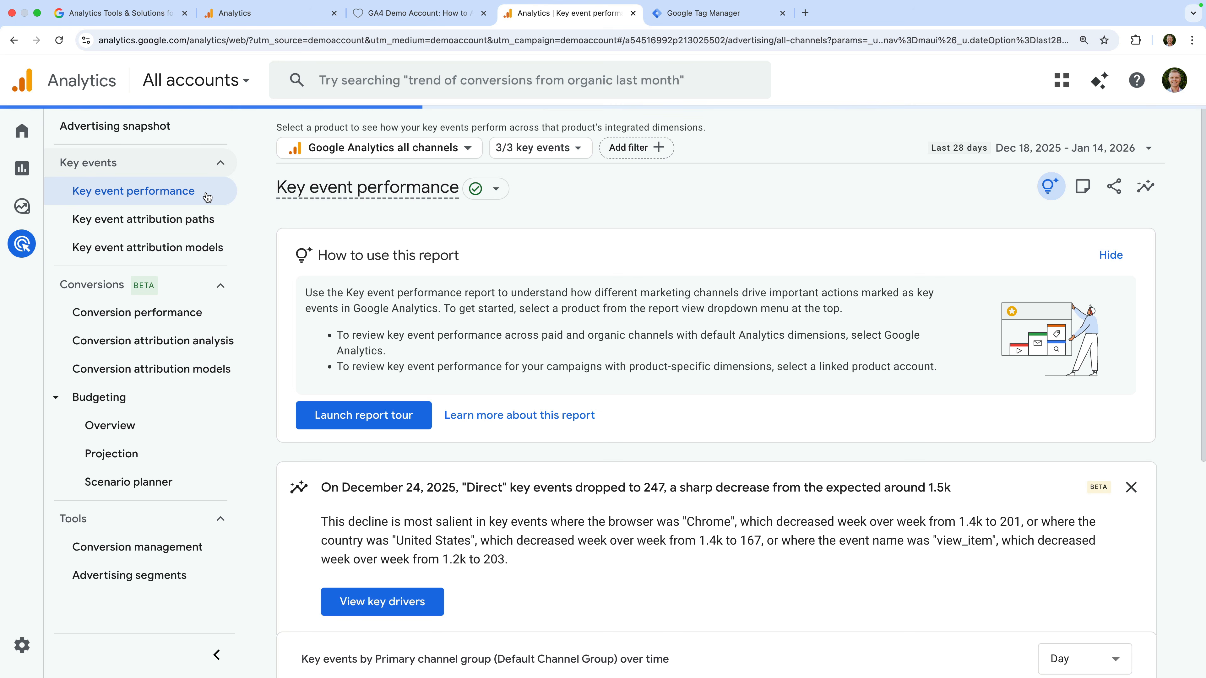
scroll(670, 434, "down", 3)
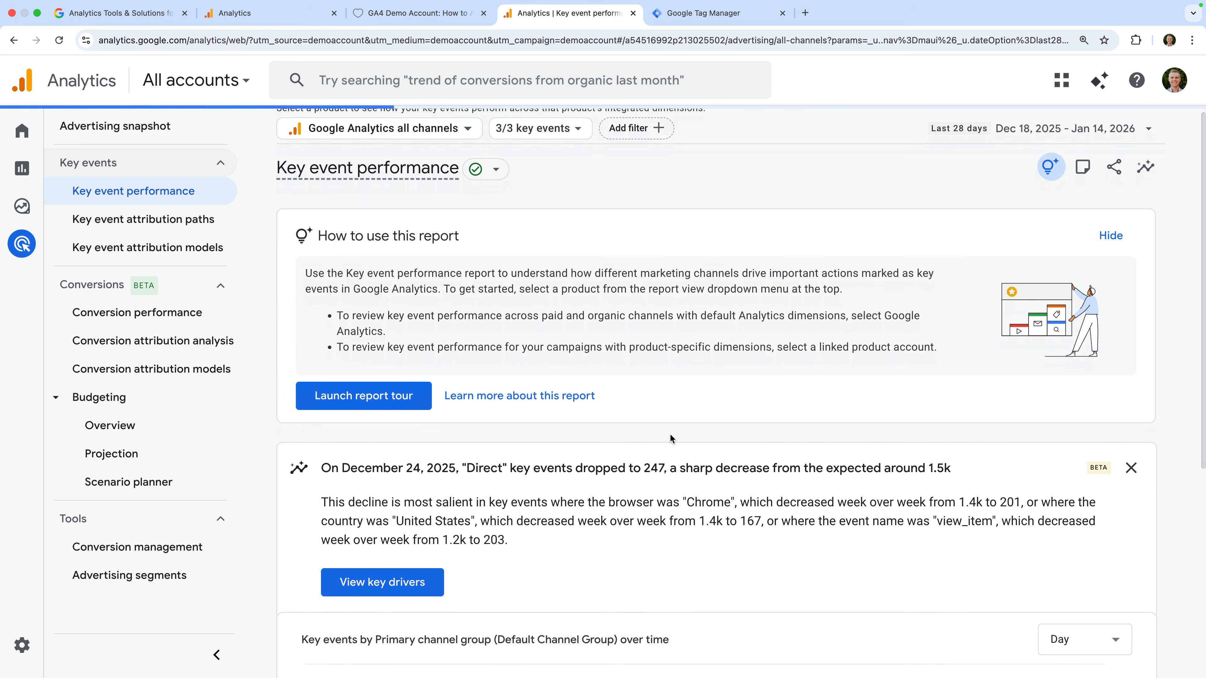
scroll(670, 433, "down", 5)
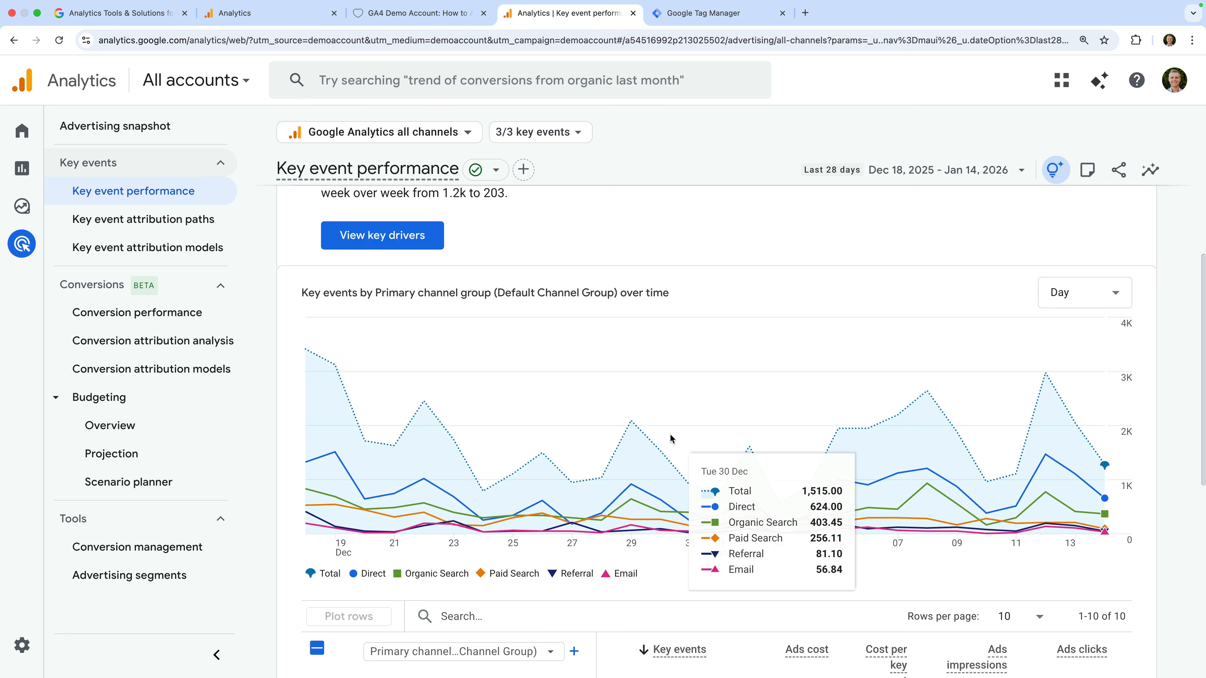
scroll(670, 433, "down", 3)
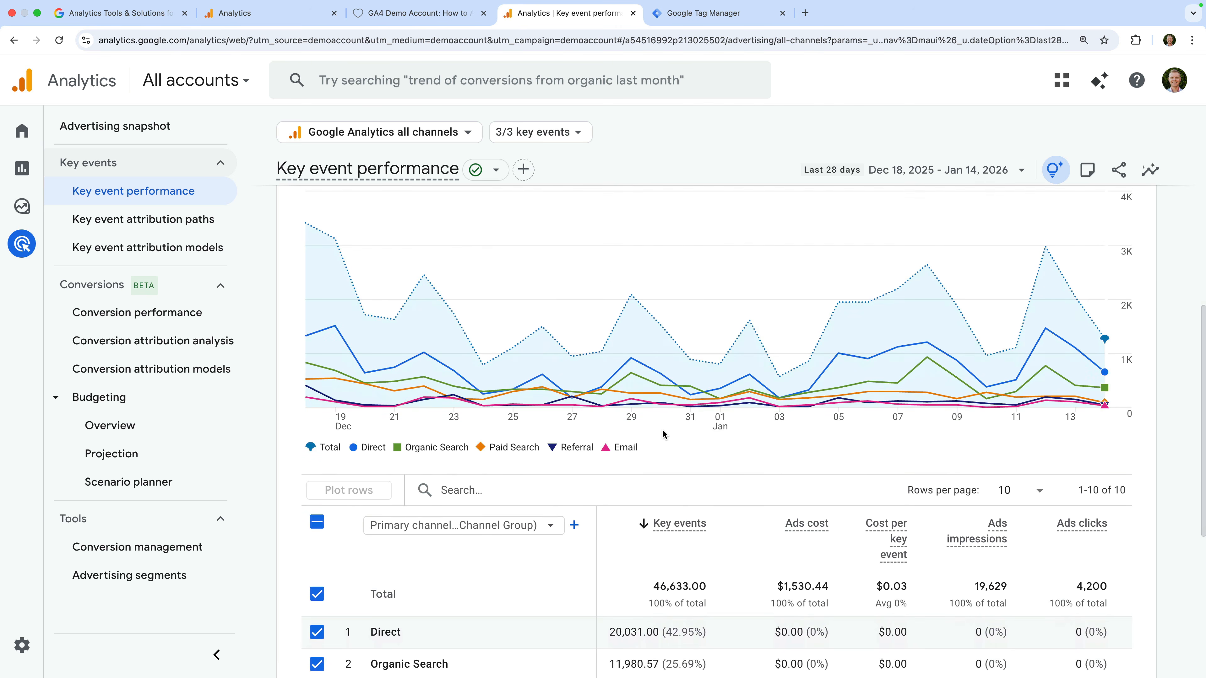
Step: Switch the Key event performance report to Google Ads and review the campaign results
left_click(454, 135)
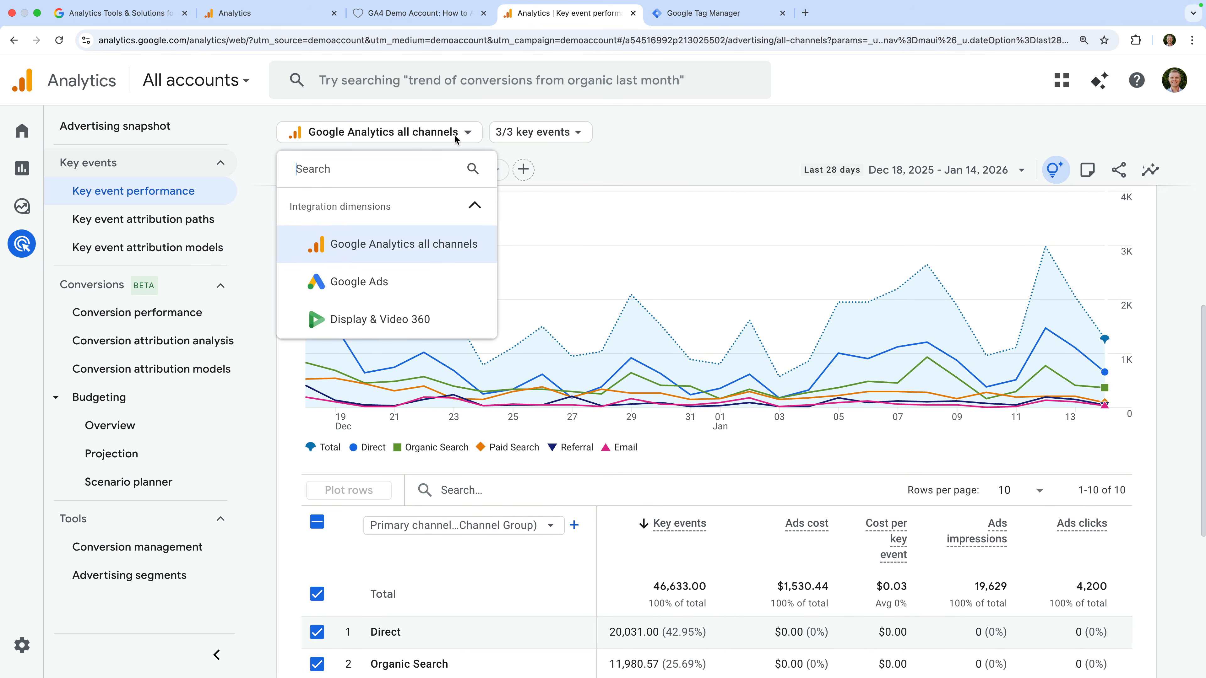
left_click(428, 284)
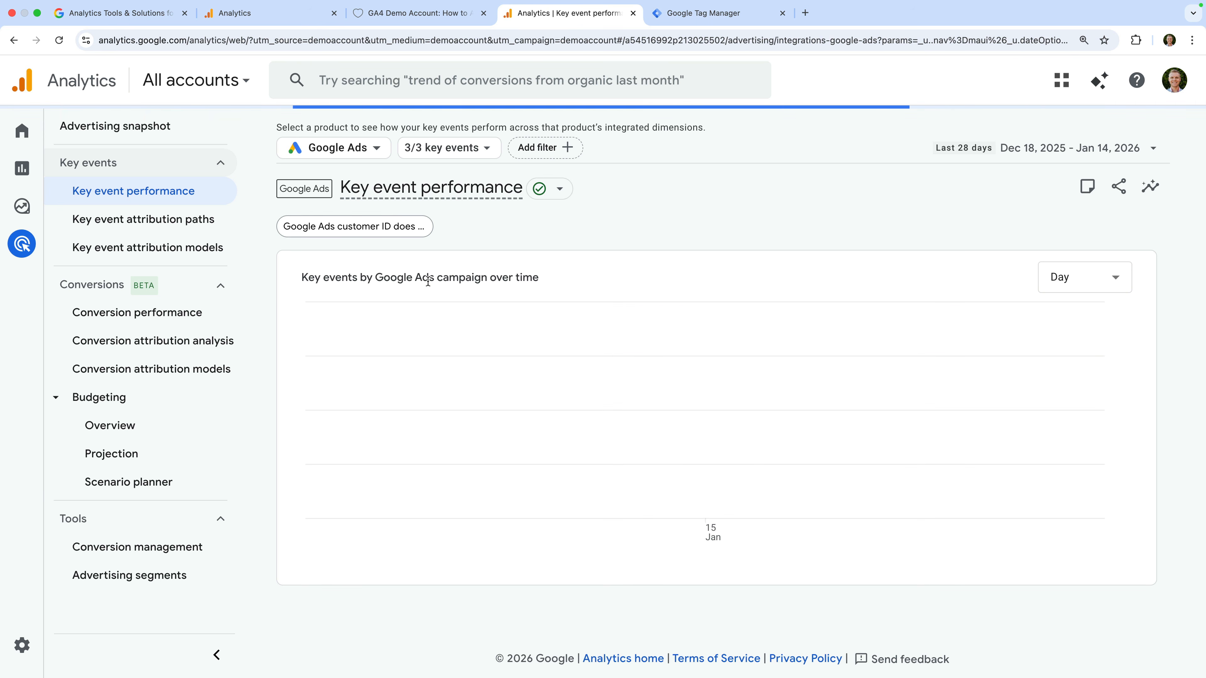
scroll(428, 283, "down", 5)
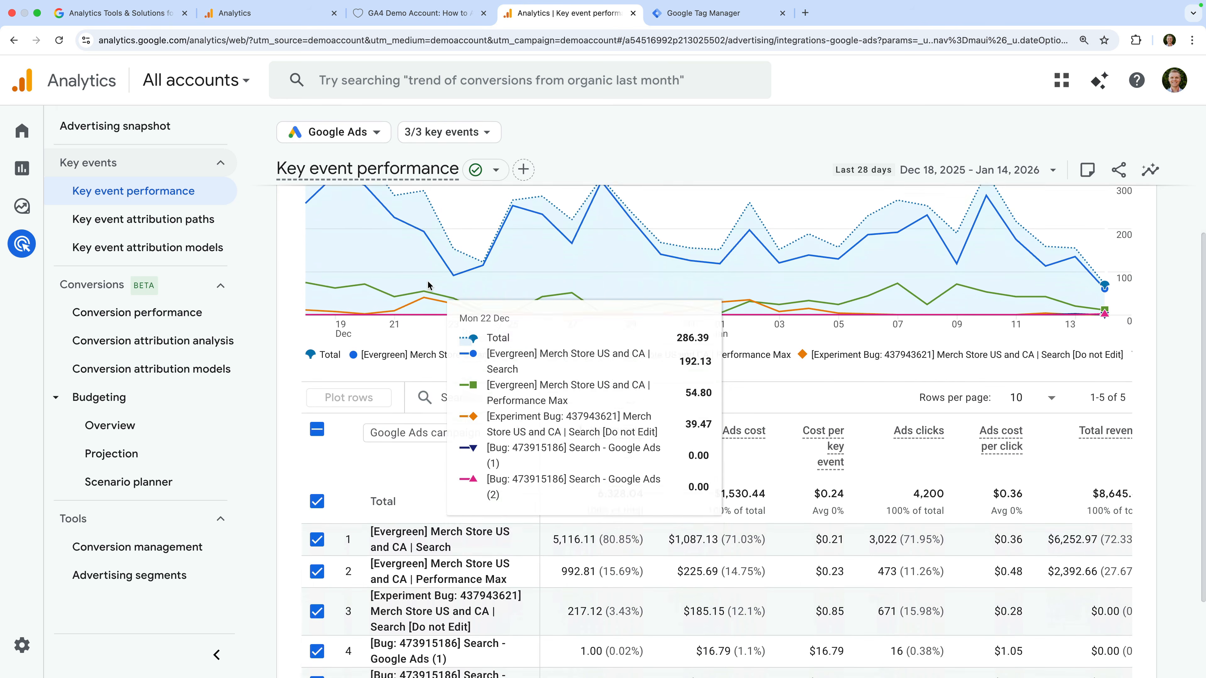
scroll(427, 285, "down", 2)
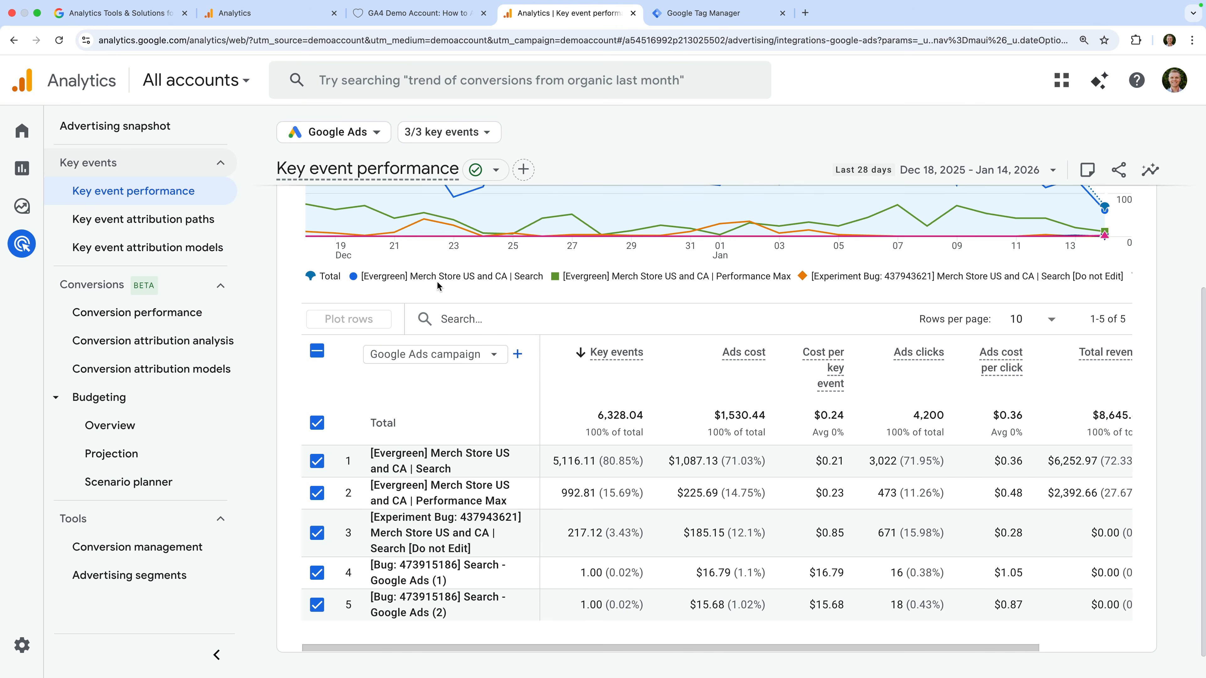
Step: Limit the report to the purchase key event by excluding add_to_cart and view_item, and check the available Google Ads dimensions
left_click(479, 136)
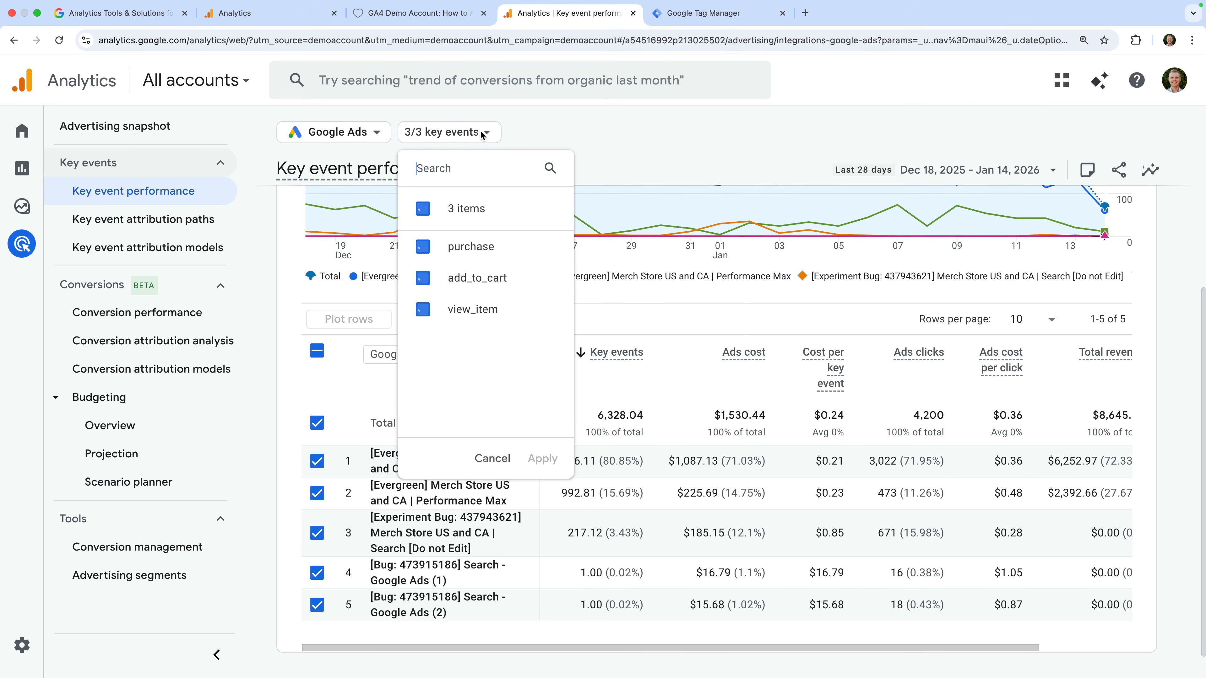
left_click(422, 278)
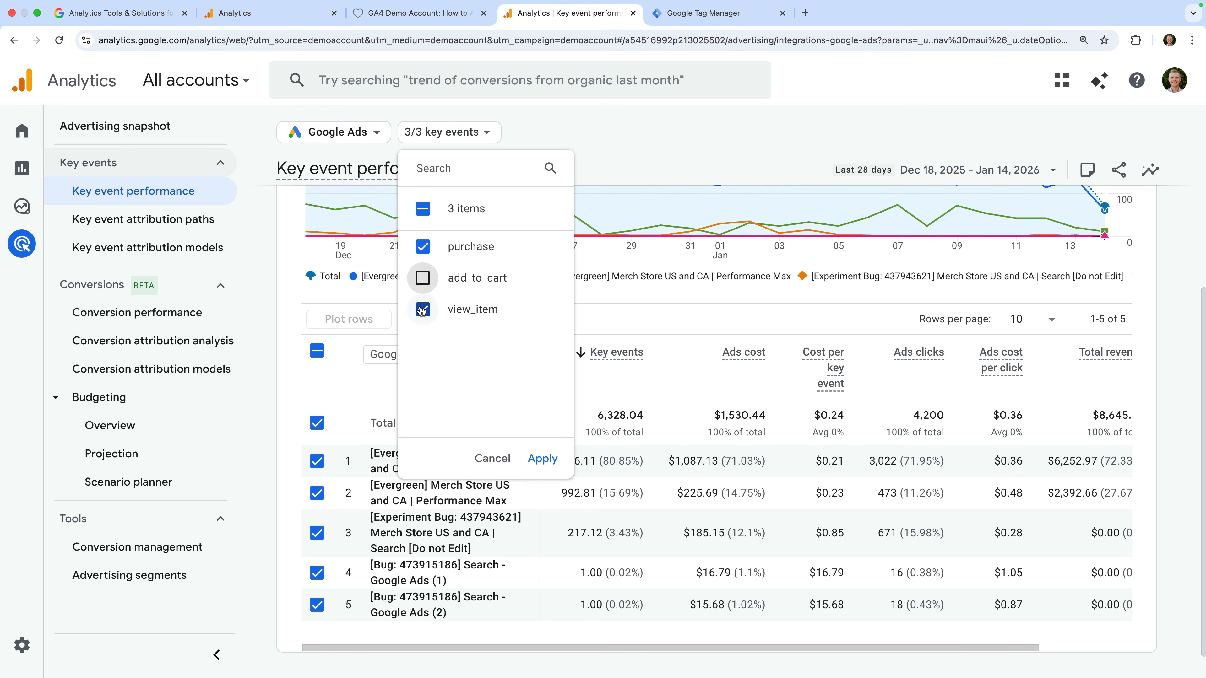
left_click(422, 310)
left_click(541, 459)
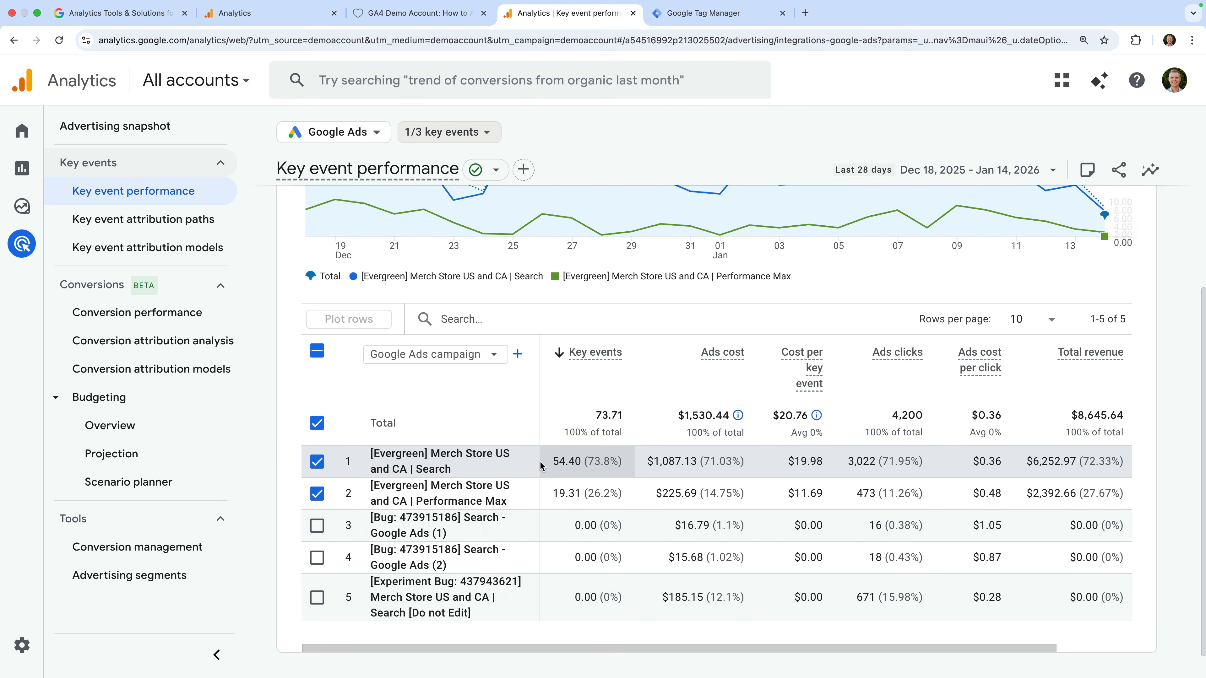
left_click(474, 359)
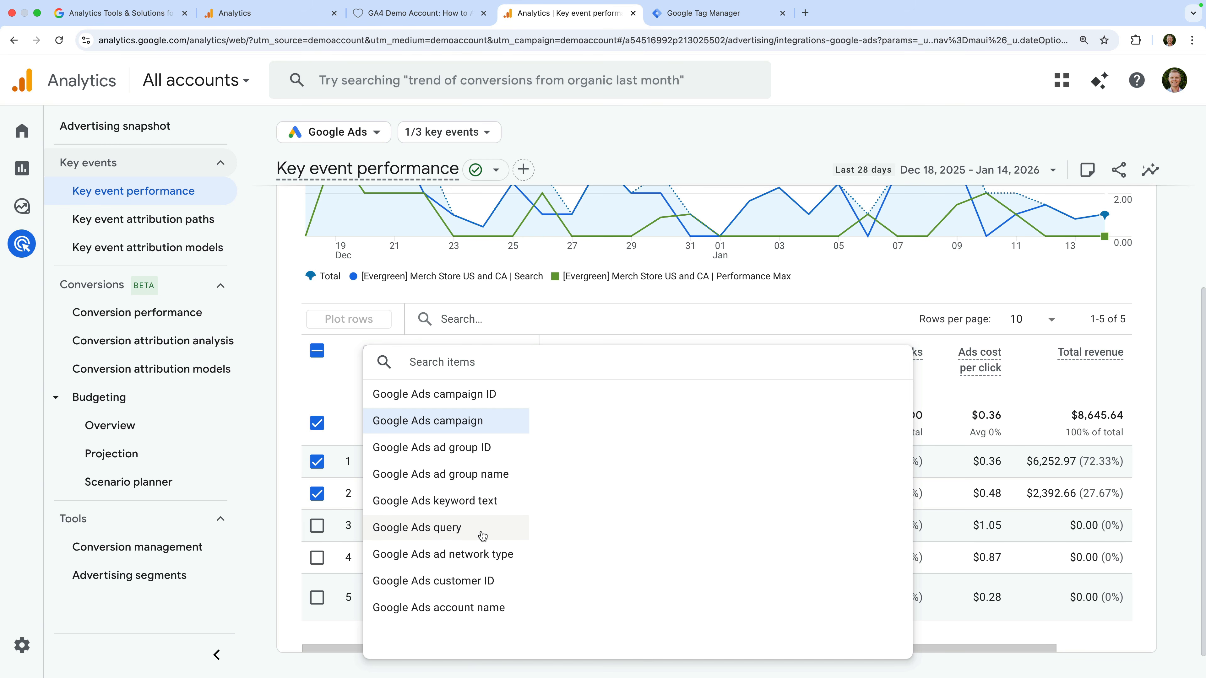
left_click(294, 389)
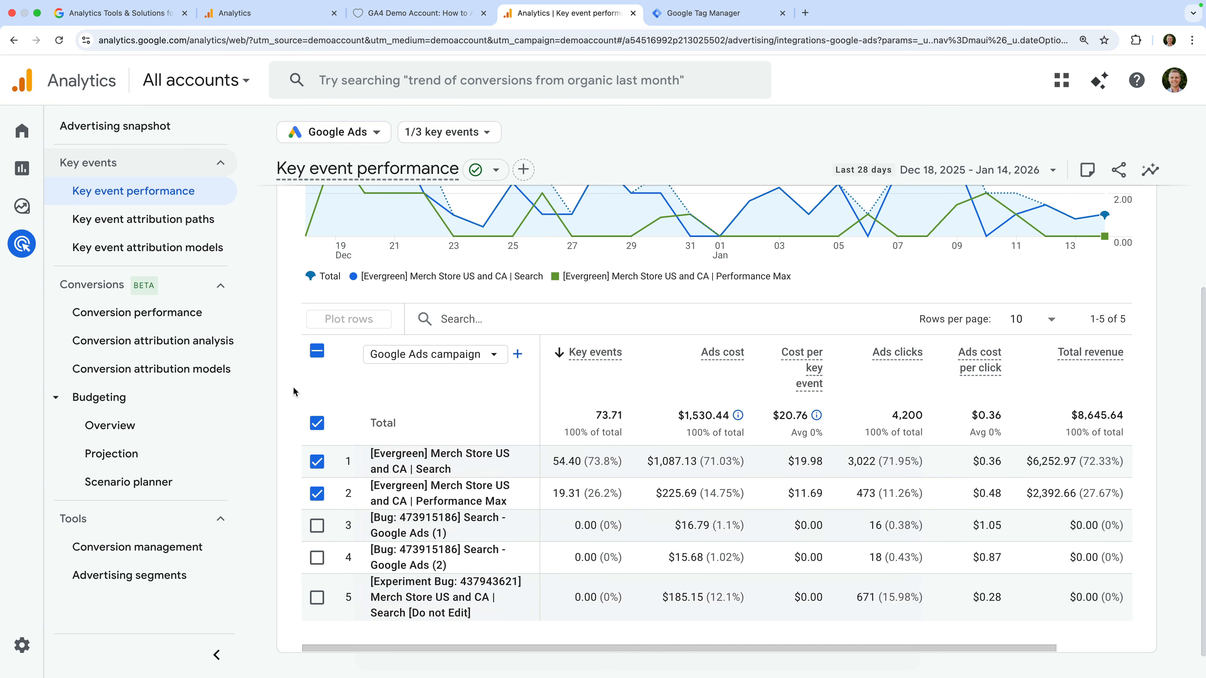
Step: Open the Key event attribution paths report and examine the early, mid and late touchpoints and the channel path table
left_click(206, 224)
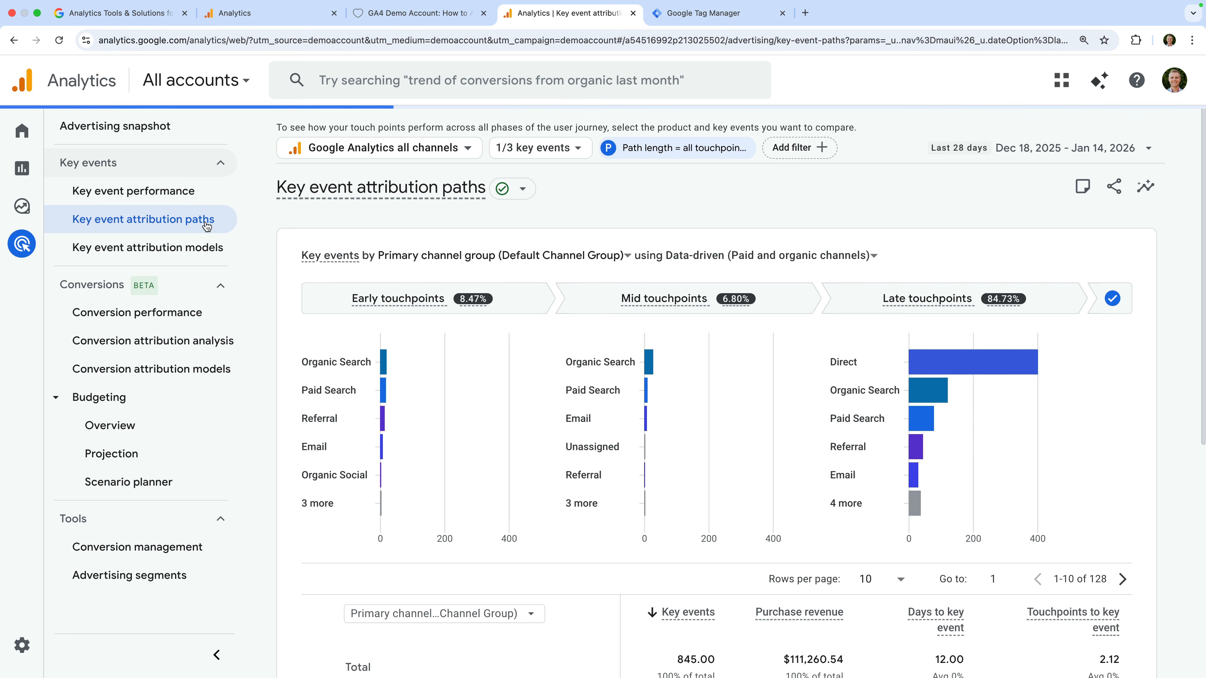
scroll(331, 335, "down", 3)
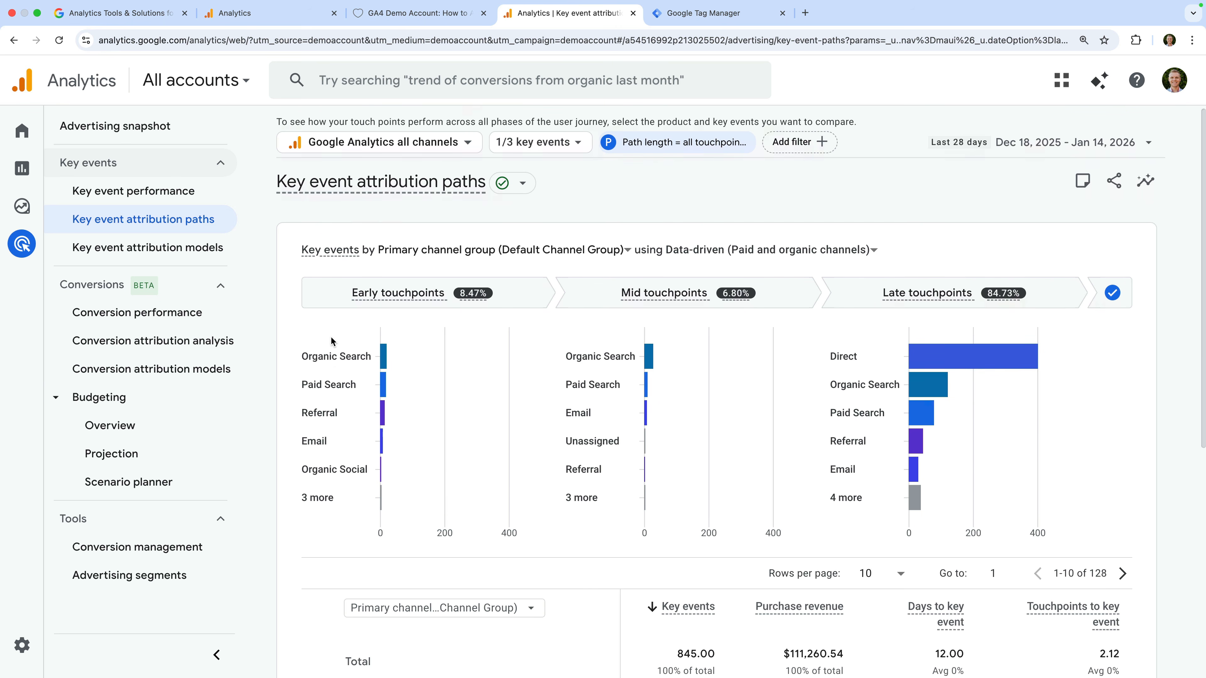
scroll(331, 337, "down", 5)
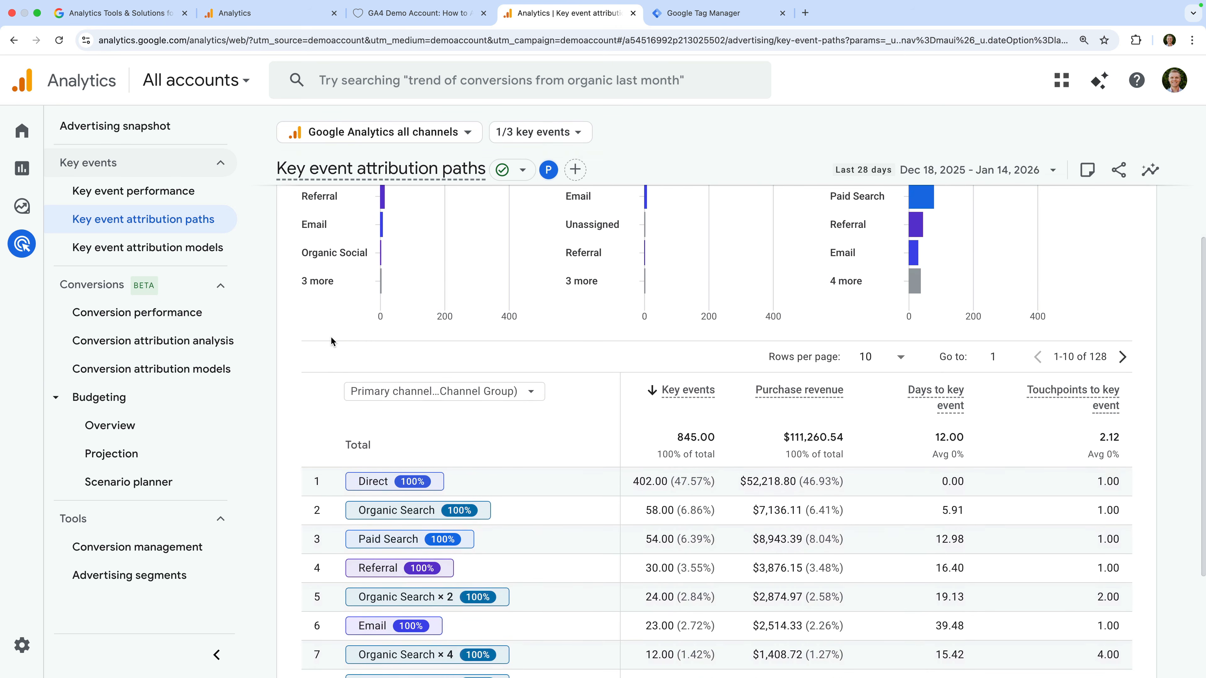
scroll(331, 335, "down", 2)
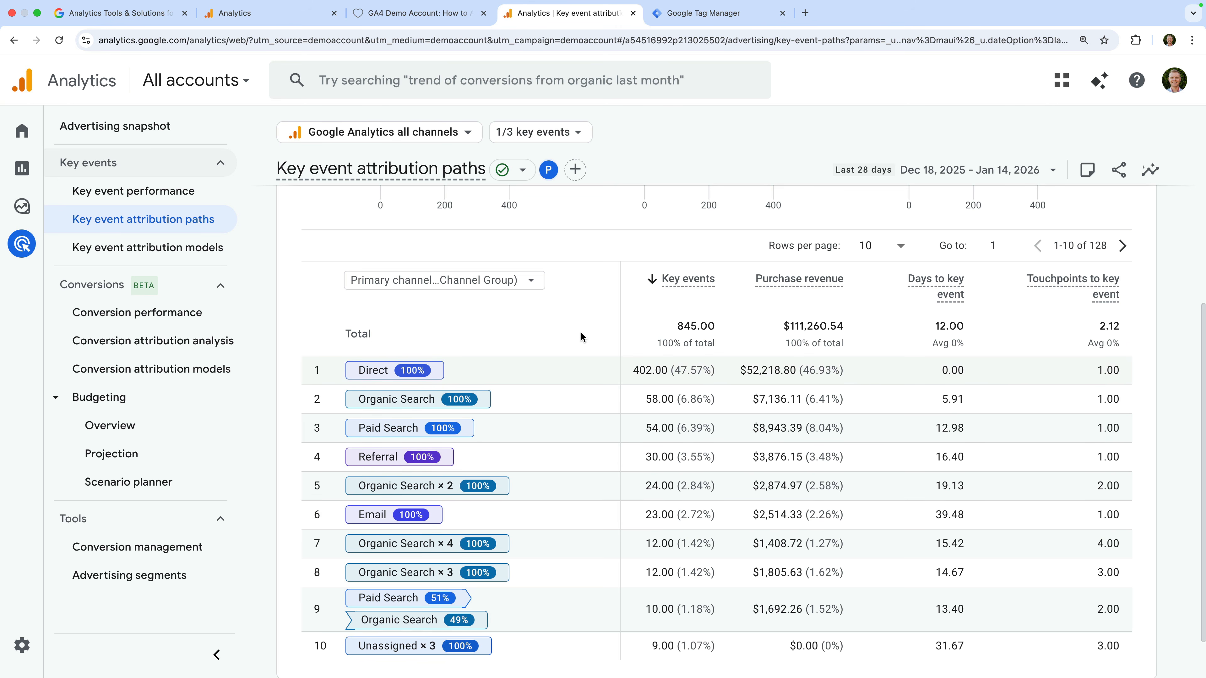
scroll(581, 336, "up", 5)
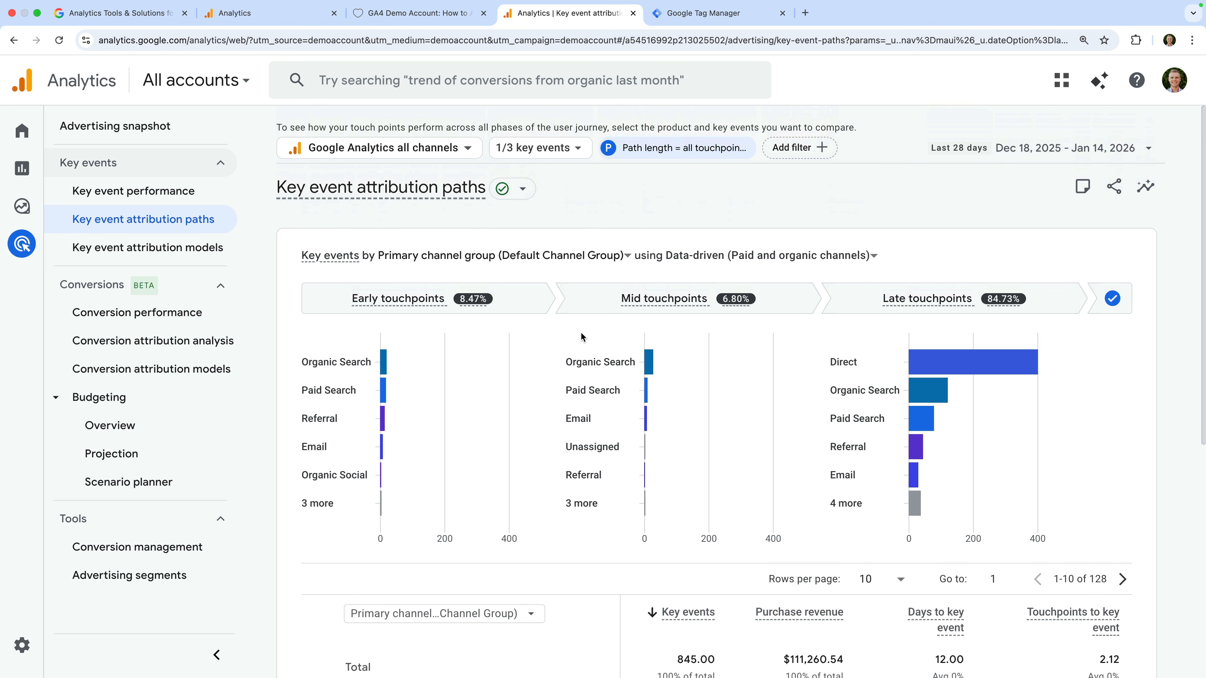
Step: Open the Key event attribution models report and compare Last click with Data-driven attribution, including the % Change columns
left_click(218, 256)
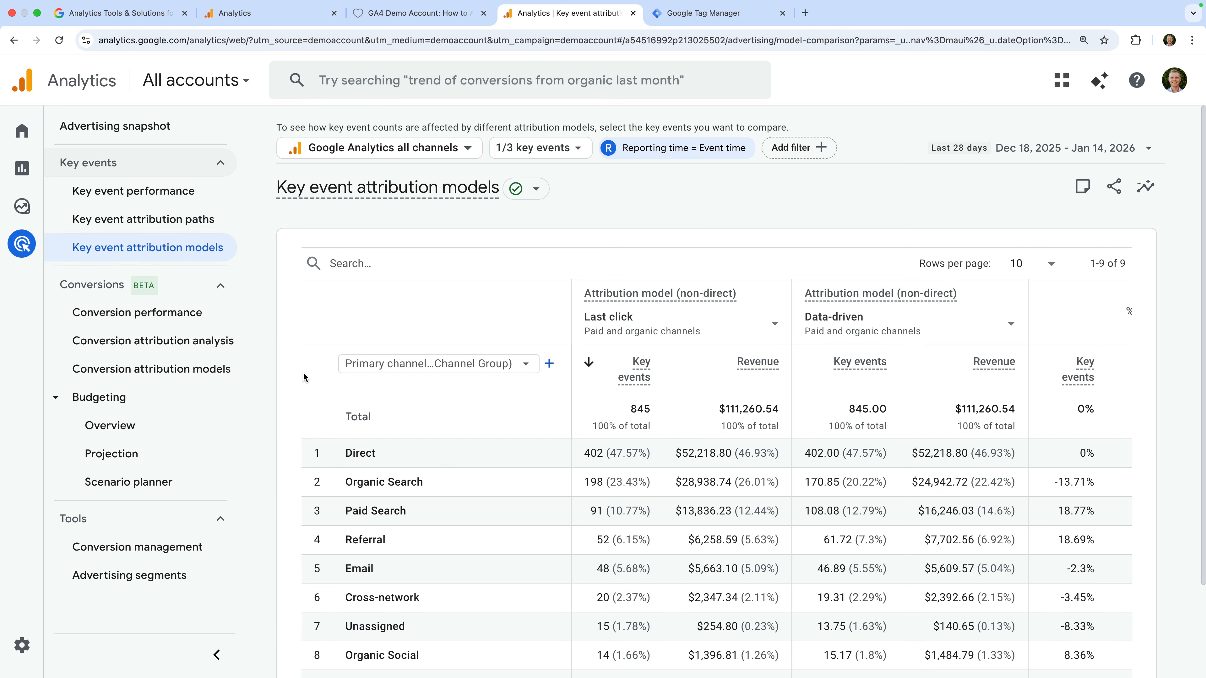
scroll(310, 386, "down", 2)
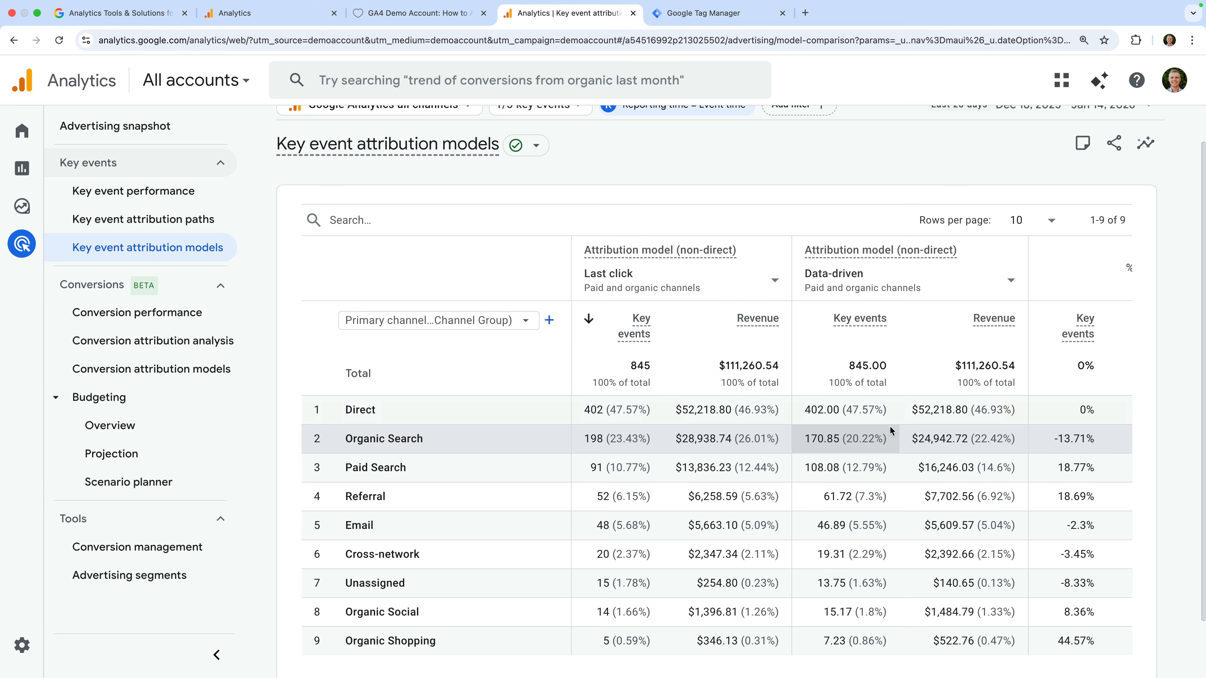
scroll(890, 435, "right", 3)
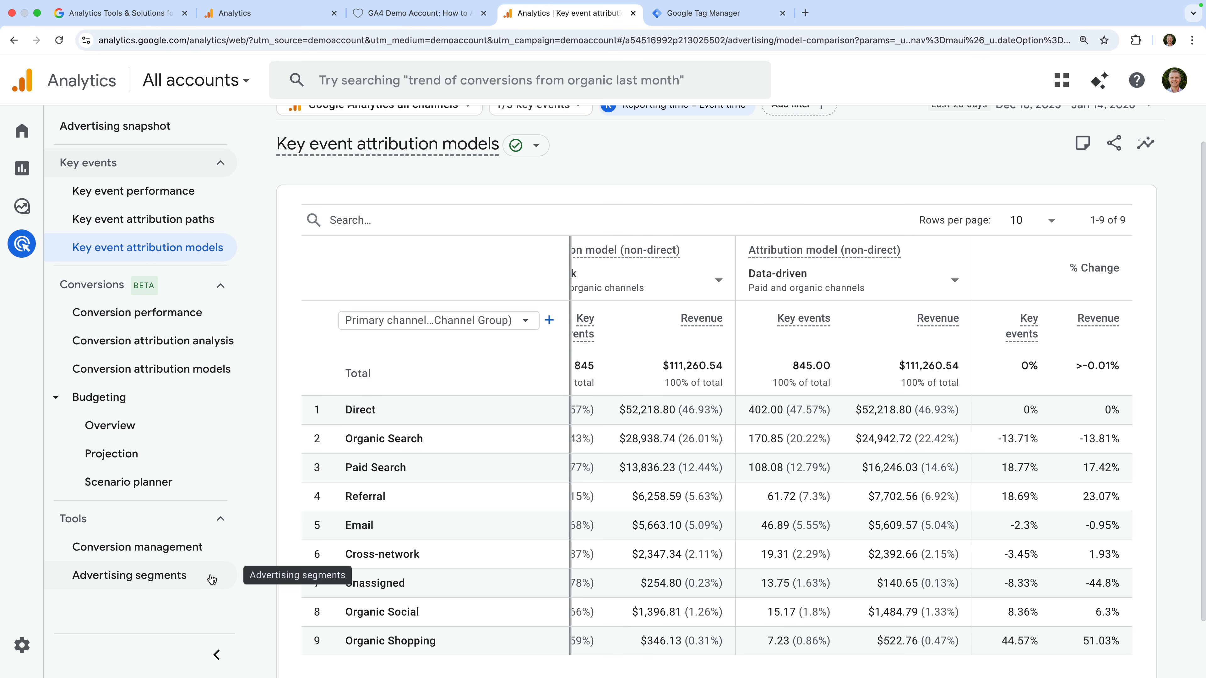
Step: Ask Analytics Advisor "How is the website performing year on year?", read through its answer and close the assistant
scroll(271, 485, "up", 2)
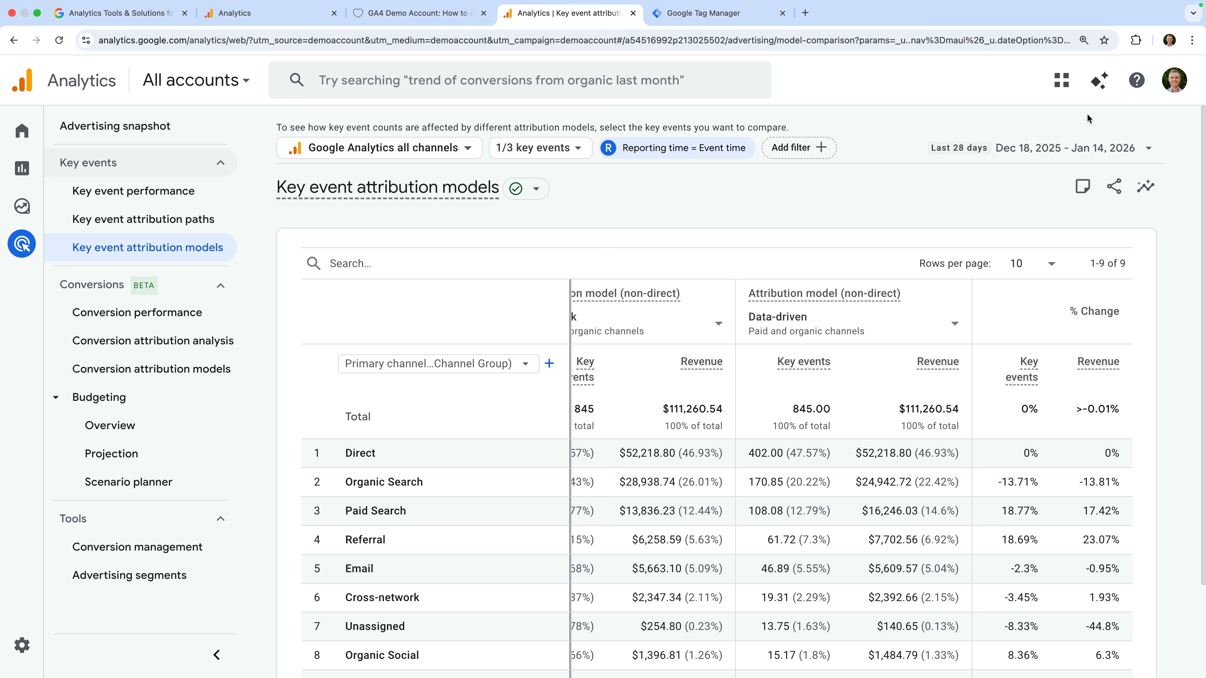
left_click(1107, 87)
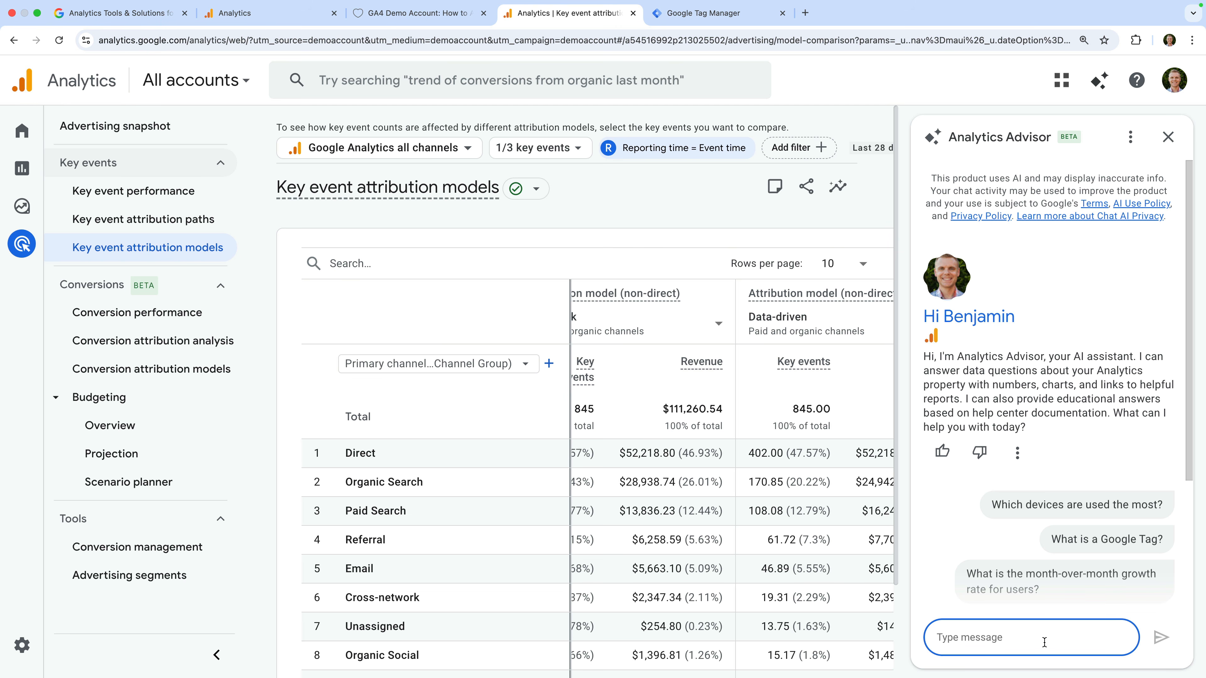
type("How is the website performing yea")
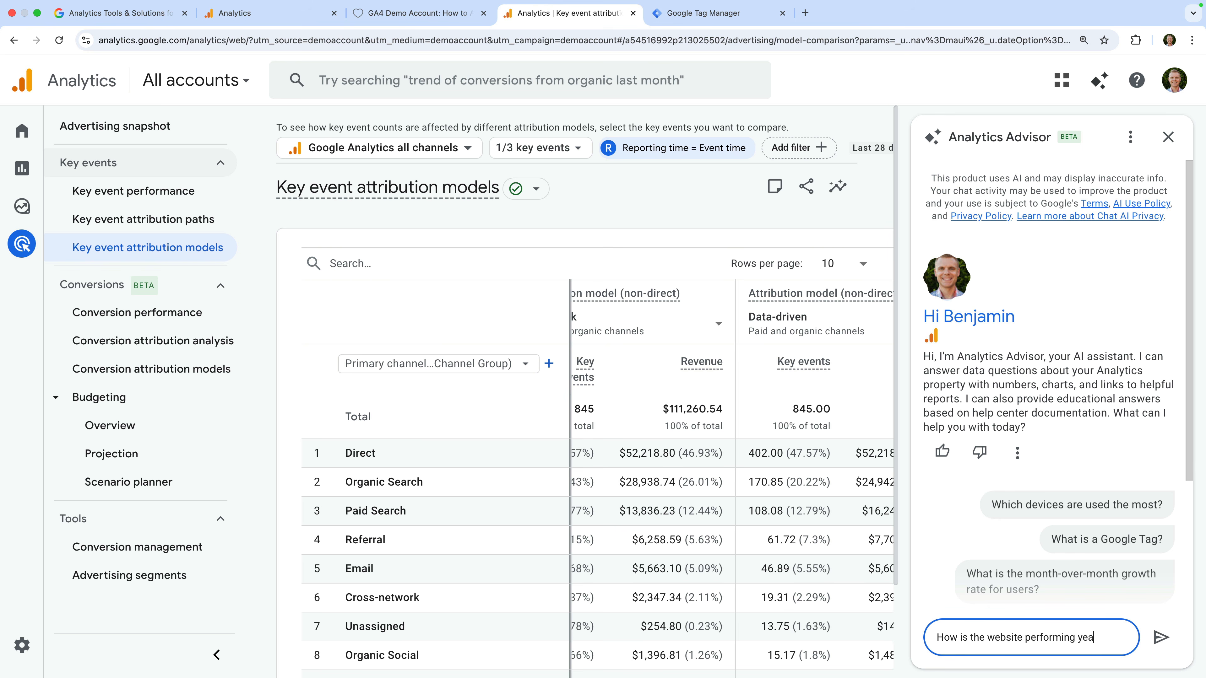
type("r on year?")
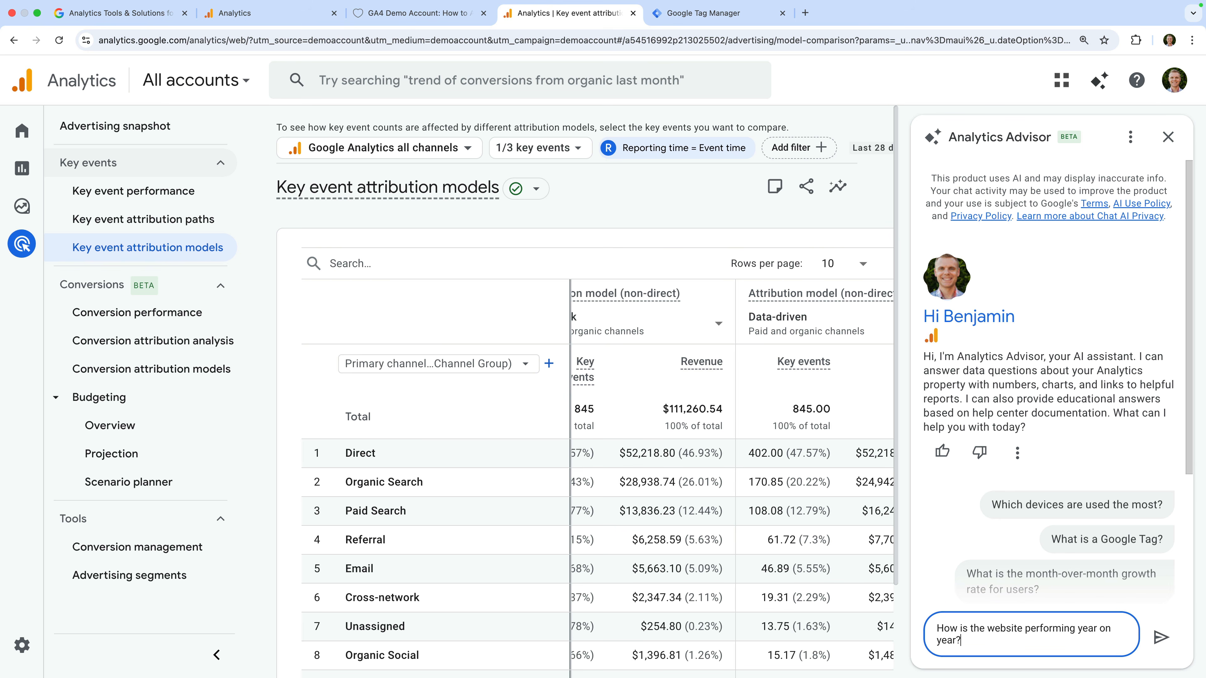
key("Return")
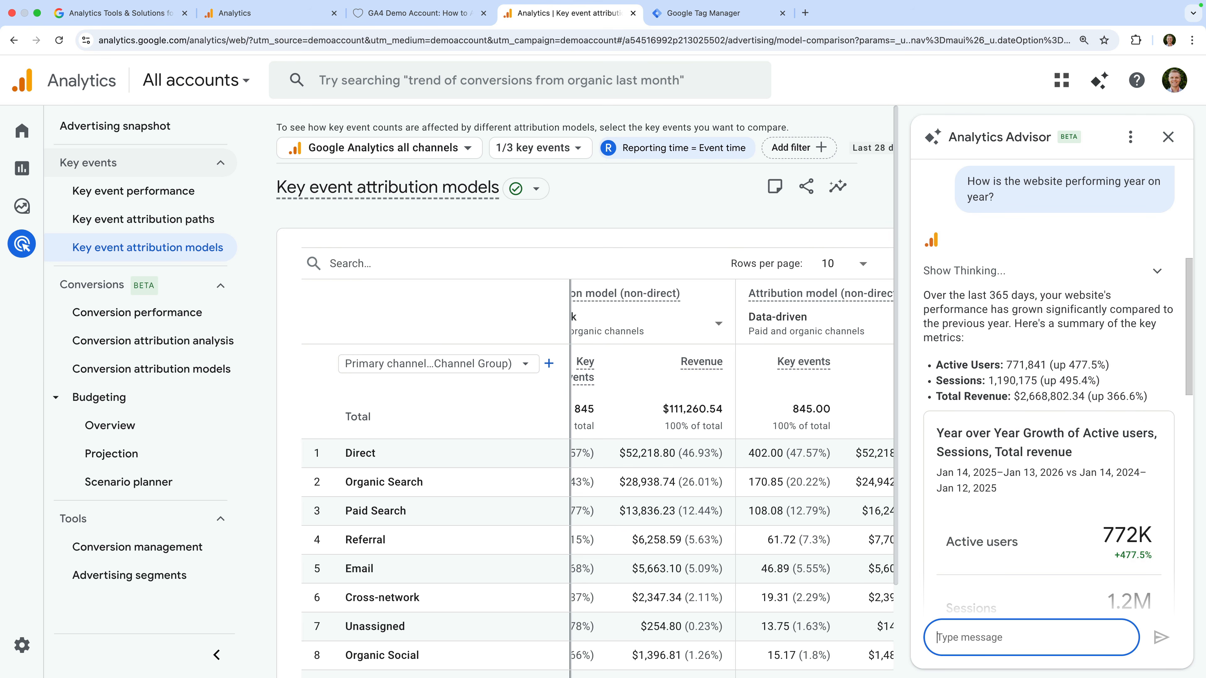
scroll(1161, 511, "down", 2)
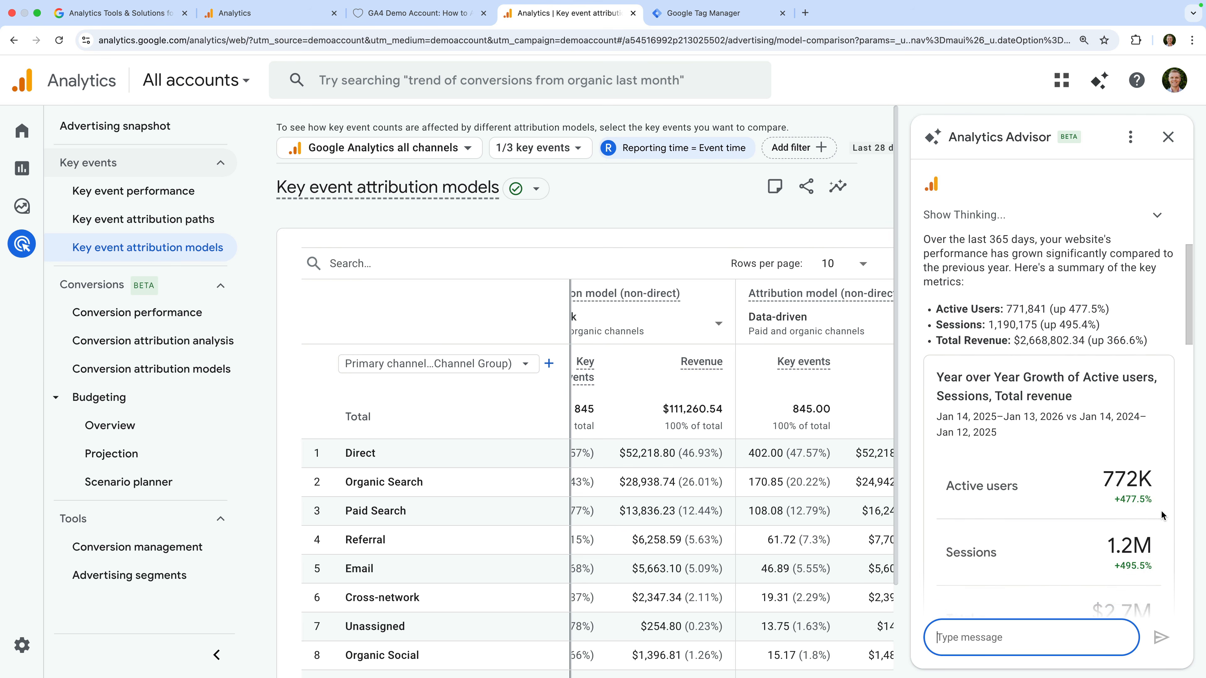
scroll(1161, 510, "down", 7)
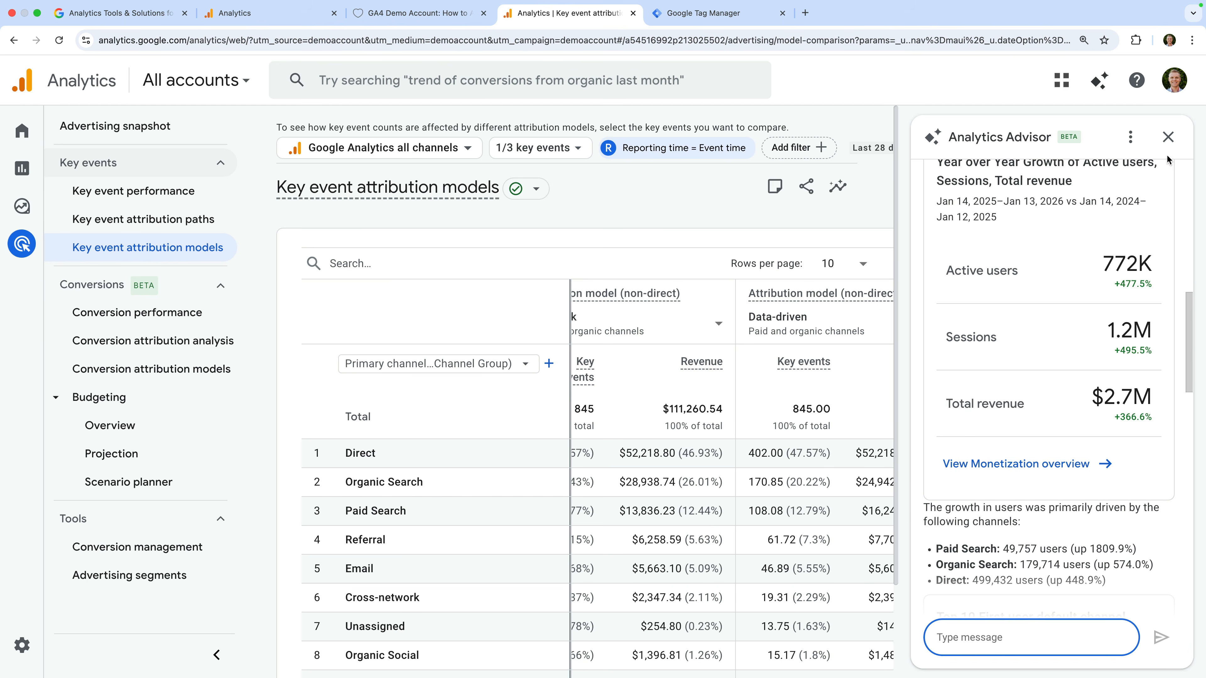
left_click(1167, 137)
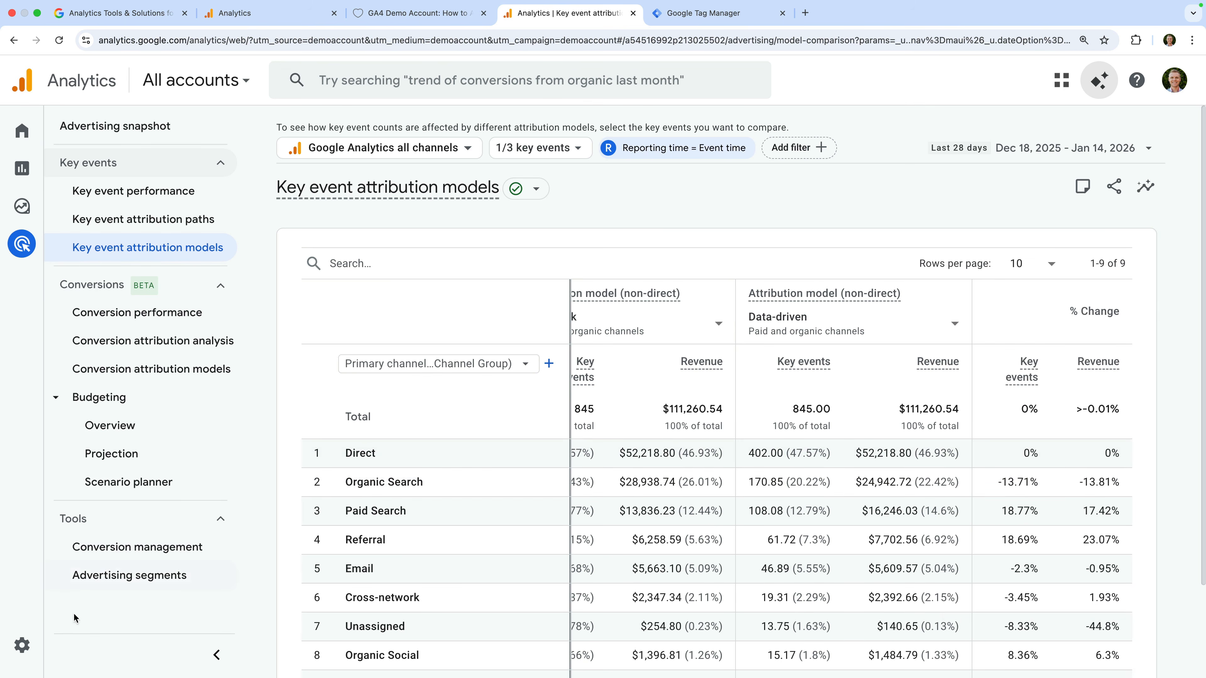
Step: Open the Events settings in the property's Admin area and review the key events and the recent events
left_click(24, 647)
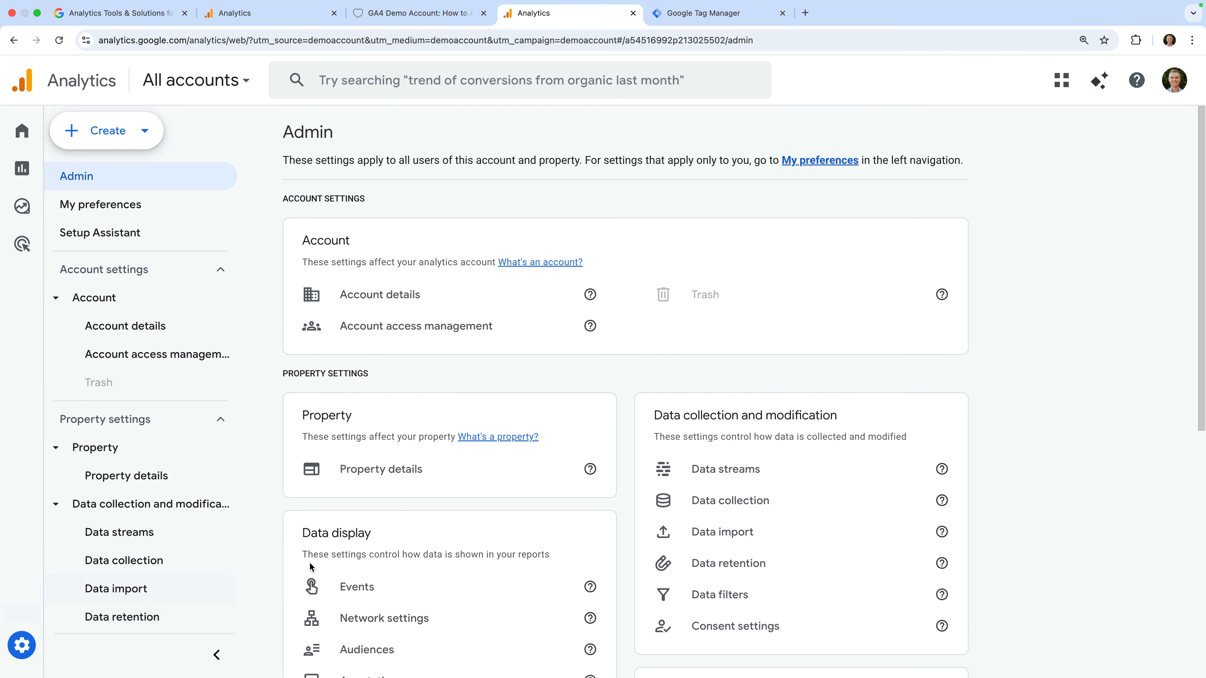
scroll(387, 545, "down", 2)
left_click(383, 538)
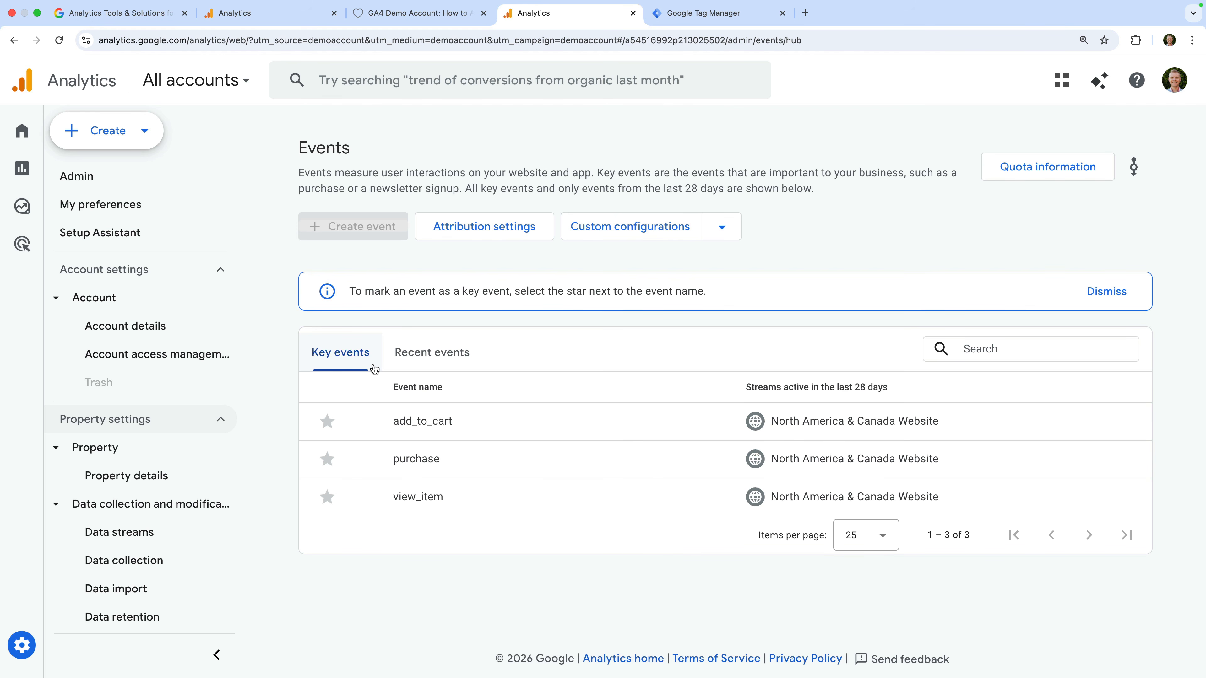
left_click(448, 363)
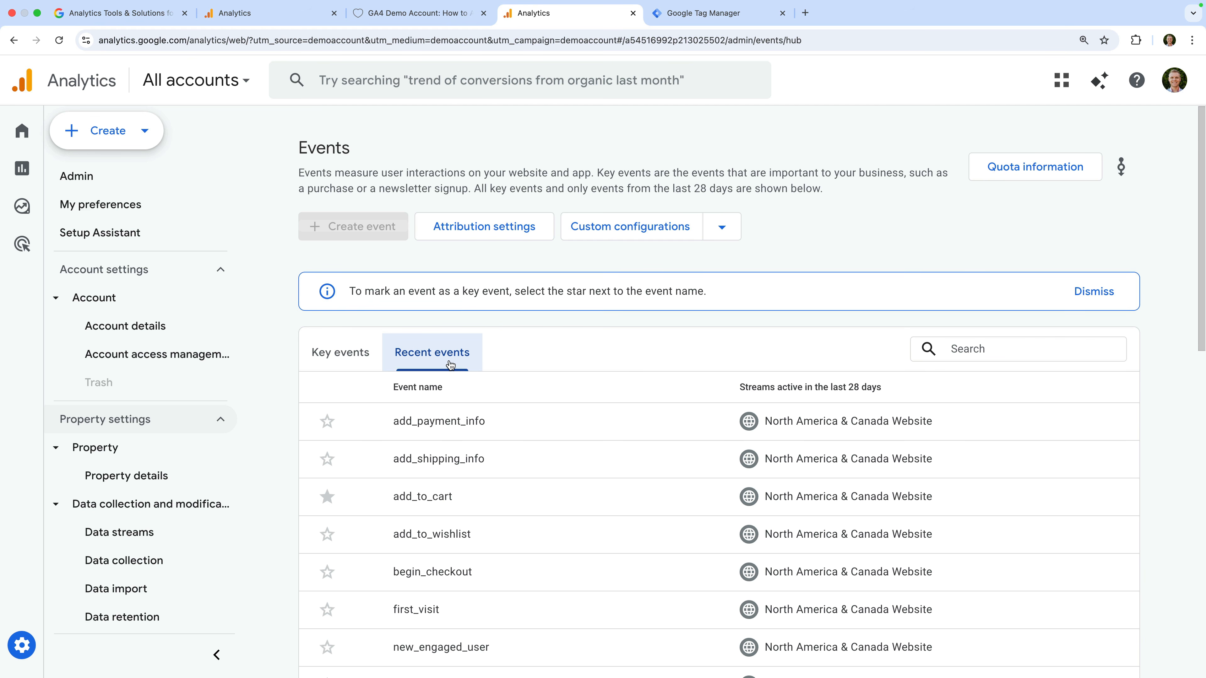
scroll(527, 423, "down", 3)
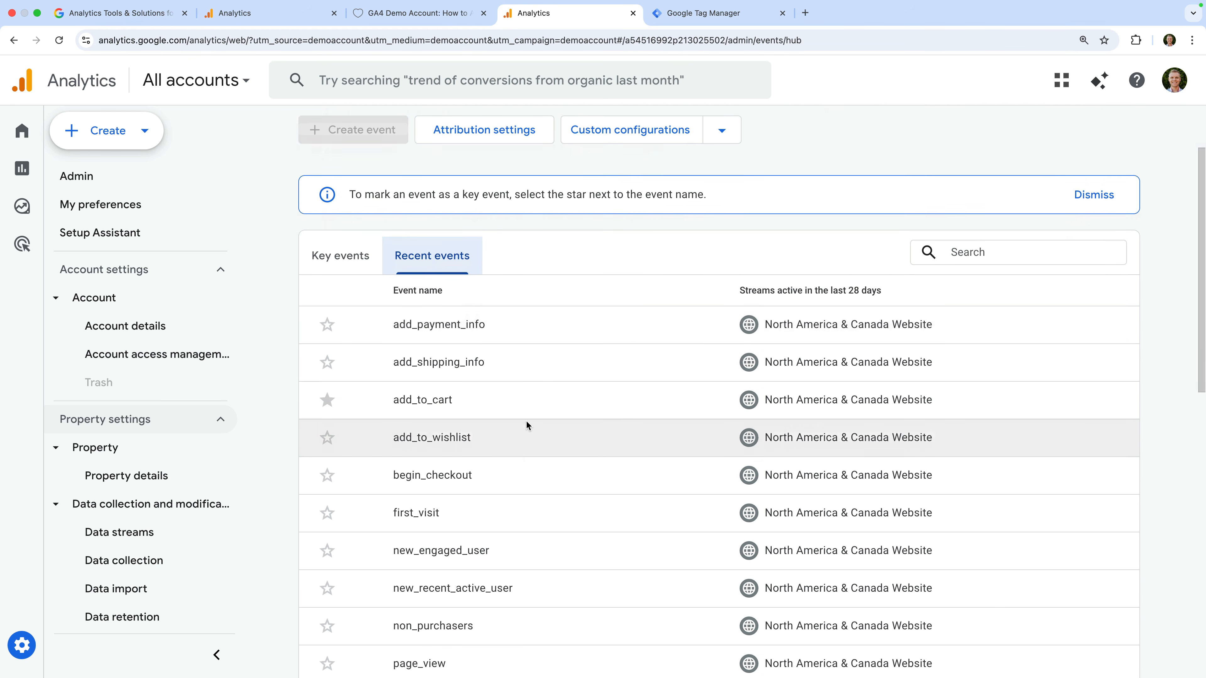
scroll(525, 420, "down", 3)
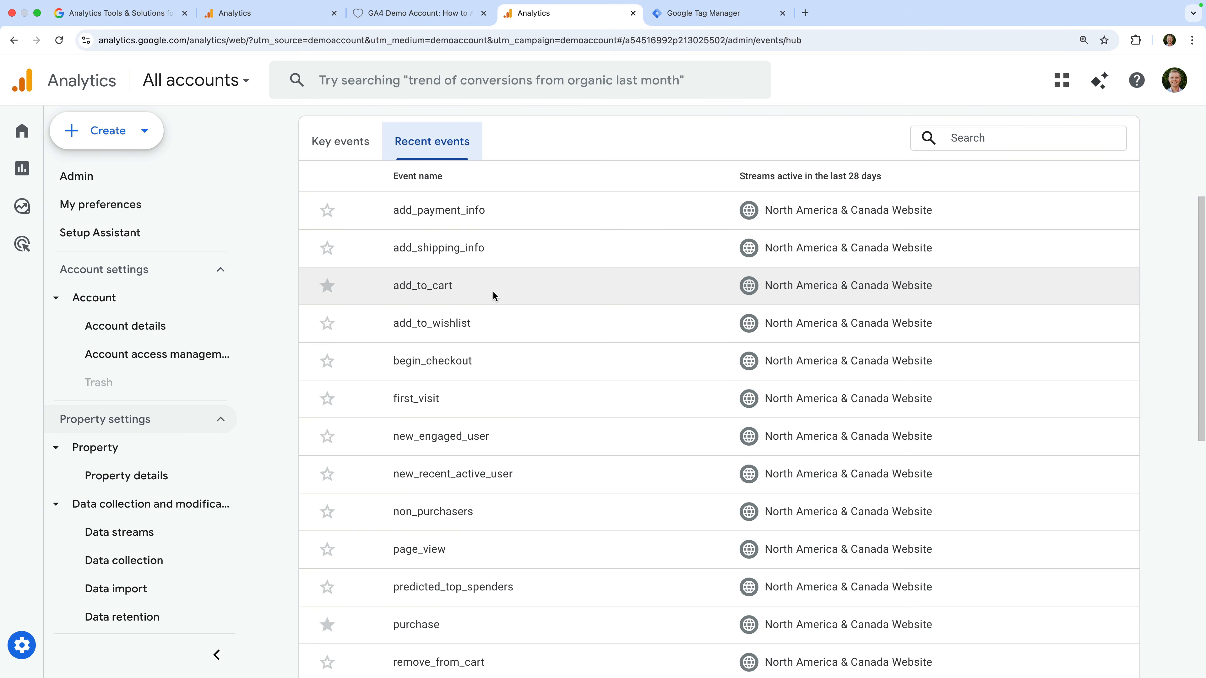
scroll(493, 290, "up", 4)
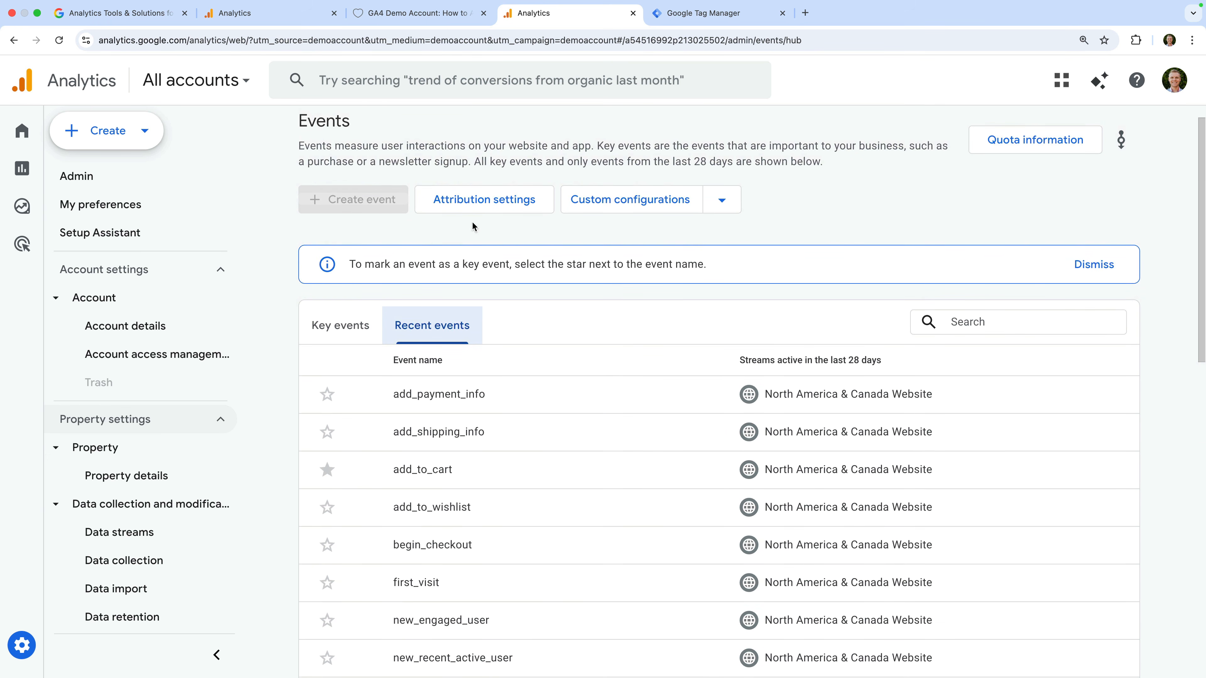
Step: Check the custom configuration choices for events and the key event marking available in the recent events list
left_click(716, 204)
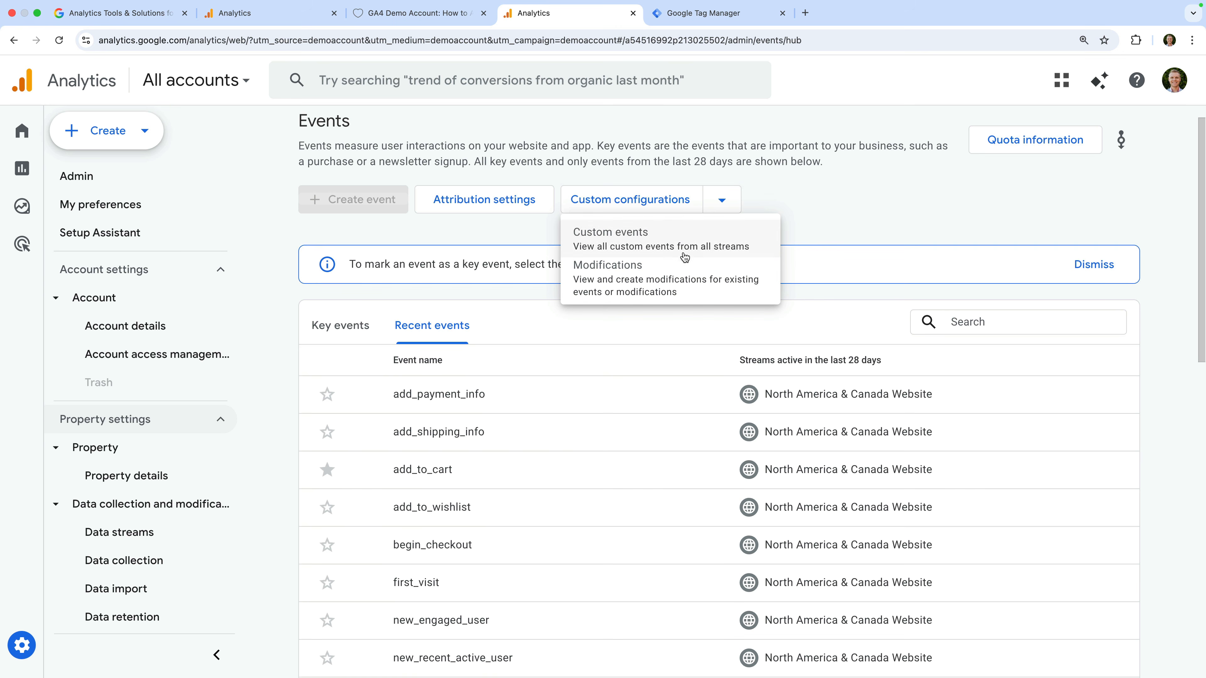
left_click(772, 200)
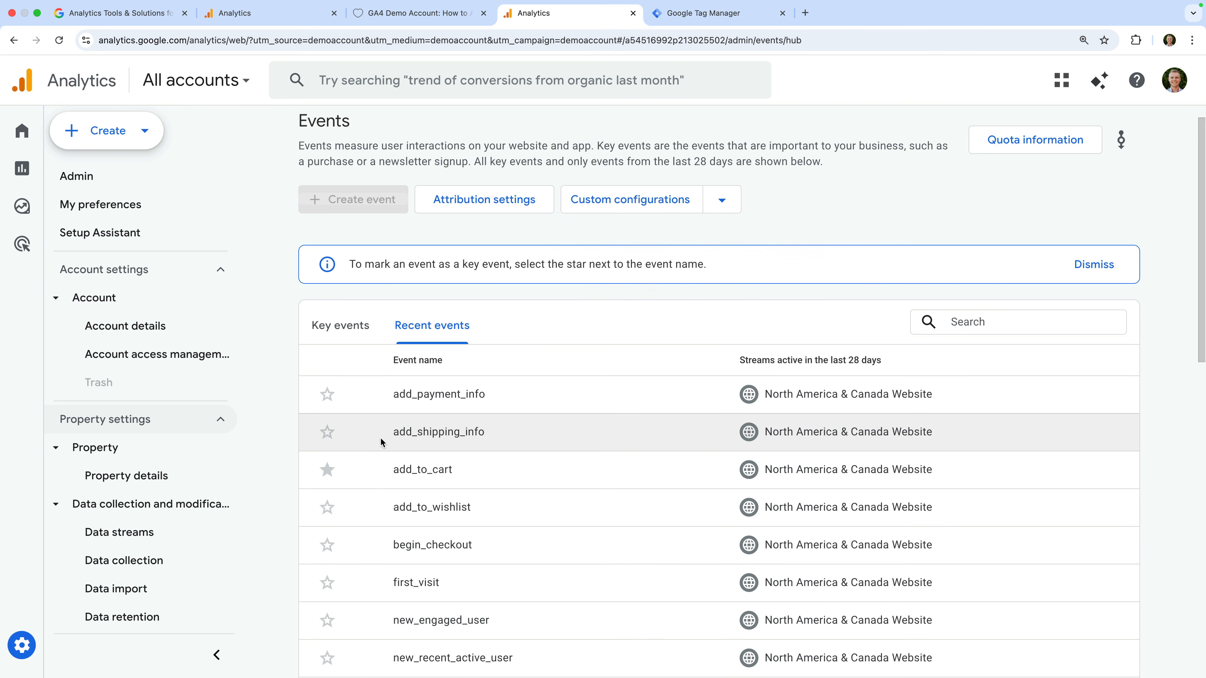
scroll(380, 439, "down", 3)
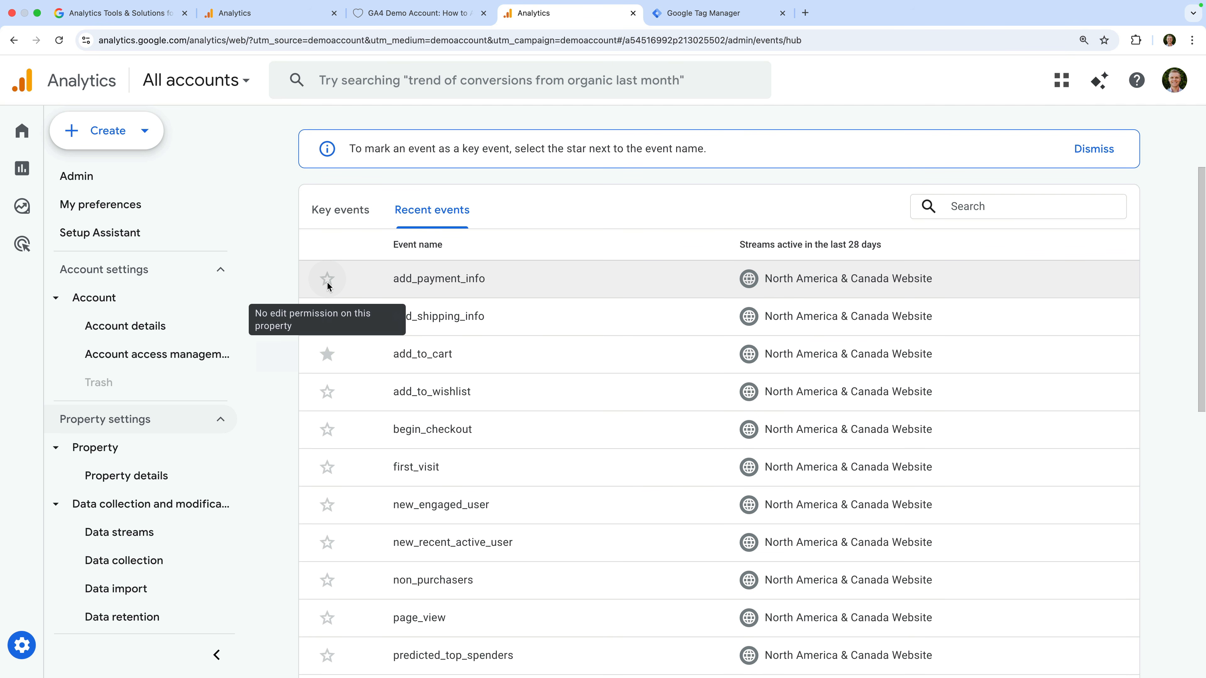
Step: Switch to the Loves Data | GA4 Demo property and look at its form for creating an event without saving one
left_click(223, 78)
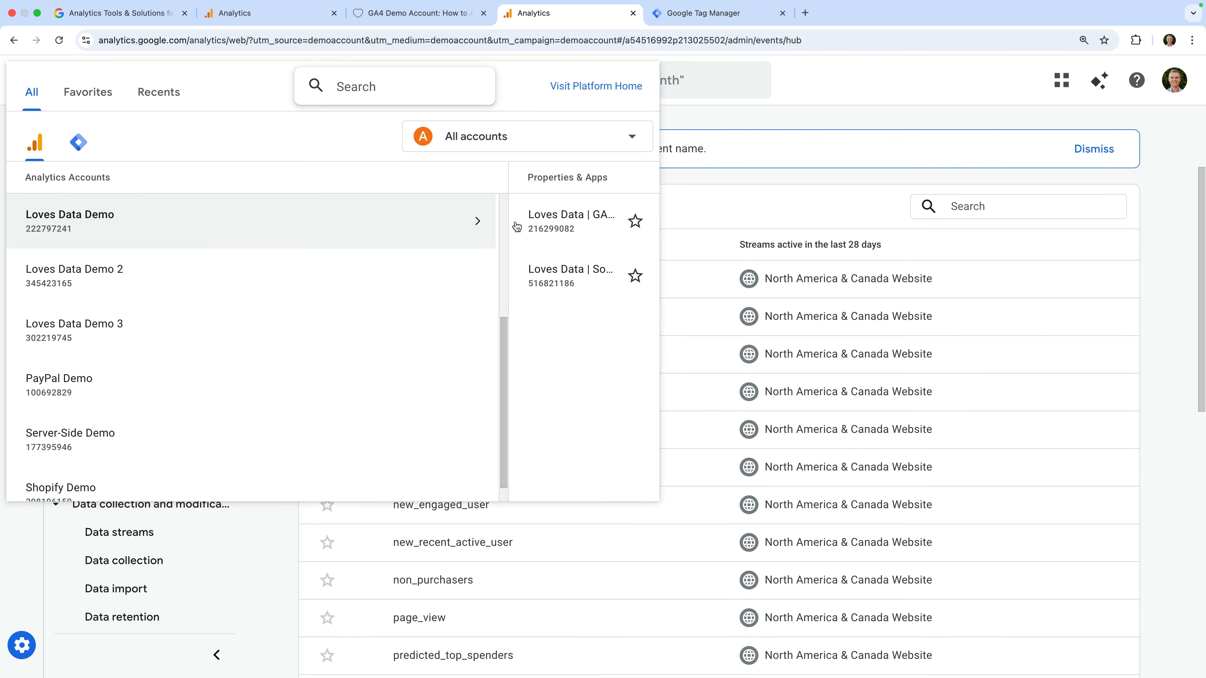
left_click(535, 227)
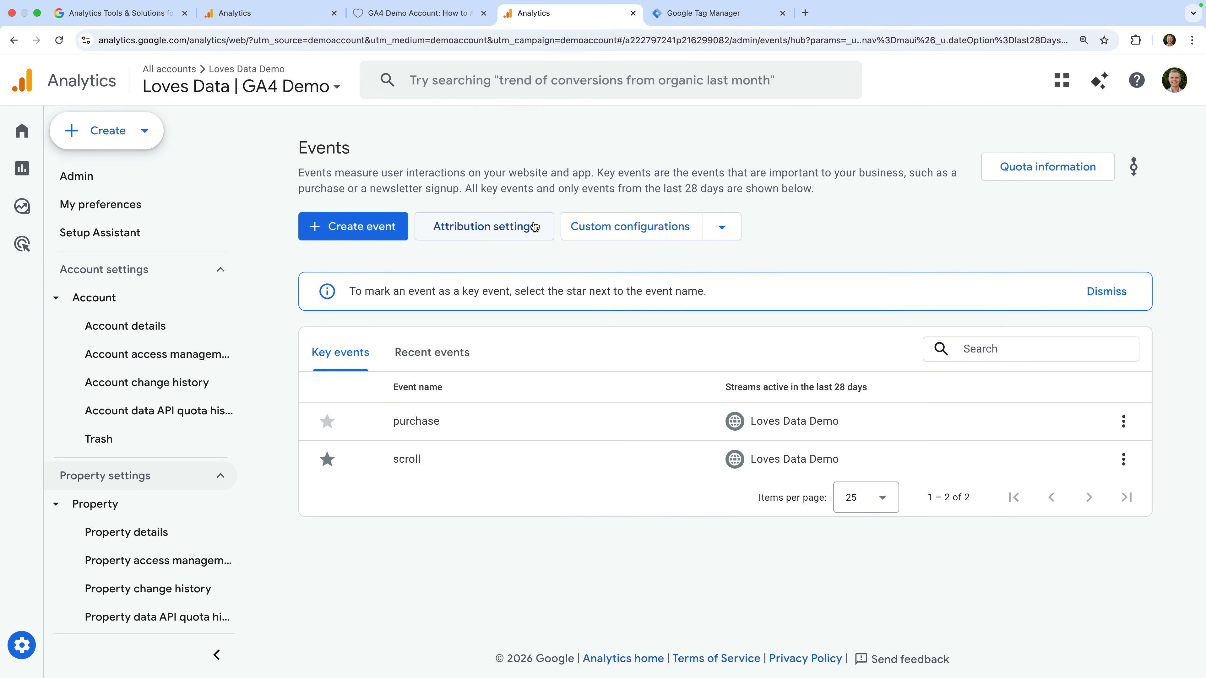
left_click(387, 228)
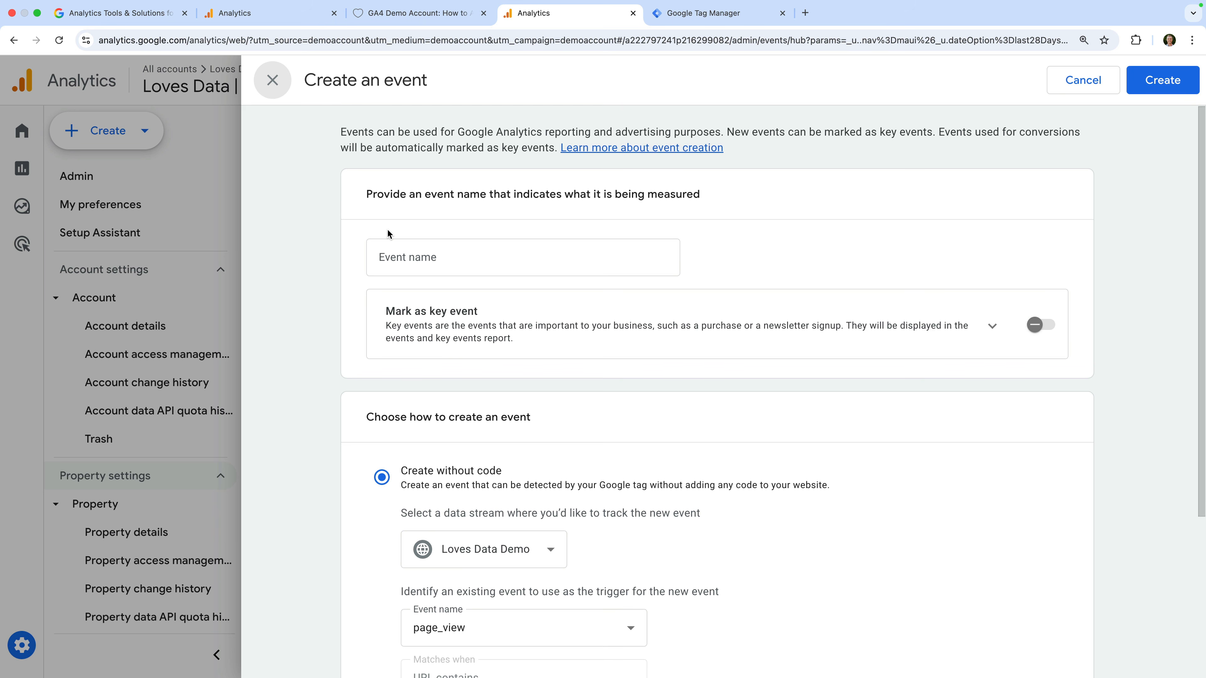
left_click(279, 93)
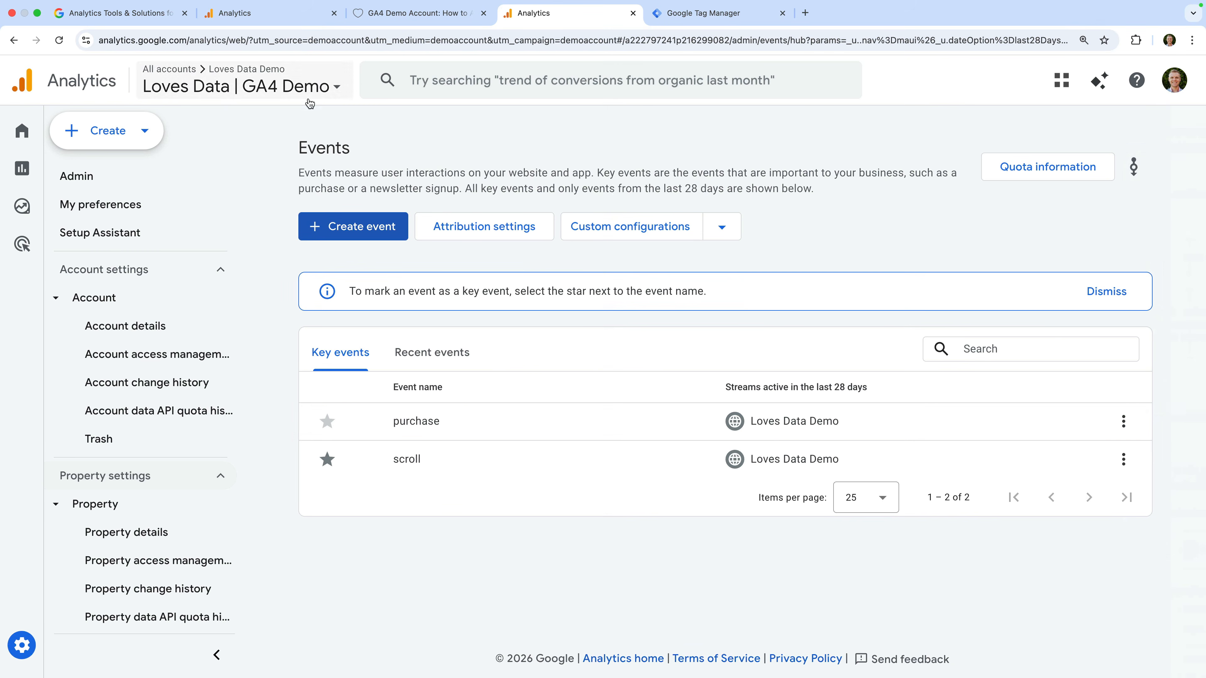
Step: Check the demo property's custom configuration options and examine its recent events and their key event markers
left_click(721, 227)
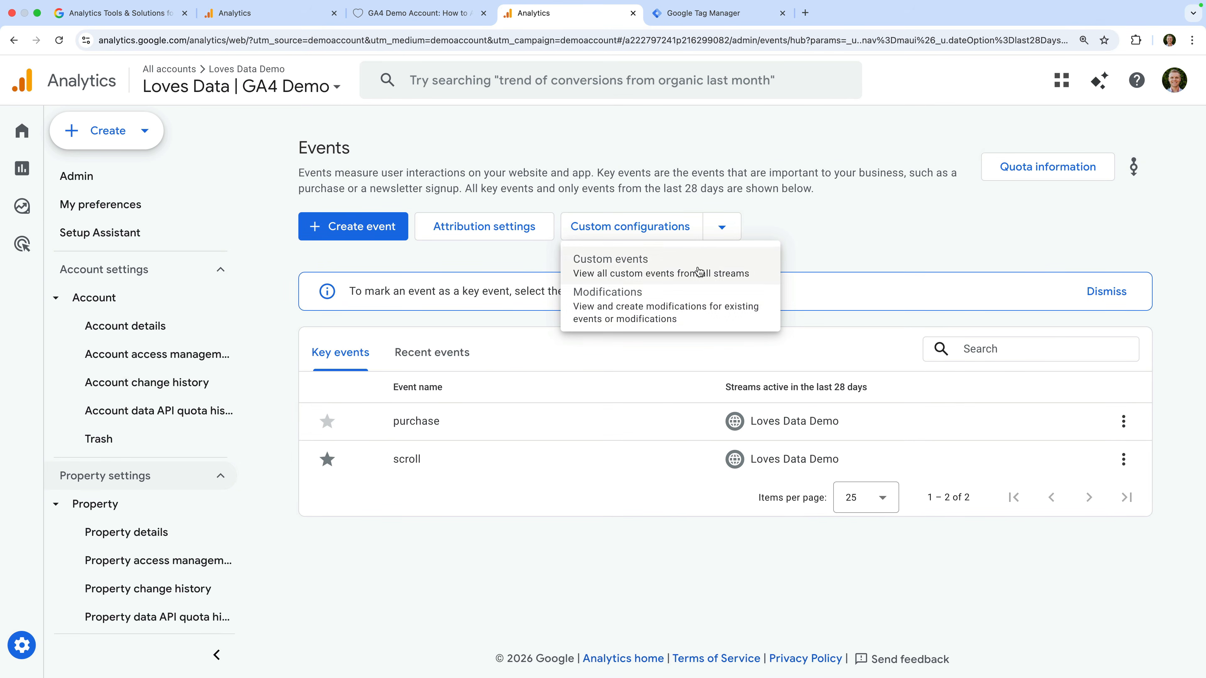
left_click(819, 233)
left_click(475, 357)
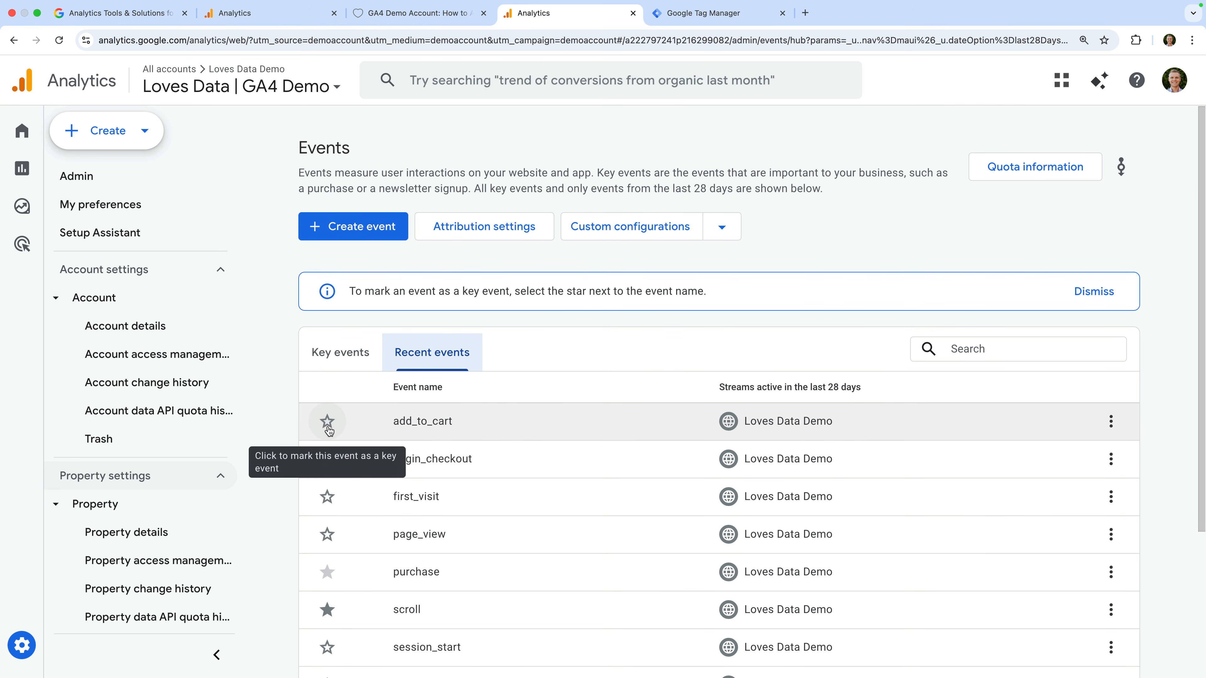
scroll(327, 430, "down", 4)
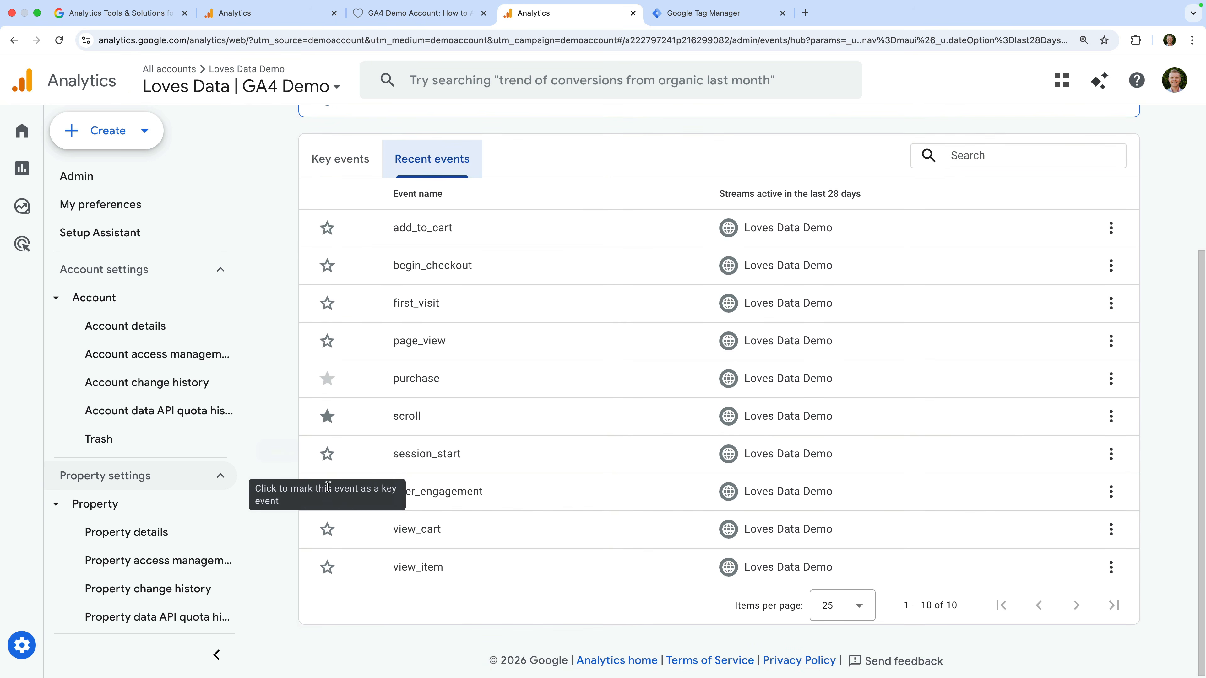
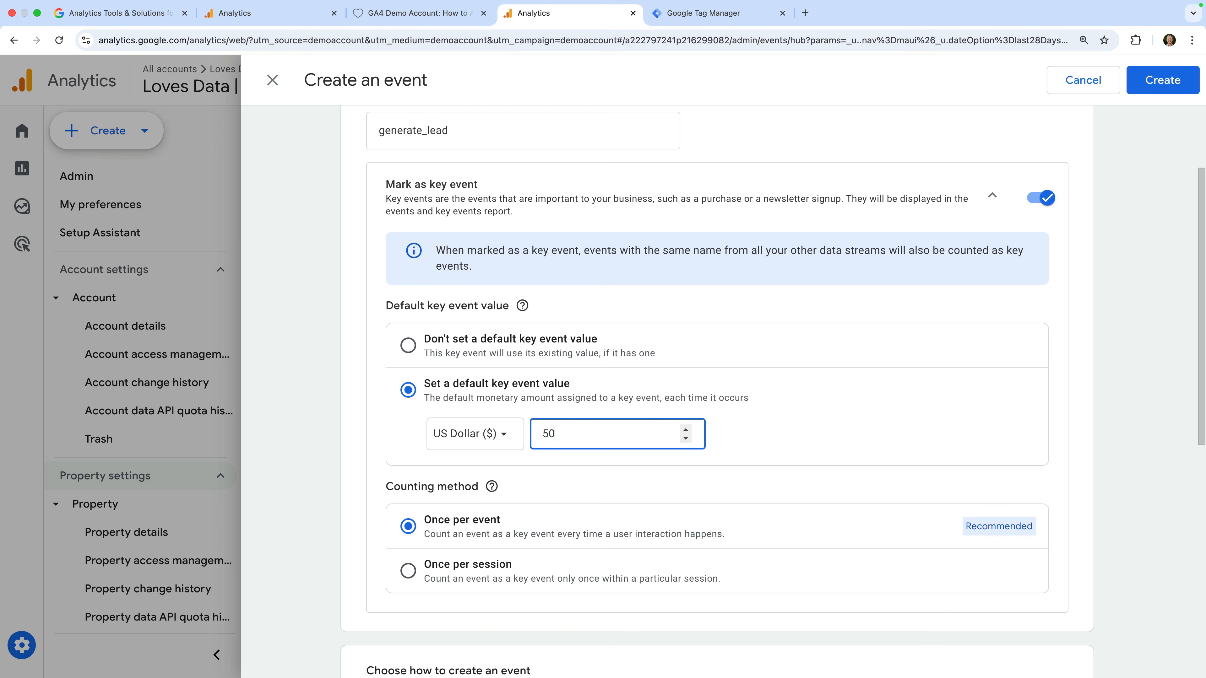
Step: Set generate_lead to trigger without code on page_view when the URL contains thank-you, and create the event
left_click(744, 433)
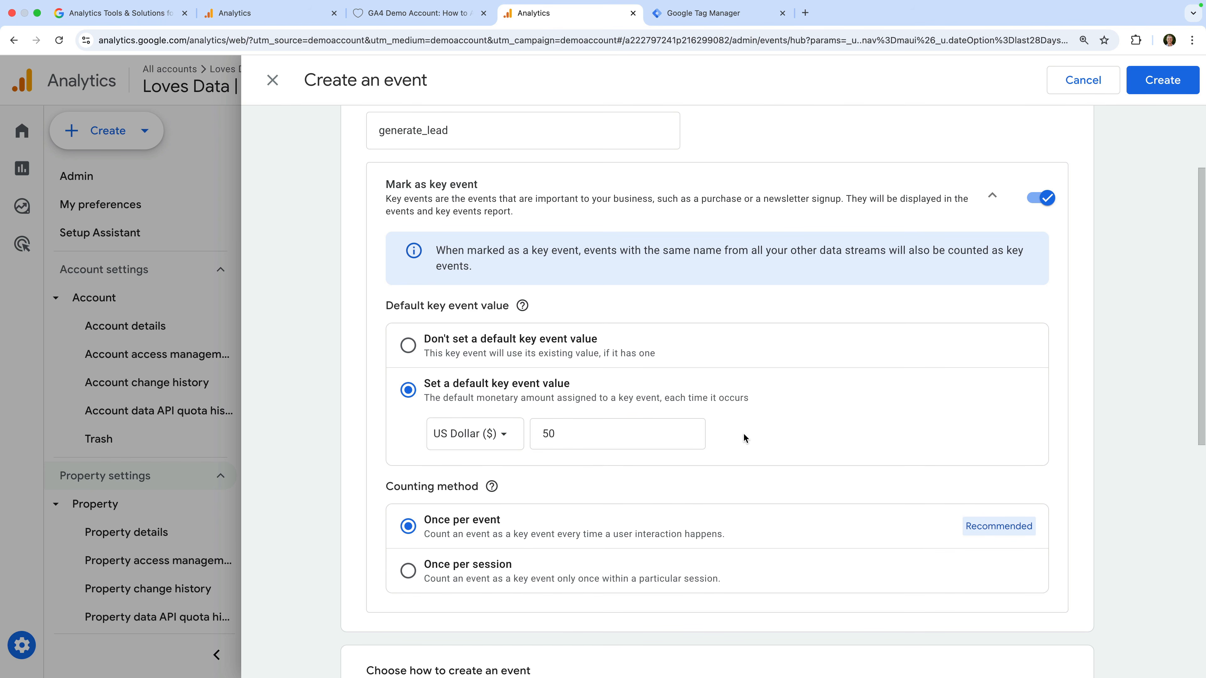
scroll(743, 434, "down", 2)
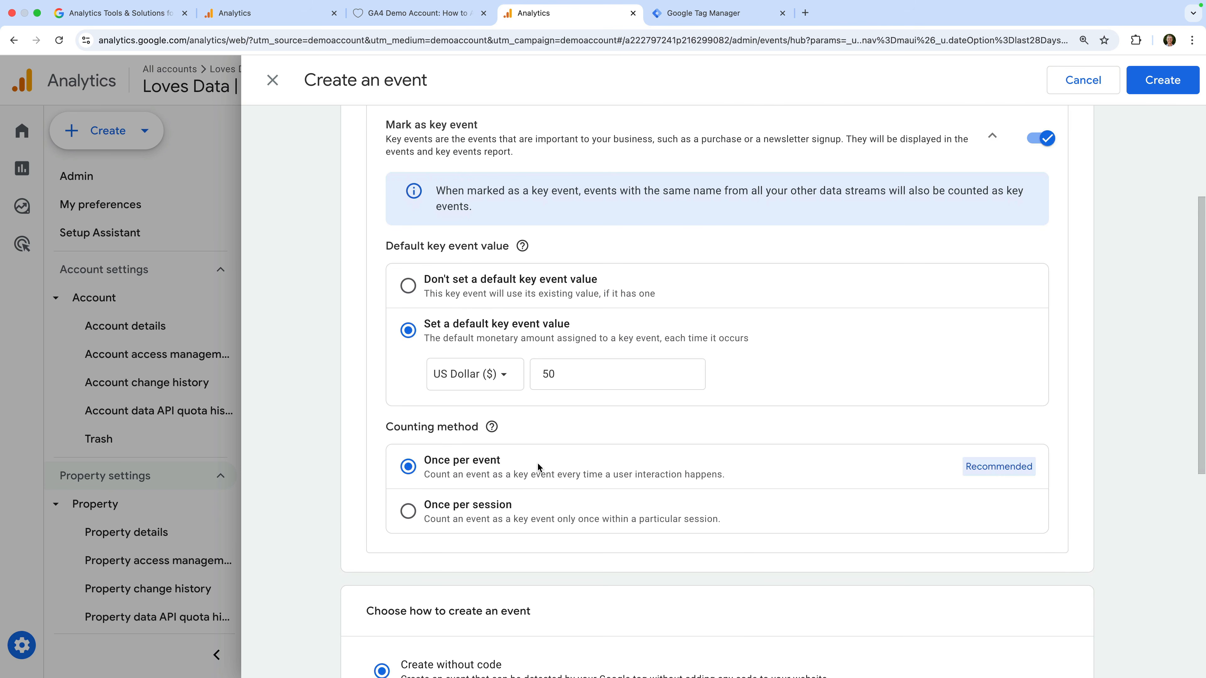
scroll(538, 466, "down", 10)
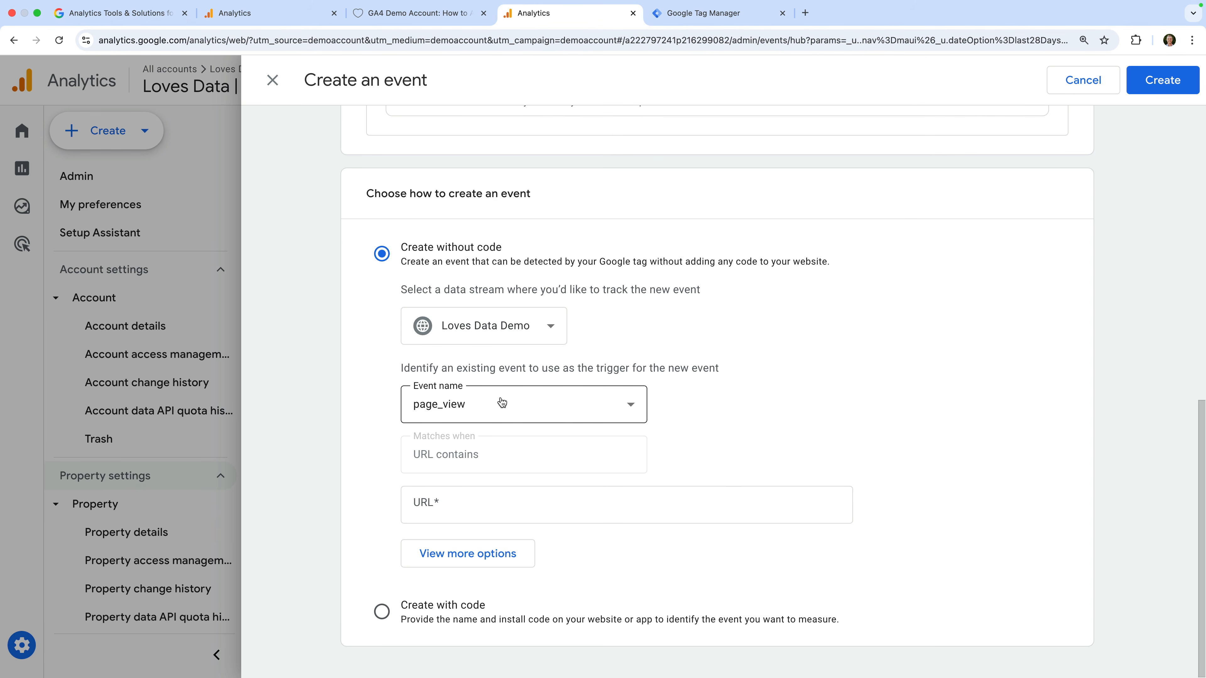
left_click(474, 503)
type("th")
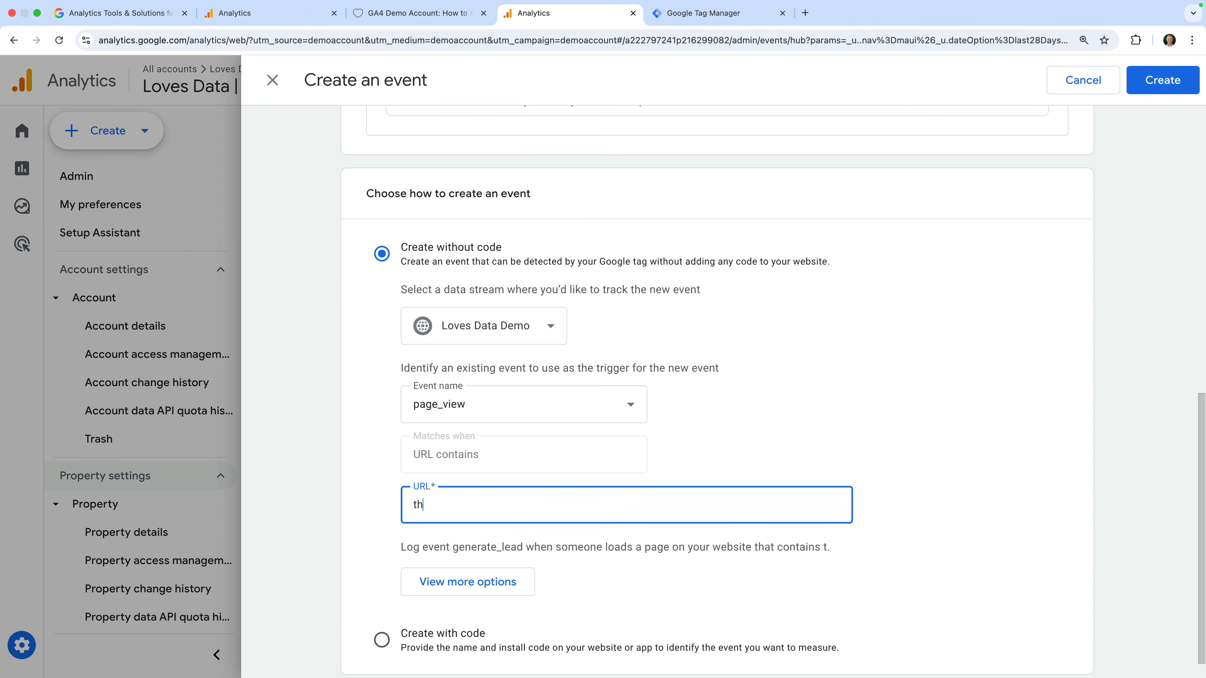
type("ank-you")
left_click(702, 460)
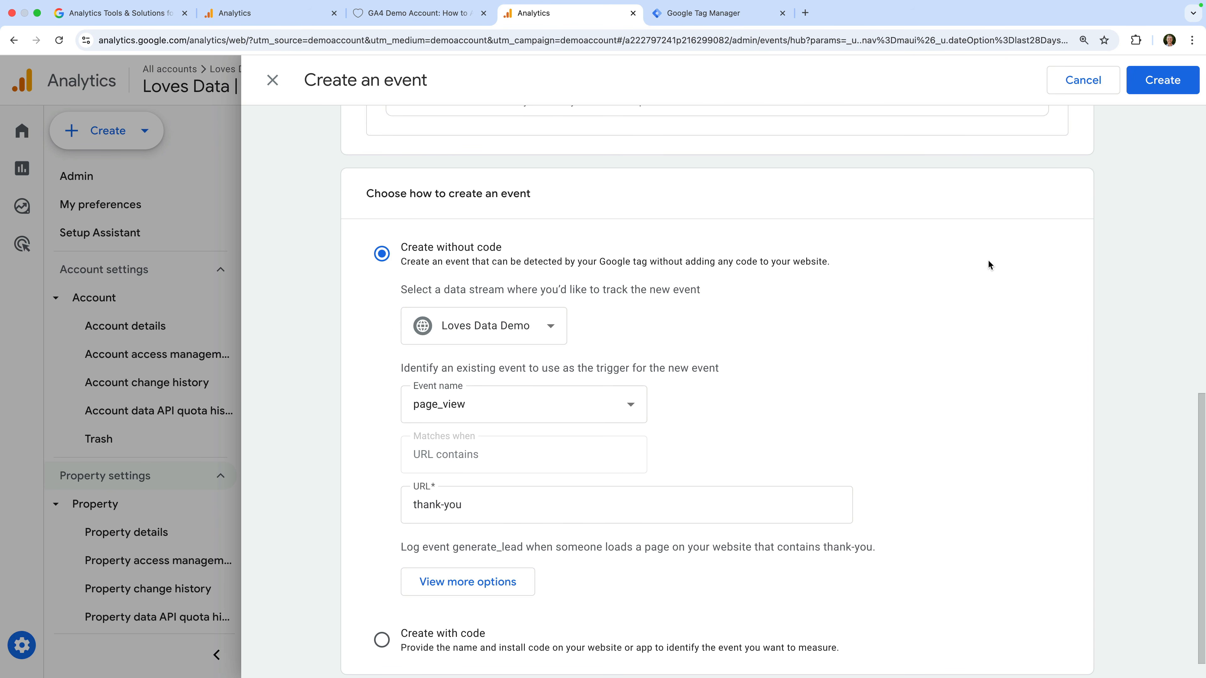
left_click(1158, 83)
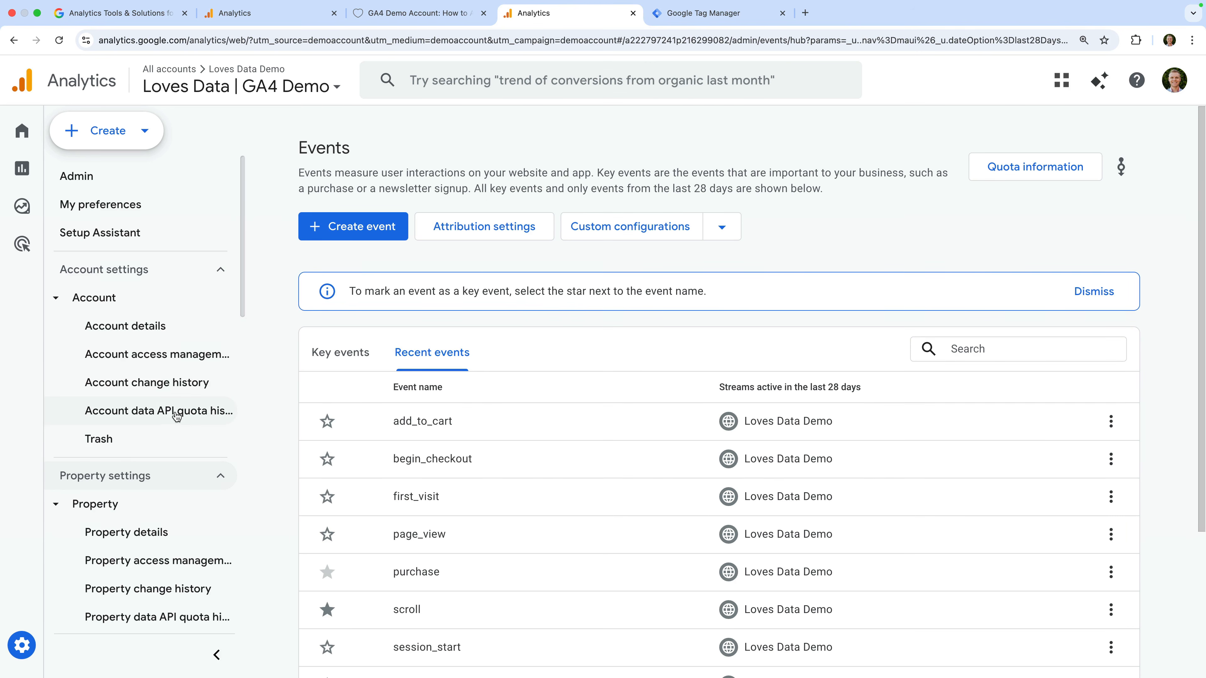
Step: Open the property's Audiences settings, start building a new audience and look over the suggested audiences
scroll(174, 413, "down", 1)
scroll(174, 417, "down", 10)
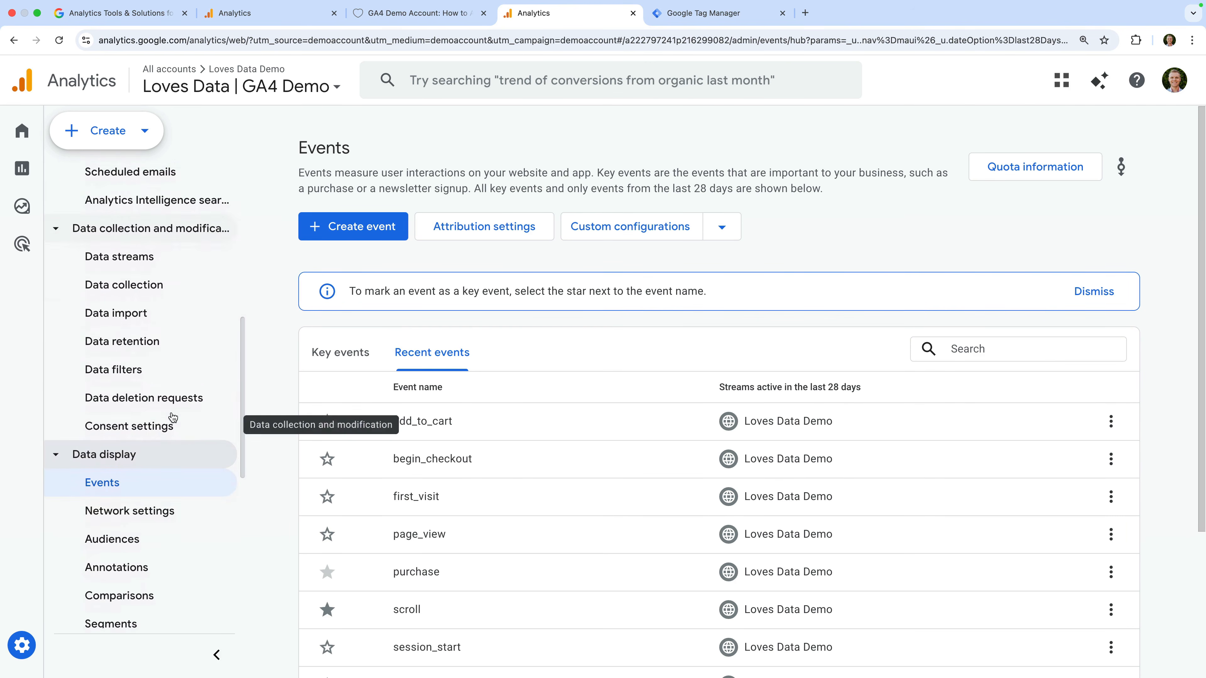
left_click(140, 421)
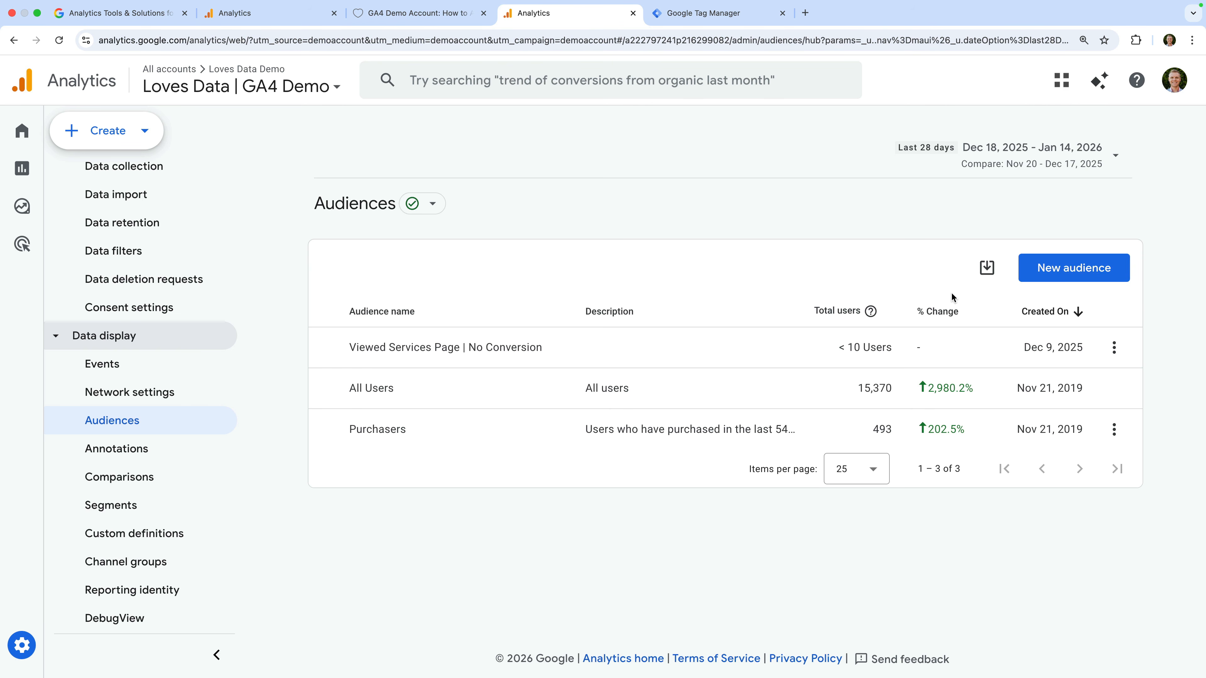
left_click(1061, 276)
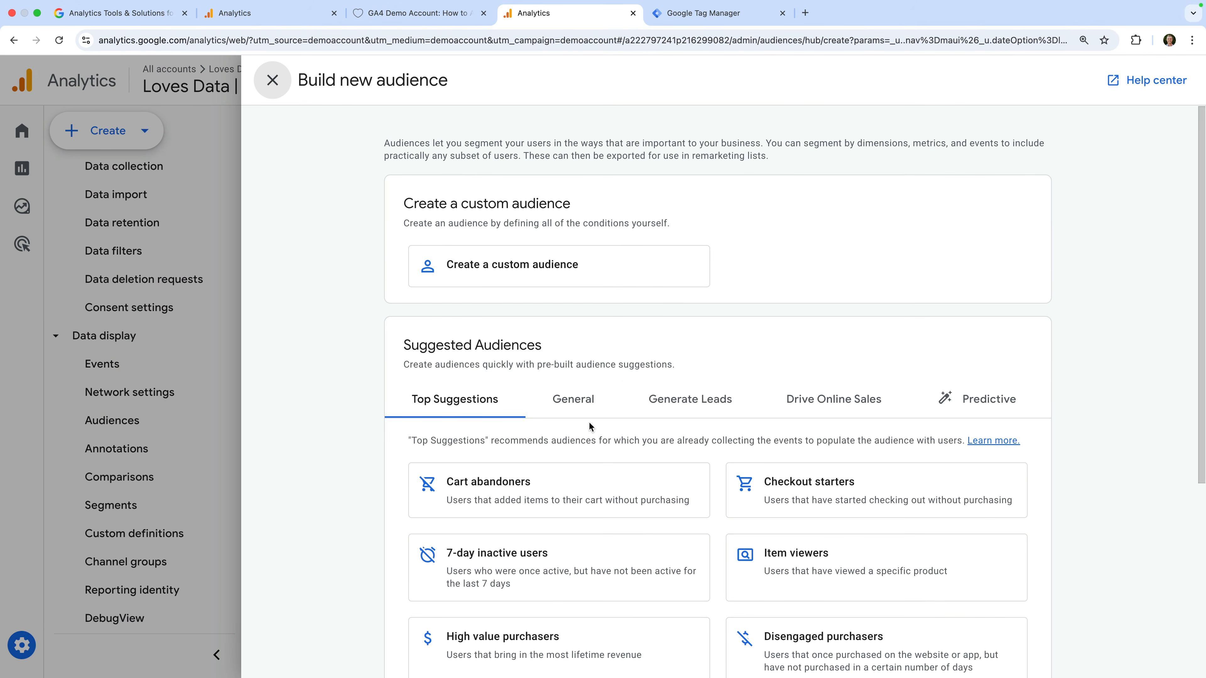
scroll(589, 422, "down", 2)
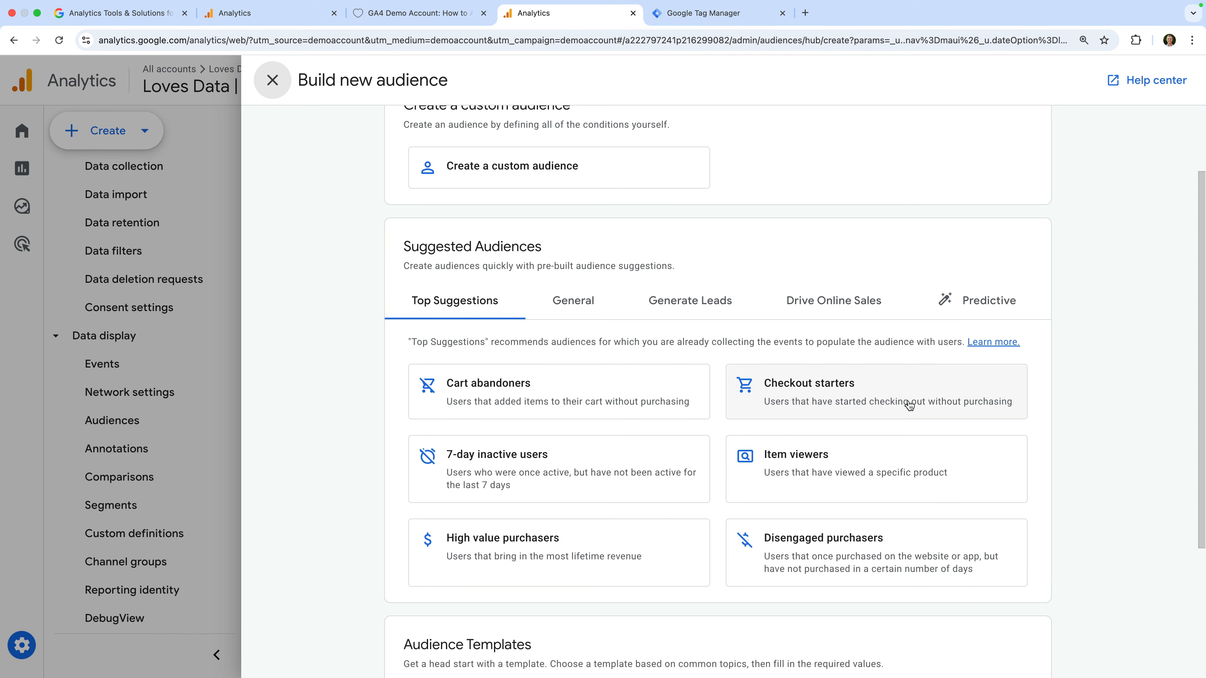
Step: Start a custom audience from scratch and name it "Haven't Generated Lead"
scroll(909, 405, "up", 2)
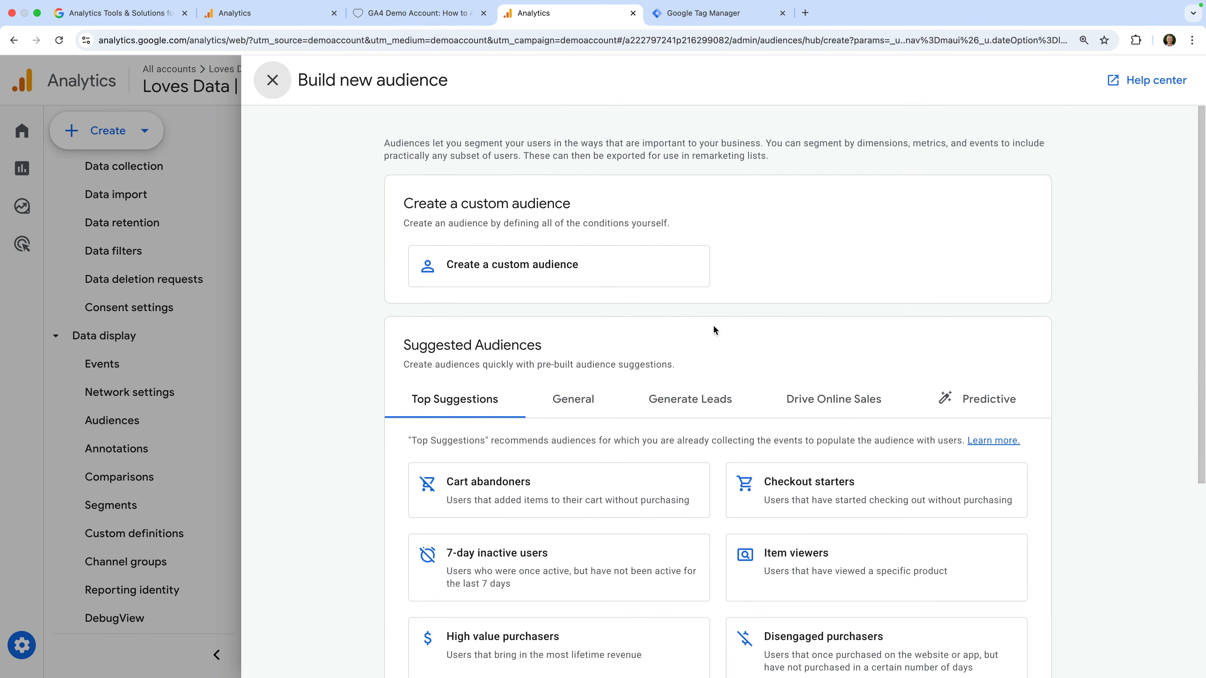
left_click(608, 280)
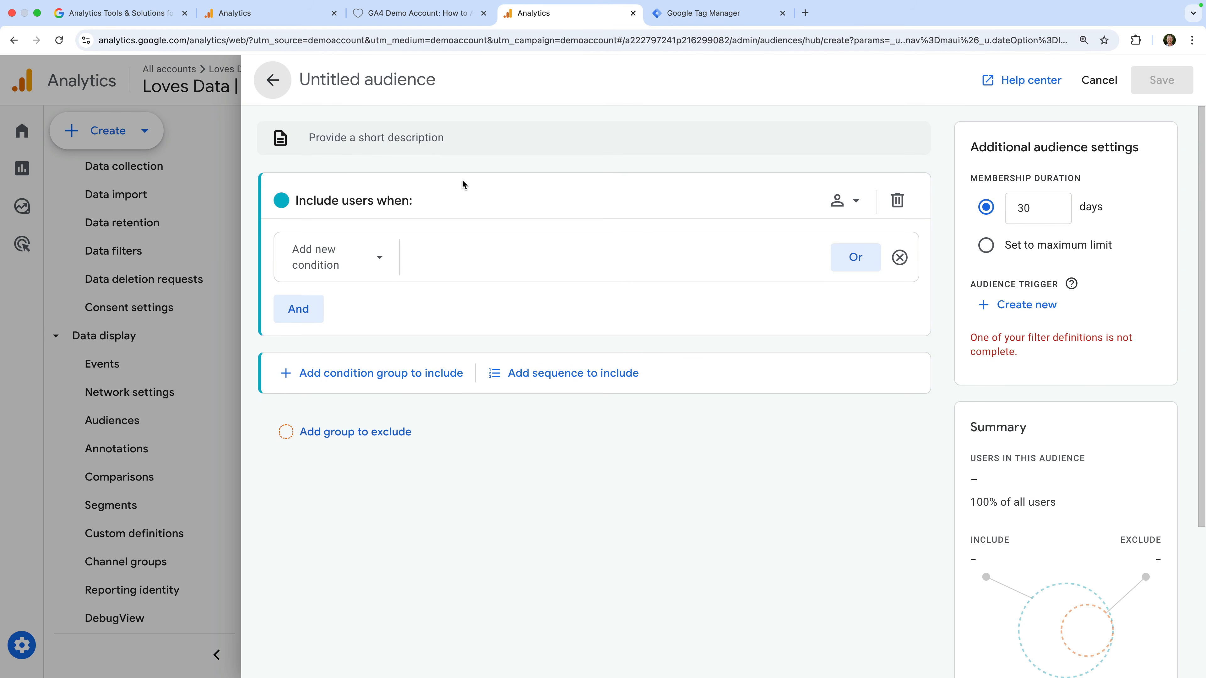
left_click(375, 79)
type("H")
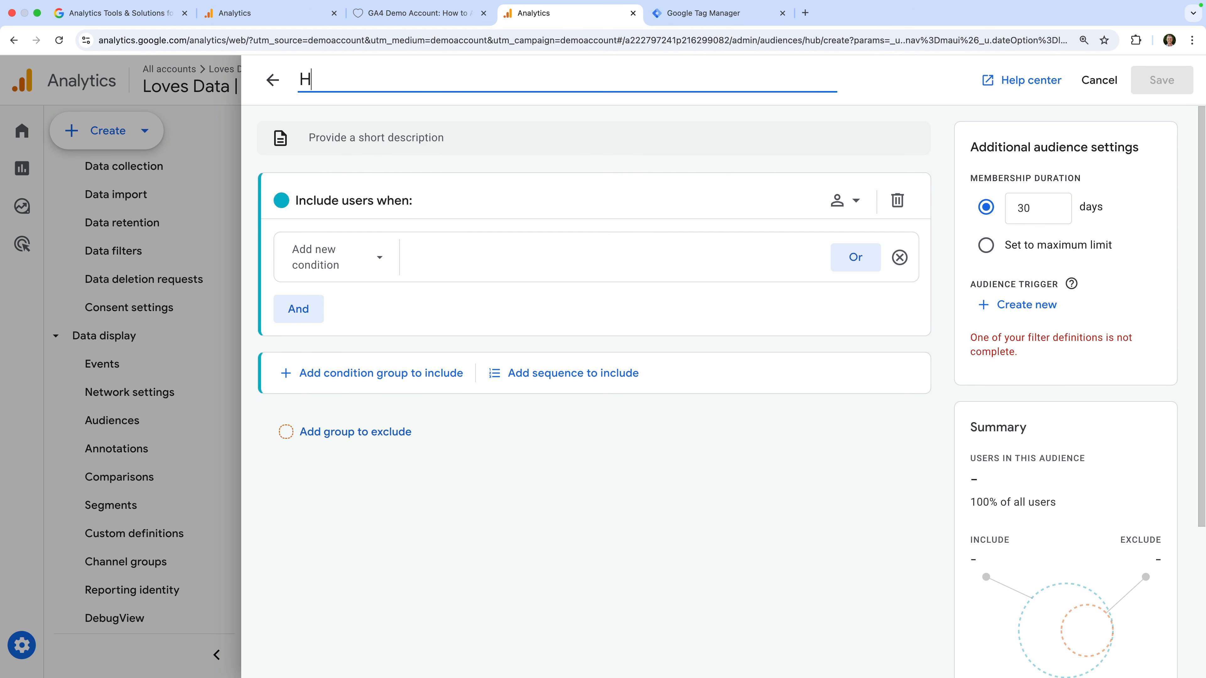
type("aven't Generated")
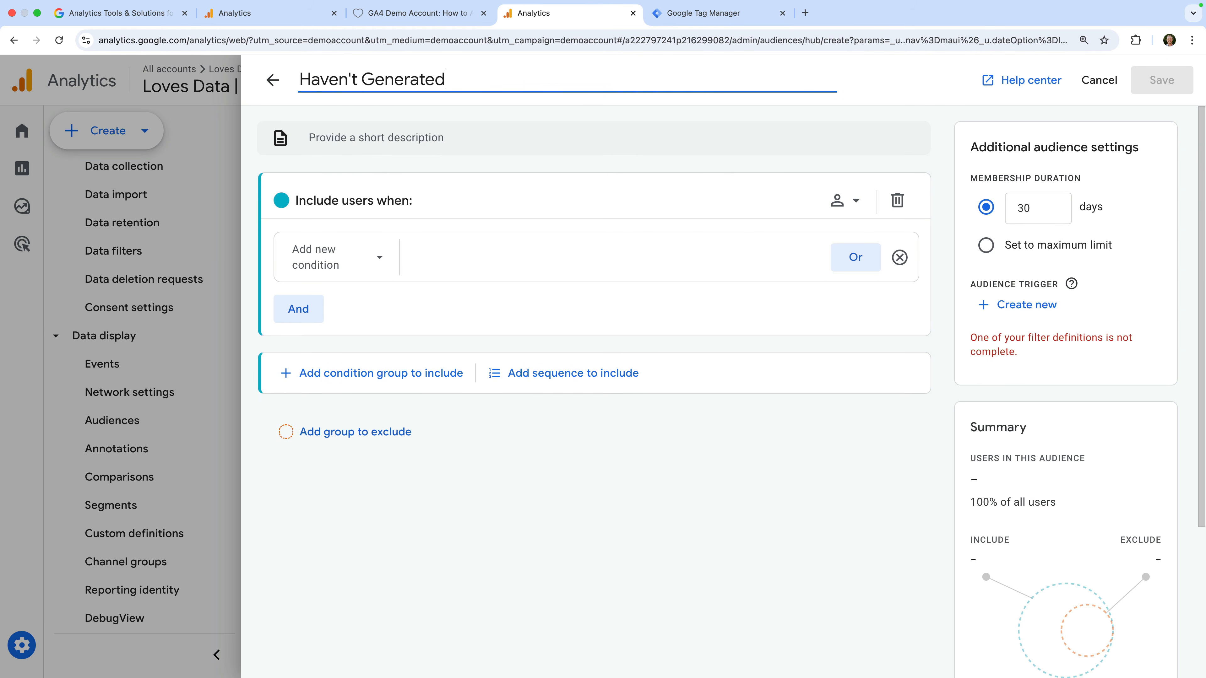
type(" Lead")
left_click(413, 106)
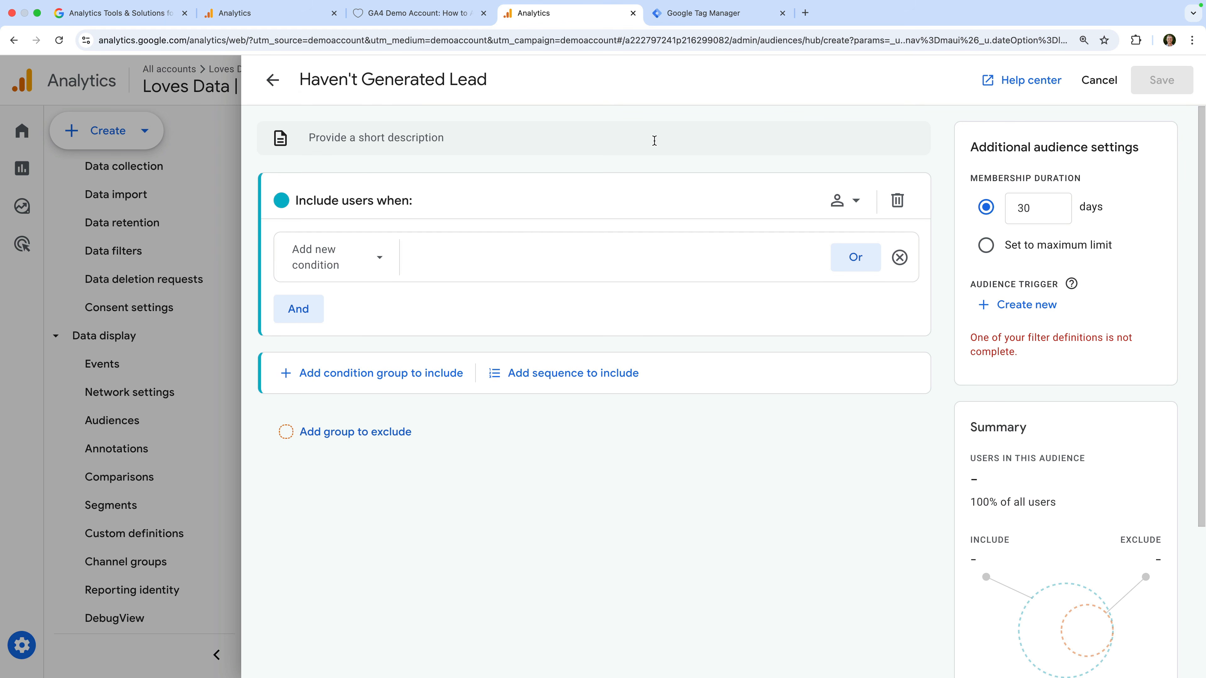
Step: Remove the audience's include group, add a temporary exclude group and open its condition choices
left_click(897, 200)
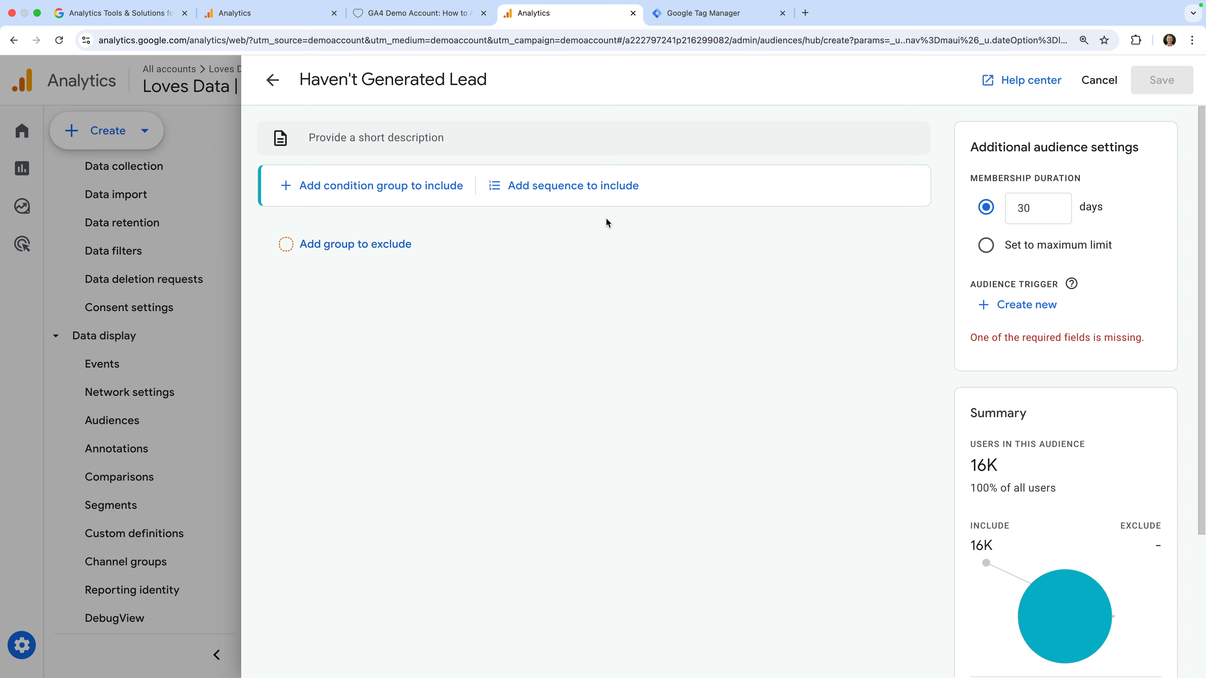
left_click(377, 245)
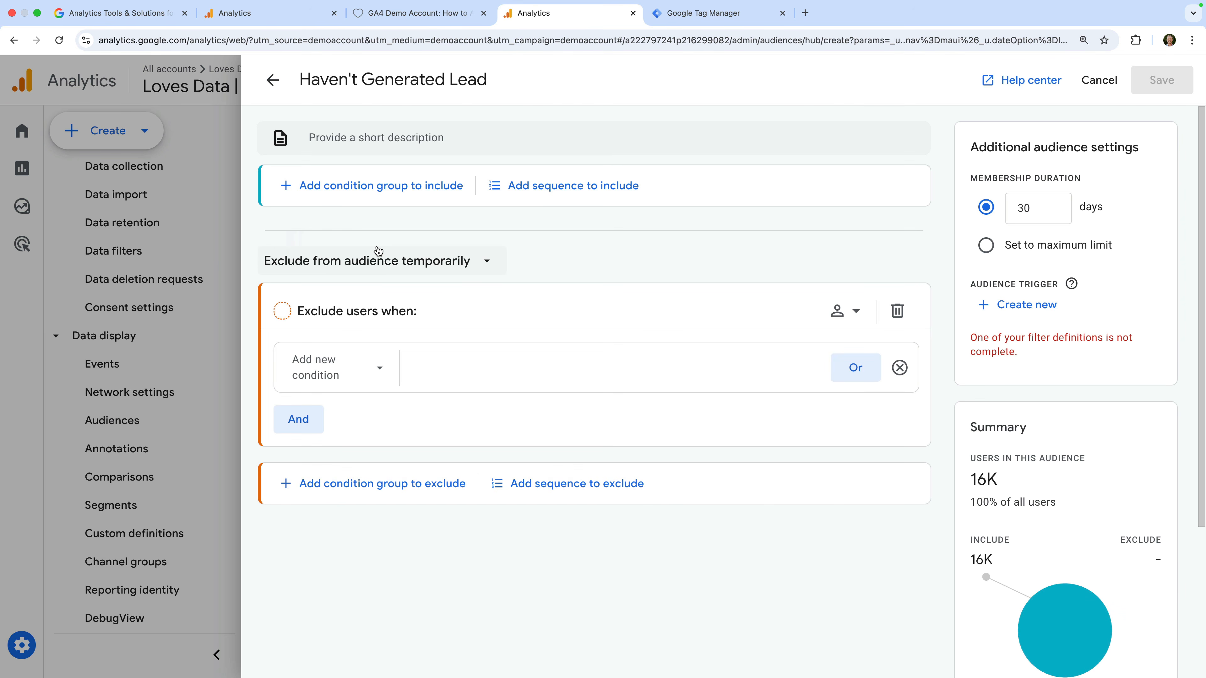
left_click(356, 355)
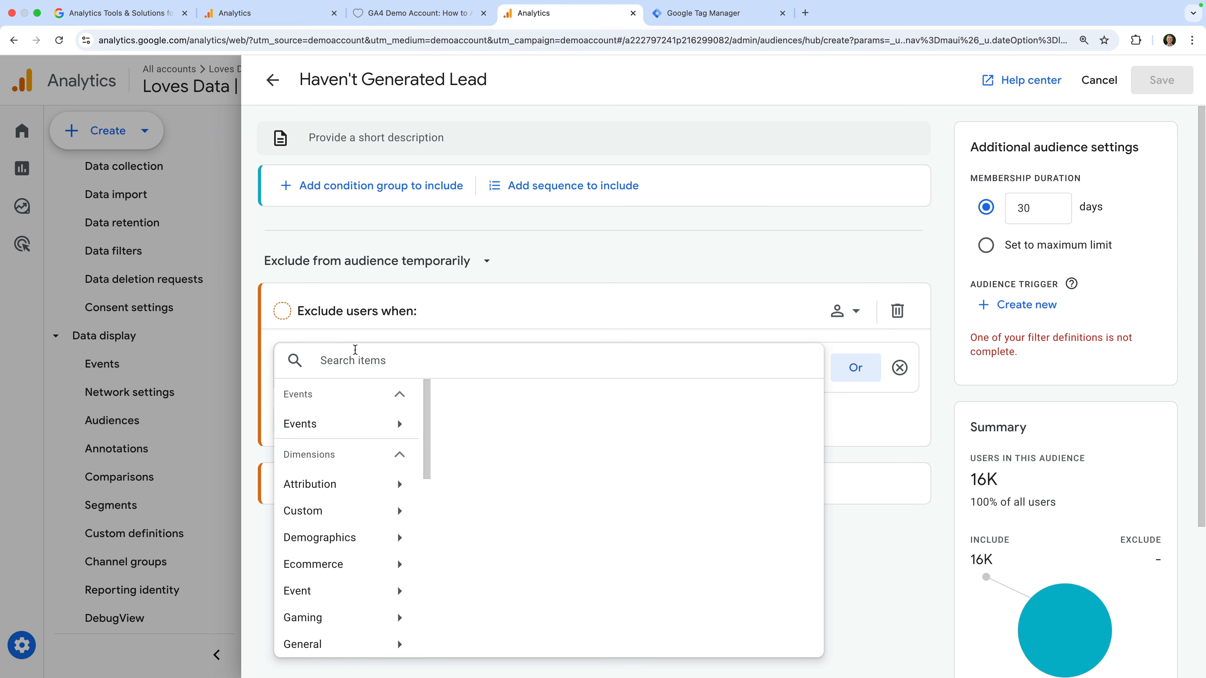
Step: Search the exclusion condition's items for generate_lead and for page_view to compare how each event is offered
type("gener")
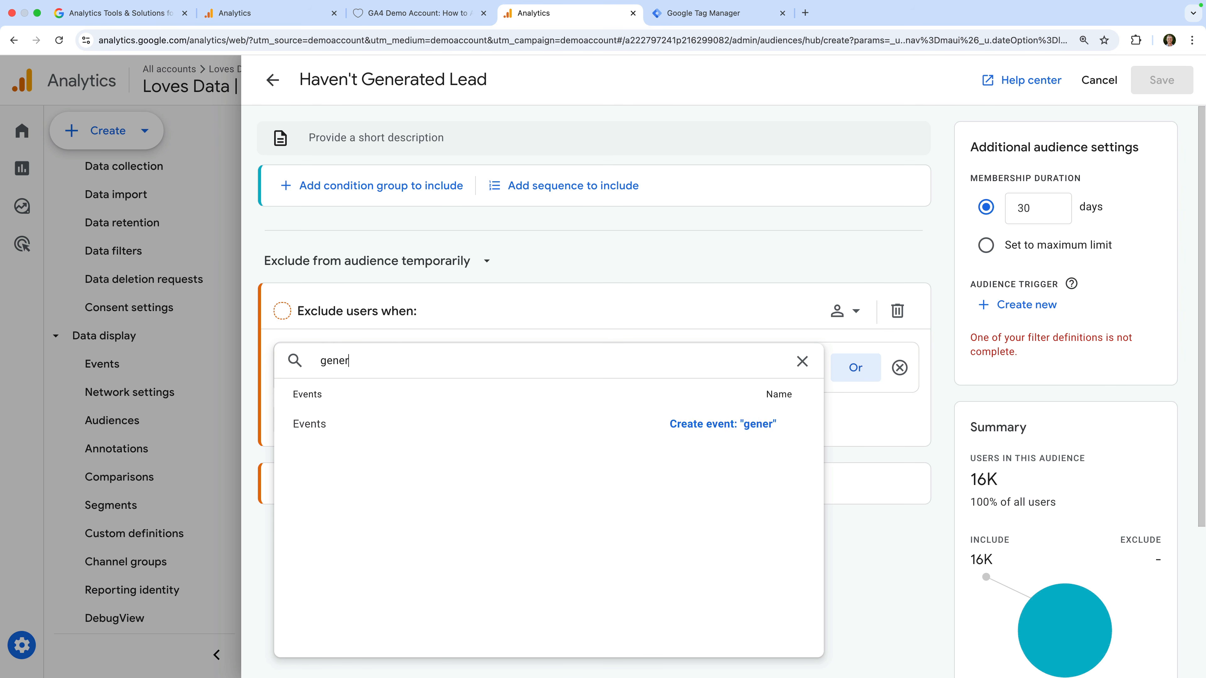
type("ate_lead")
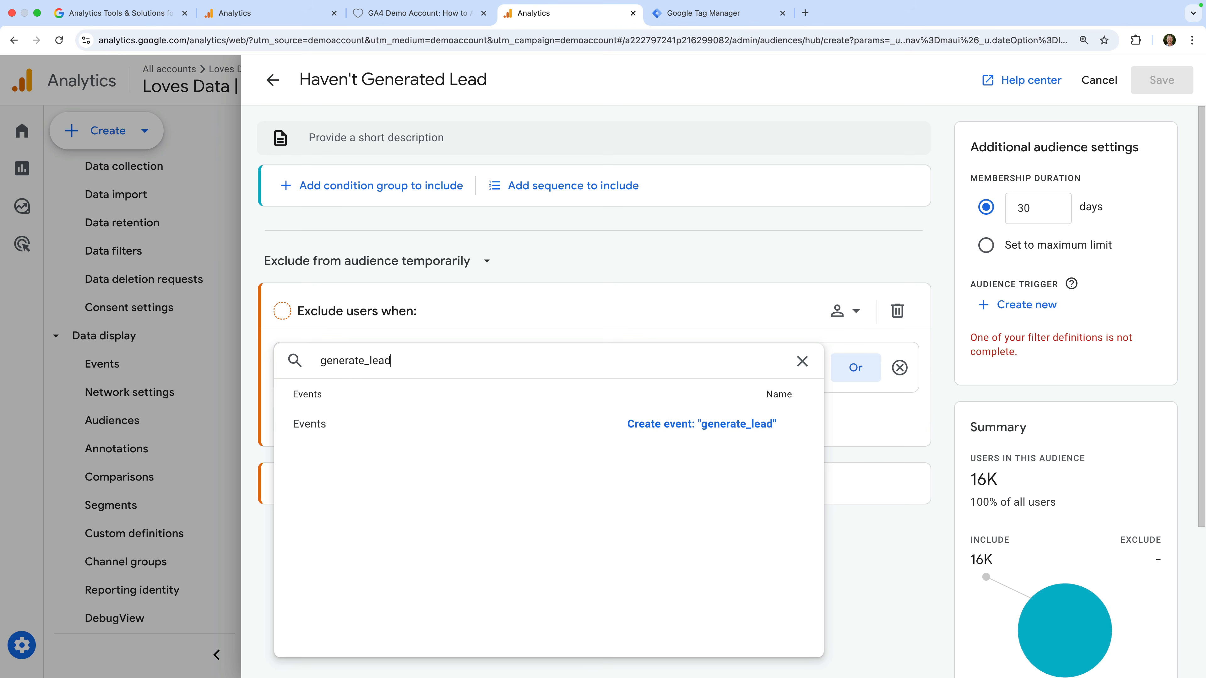
key("super+a")
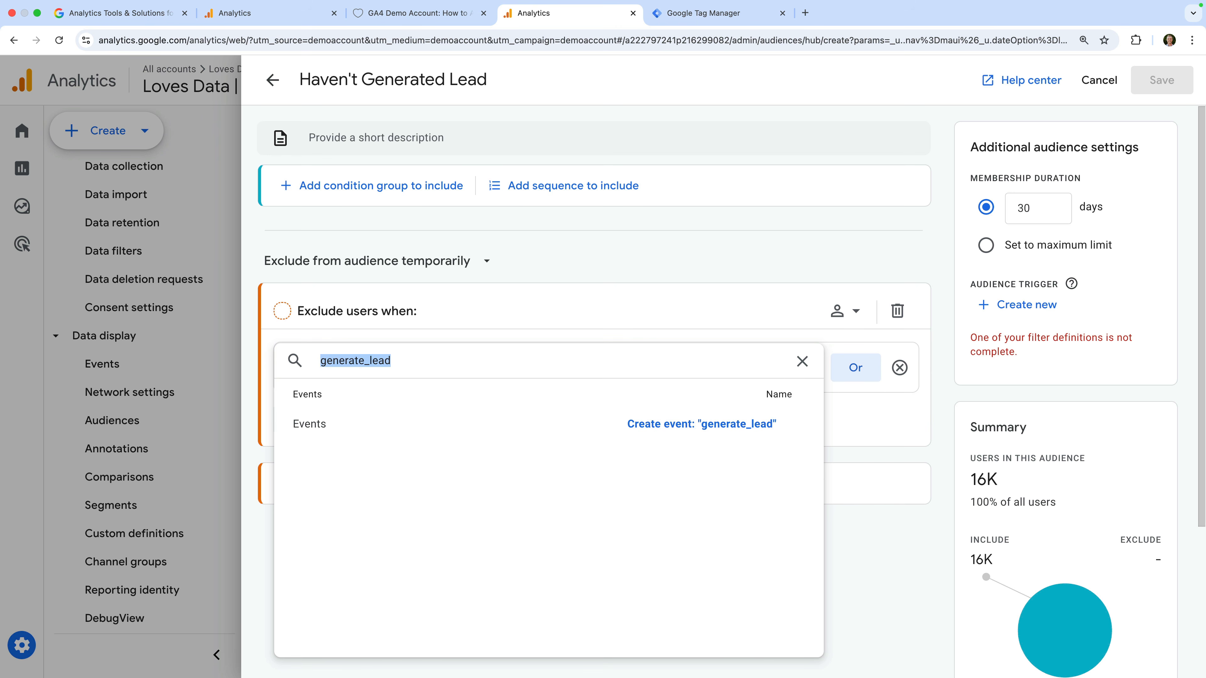
type("page_view")
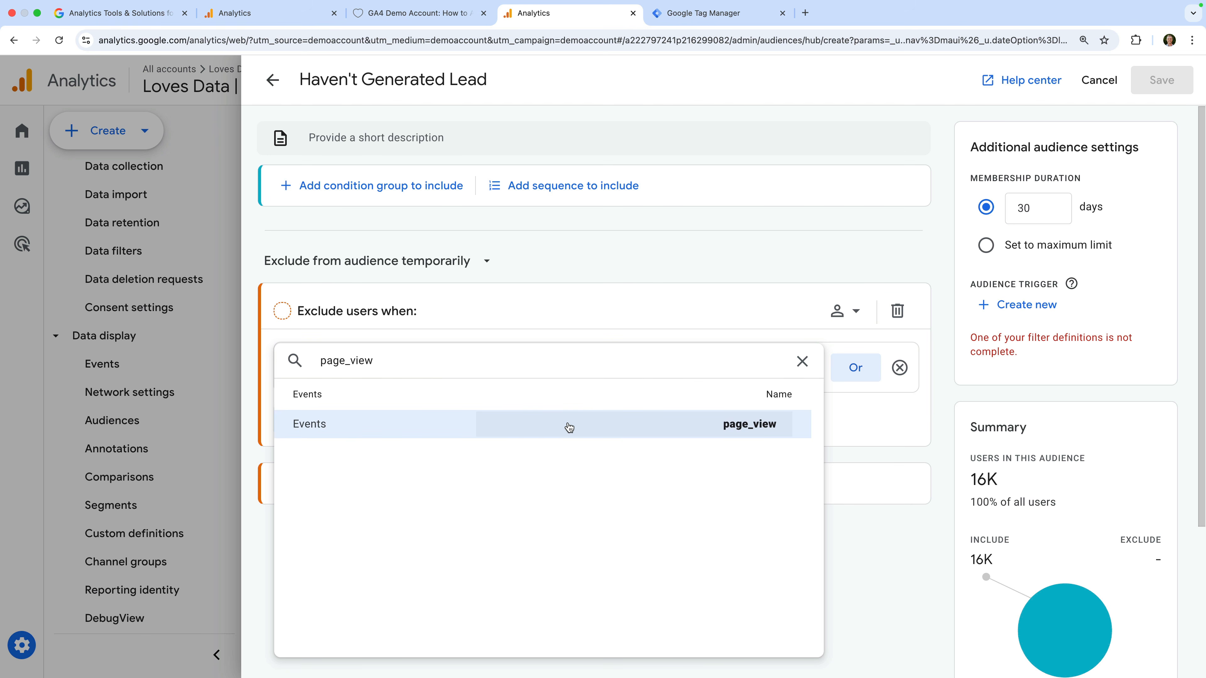
double_click(468, 363)
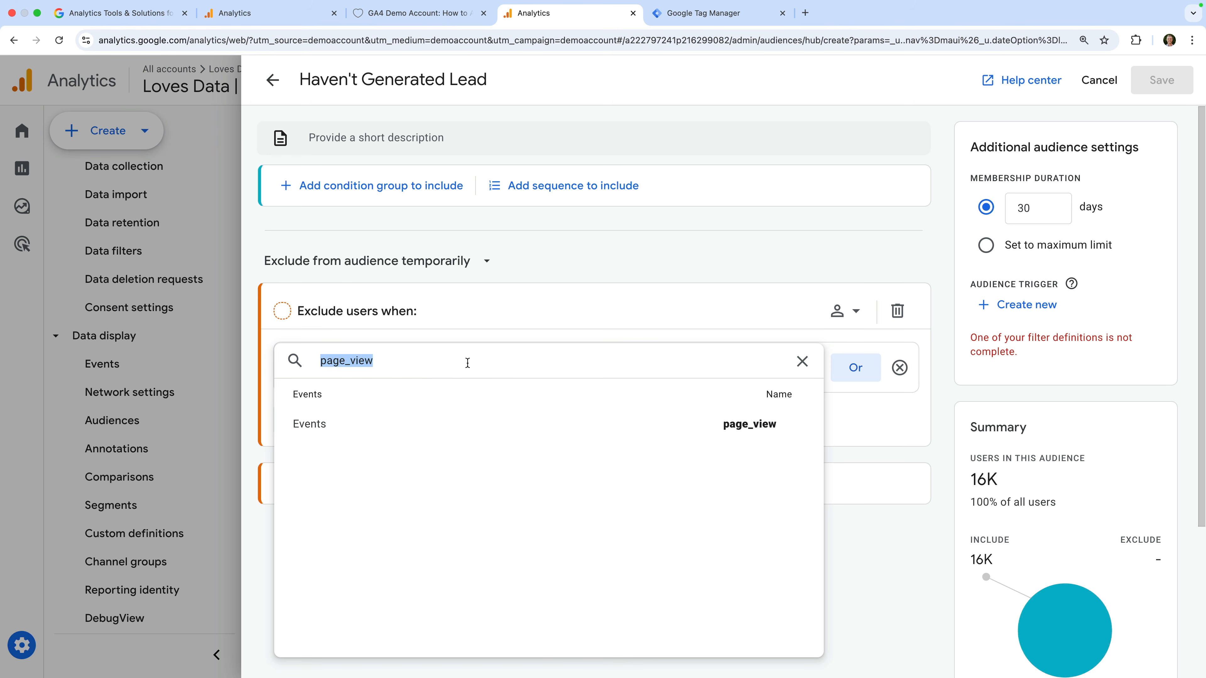
Step: Add generate_lead as a new event name in the exclusion condition and save the audience
type("generate_lead")
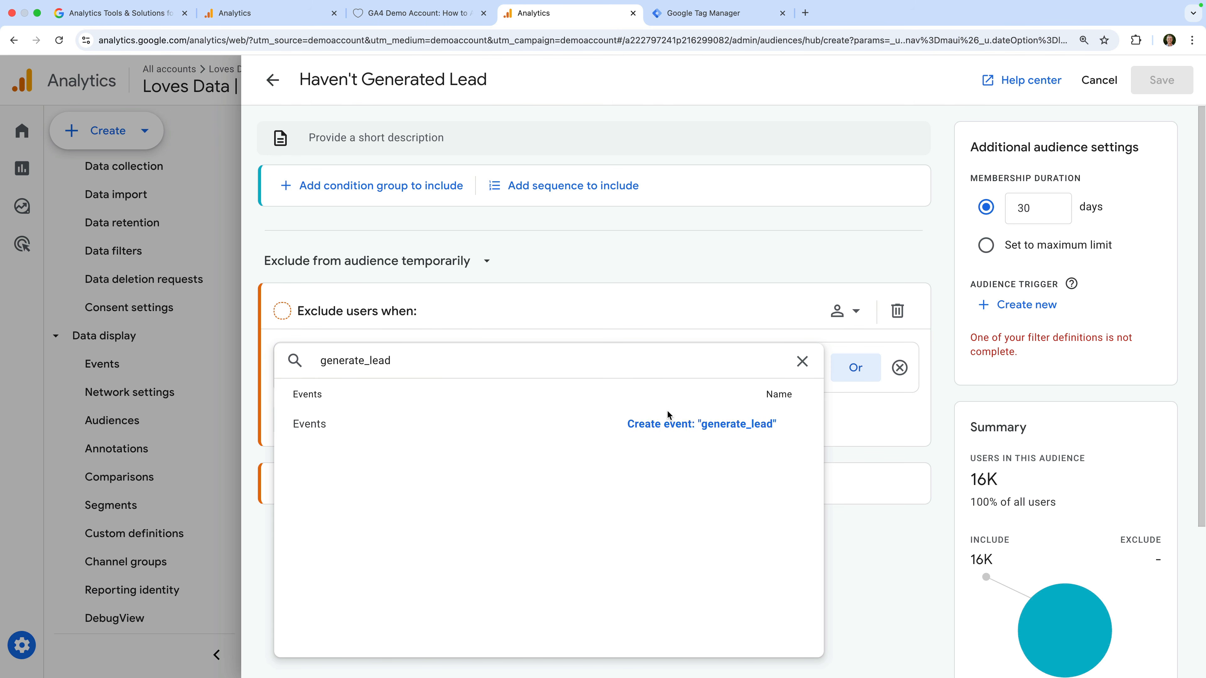
left_click(677, 430)
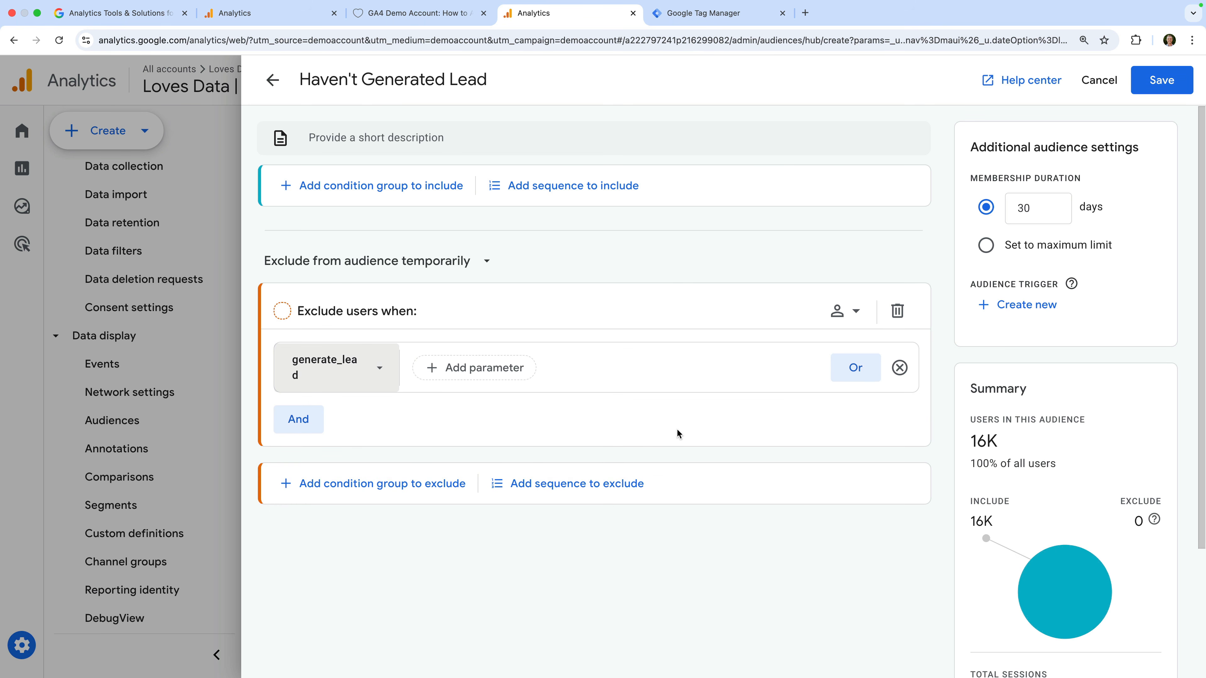
left_click(1157, 82)
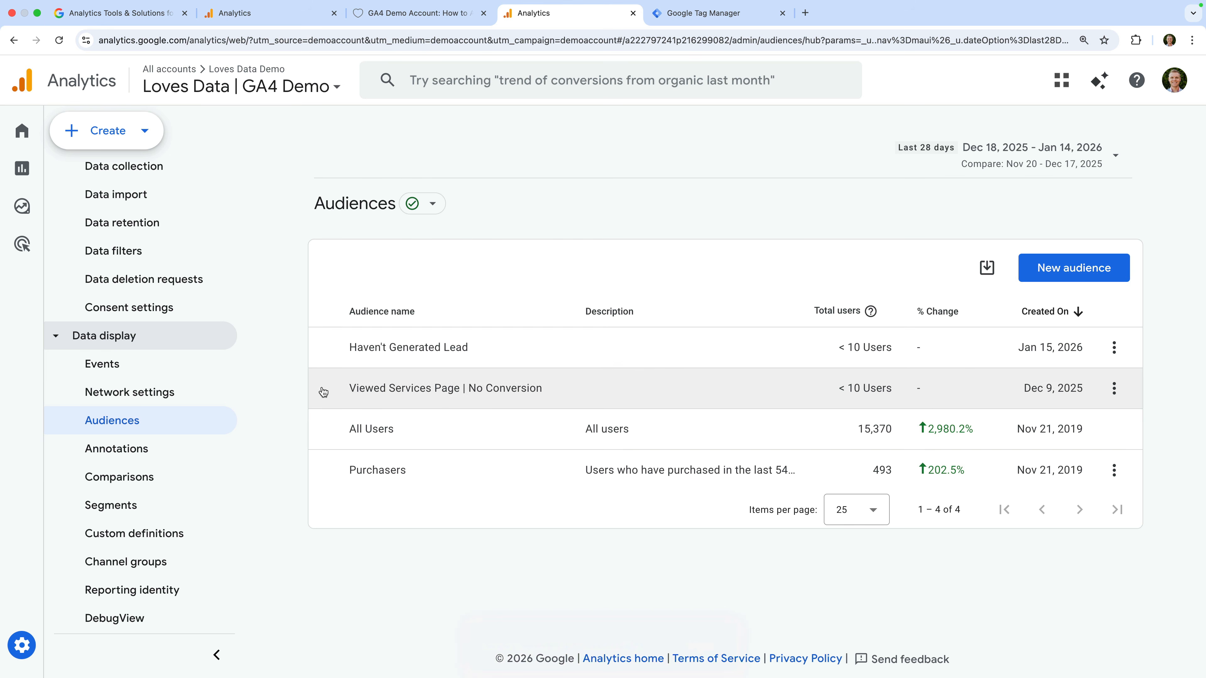
Step: Look over the property's comparisons, custom definitions, channel groups and DebugView
left_click(174, 474)
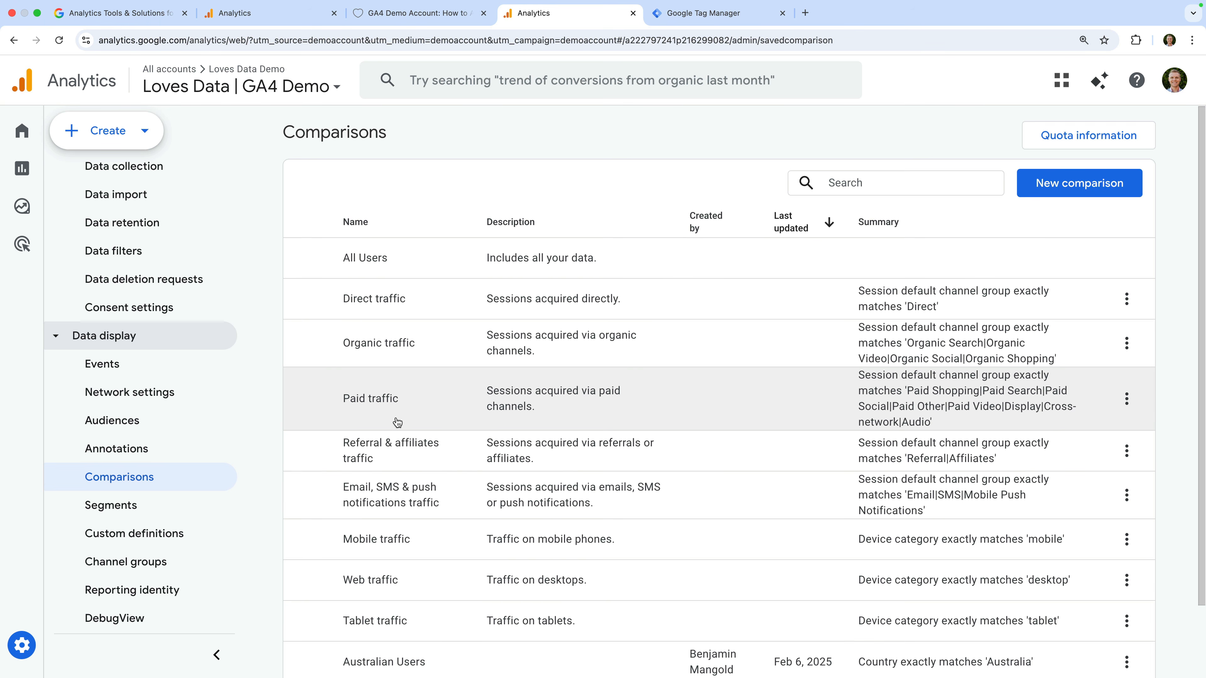
left_click(185, 536)
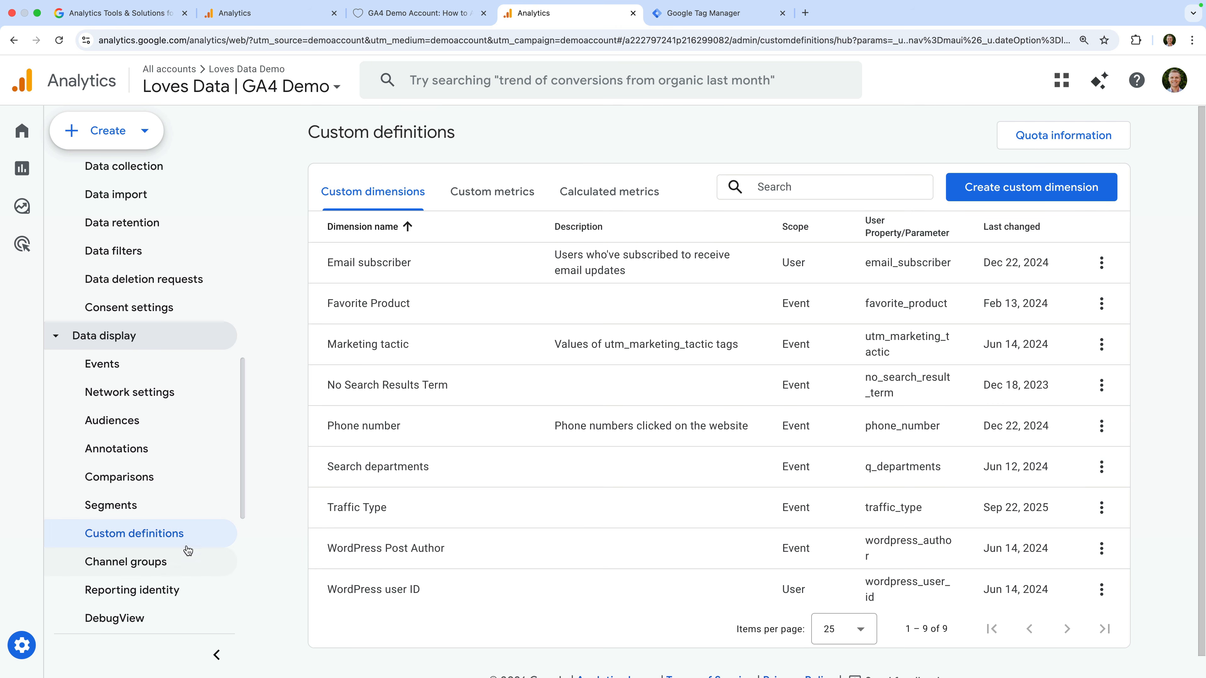
left_click(181, 564)
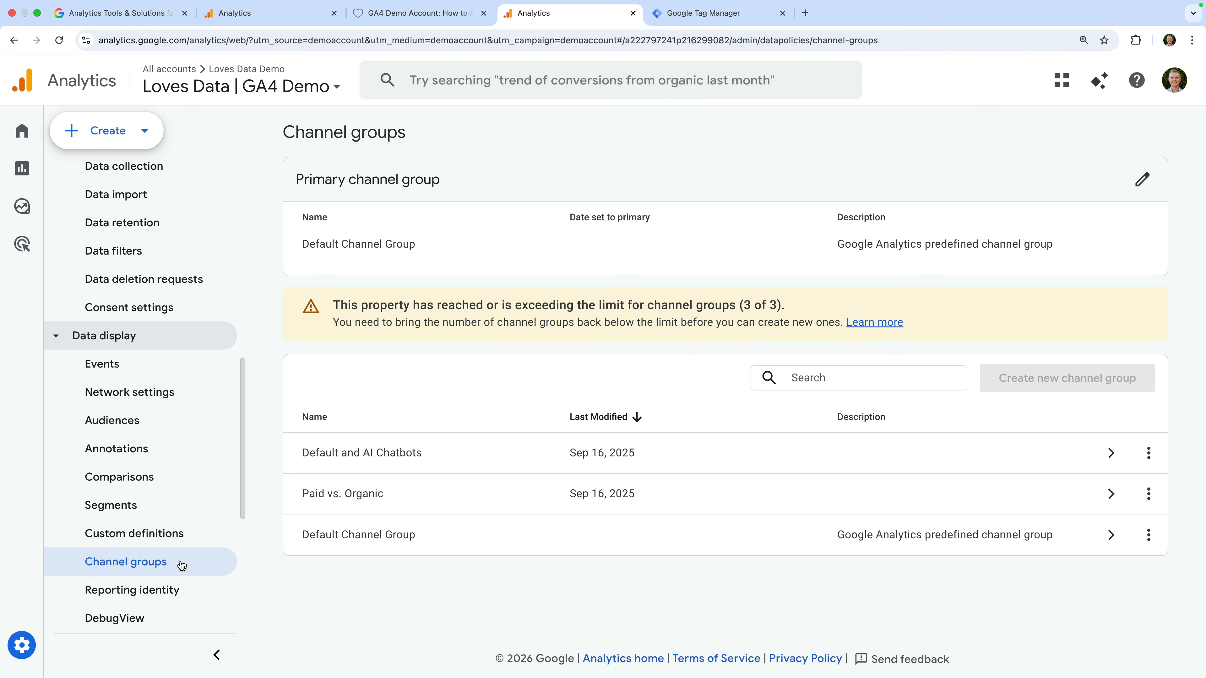
scroll(180, 568, "down", 2)
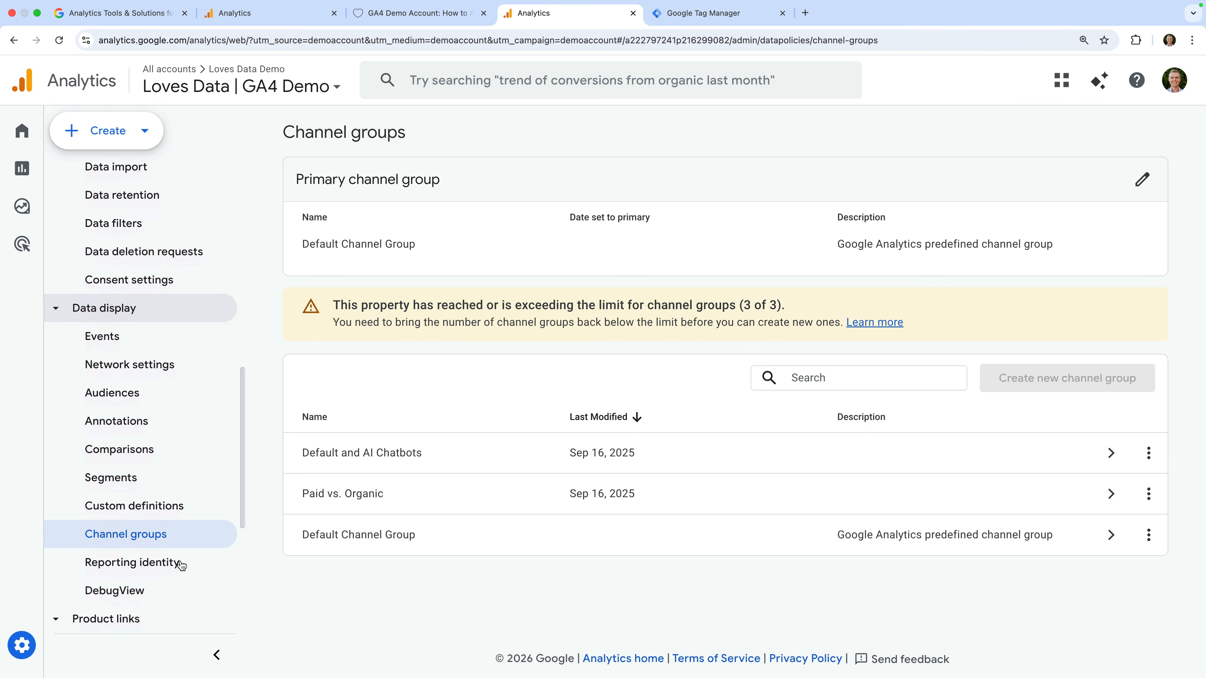
left_click(169, 580)
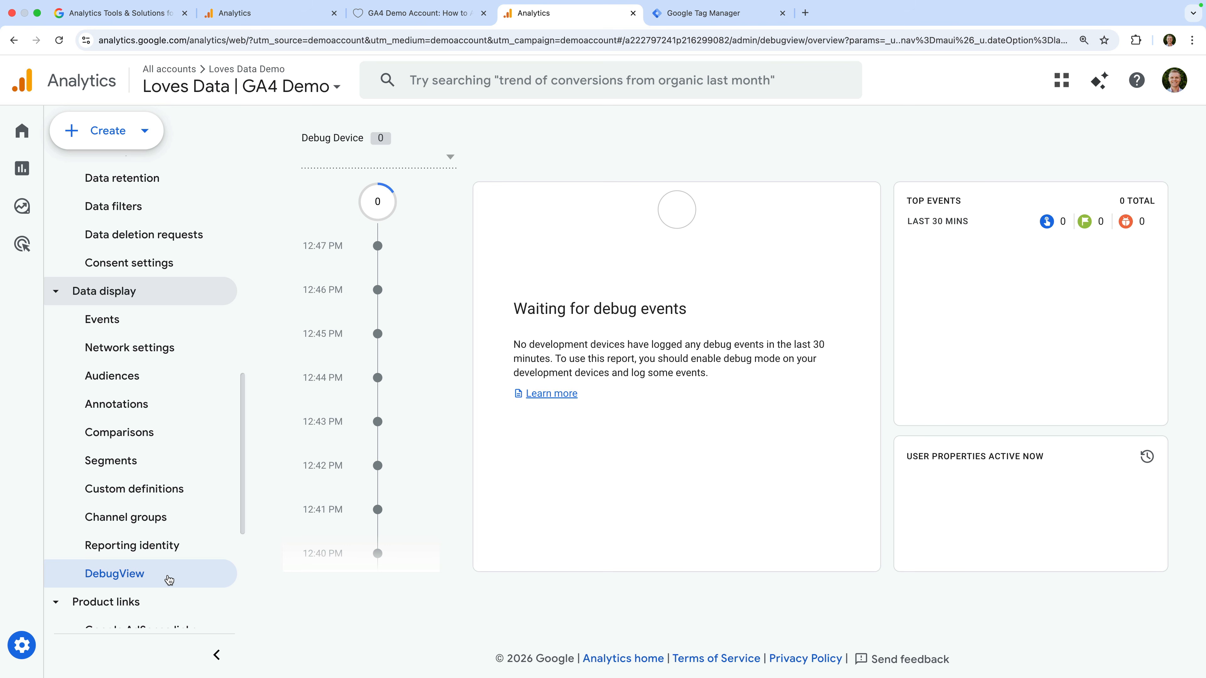
Step: Review the property details, the data streams and the data collection settings
scroll(189, 462, "up", 3)
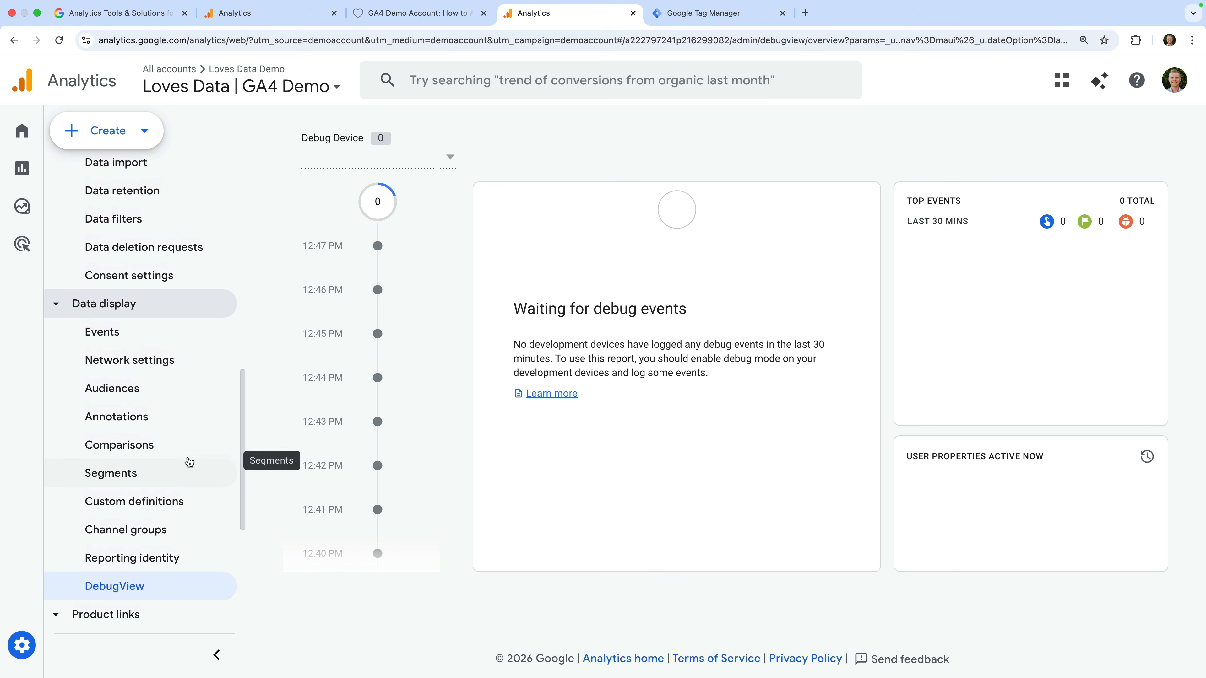
scroll(189, 461, "up", 6)
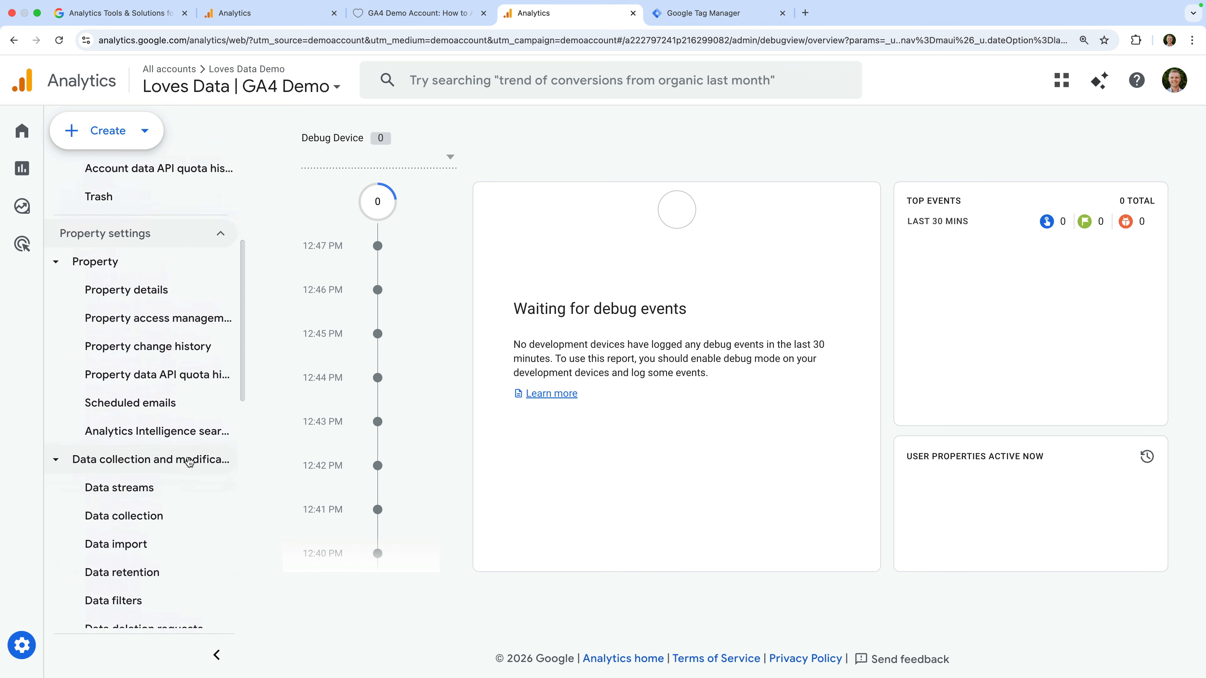
left_click(190, 321)
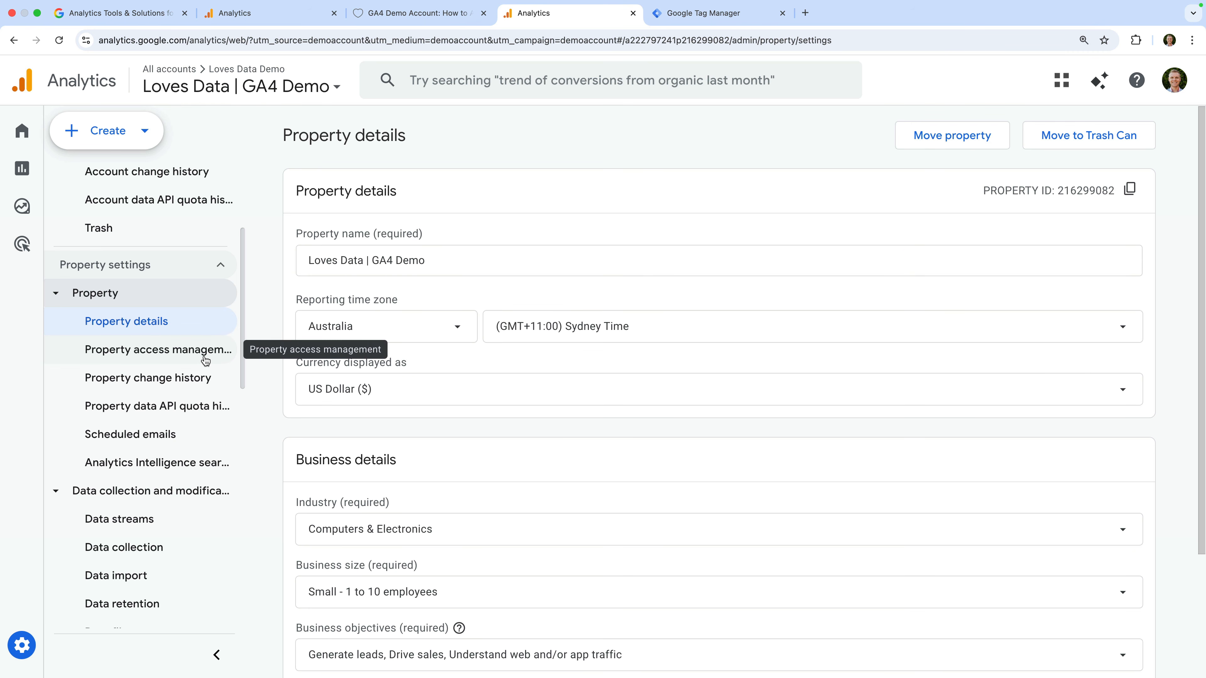
scroll(190, 423, "down", 4)
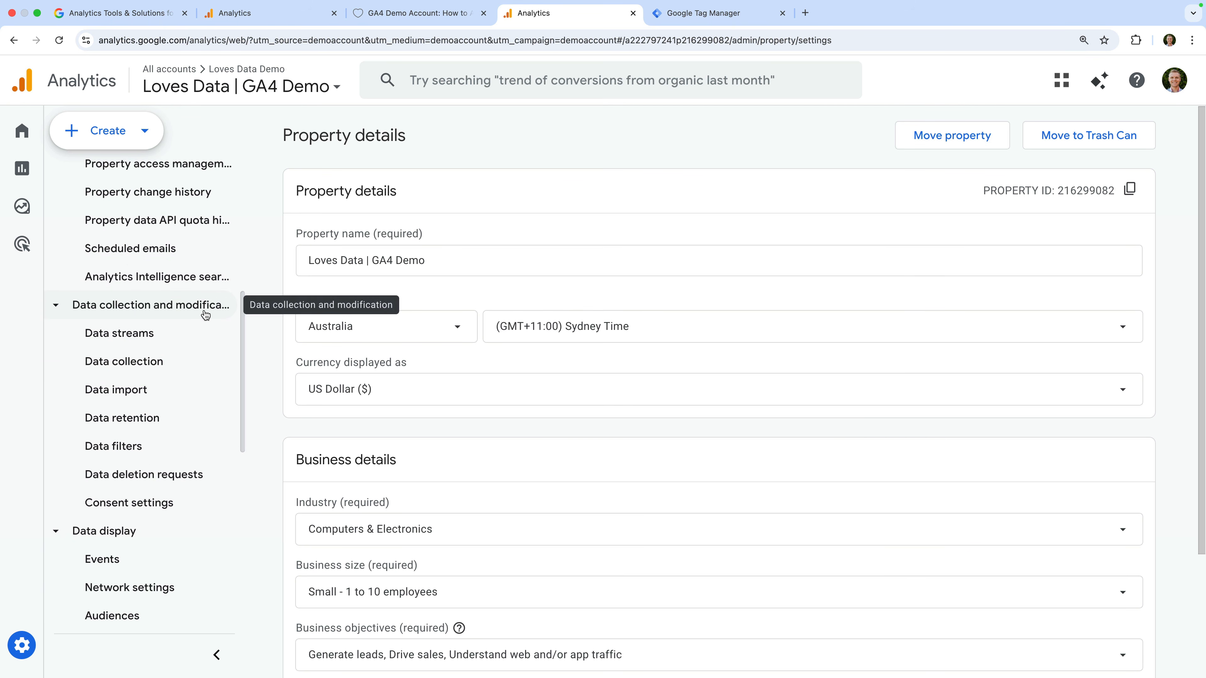
left_click(166, 340)
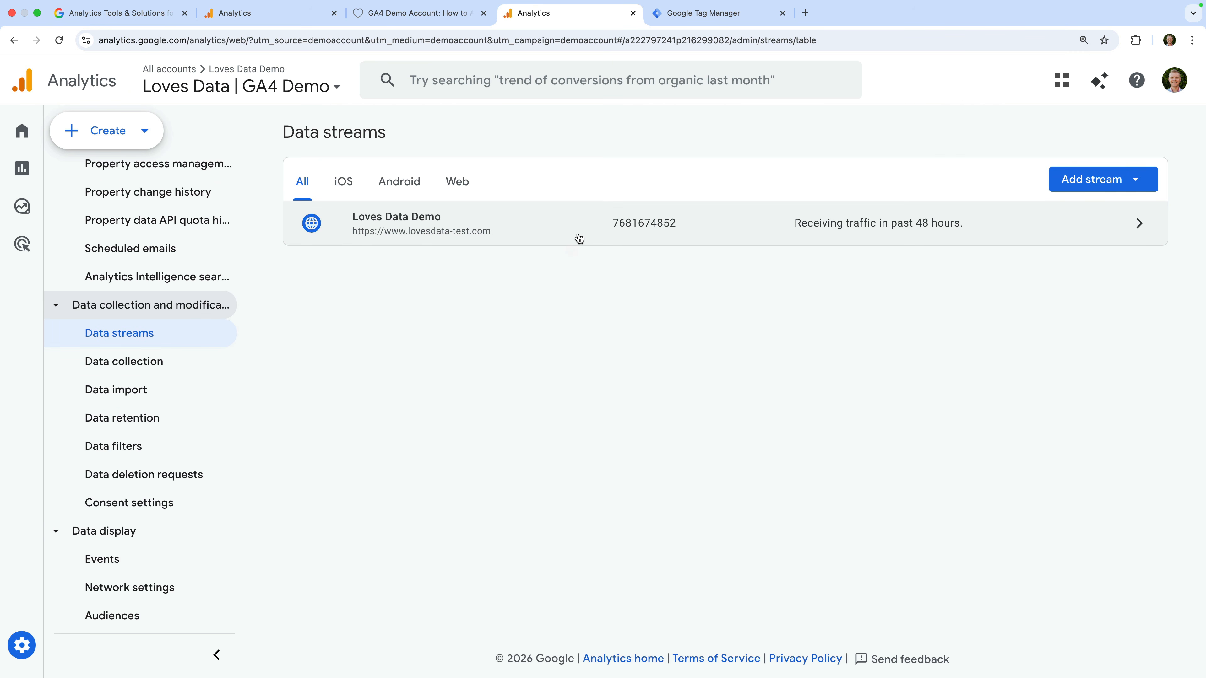
left_click(203, 367)
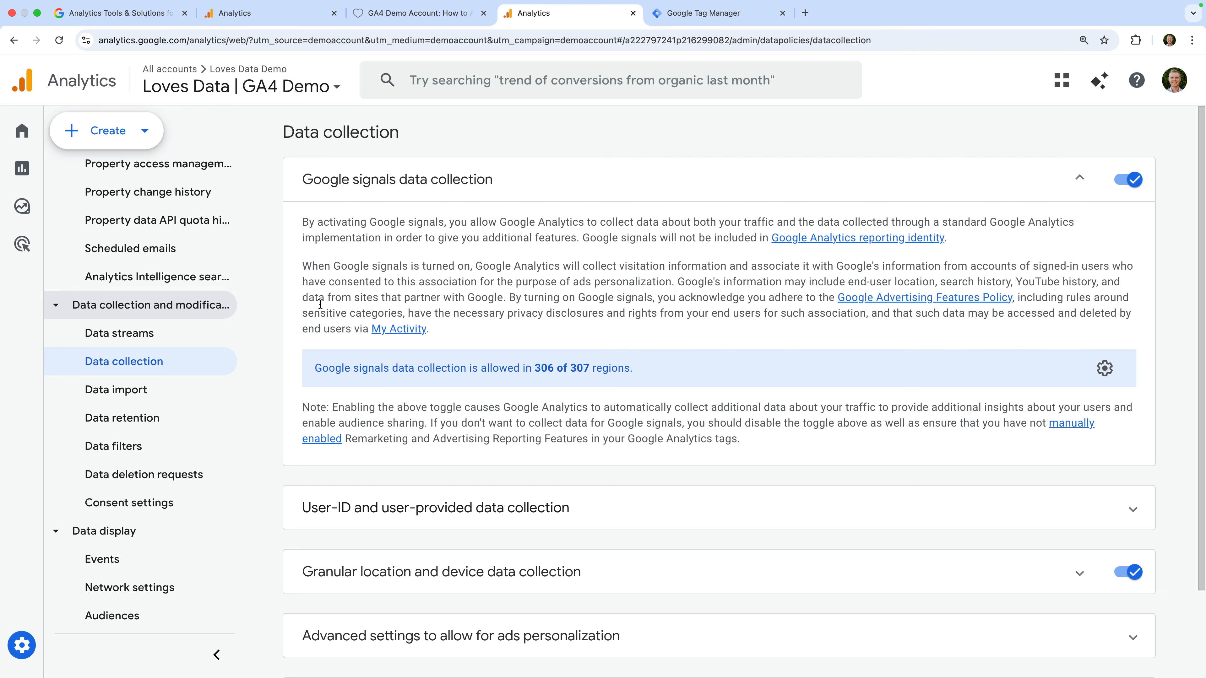
Step: Check the event data retention choices without changing them, and look over the available product links
left_click(172, 420)
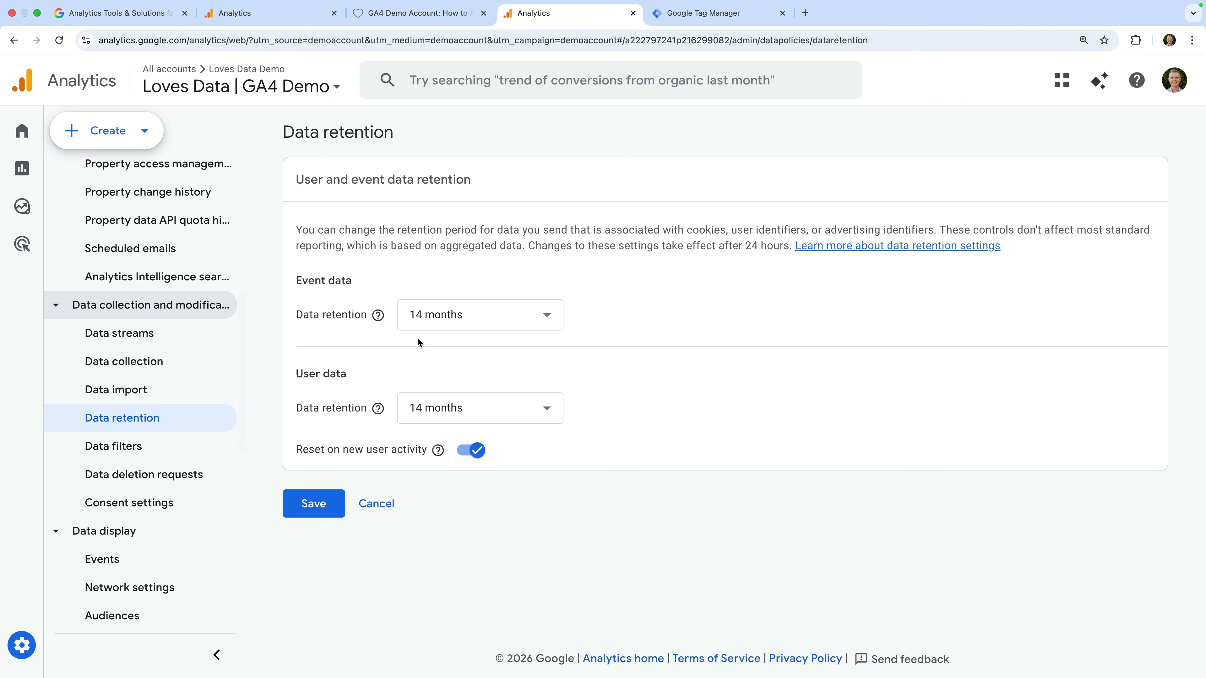
left_click(484, 319)
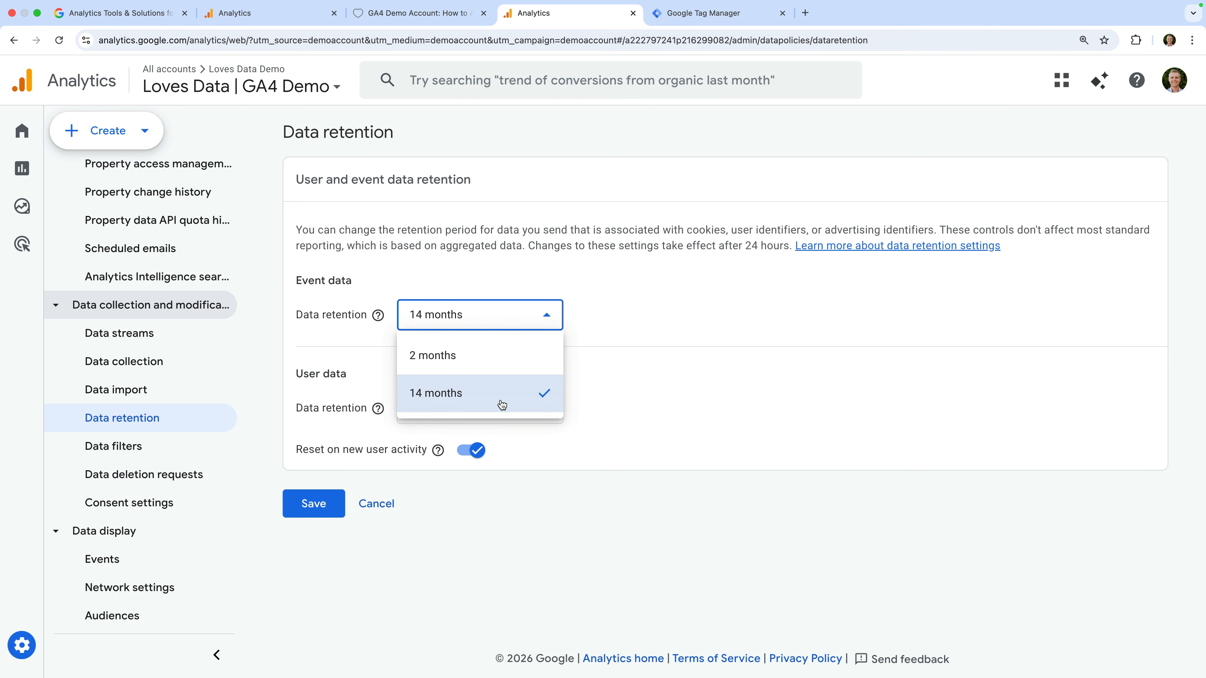
left_click(625, 376)
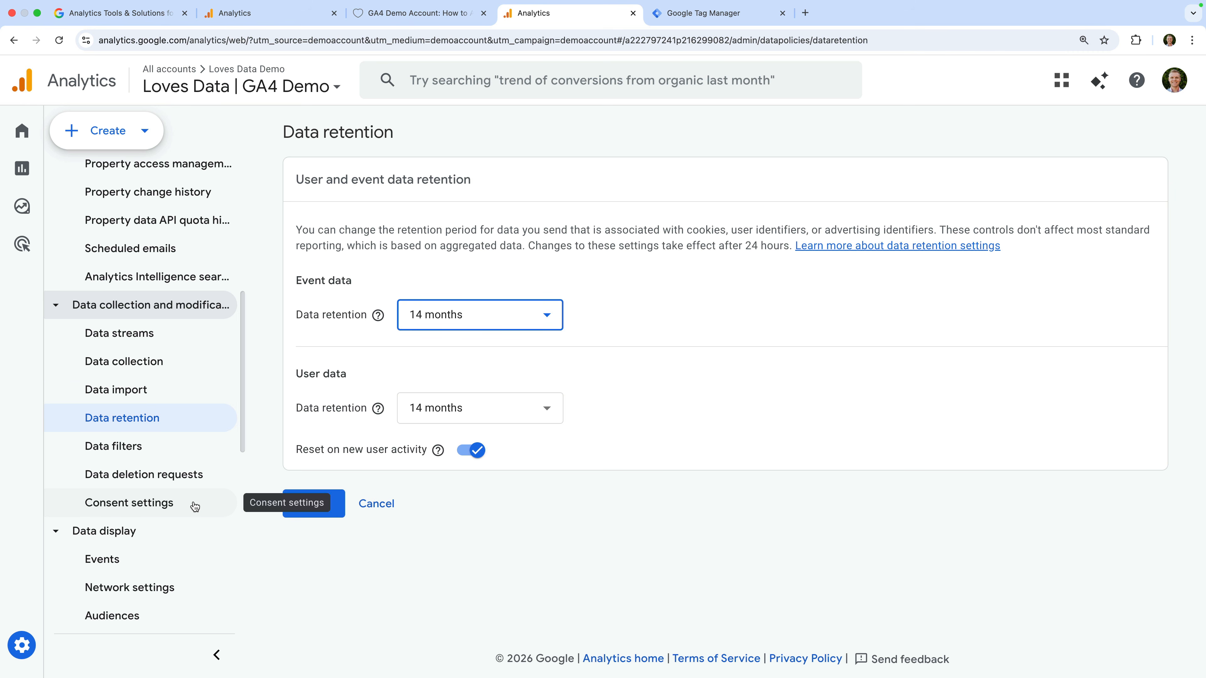
scroll(194, 507, "down", 7)
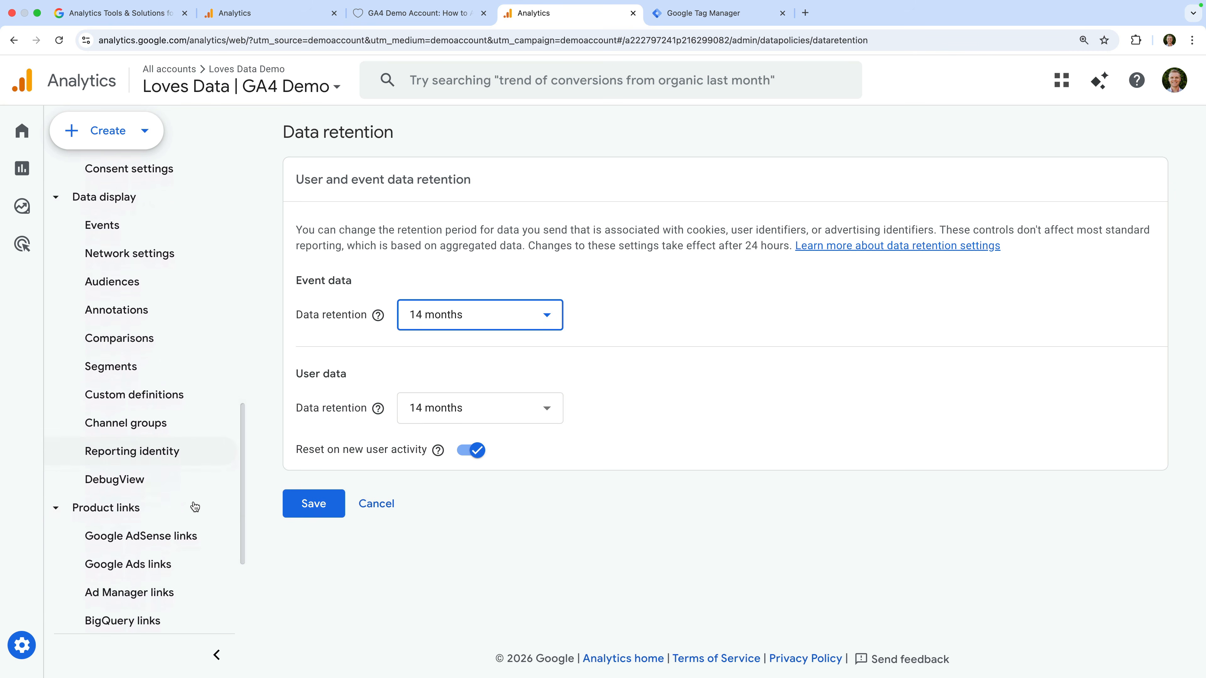
scroll(195, 506, "down", 4)
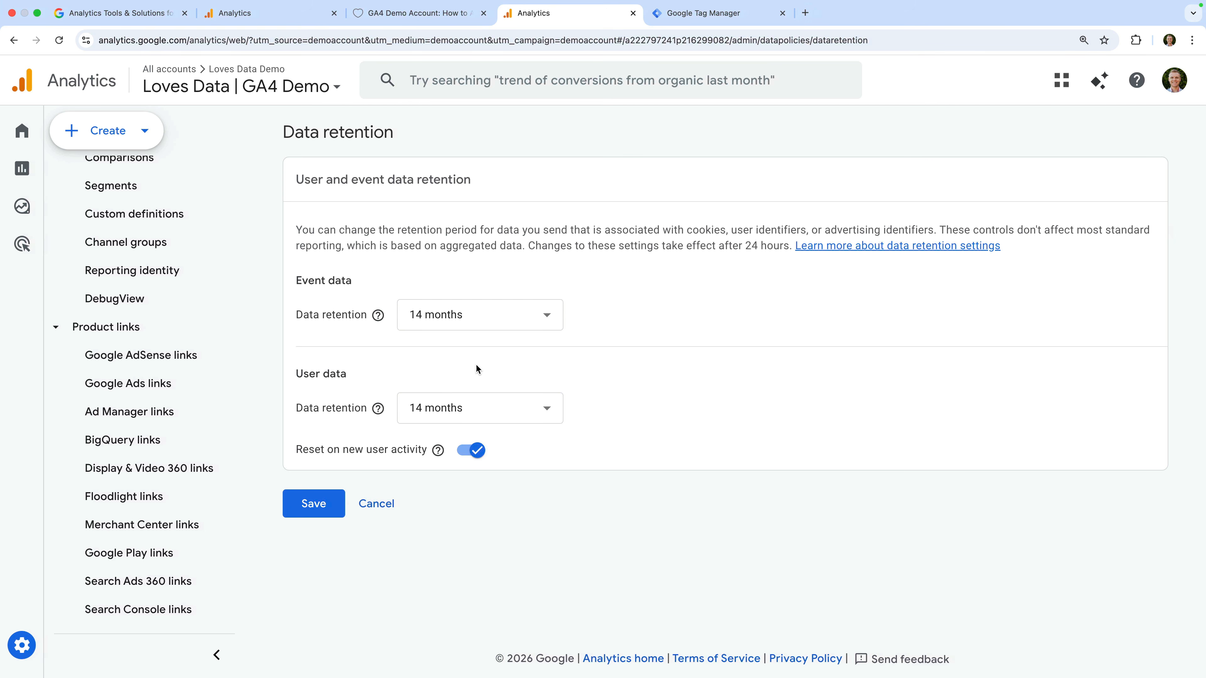
Step: Return to the property's data streams and open the details of the Loves Data Demo web stream
scroll(216, 304, "up", 1)
scroll(216, 305, "up", 10)
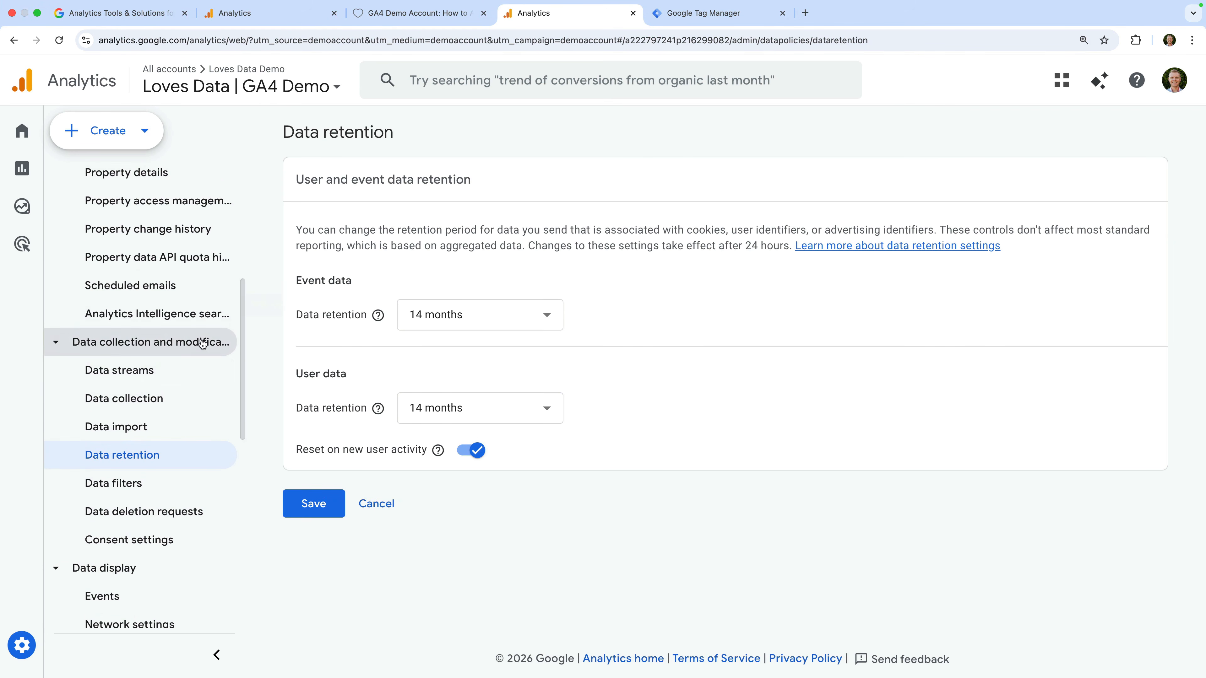
left_click(189, 371)
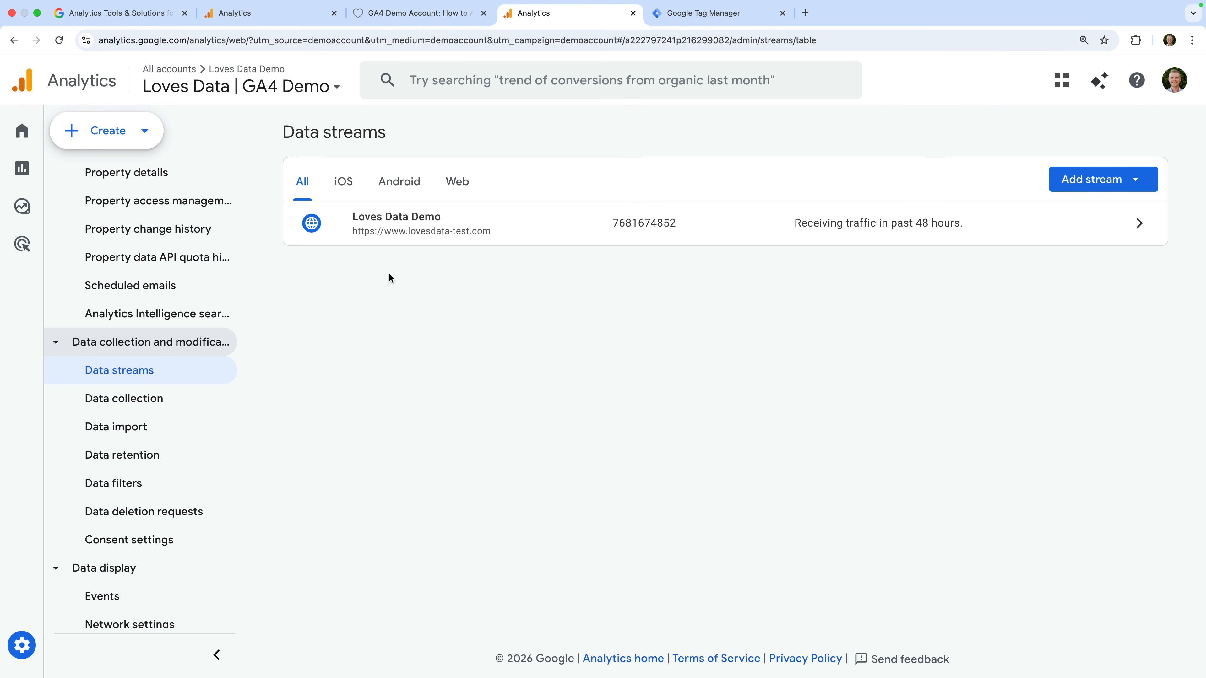
left_click(487, 231)
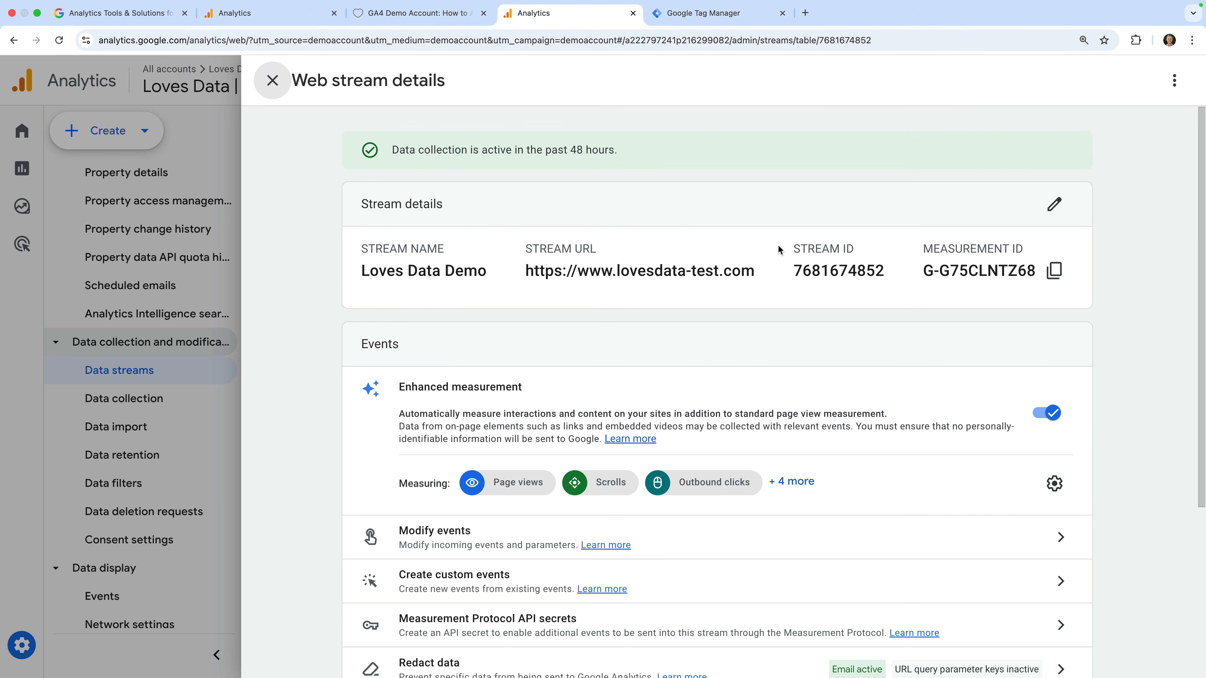
Step: Copy the web stream's measurement ID and, in Google Tag Manager, add a tag of type Google Tag named "Google Tag | GA4 | Page View"
left_click(1054, 279)
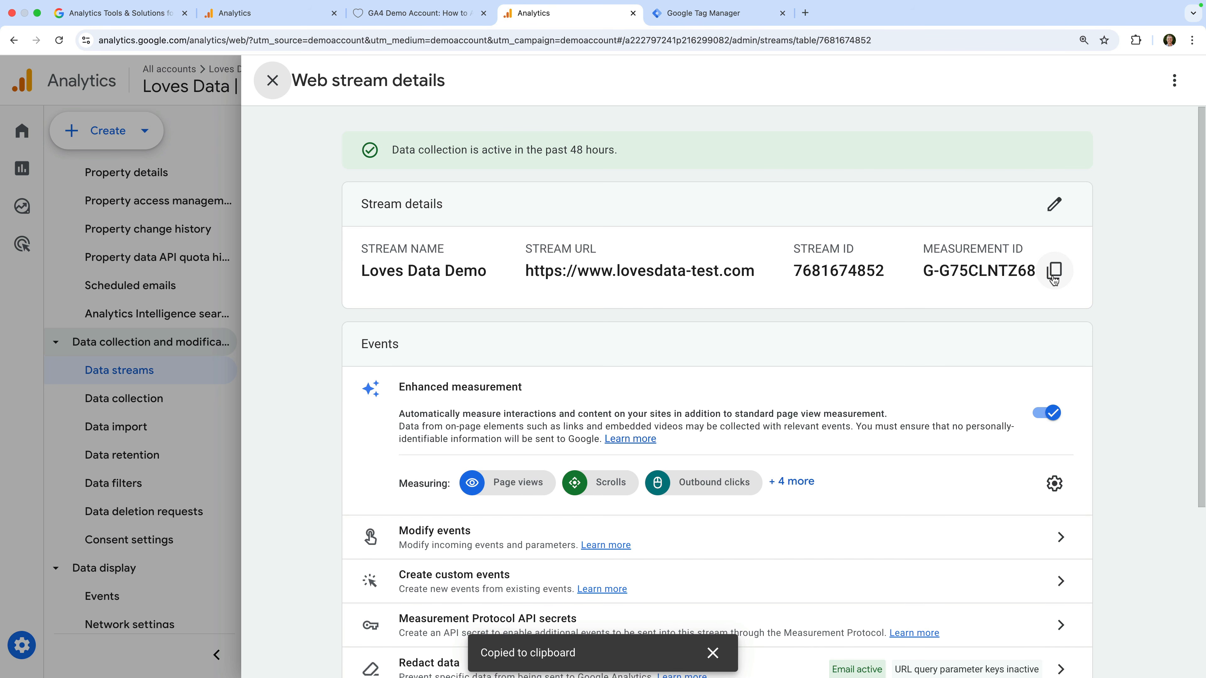
left_click(730, 19)
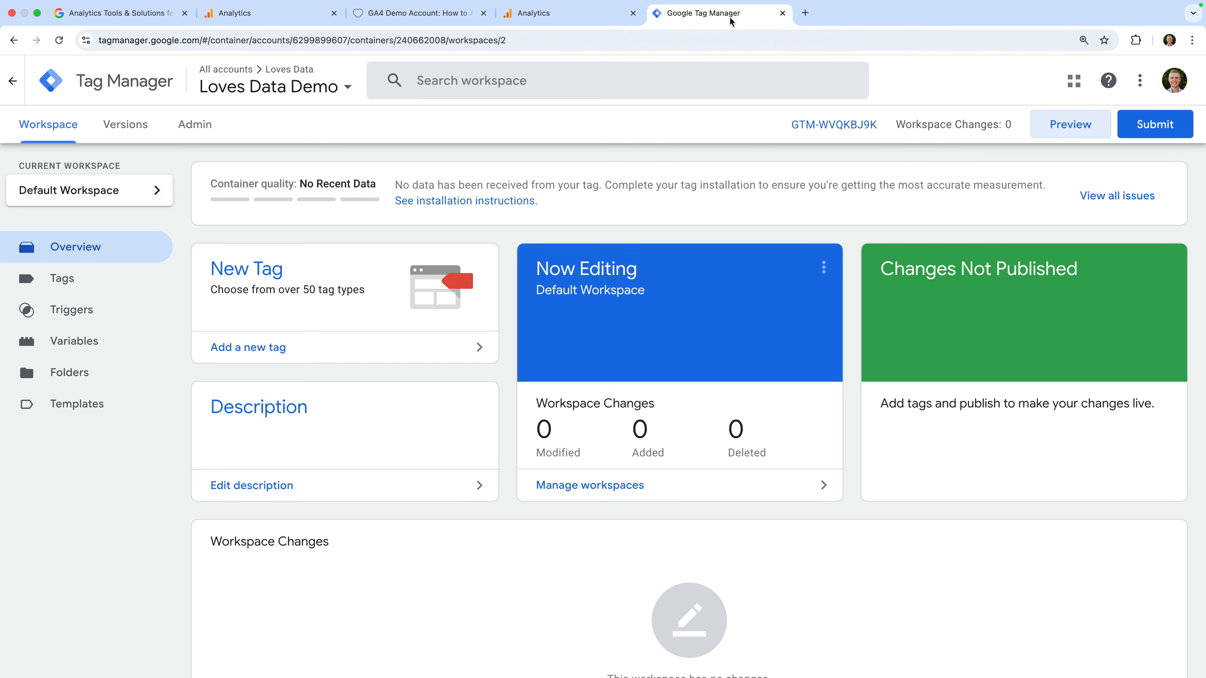
left_click(289, 349)
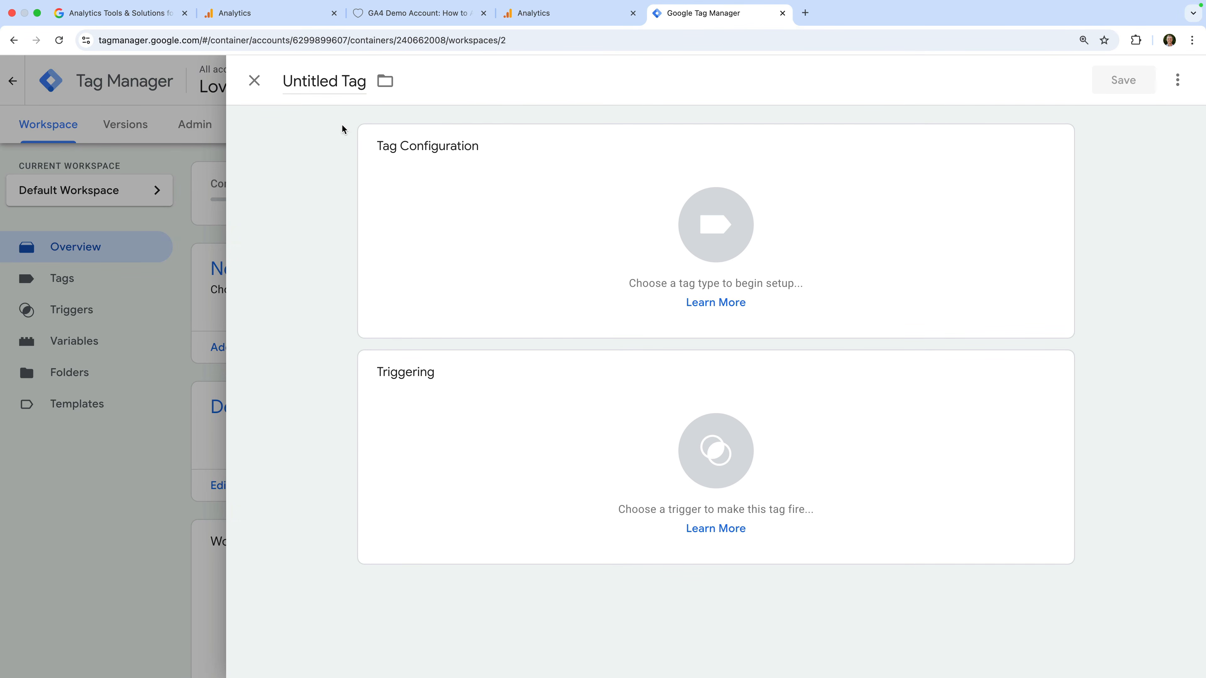
left_click(346, 85)
type("Goog")
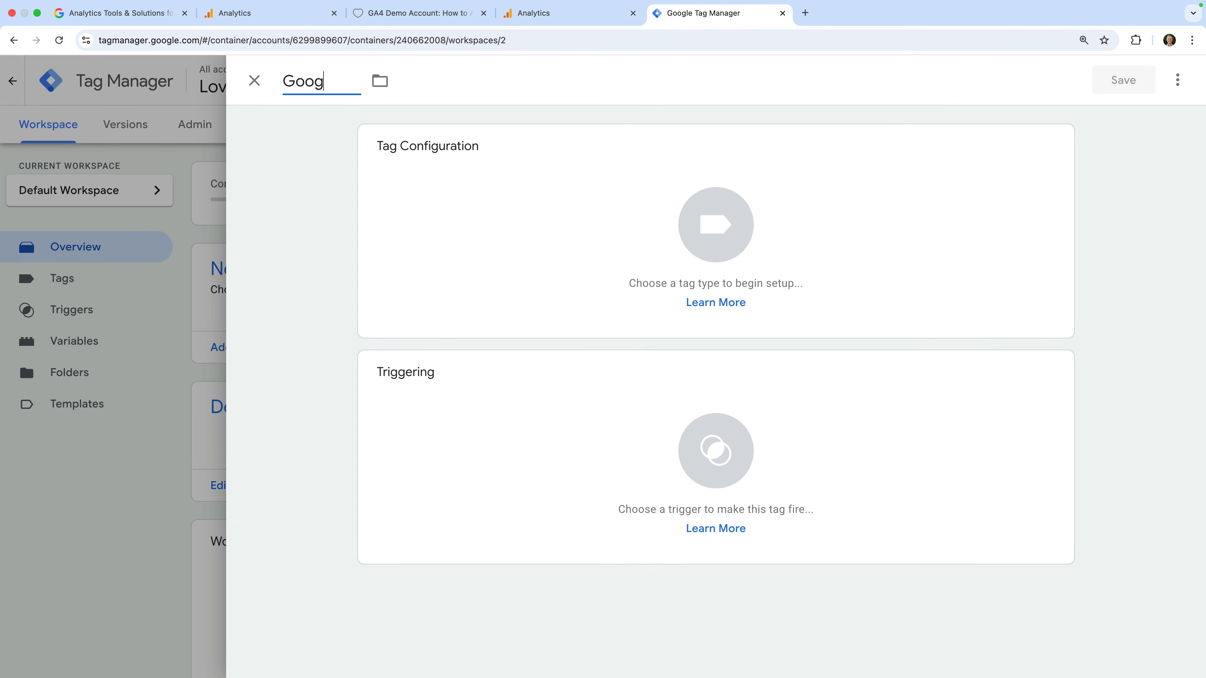
type("le Tag | GA")
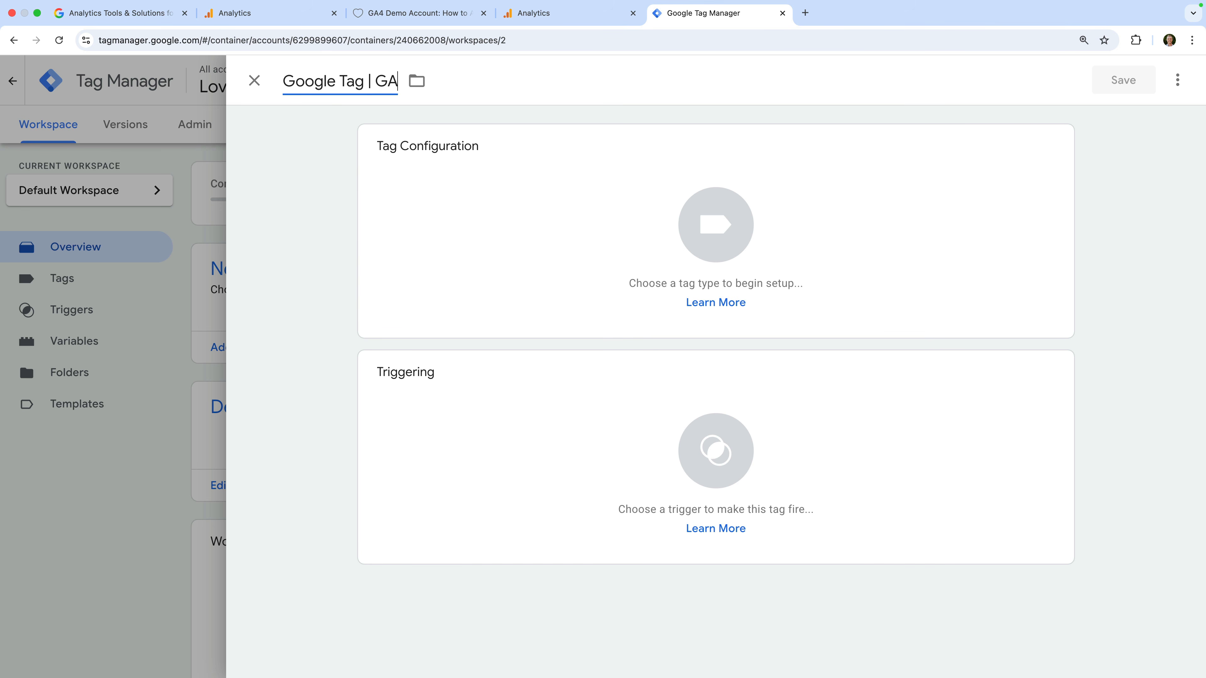
type("4 | Page View")
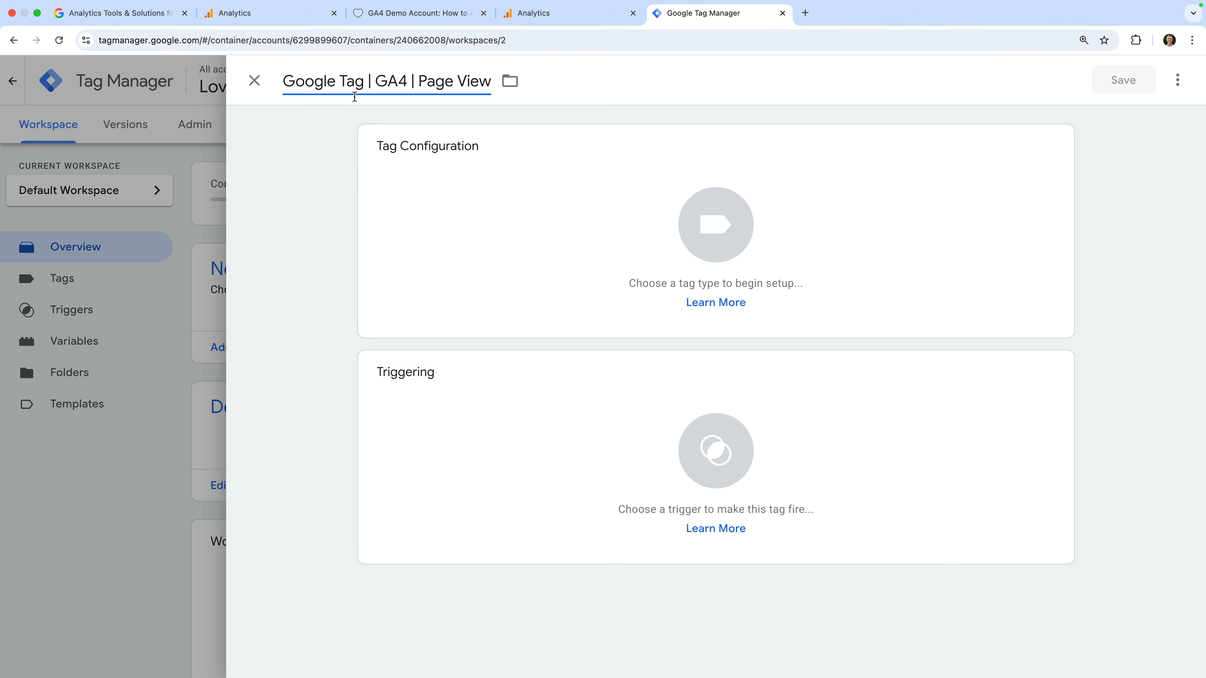
left_click(409, 172)
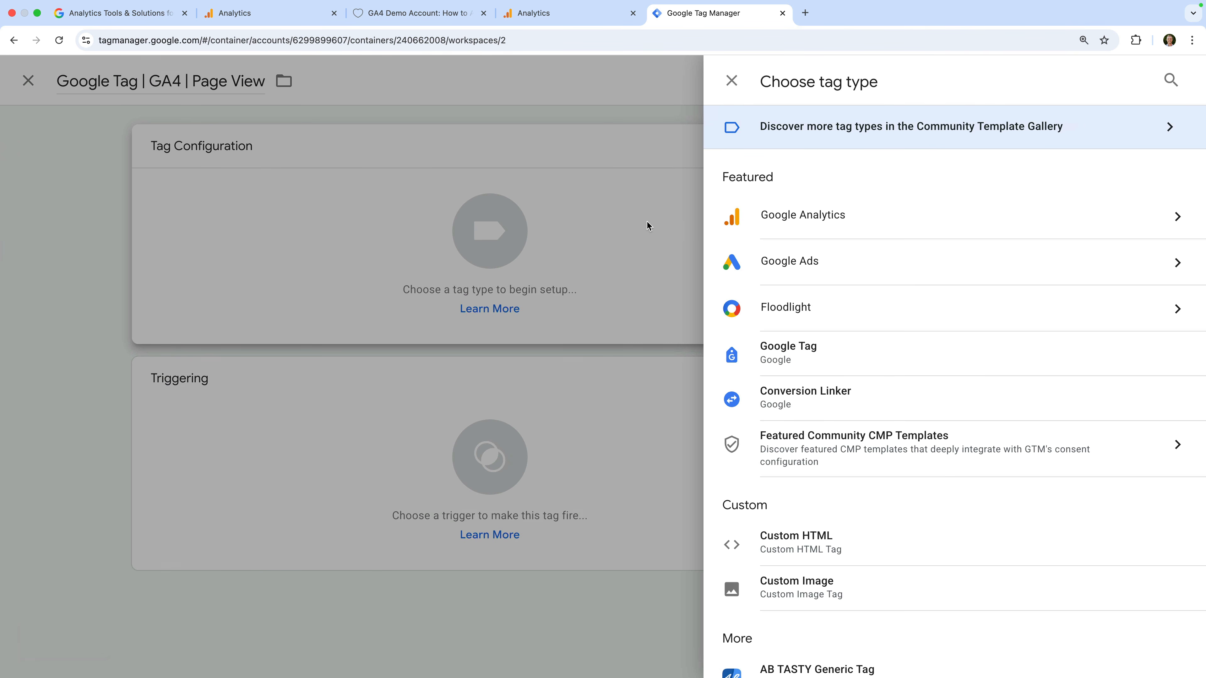
left_click(859, 347)
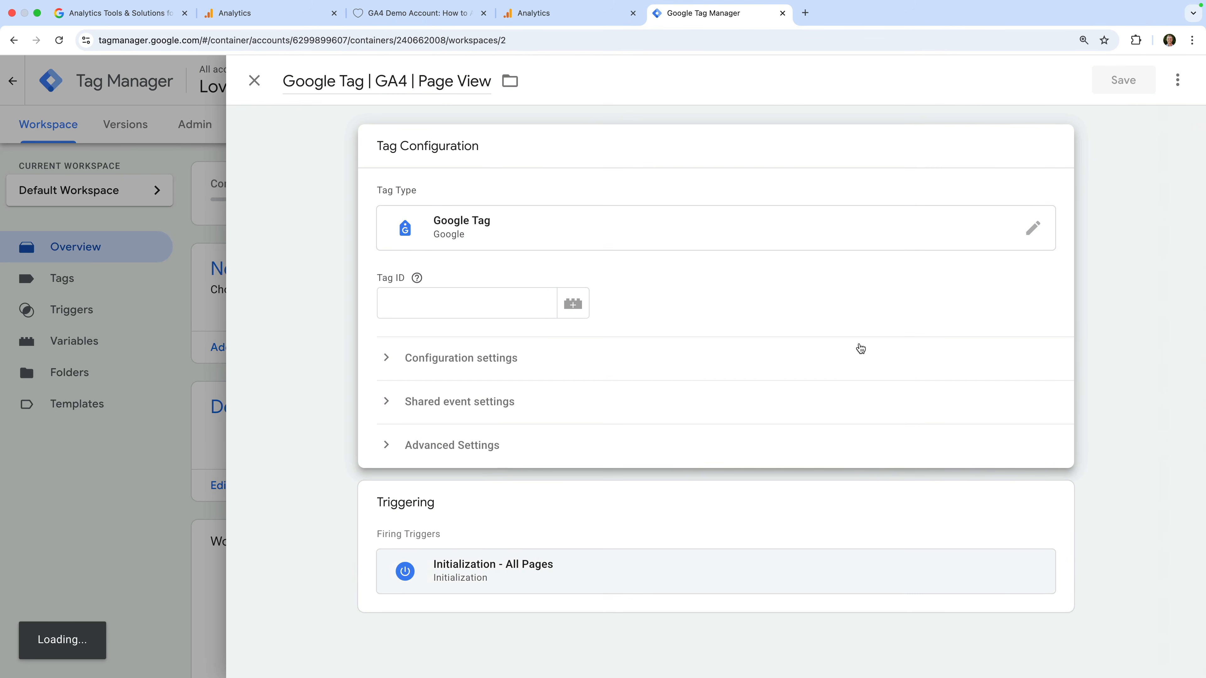
Step: Start a new variable for the tag's ID and name it "GA4 Measurement ID"
left_click(588, 313)
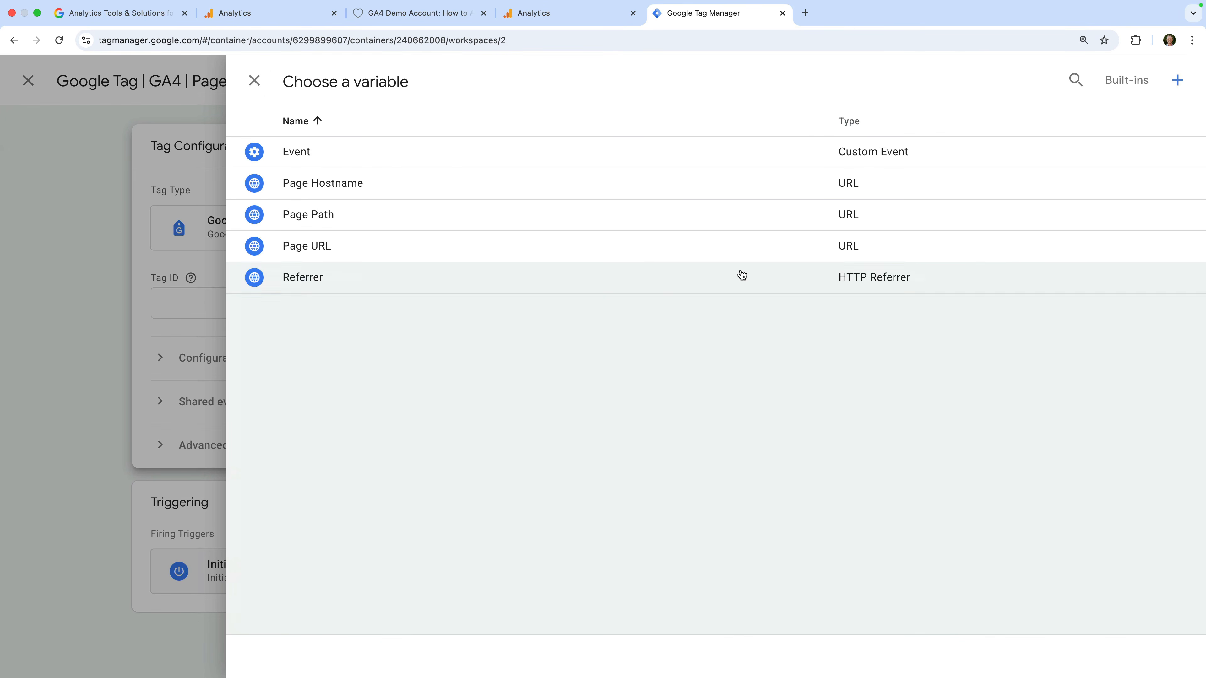
left_click(1178, 80)
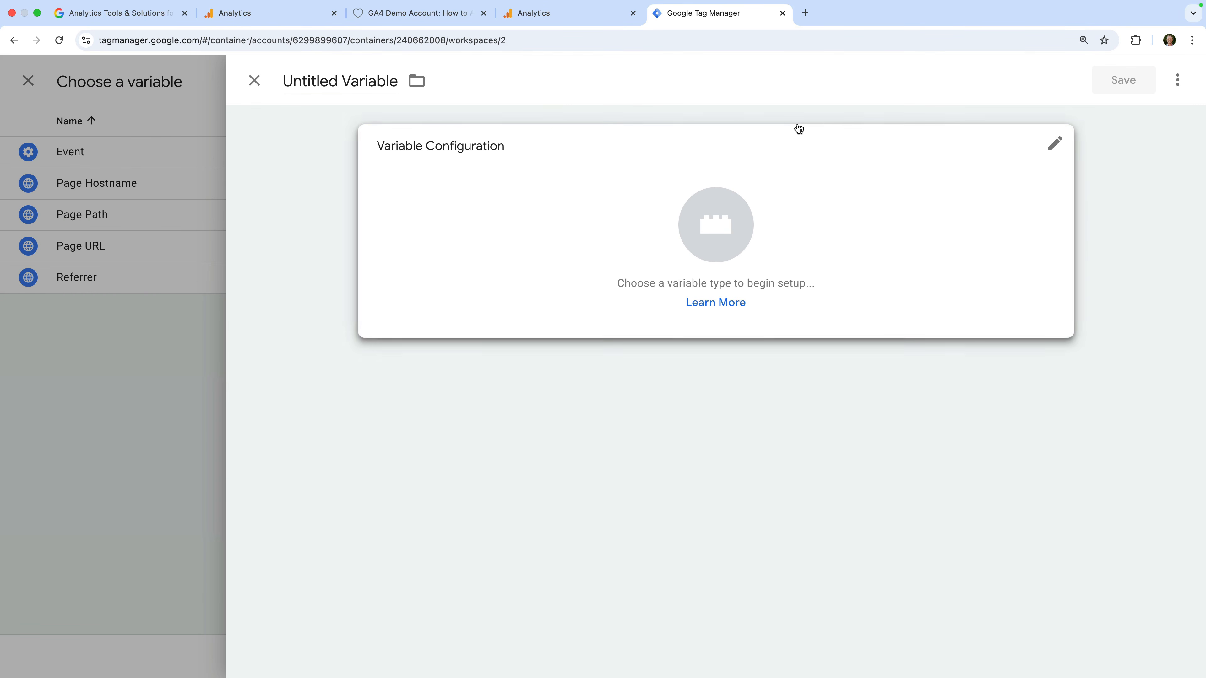
double_click(377, 79)
triple_click(376, 80)
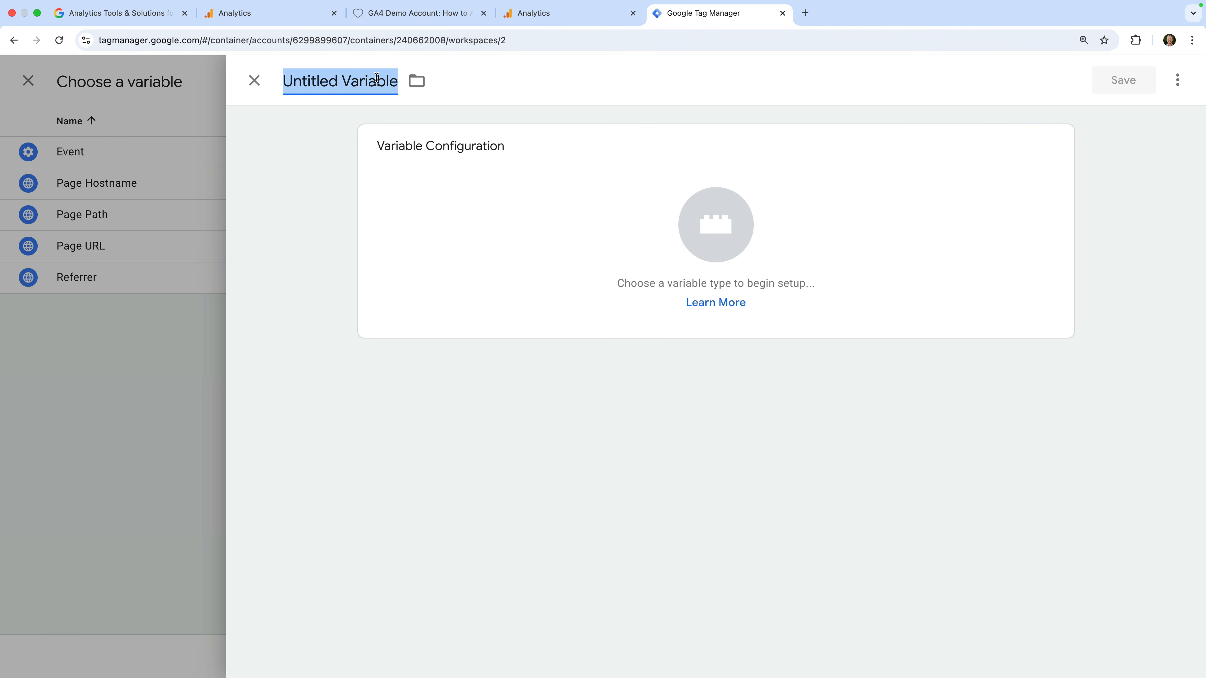
type("GA4 Measure")
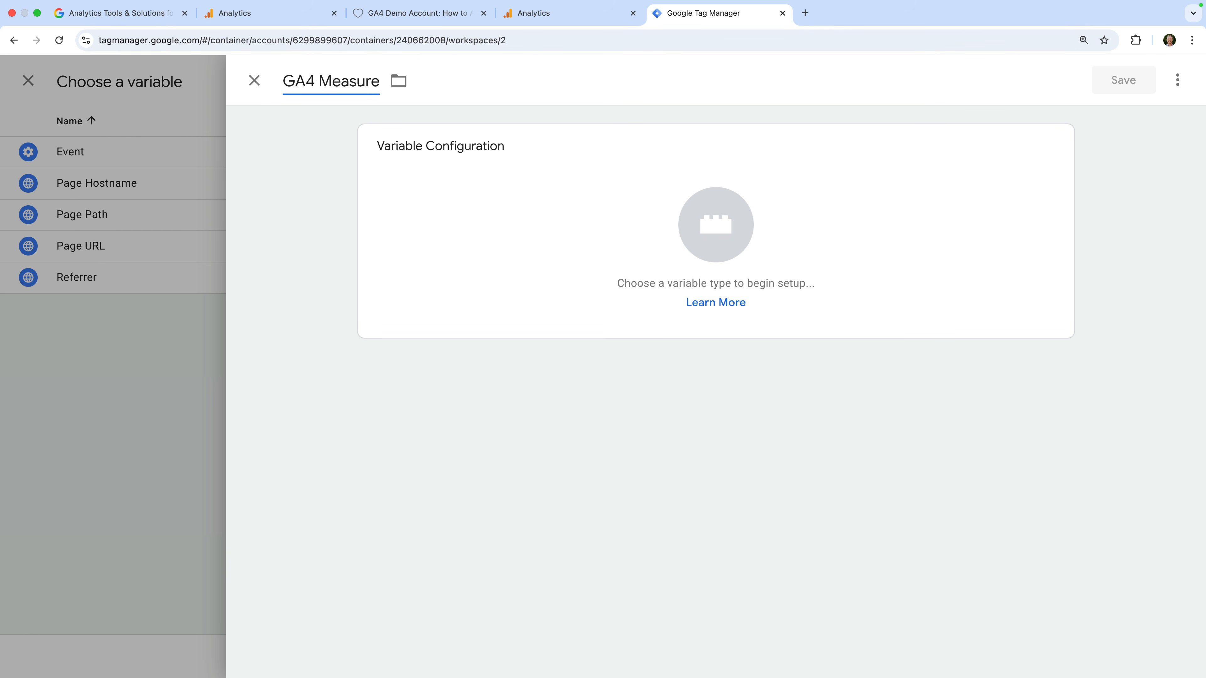
type("ment ID")
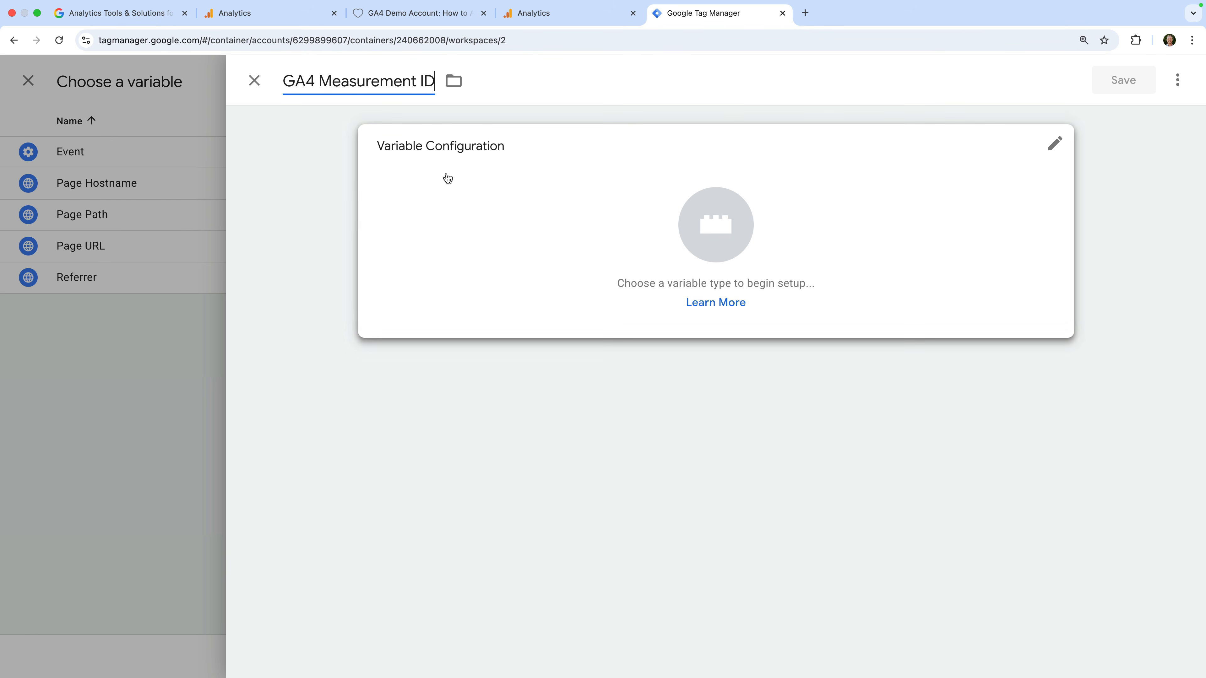
Step: Make the variable a Constant with the value G-G75CLNTZ68, and save the tag that uses it
left_click(455, 192)
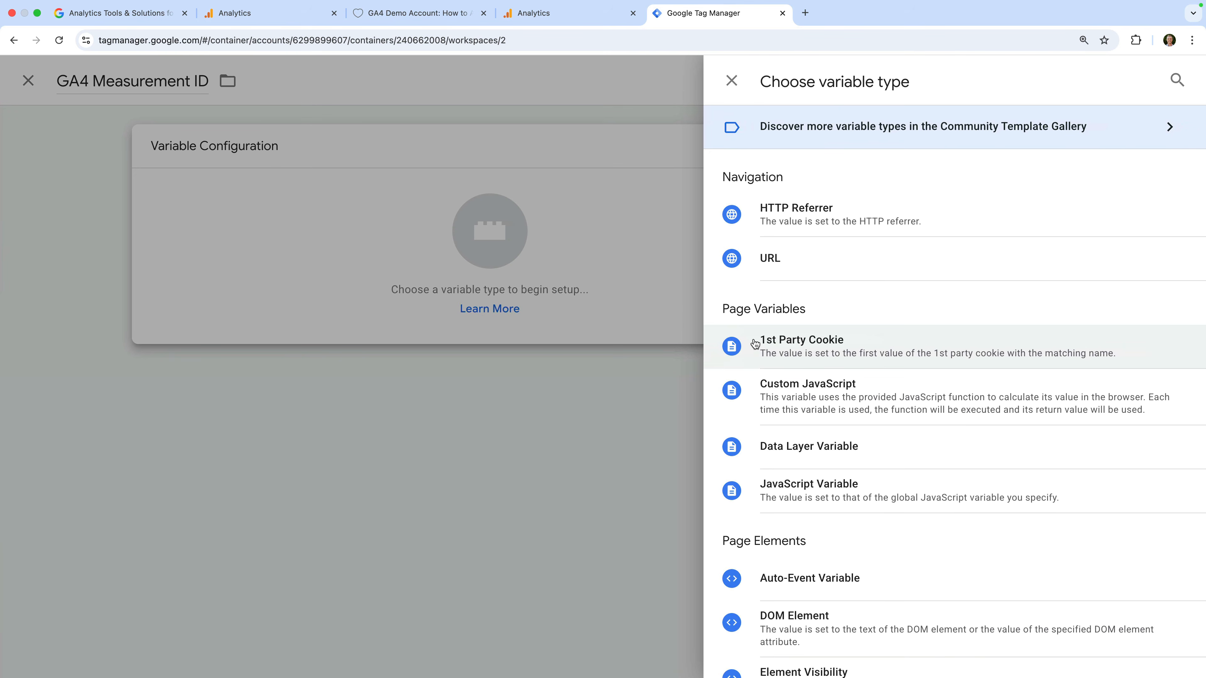
scroll(753, 338, "down", 8)
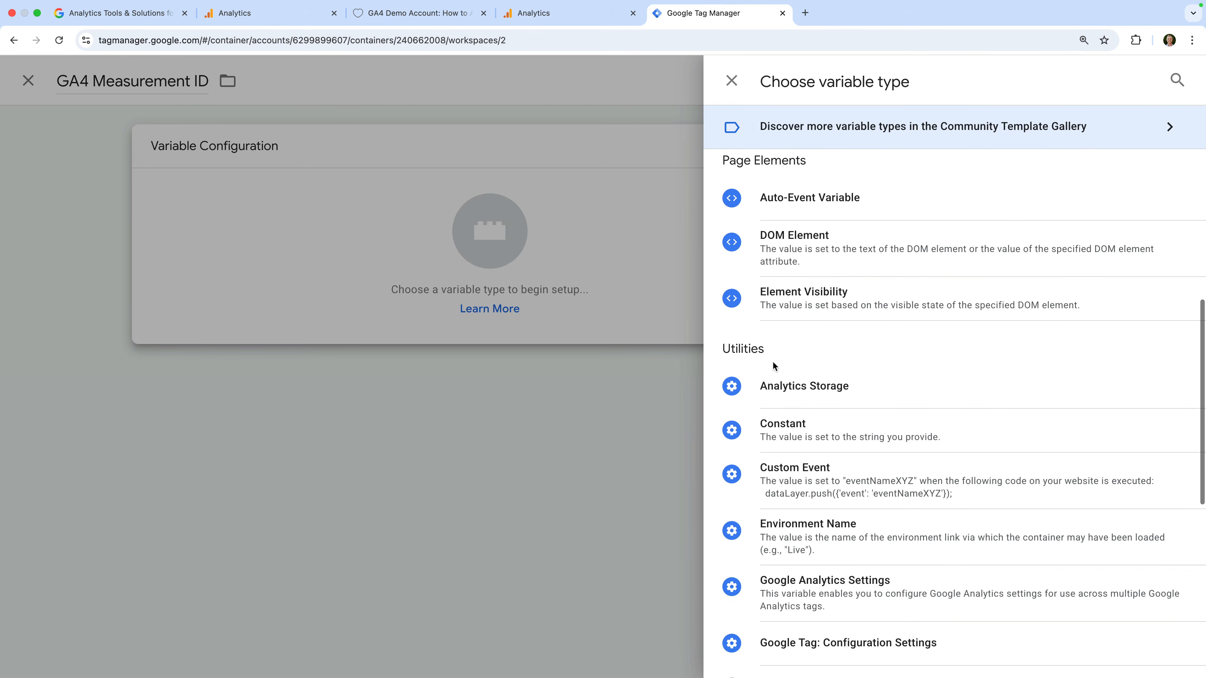
left_click(827, 428)
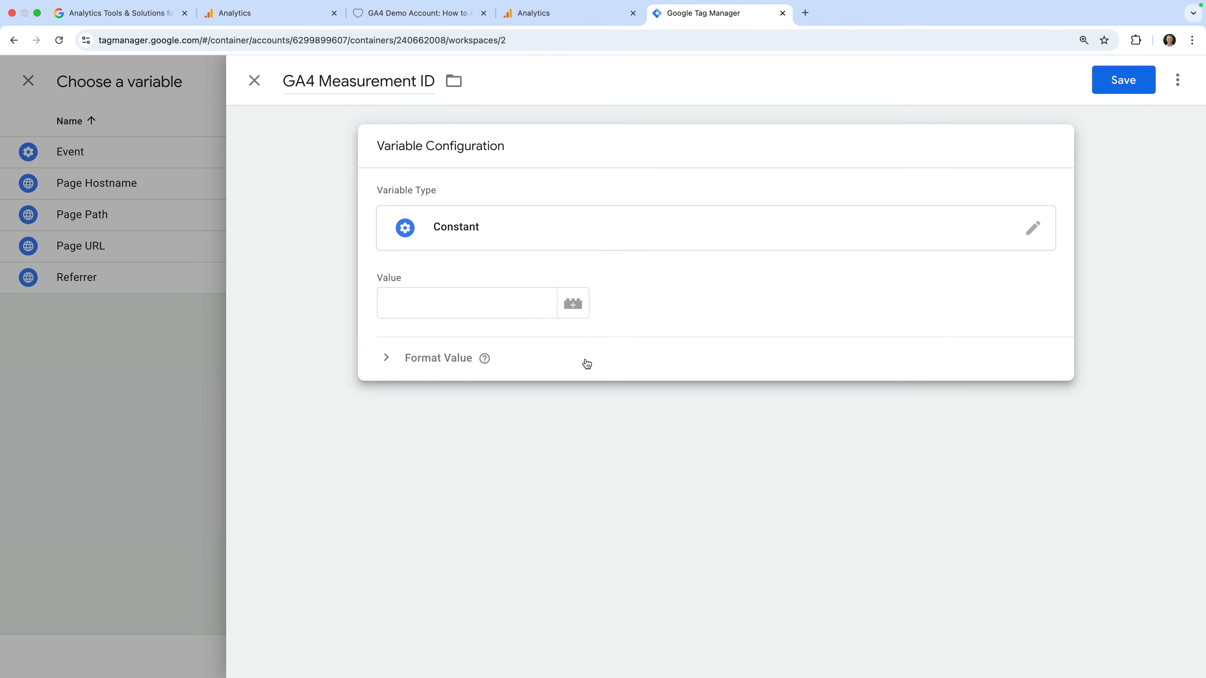
left_click(529, 306)
type("G-G75CLNTZ68")
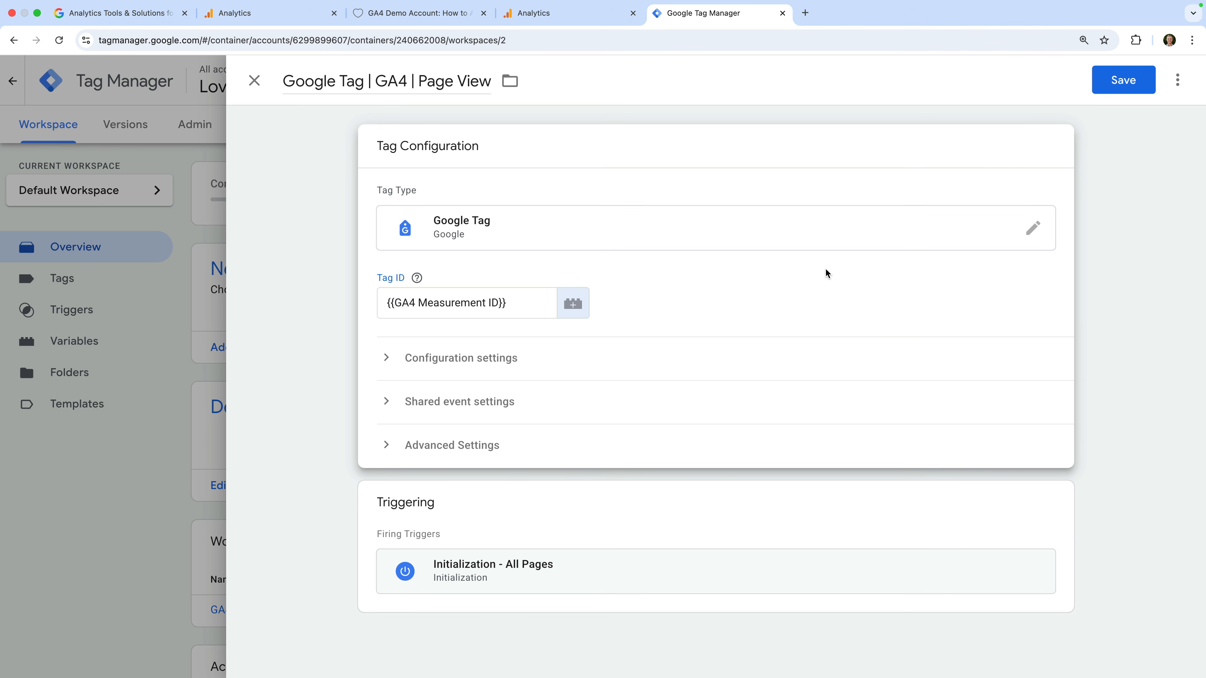
left_click(1116, 80)
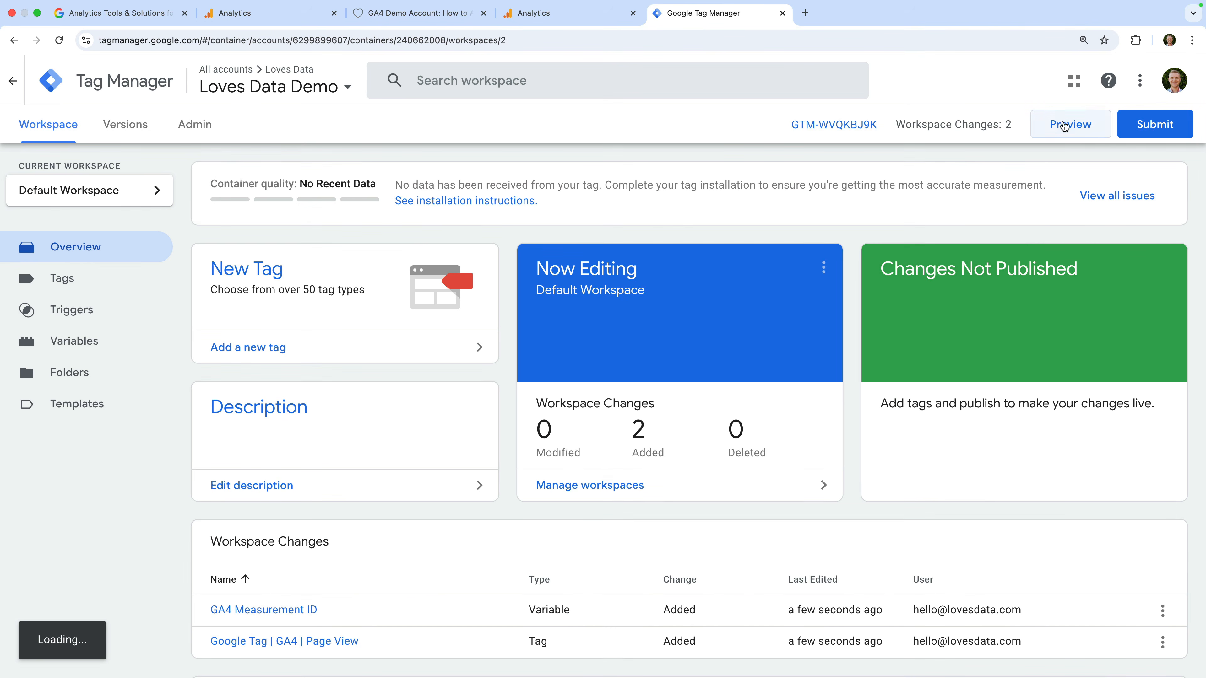
left_click(1062, 127)
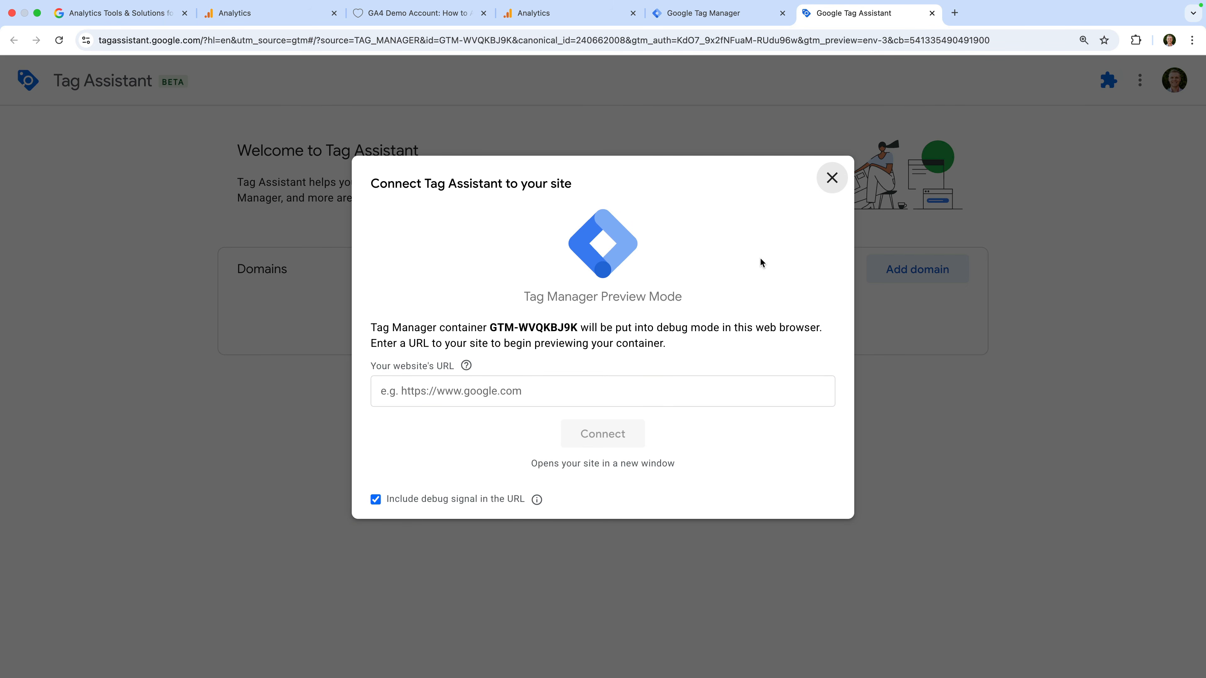
left_click(541, 393)
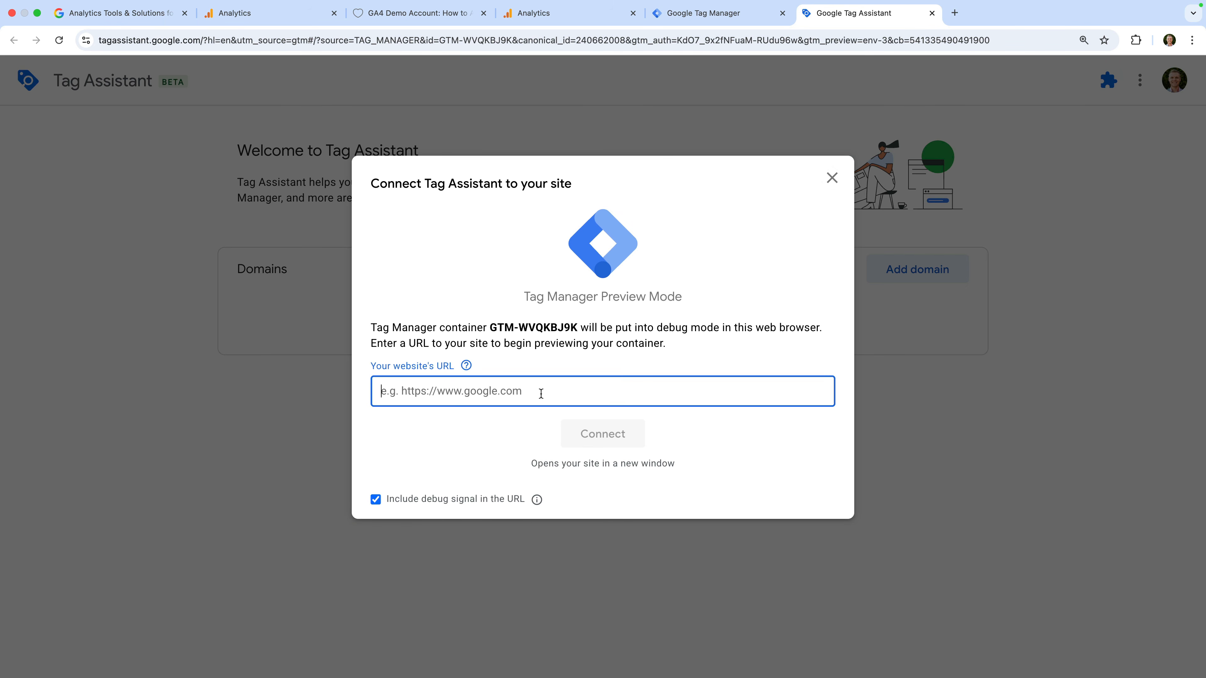
type("https://www")
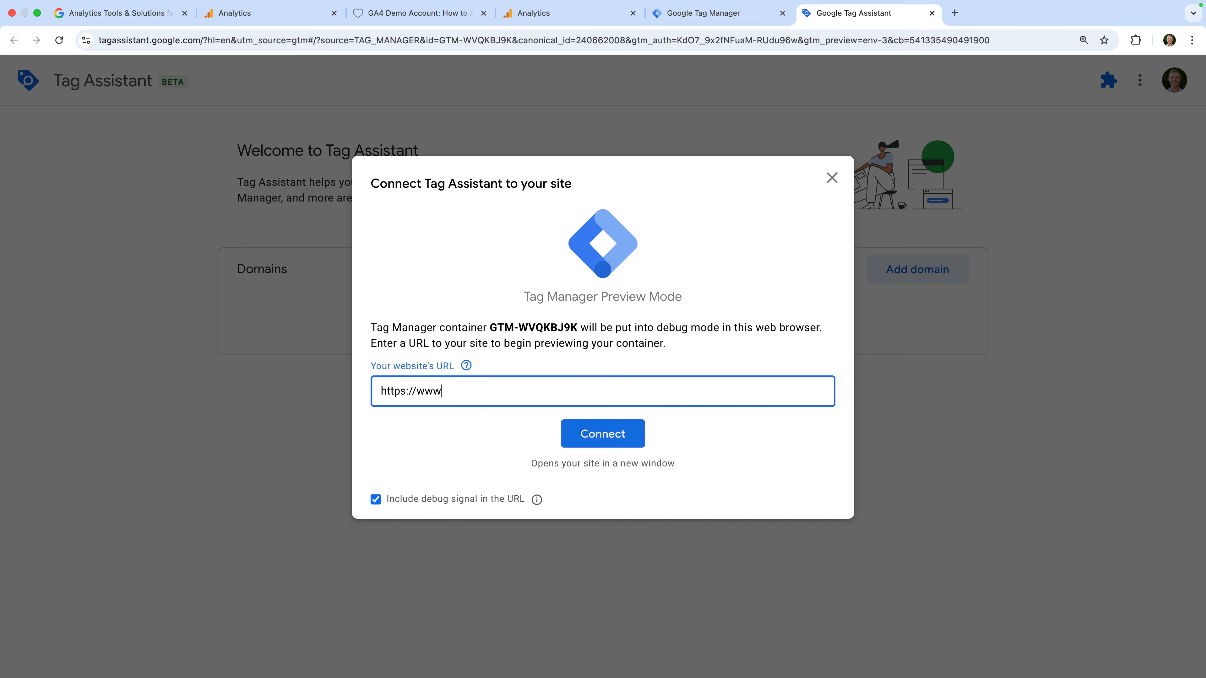
type(".lovesdata-test.com")
left_click(583, 437)
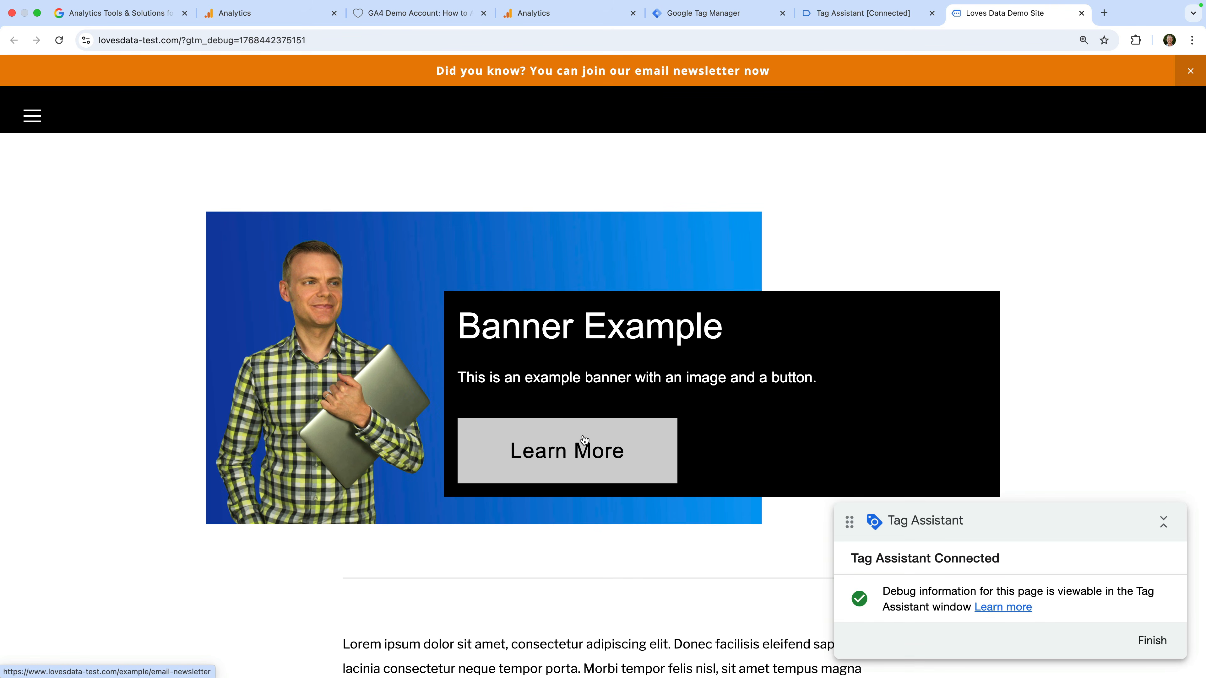
Step: On the demo site, open the email newsletter page from the banner and scroll through it to generate test events
left_click(605, 456)
scroll(605, 456, "down", 3)
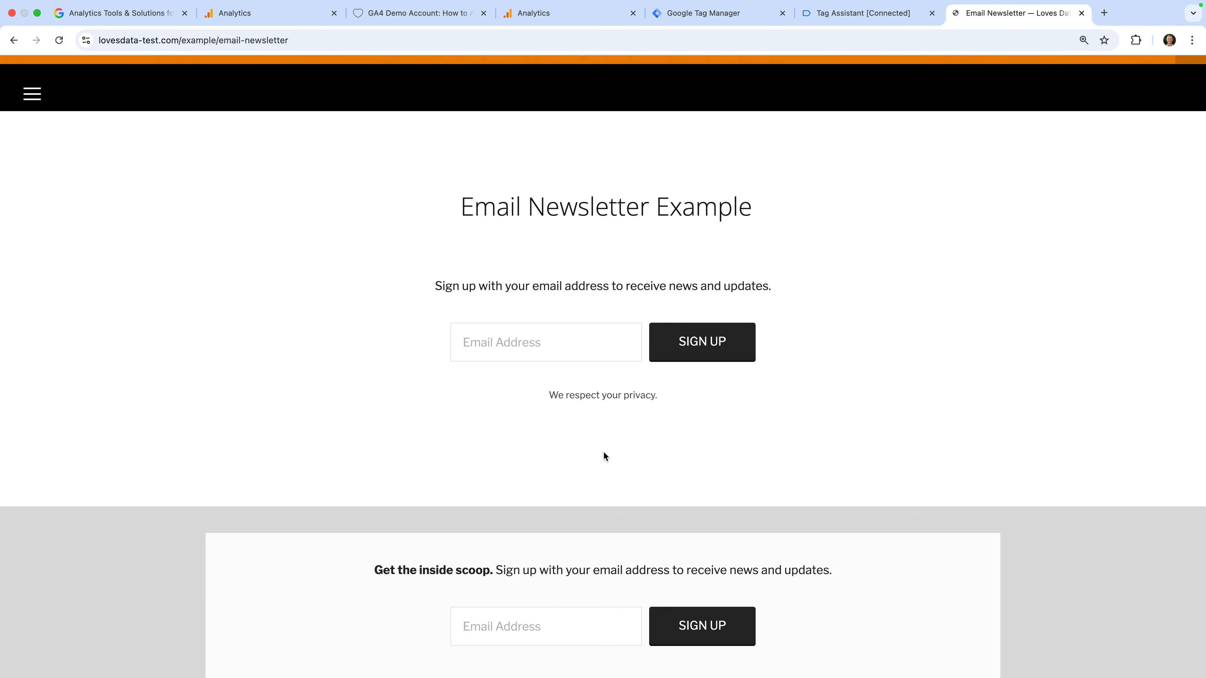
scroll(605, 456, "down", 3)
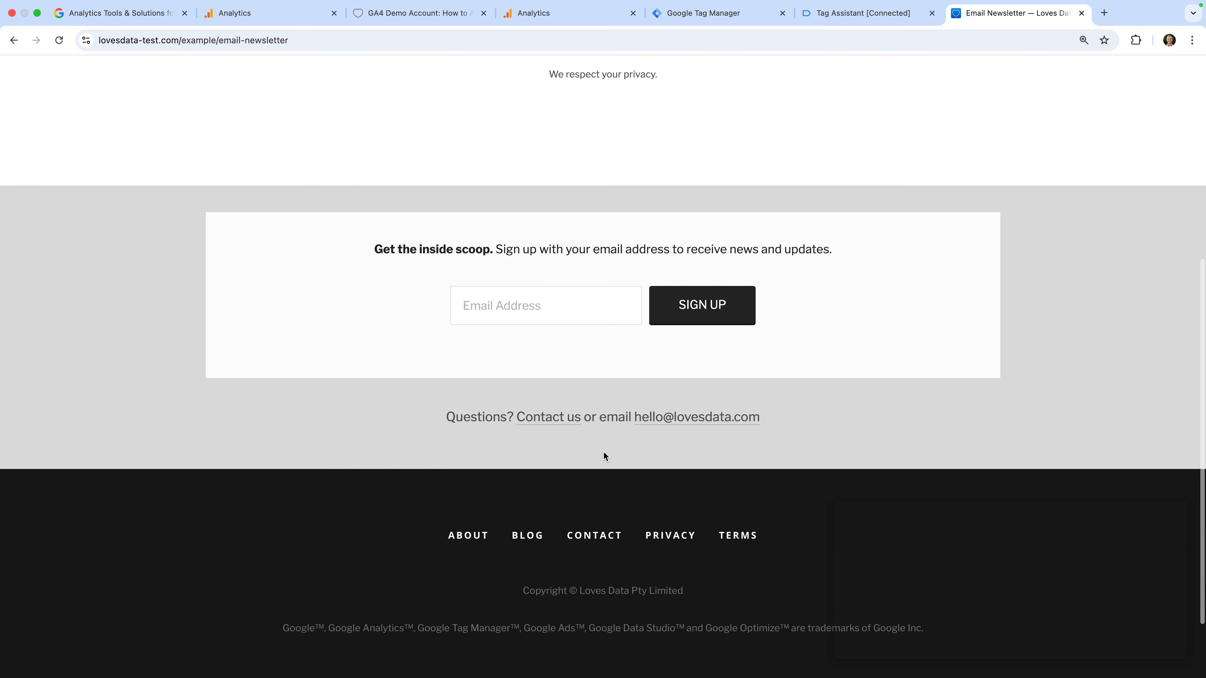
scroll(605, 457, "up", 4)
scroll(604, 456, "up", 2)
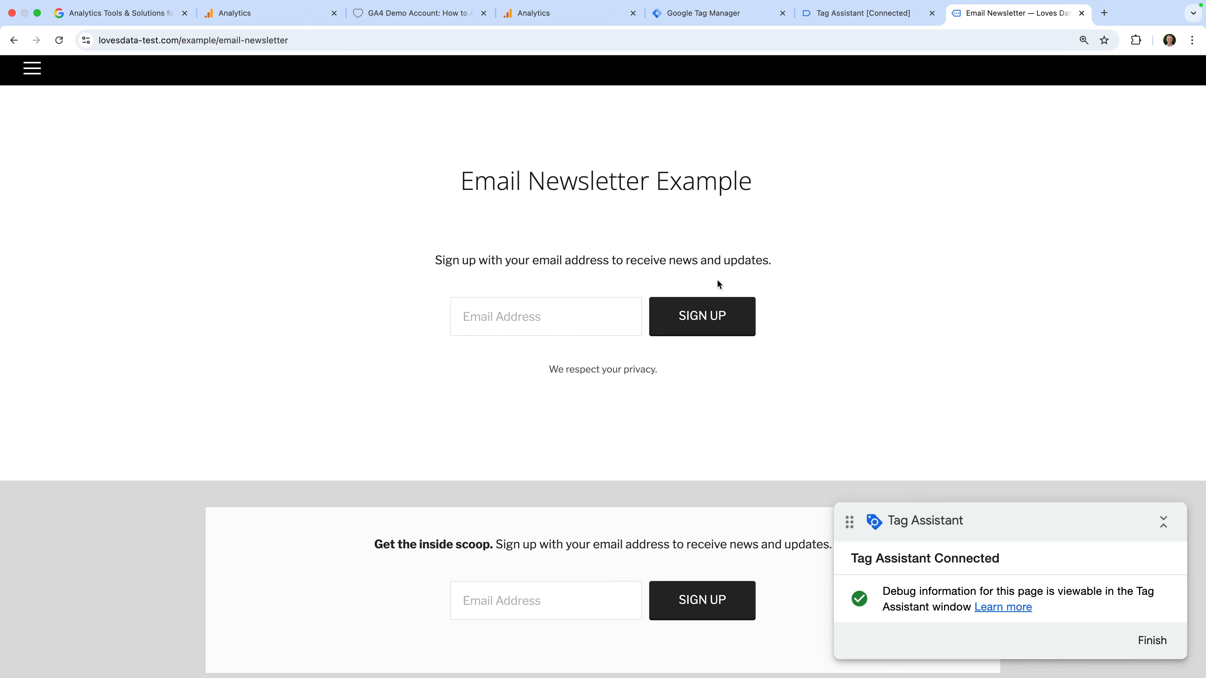
Step: Check which tags fired in Tag Assistant, and examine the test events in the DebugView of the Analytics property
left_click(857, 20)
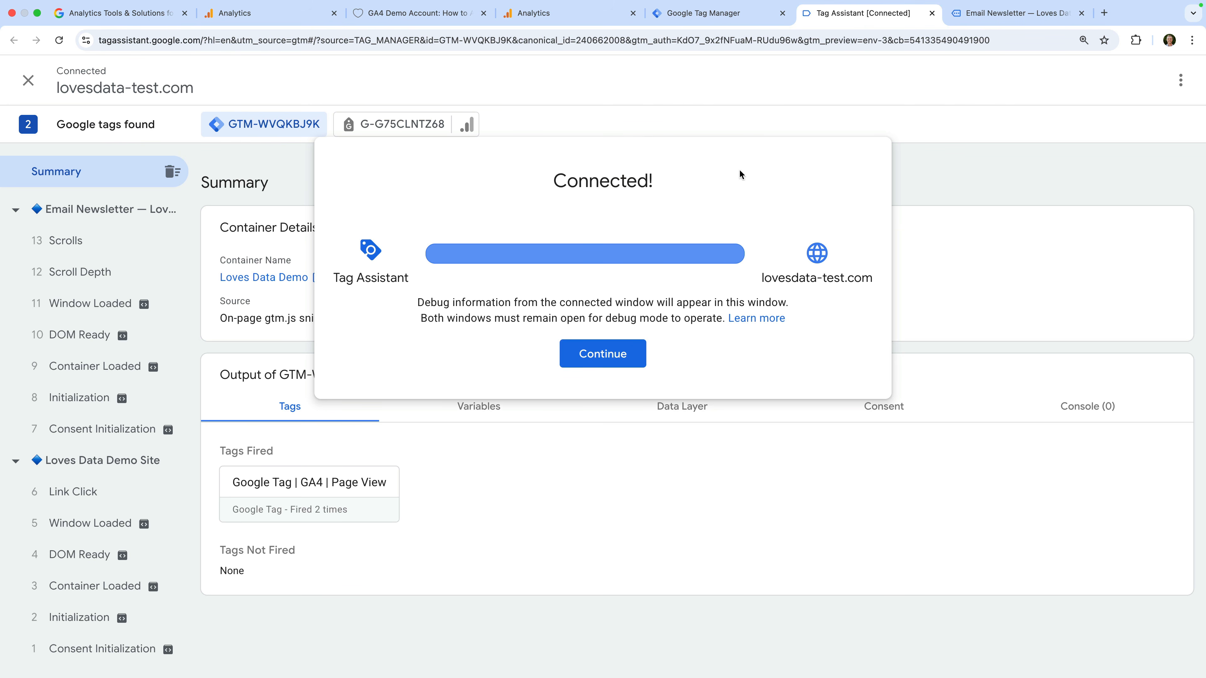
left_click(617, 353)
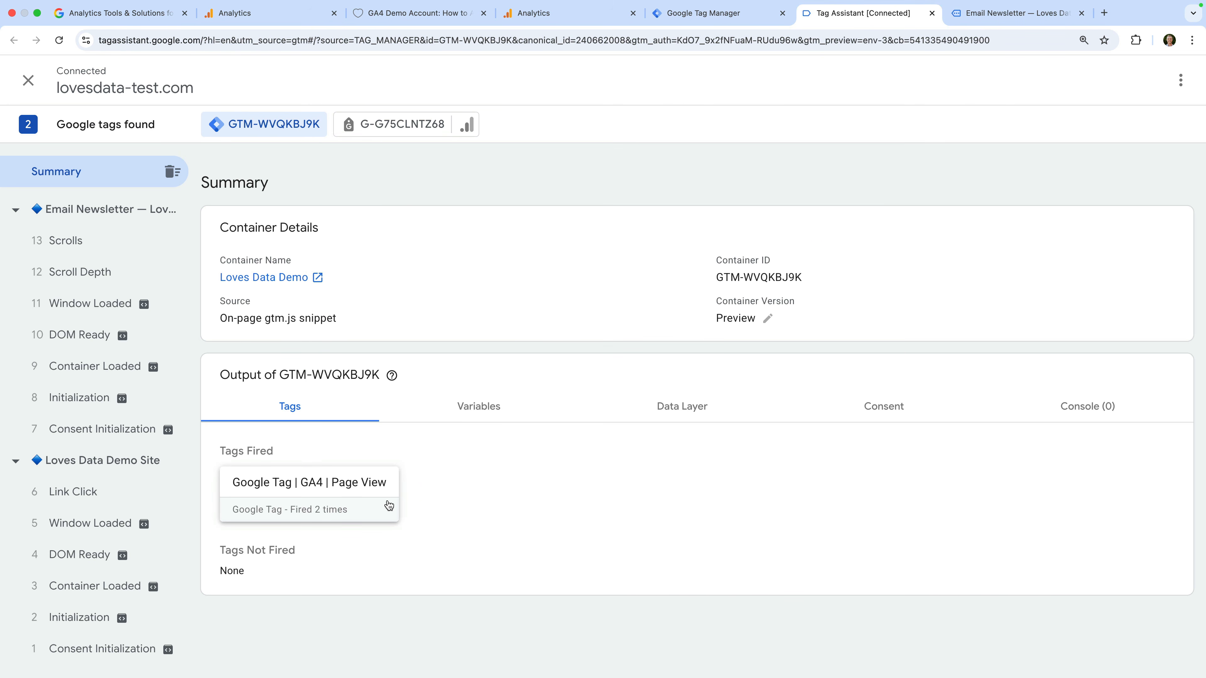
left_click(551, 13)
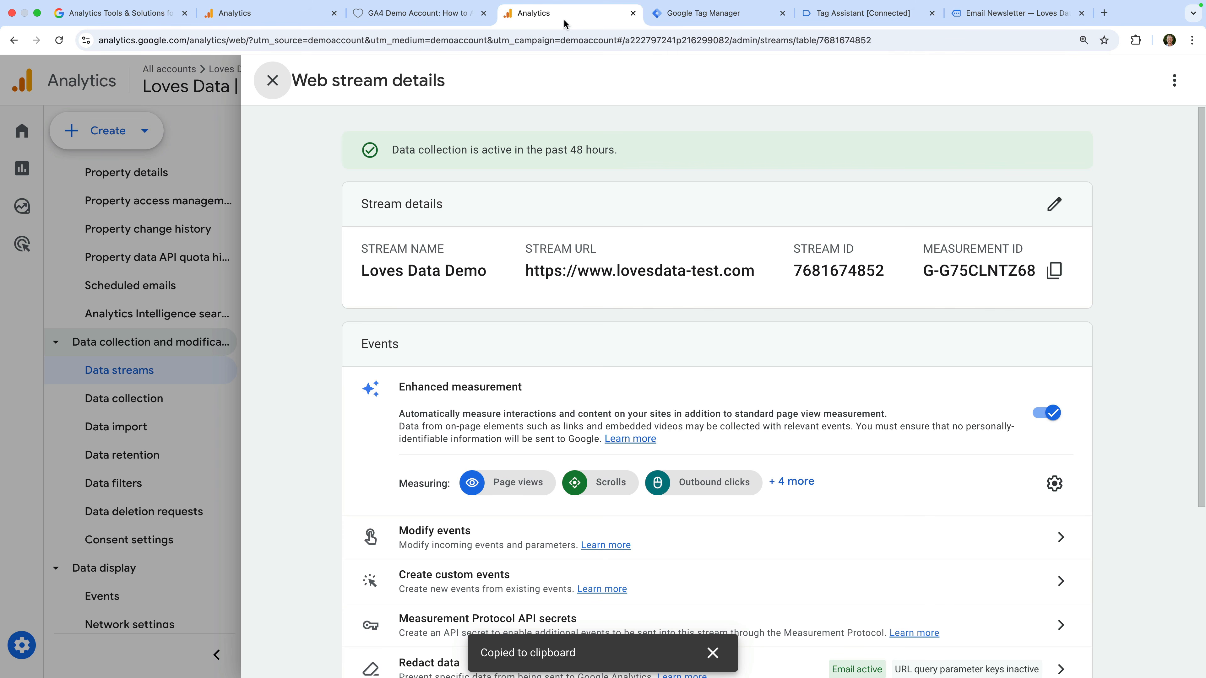
left_click(272, 80)
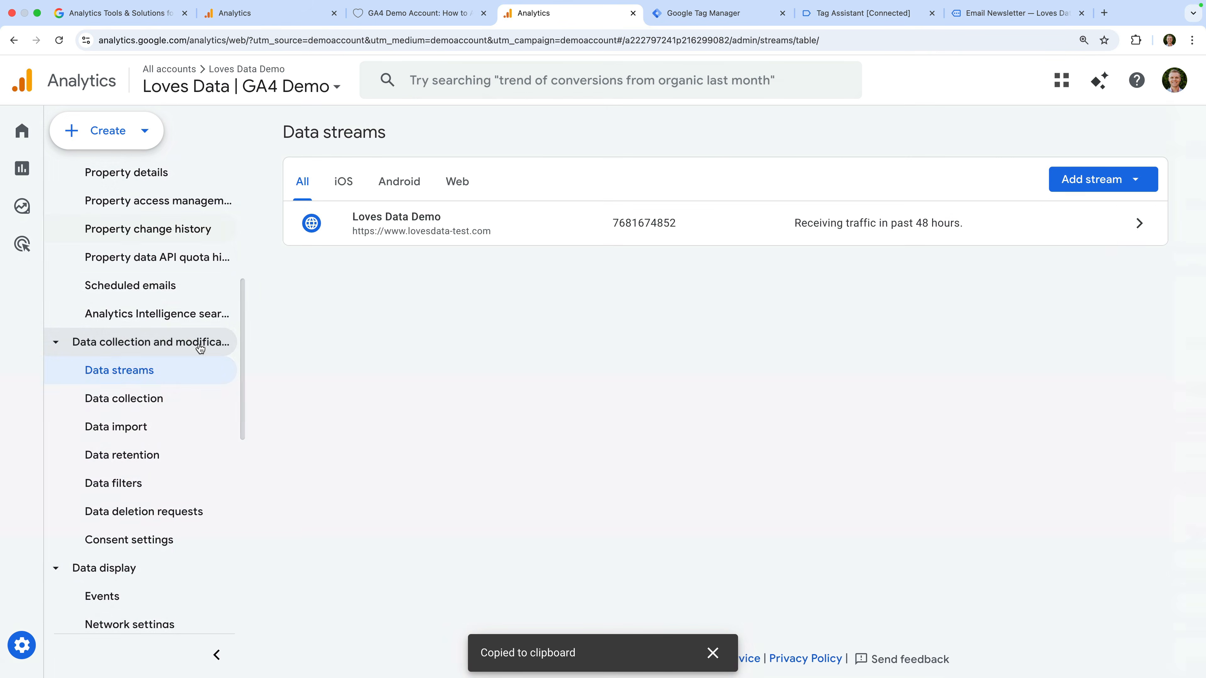
scroll(194, 361, "down", 5)
scroll(193, 383, "down", 6)
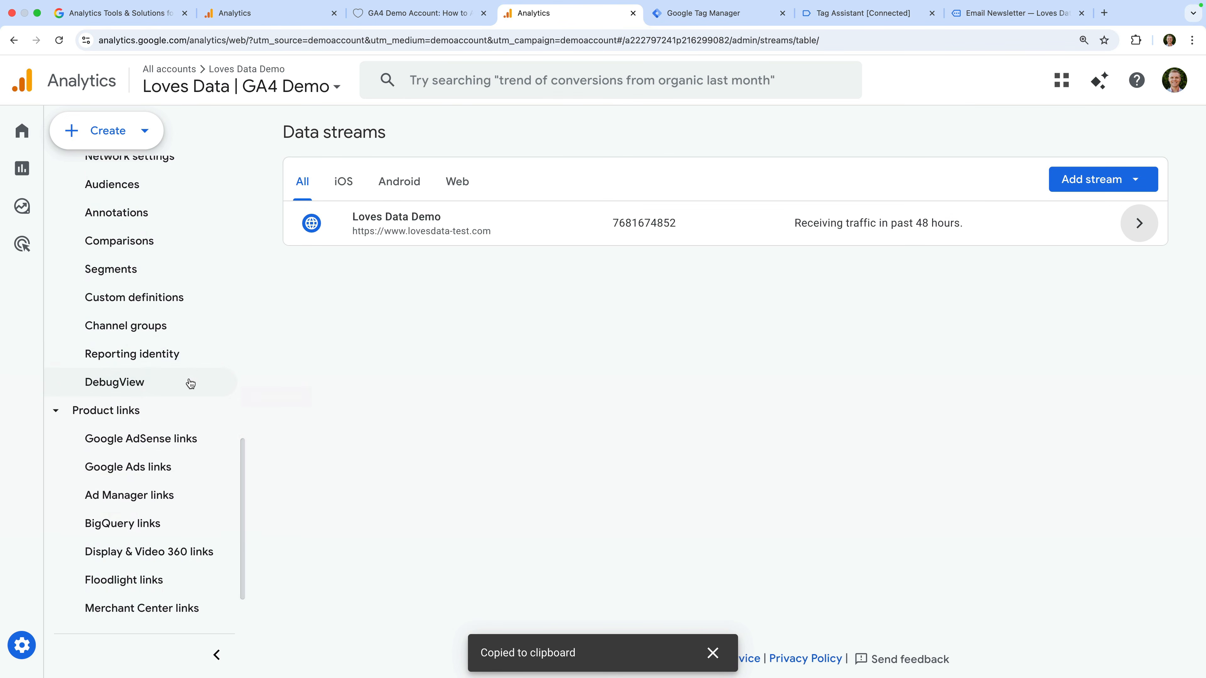
left_click(190, 382)
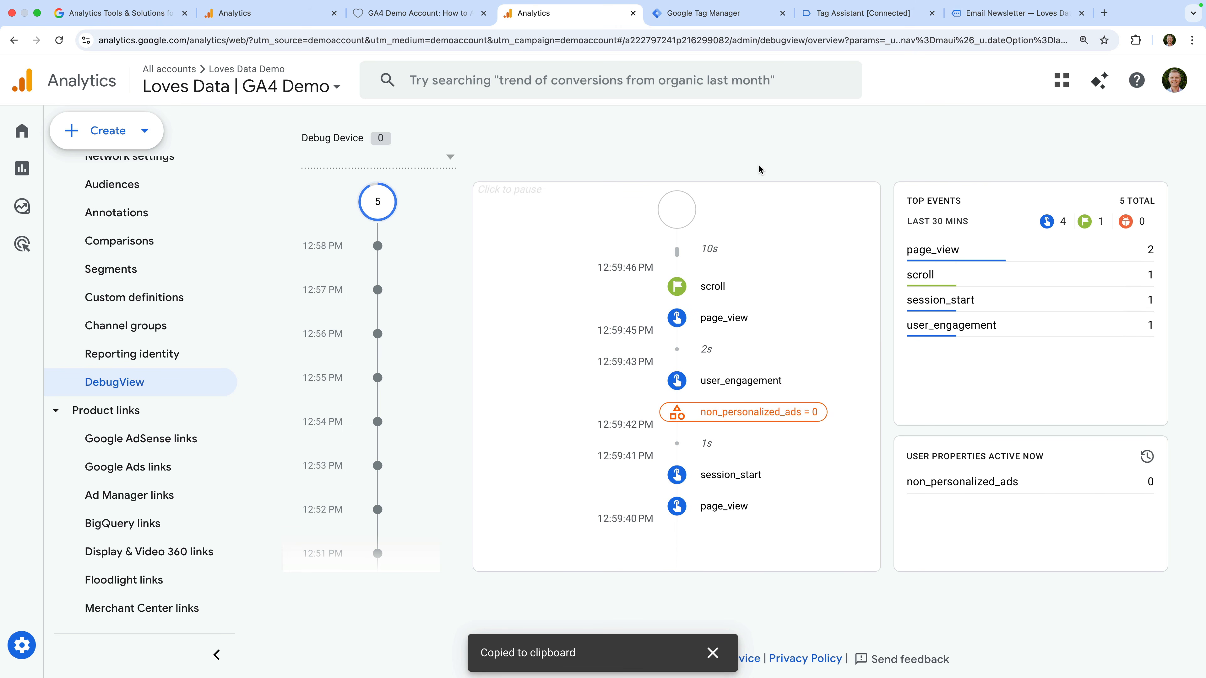
Step: Return to Google Tag Manager and publish the workspace changes as a version named "Added Google Analytics"
left_click(743, 15)
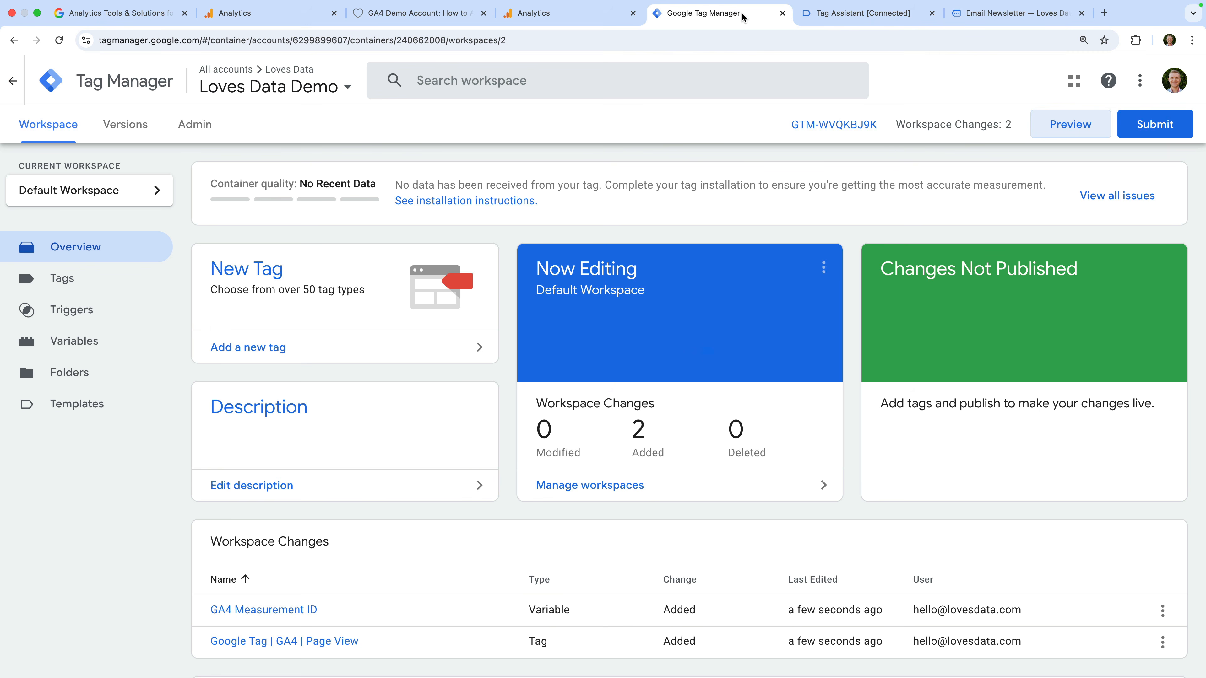
left_click(1135, 134)
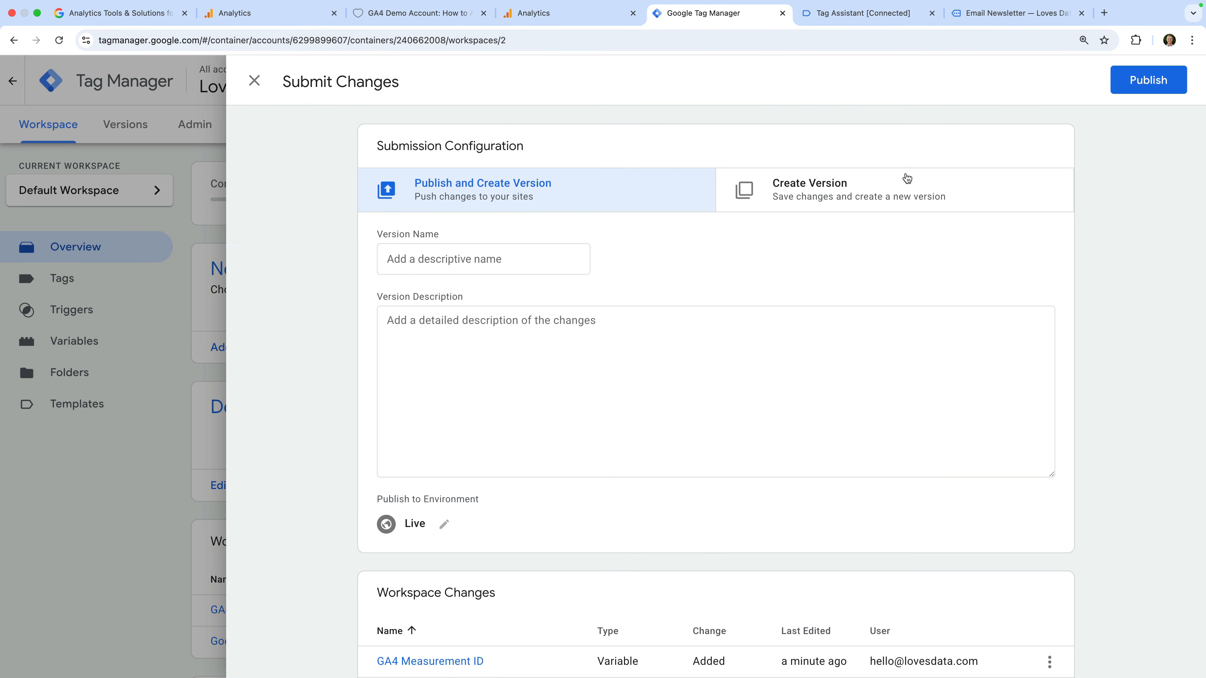
left_click(525, 259)
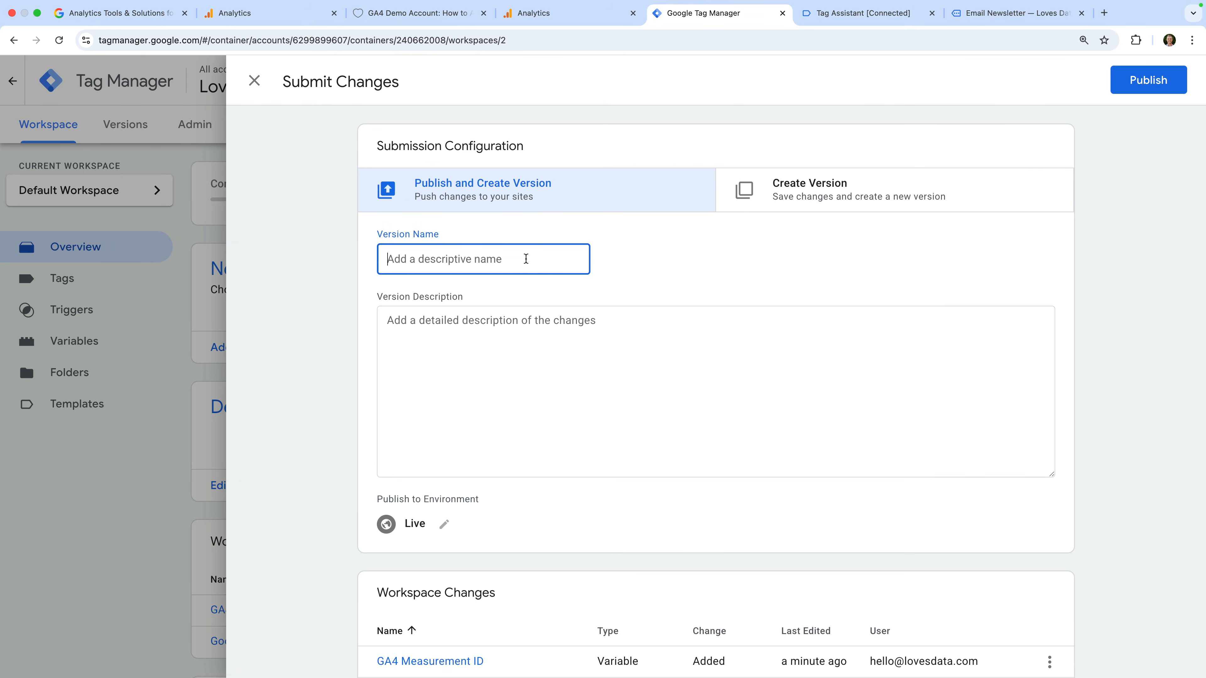
type("Added Go")
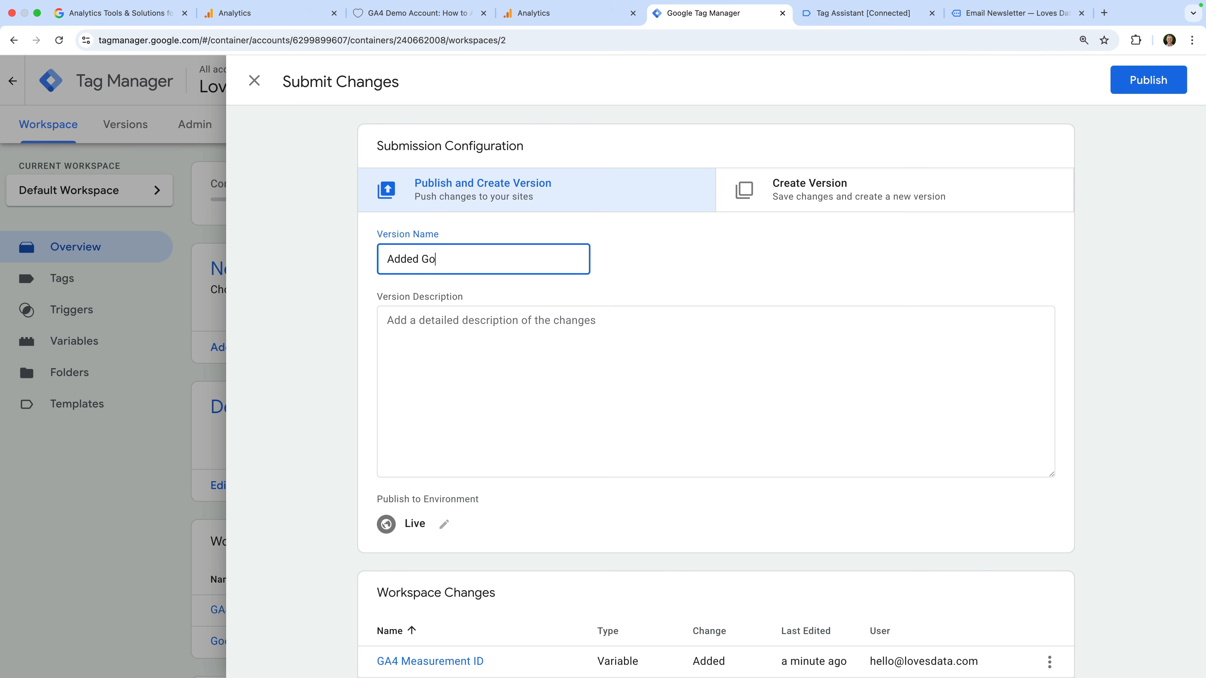
type("ogle Analytics")
left_click(1142, 82)
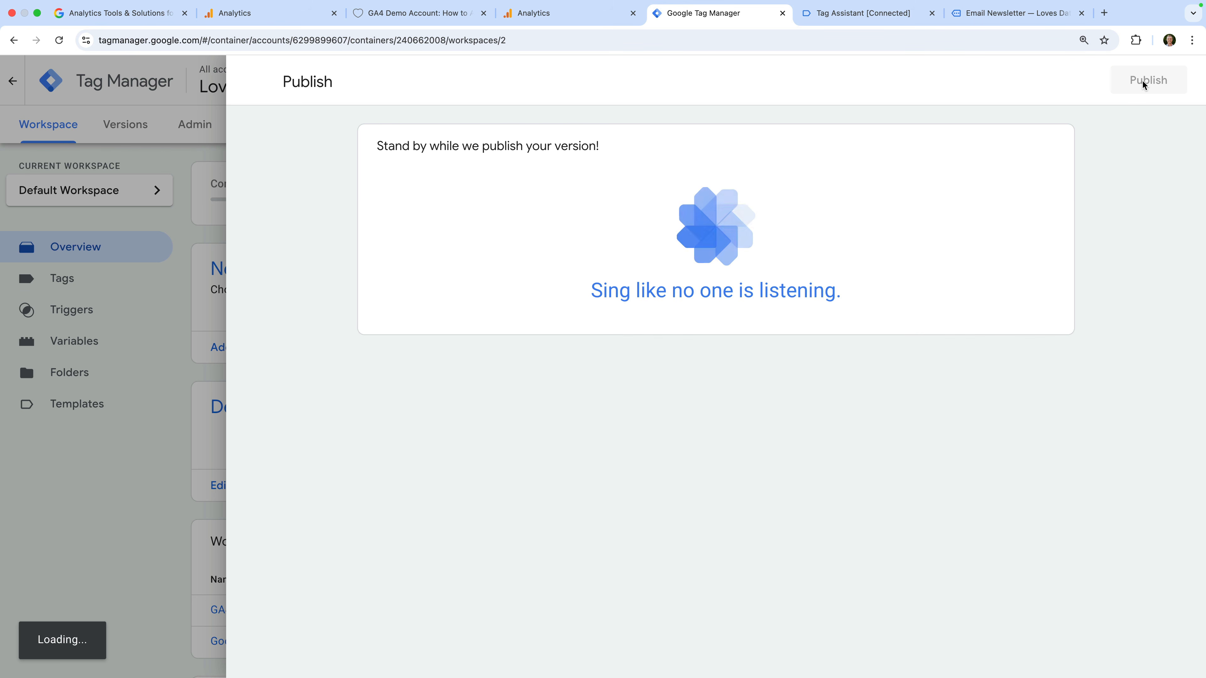